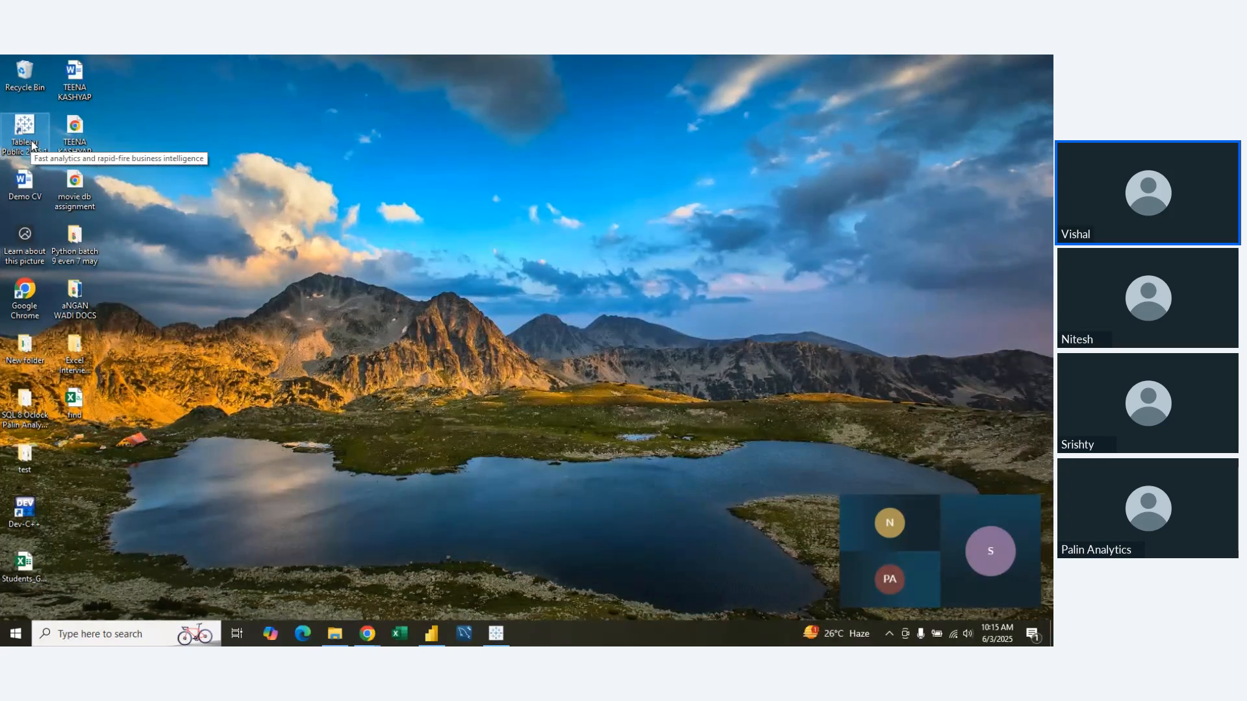
Step: Switch to Tableau Public, view its full list of installed server connectors, and close the program
click(496, 634)
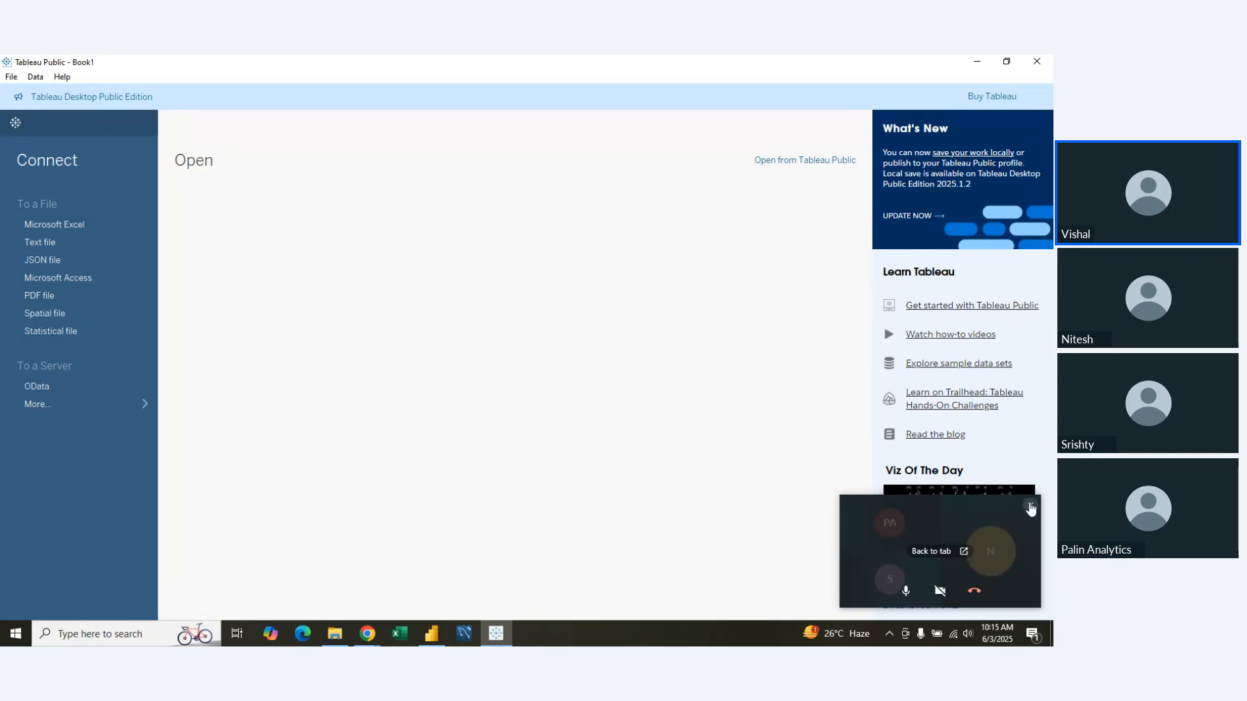
click(1029, 506)
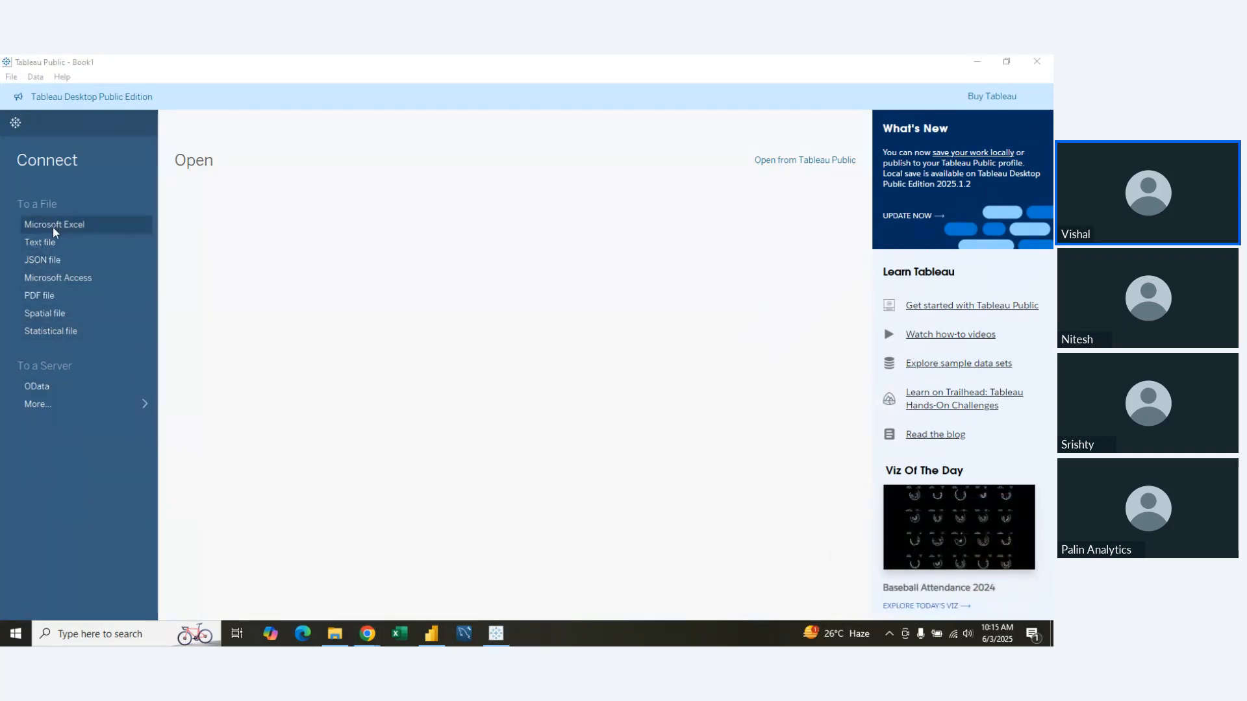
click(111, 409)
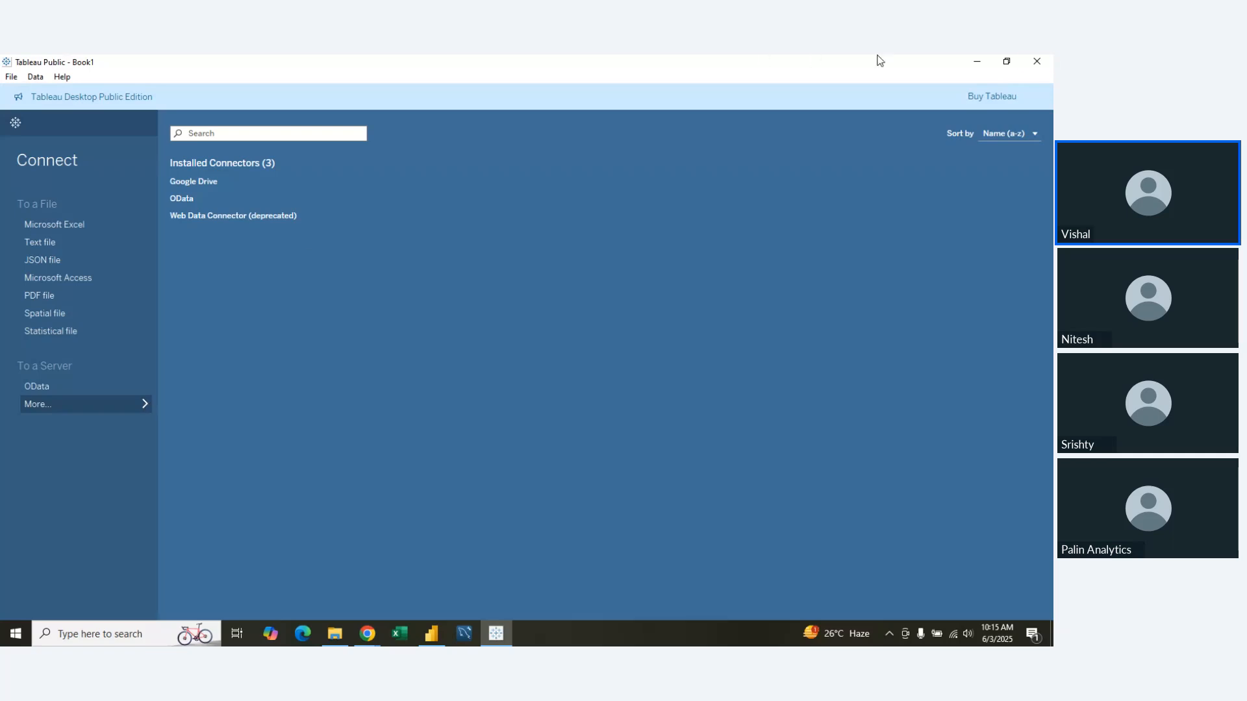
click(1037, 61)
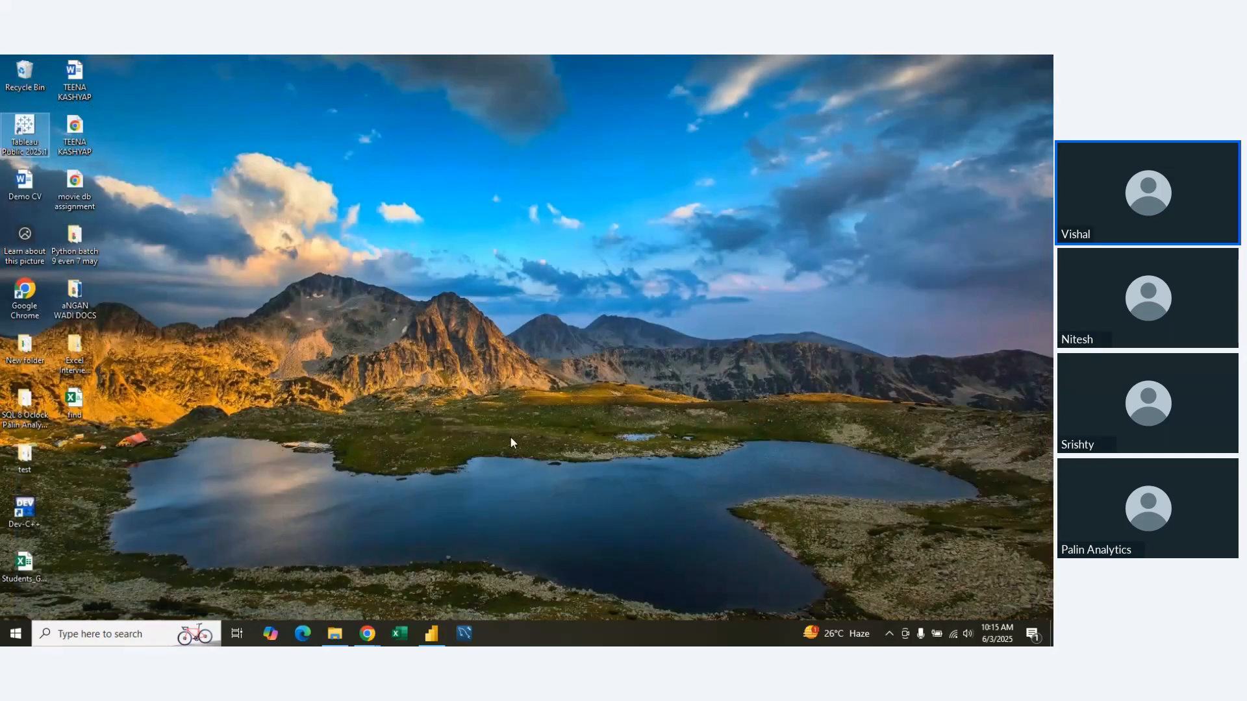
Step: Switch to Power BI Desktop, view the Power BI Template Apps web page from the common data sources, and close it
click(430, 635)
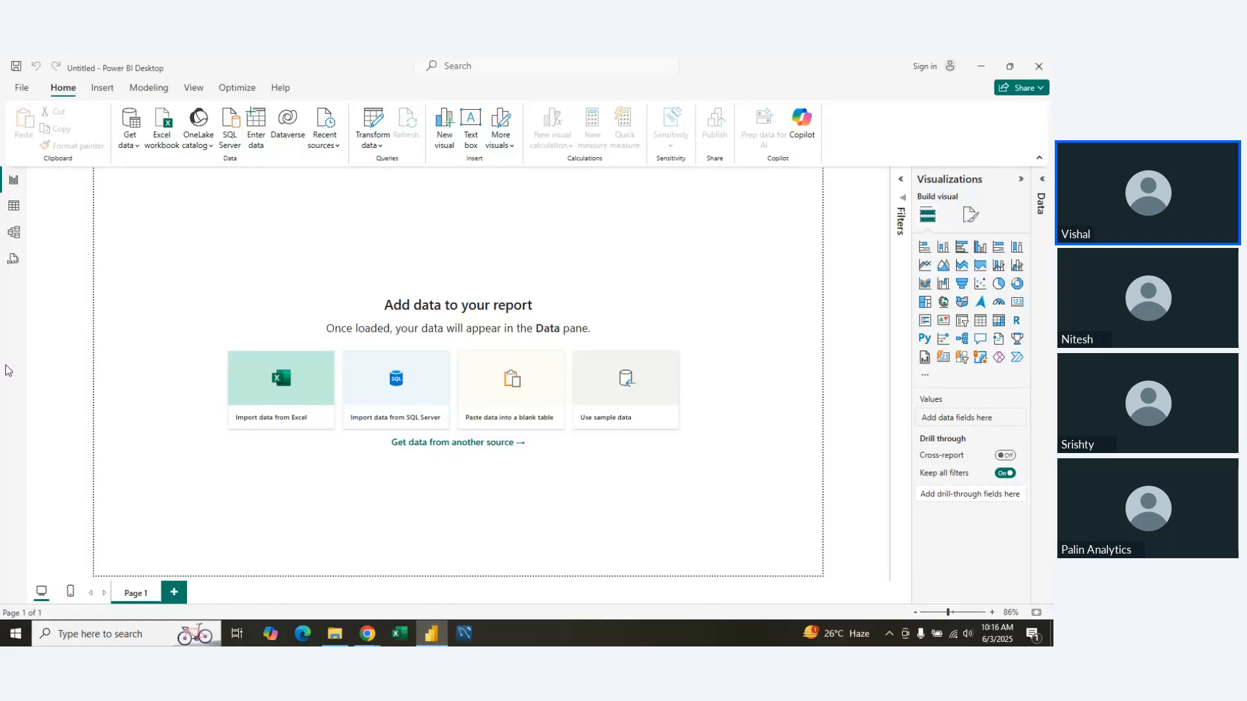
click(128, 140)
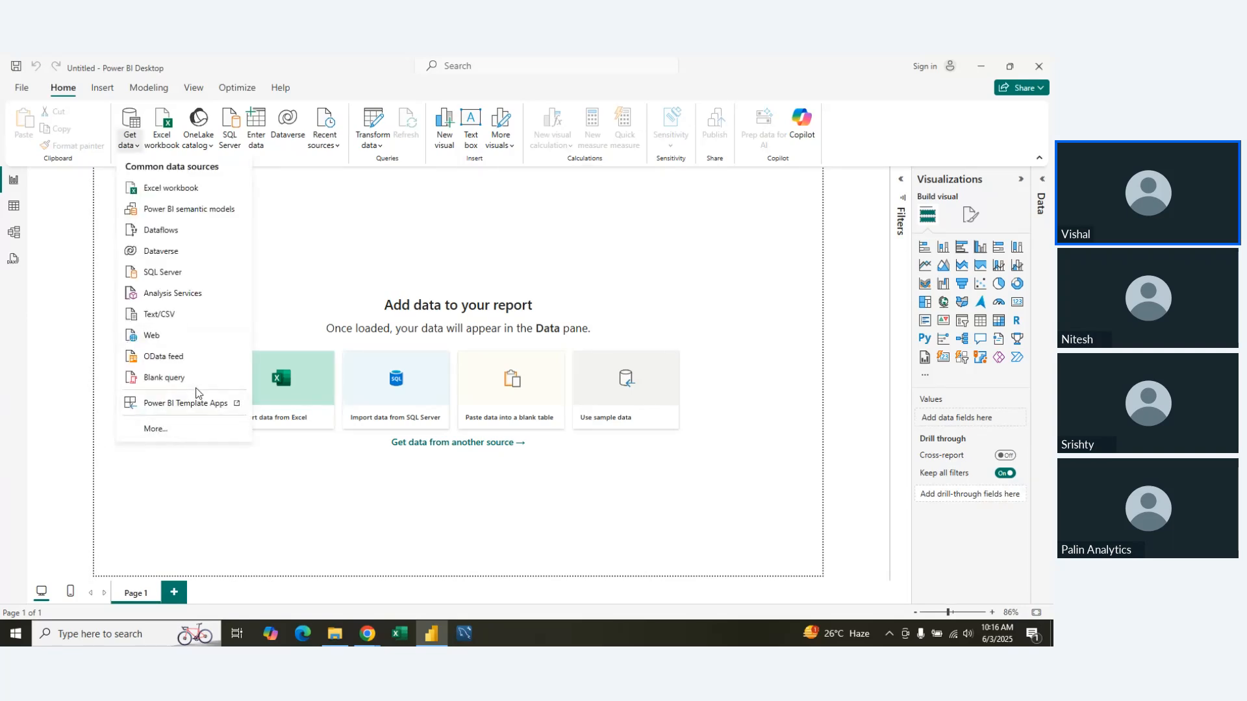
click(190, 403)
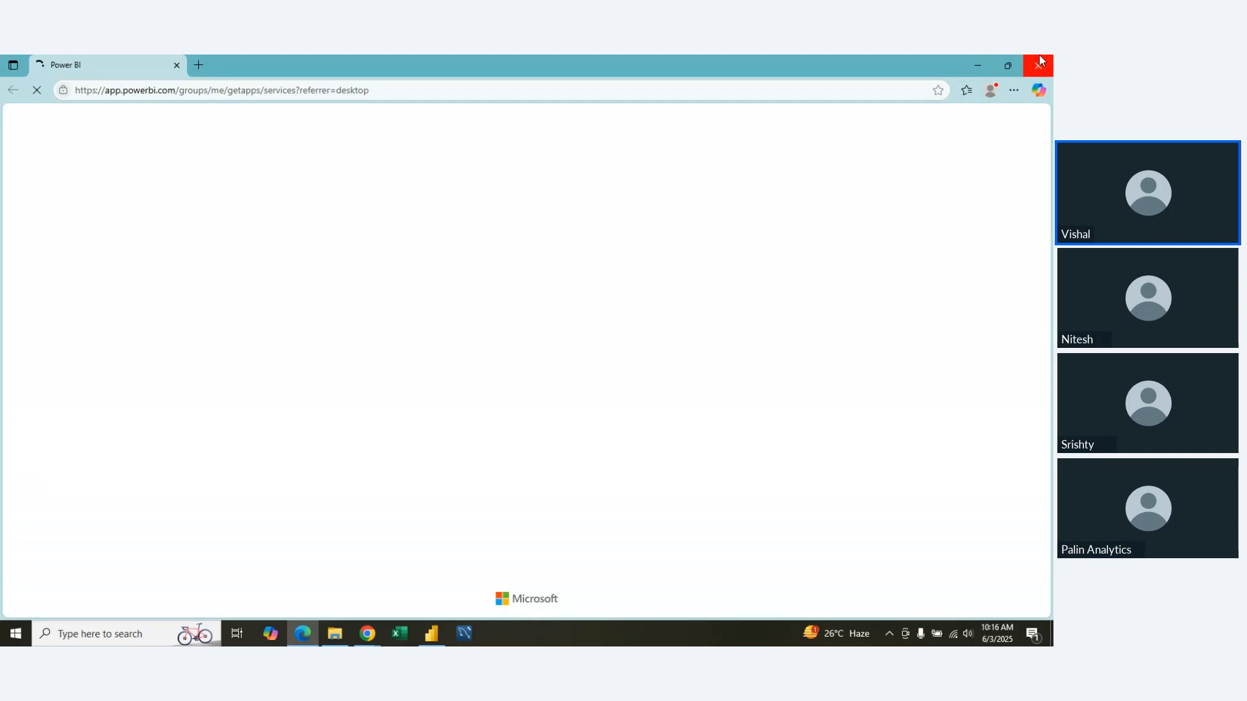
click(1037, 65)
click(126, 137)
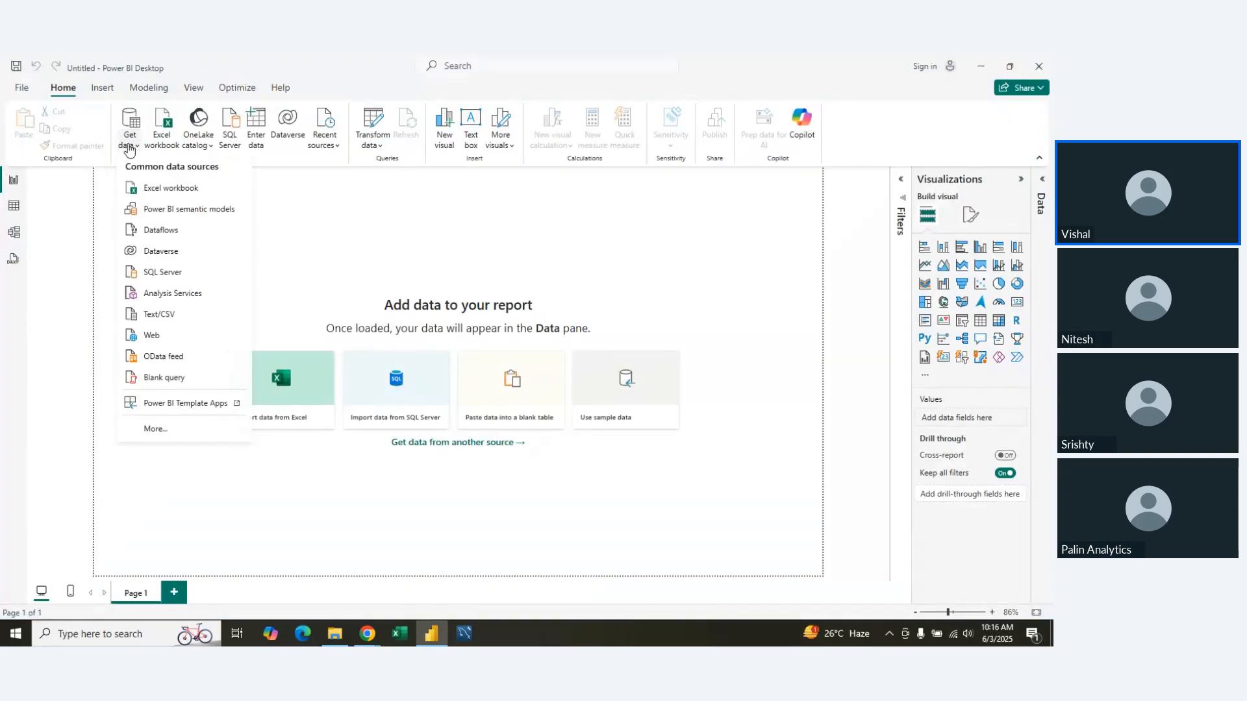
click(153, 402)
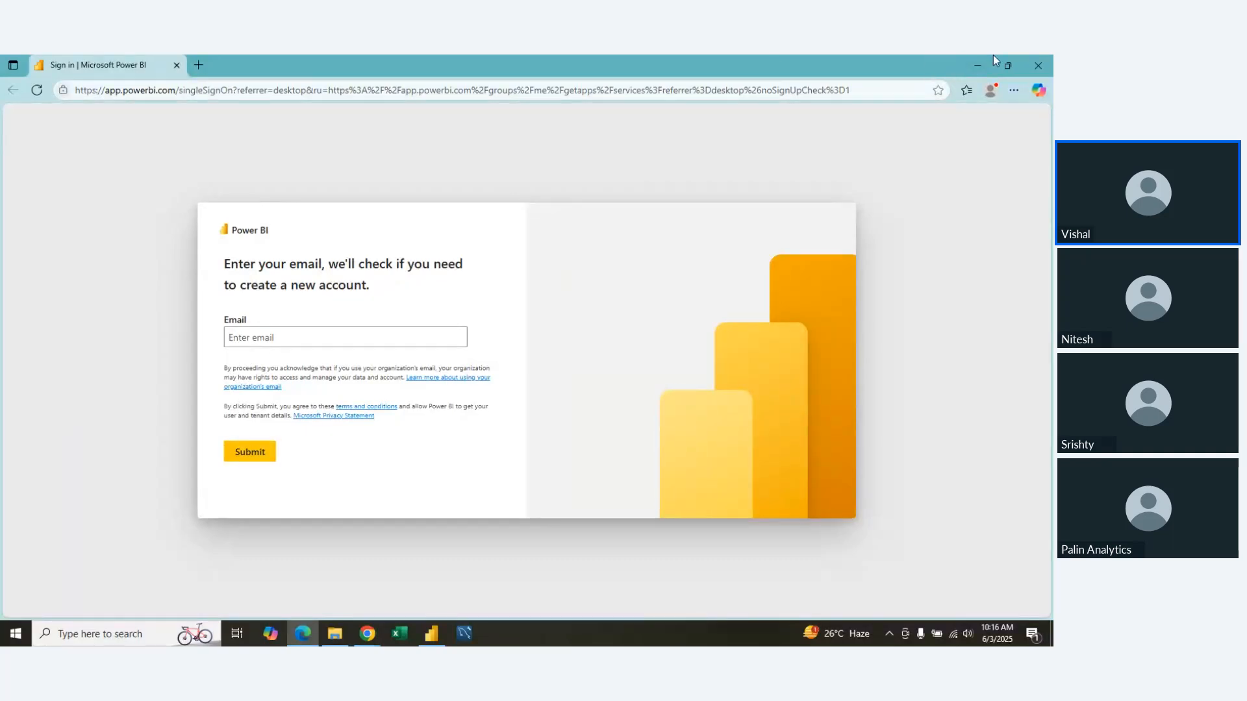
click(1038, 65)
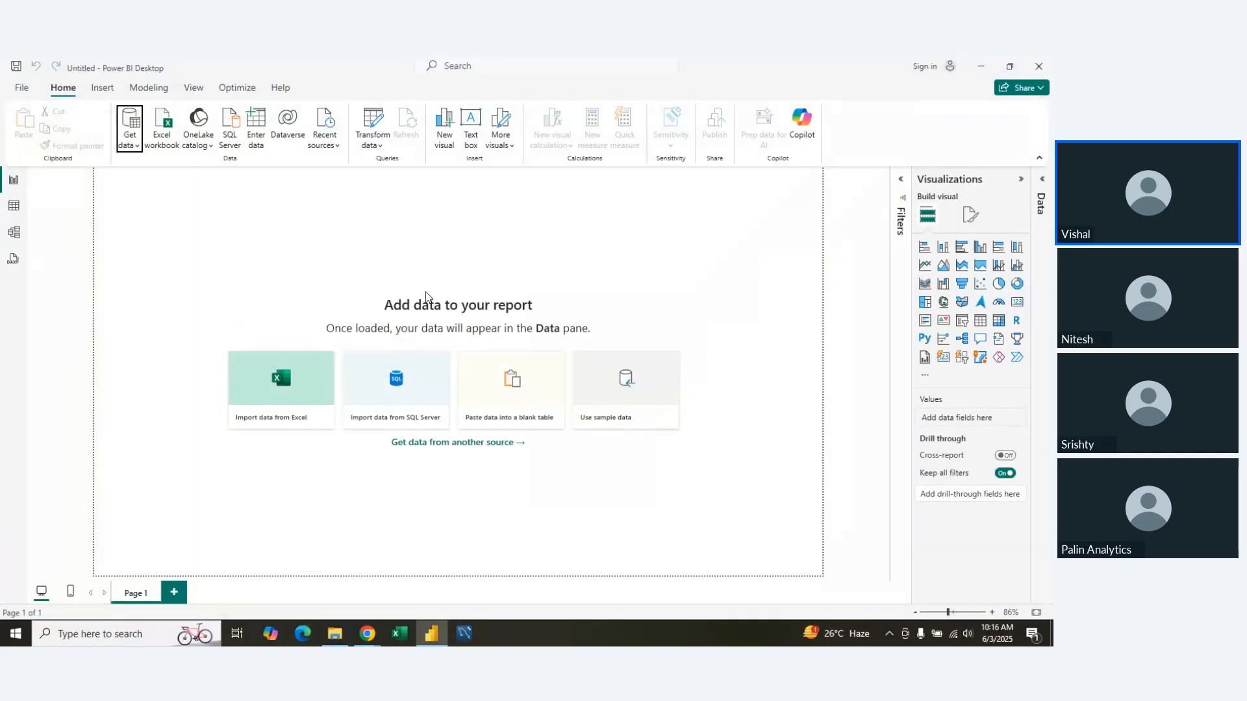
Step: Open the complete Get Data connector list and look through all available data sources
click(138, 145)
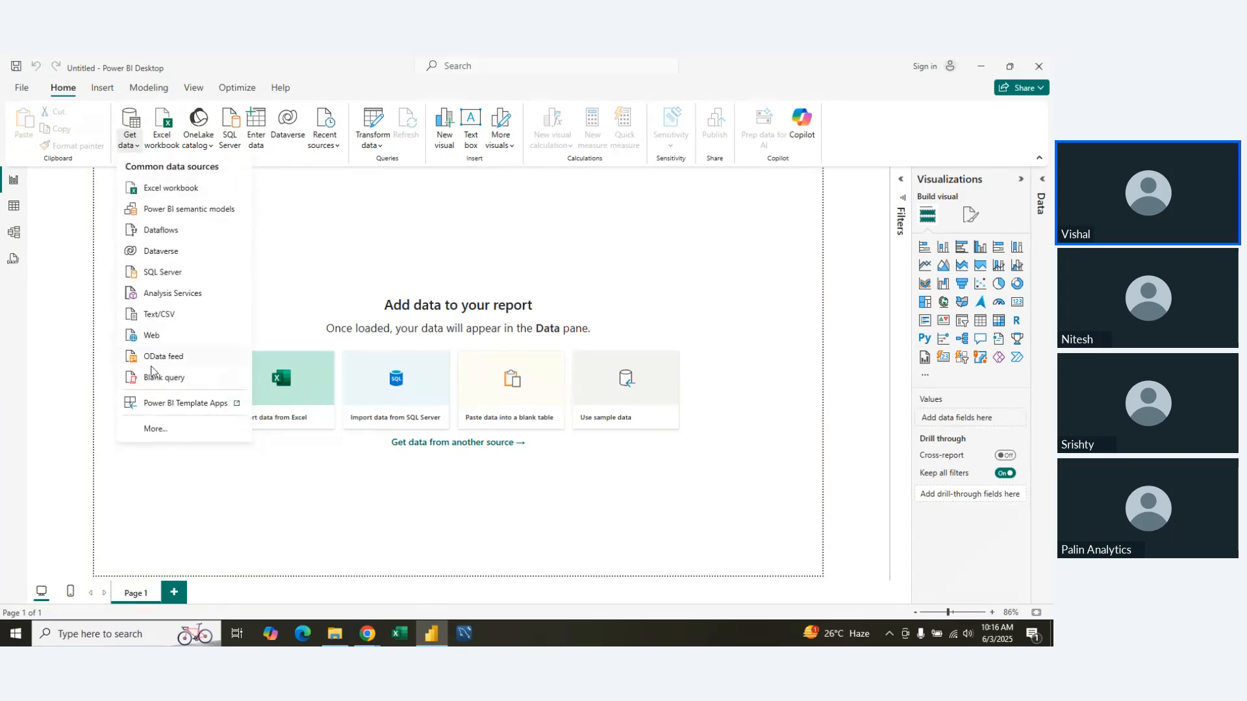
click(154, 429)
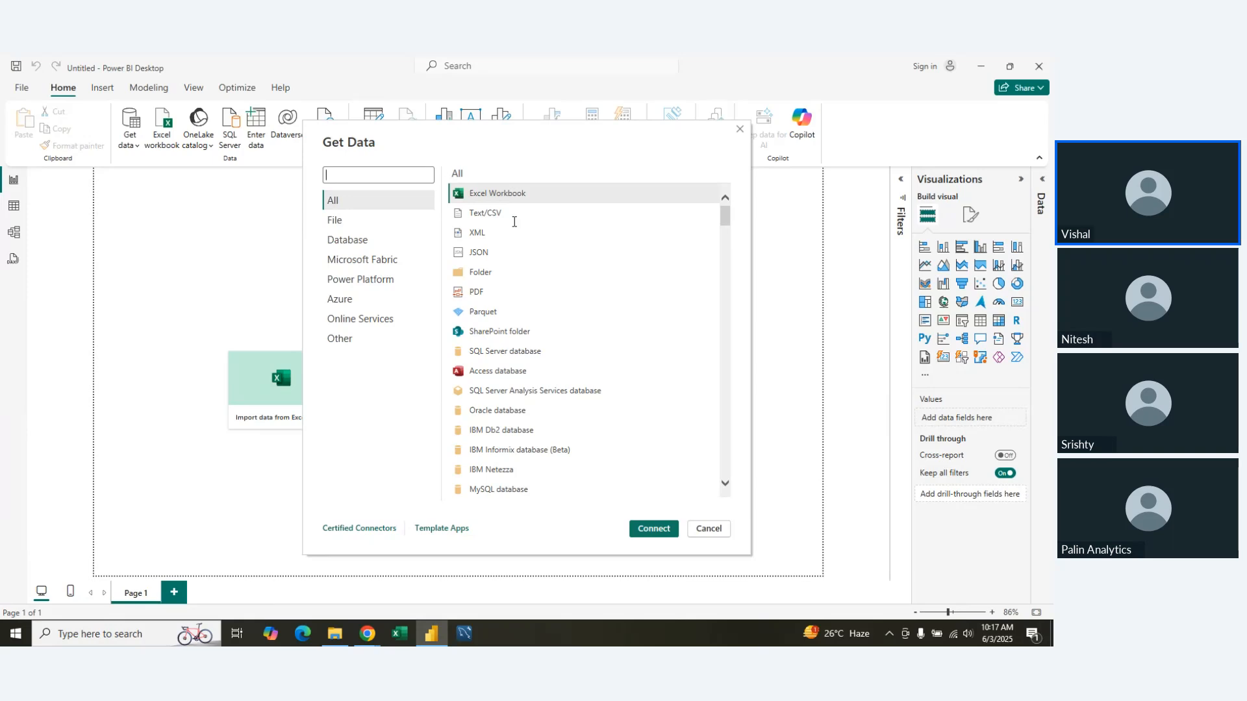
scroll(533, 460, down, 1)
scroll(531, 459, down, 20)
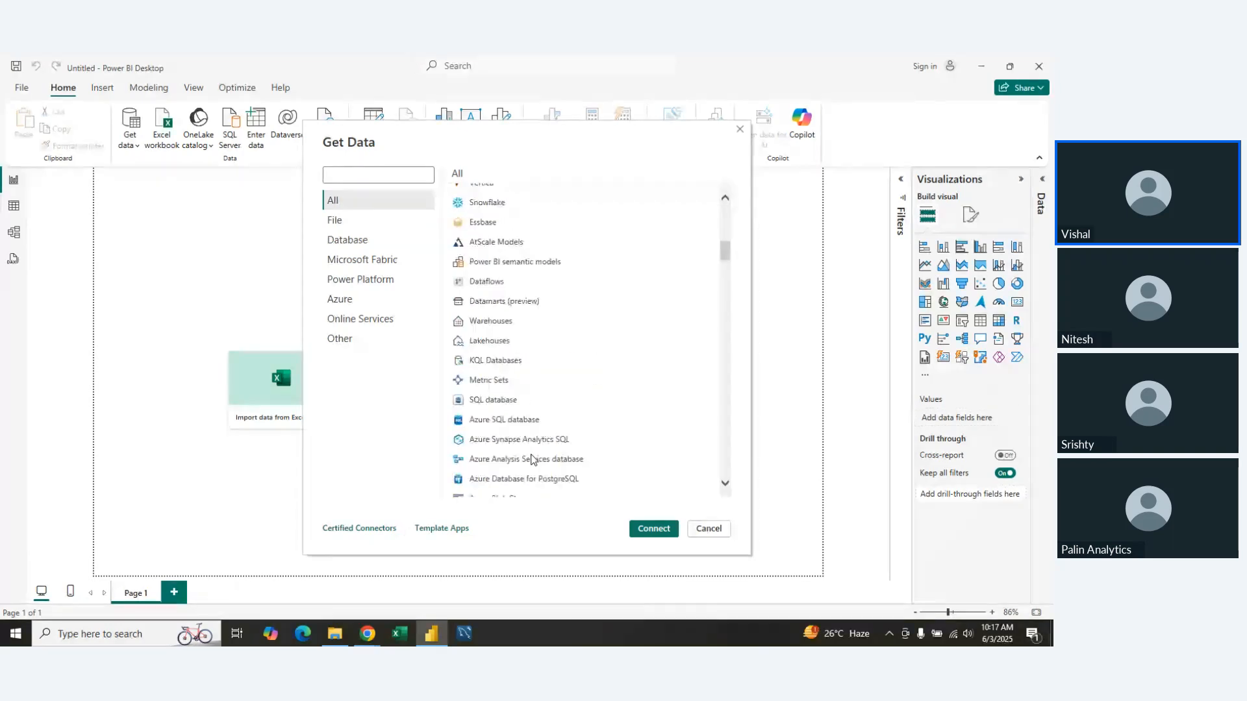
scroll(531, 454, up, 20)
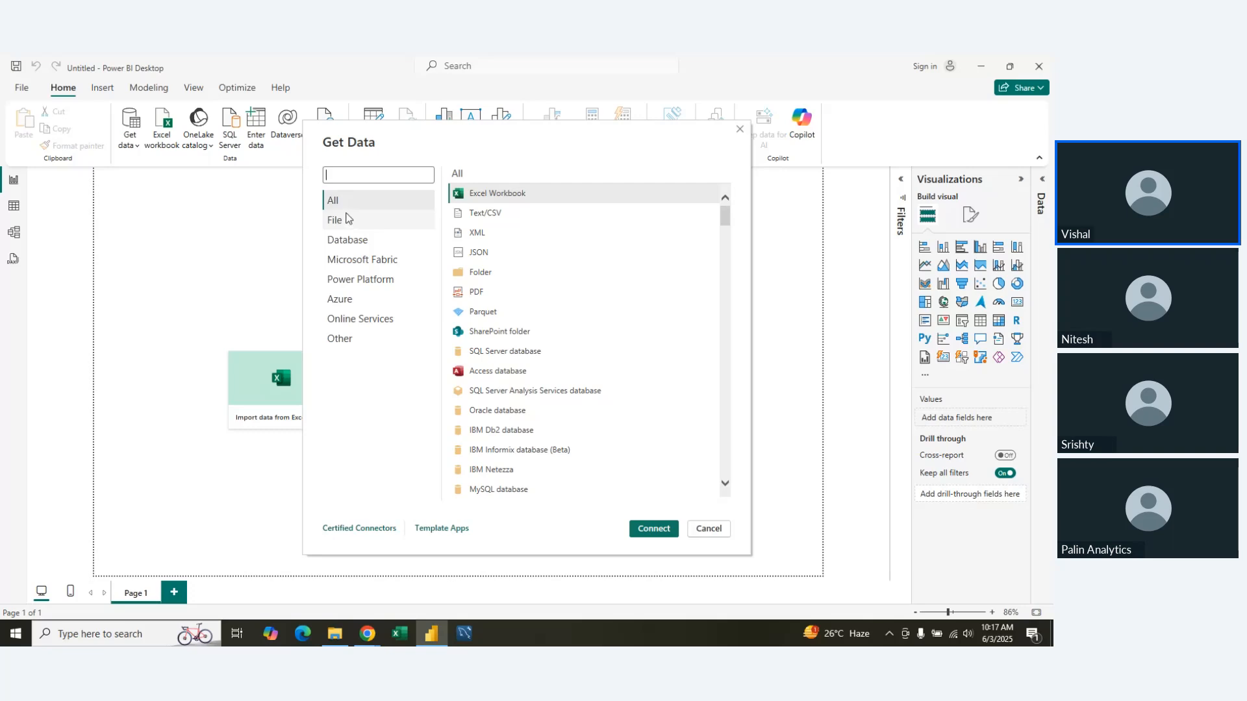
Step: View the Certified Connectors documentation, then minimize the browser and cancel the Get Data dialog
click(387, 536)
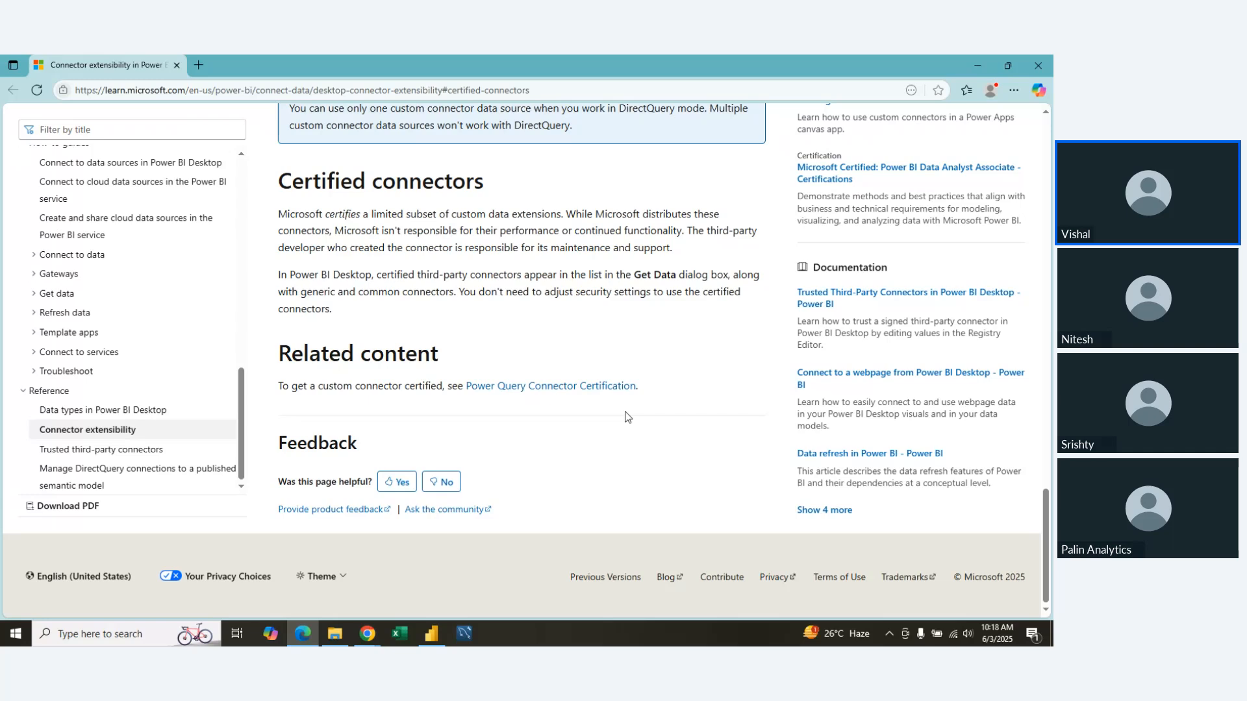
click(980, 65)
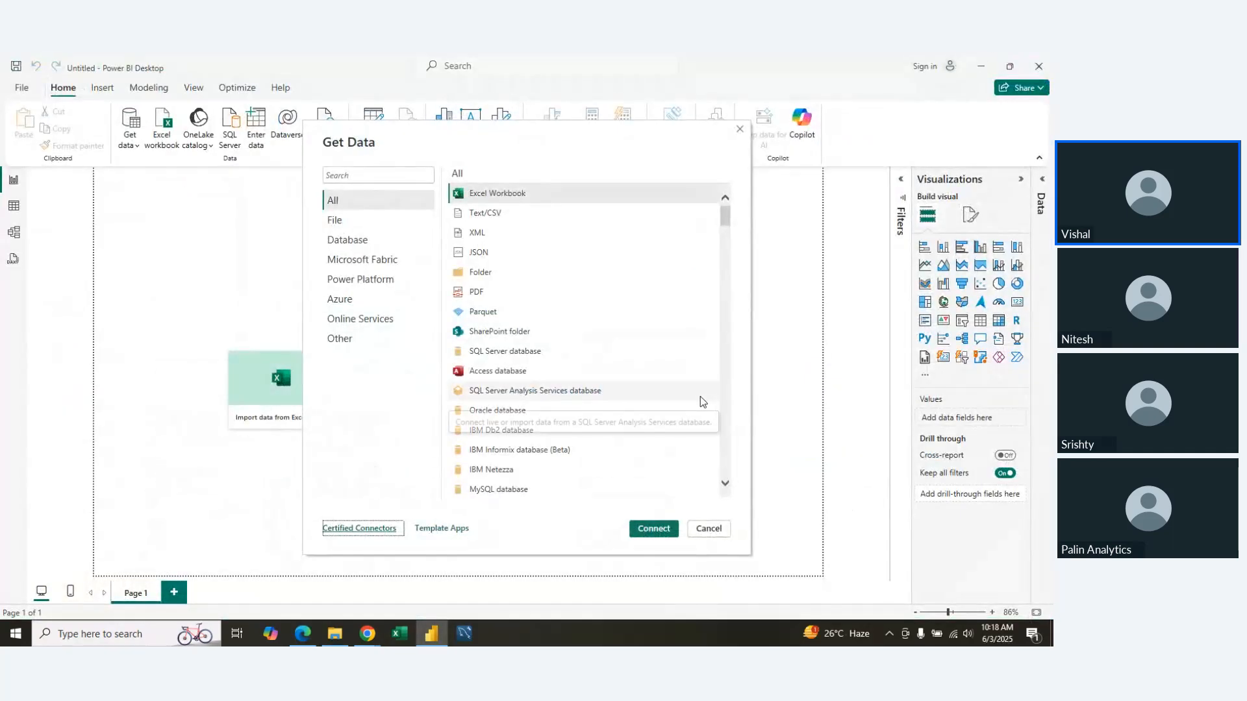
click(709, 529)
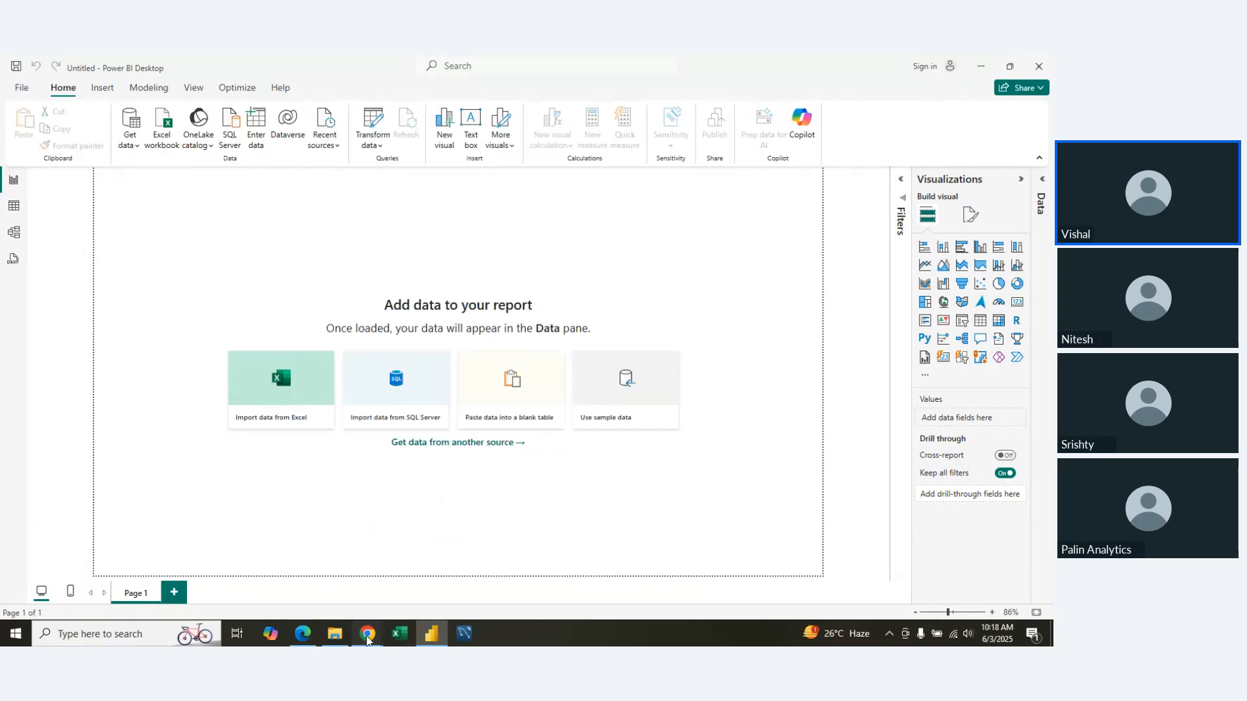
Step: Switch to WhatsApp Web in Chrome and examine the forwarded video of the connection error at 100% page zoom
mouse_move(367, 634)
click(316, 591)
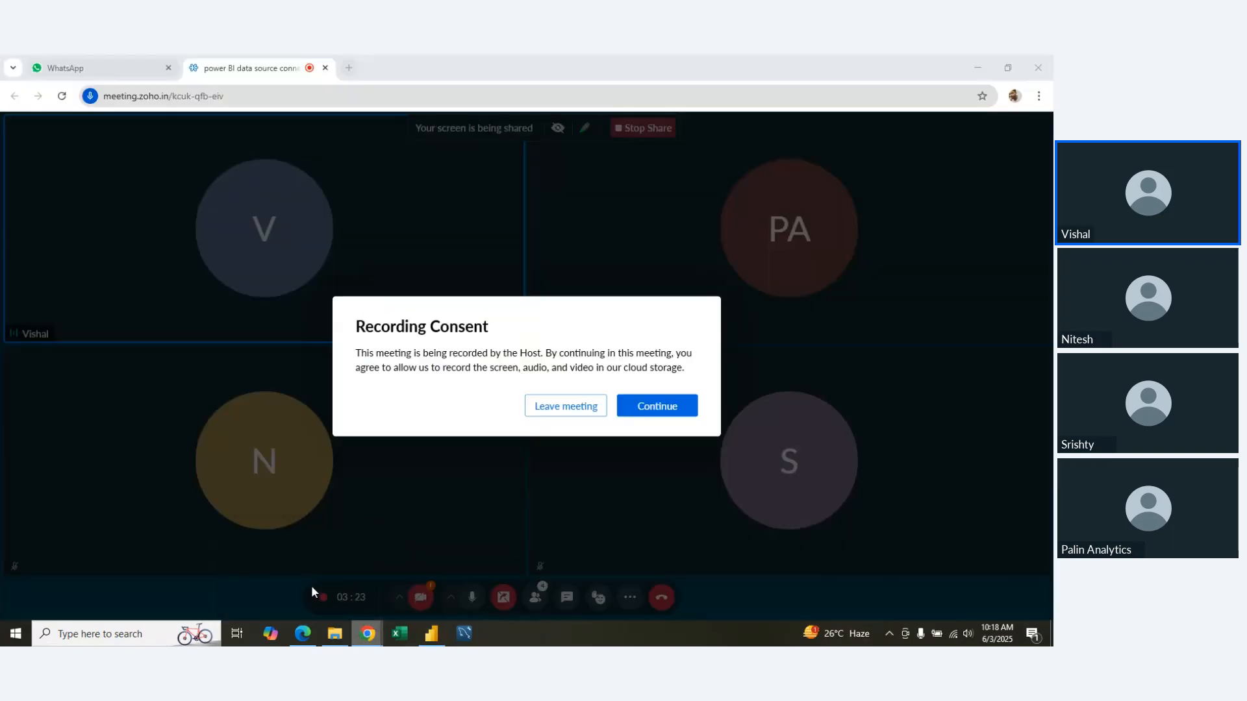
click(116, 58)
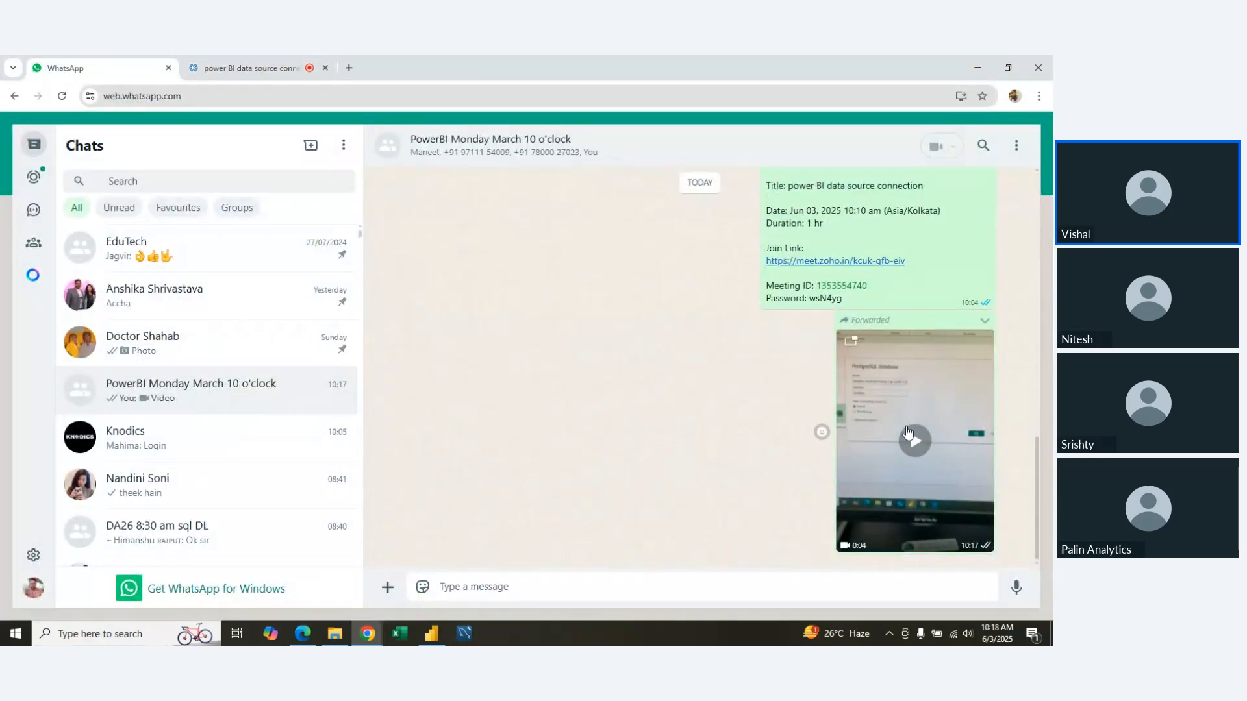
click(914, 441)
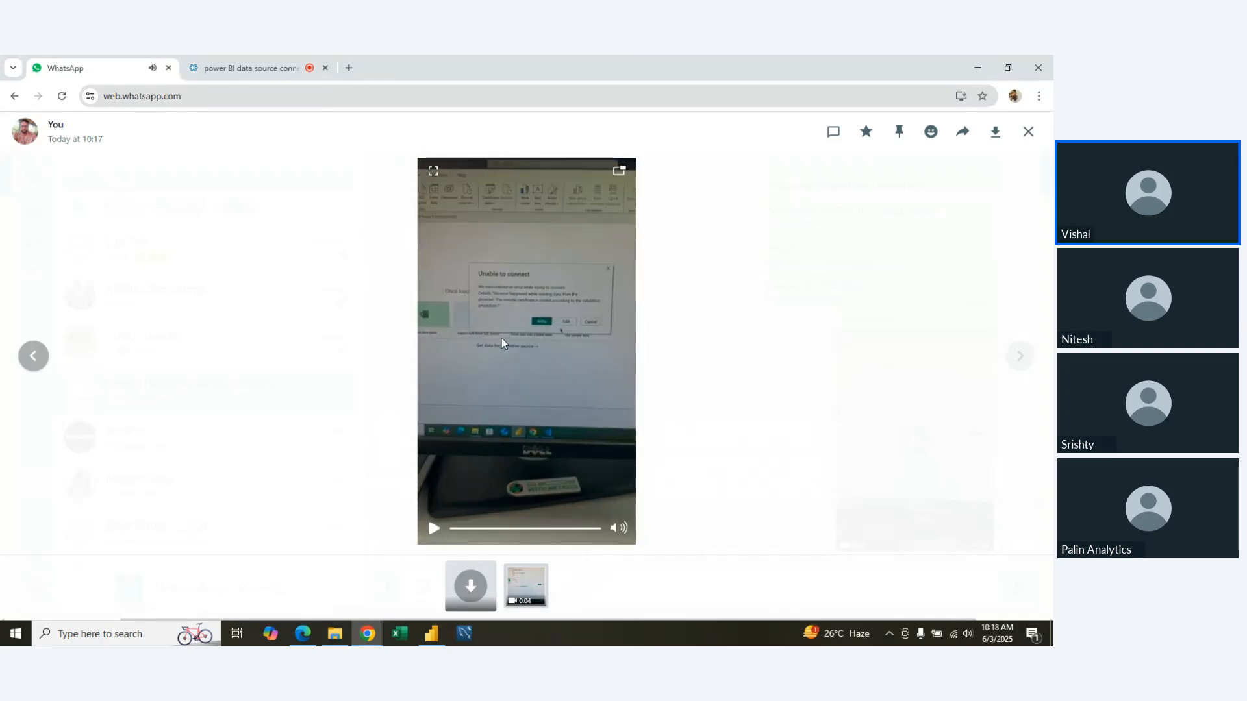
scroll(523, 318, up, 2)
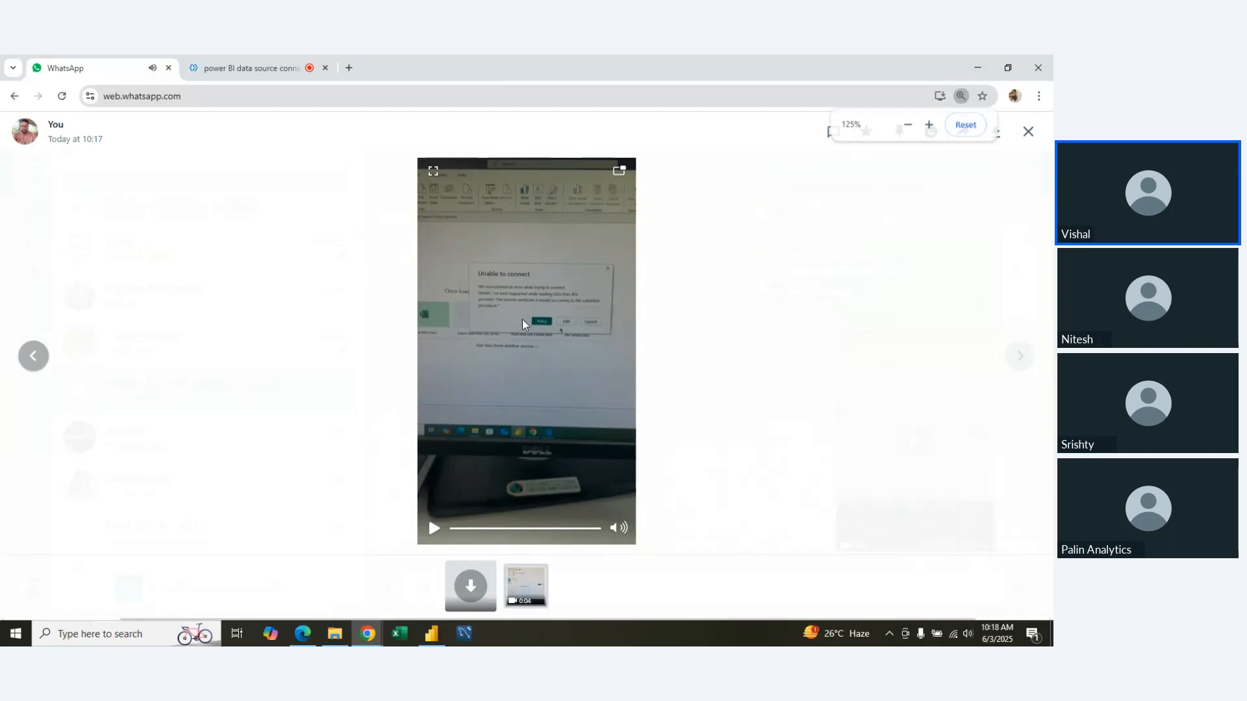
scroll(522, 318, down, 3)
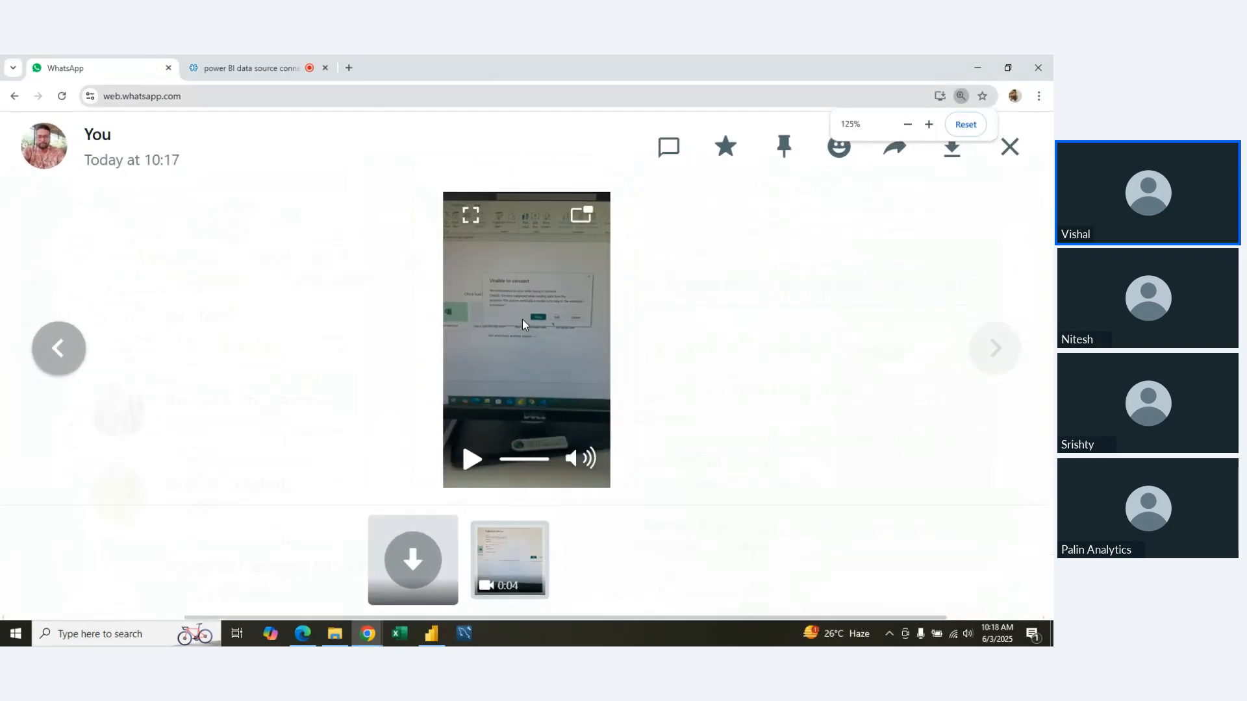
scroll(522, 318, down, 6)
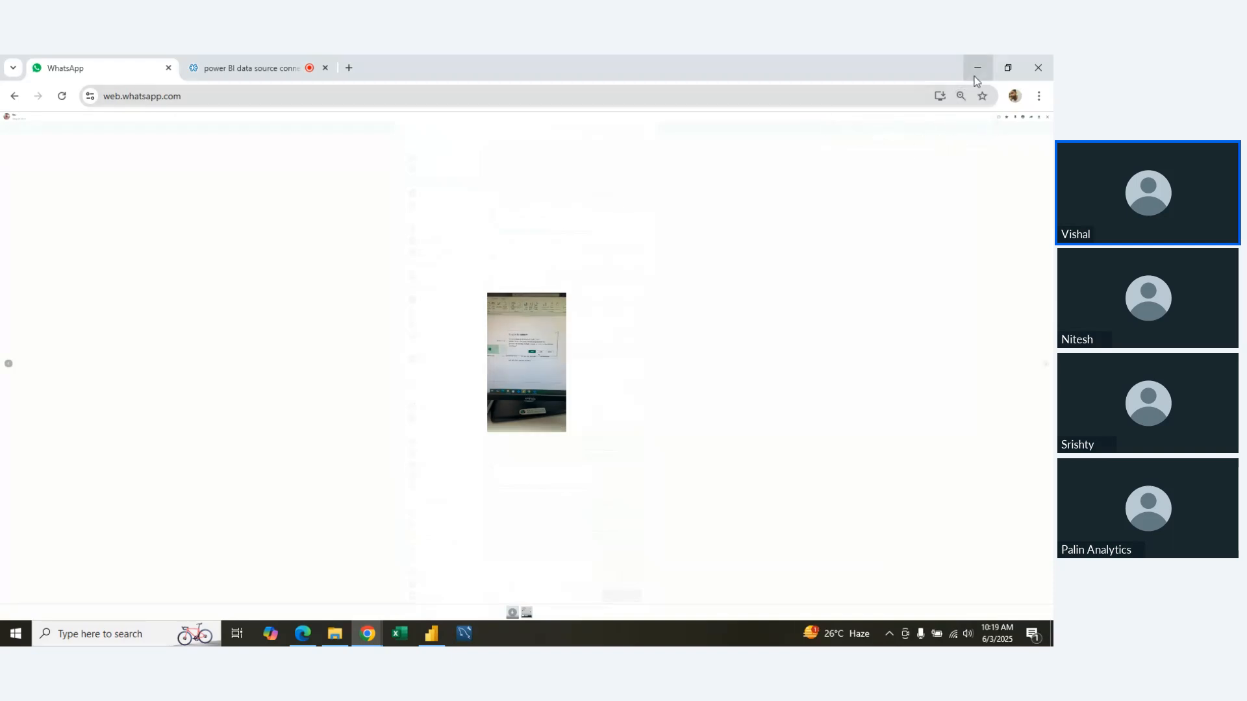
click(961, 96)
click(965, 124)
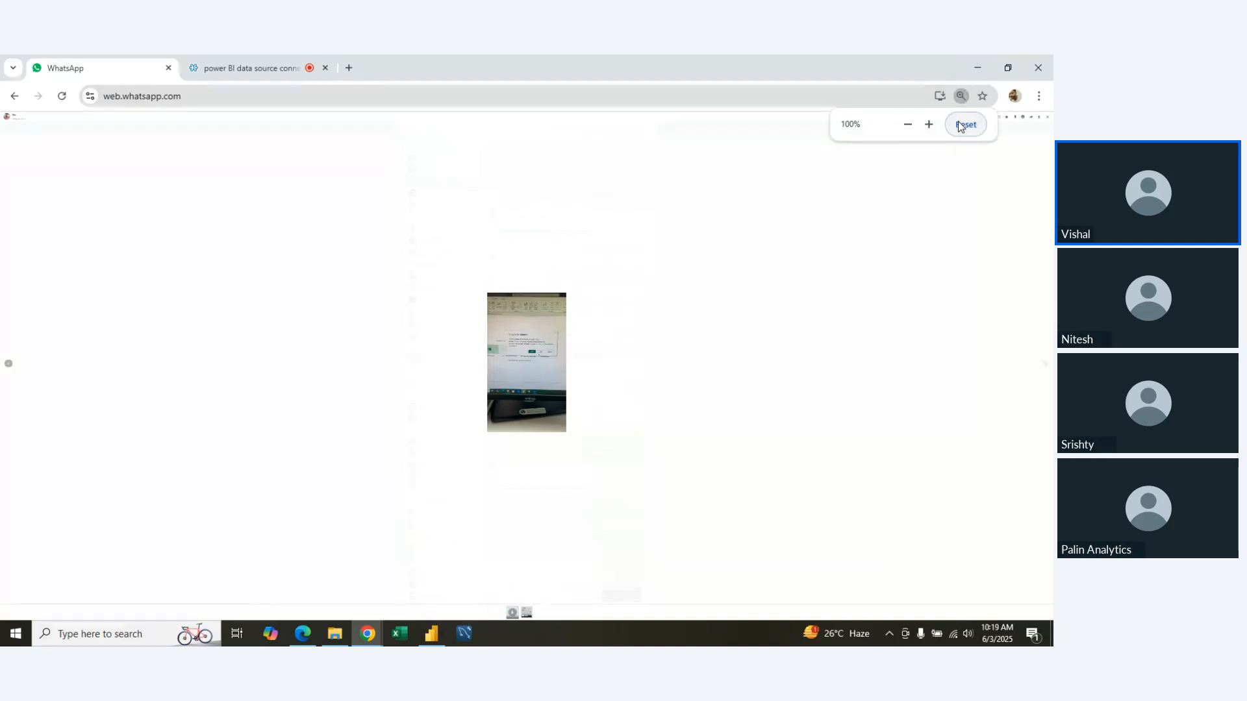
mouse_move(491, 346)
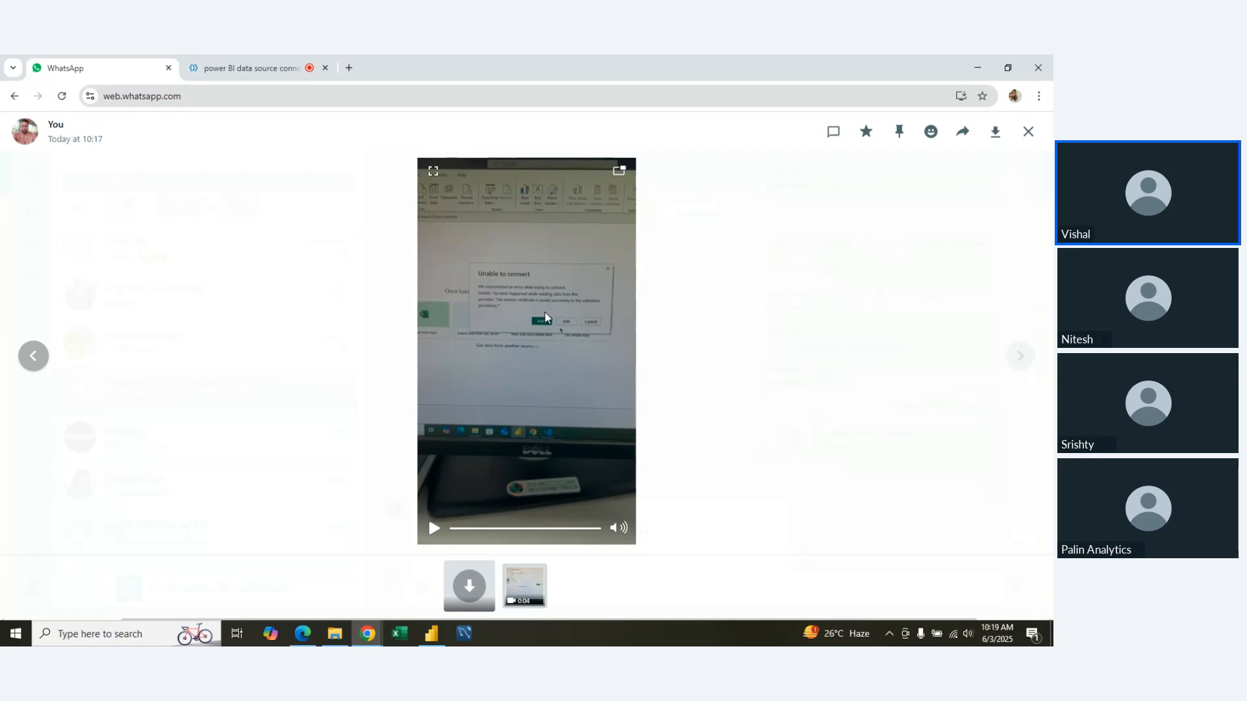
Step: Accept the recording consent in the Zoho meeting and switch back to Power BI Desktop
click(243, 60)
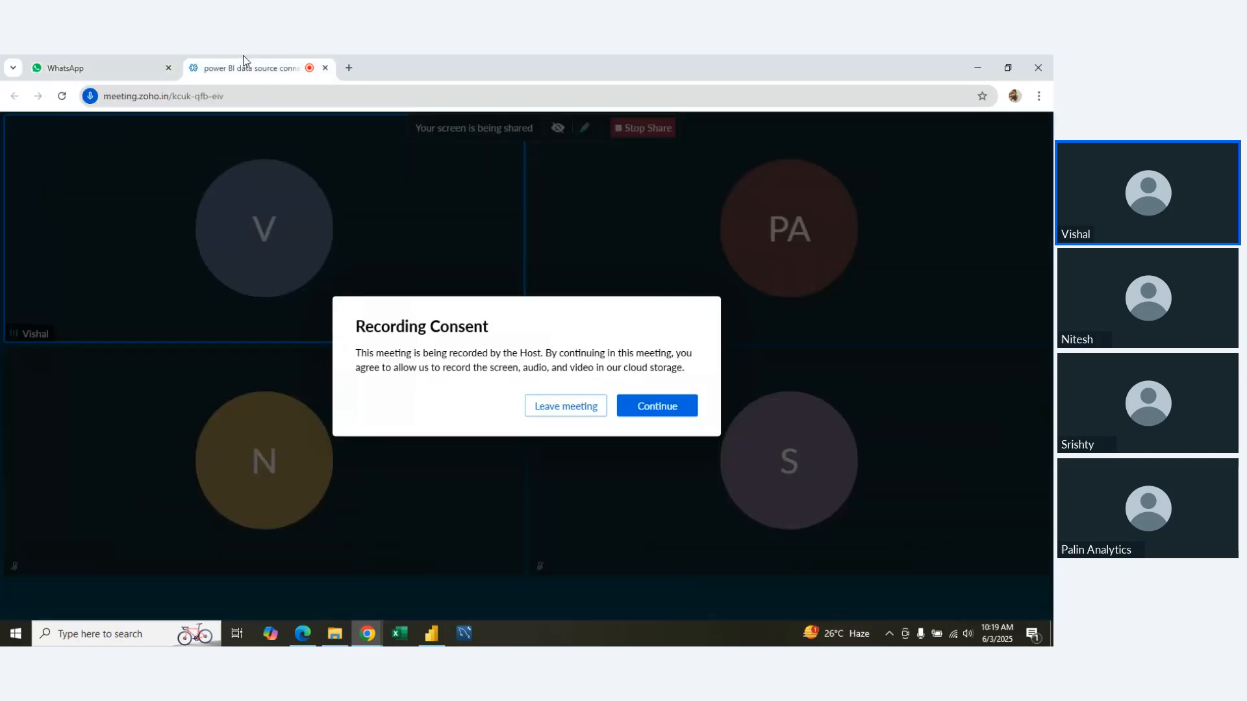
click(643, 403)
click(433, 634)
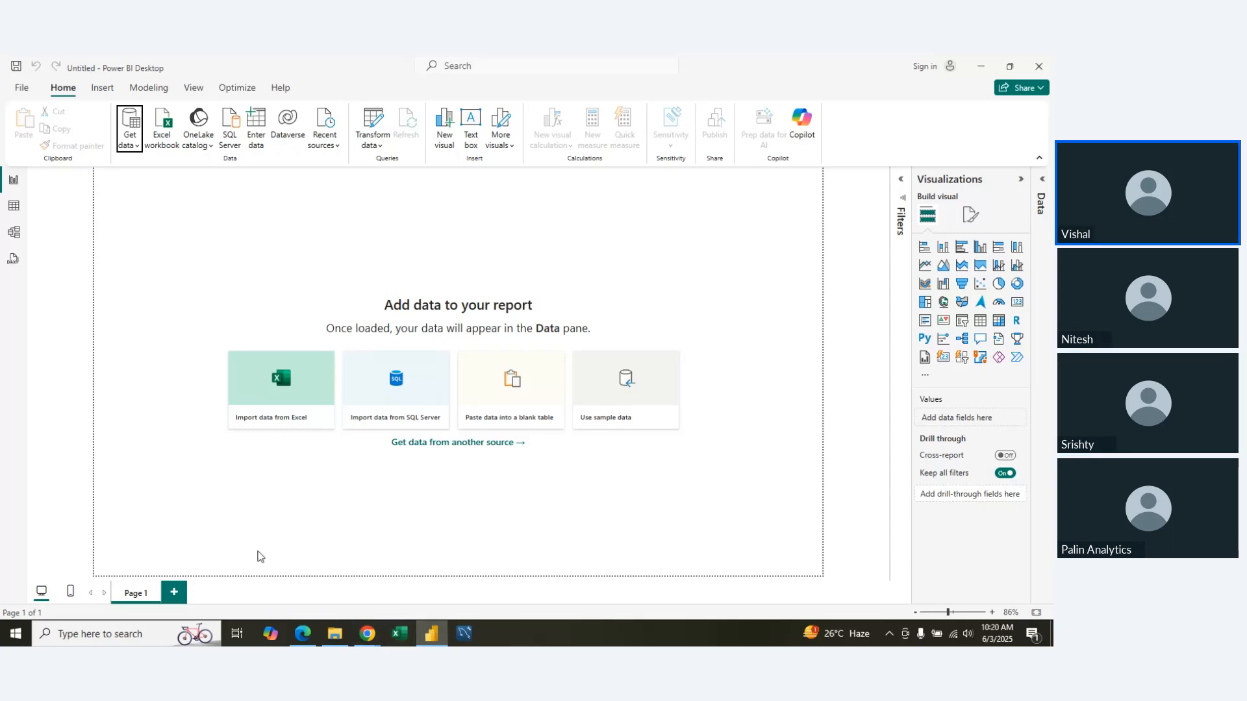
Step: Reopen the complete Get Data list and examine the File connectors, including XML, JSON, Folder, PDF and Parquet
click(132, 137)
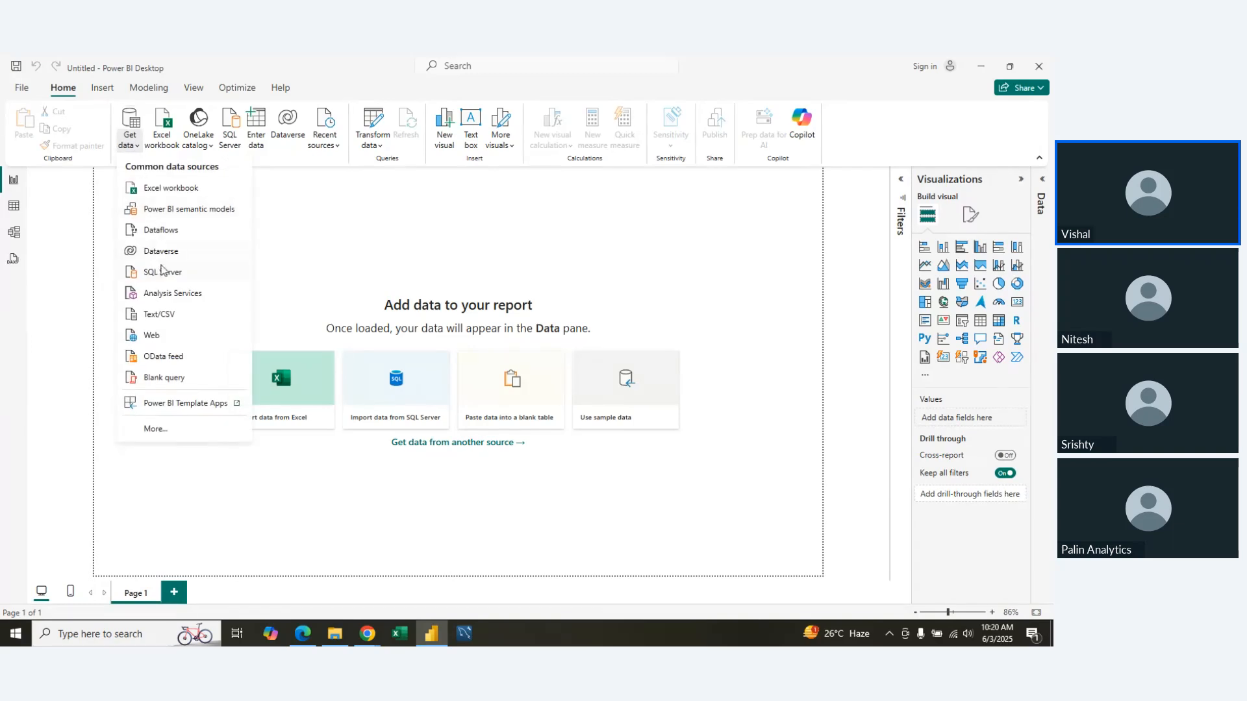
click(173, 421)
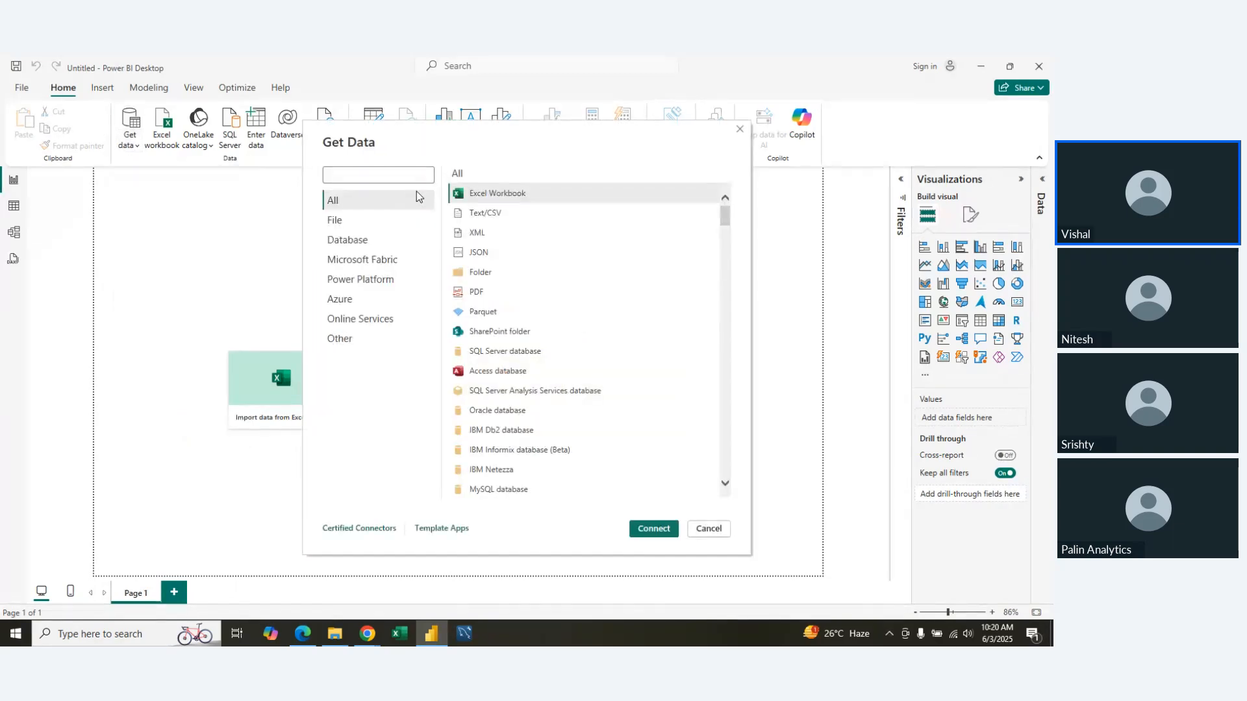
click(373, 219)
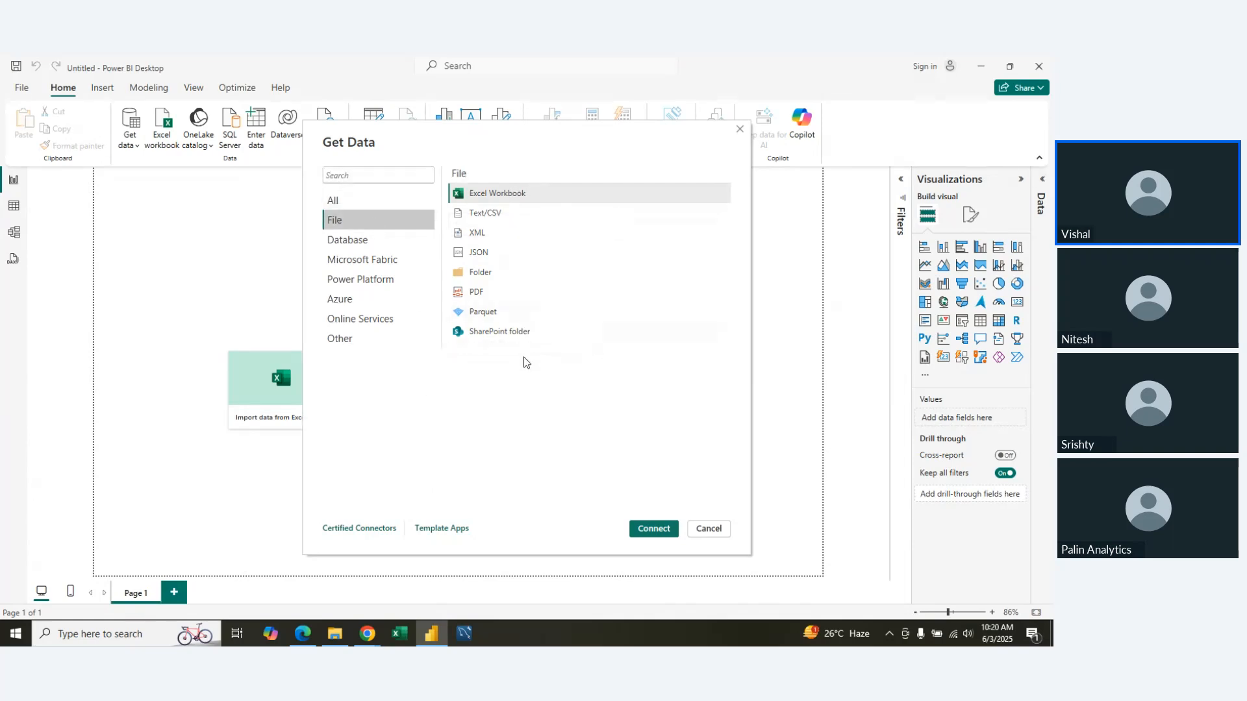
click(492, 237)
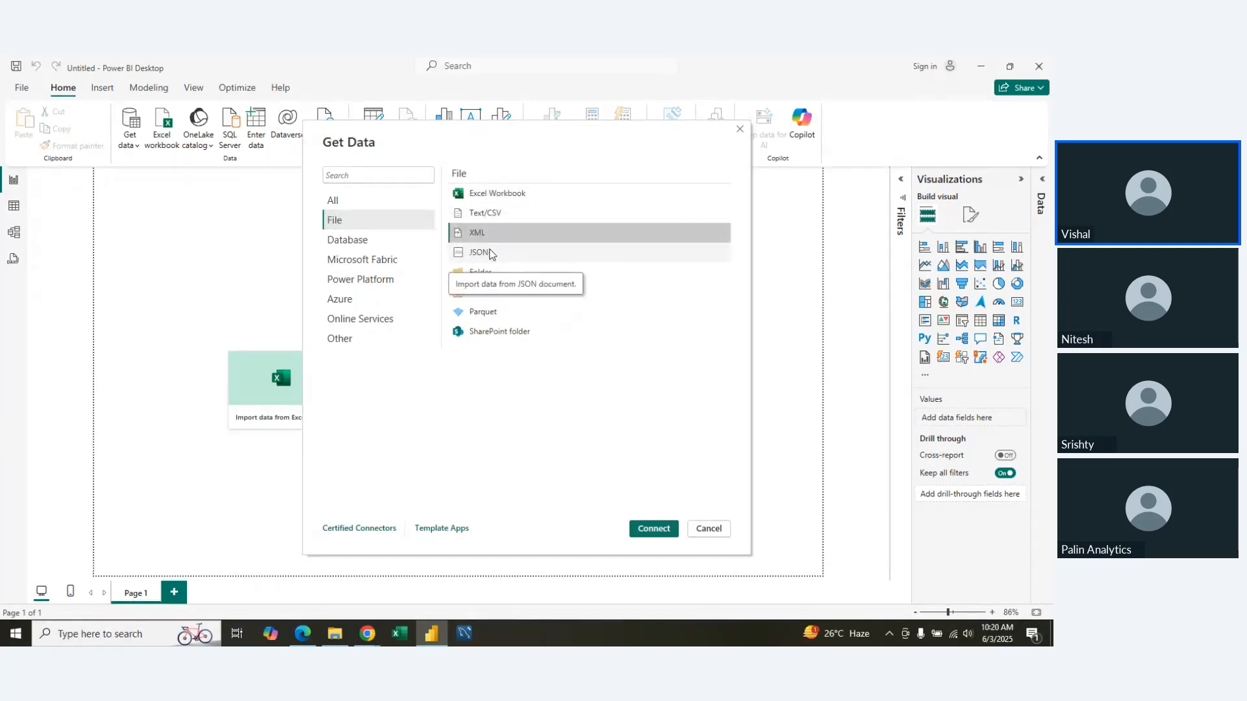
click(489, 255)
click(488, 281)
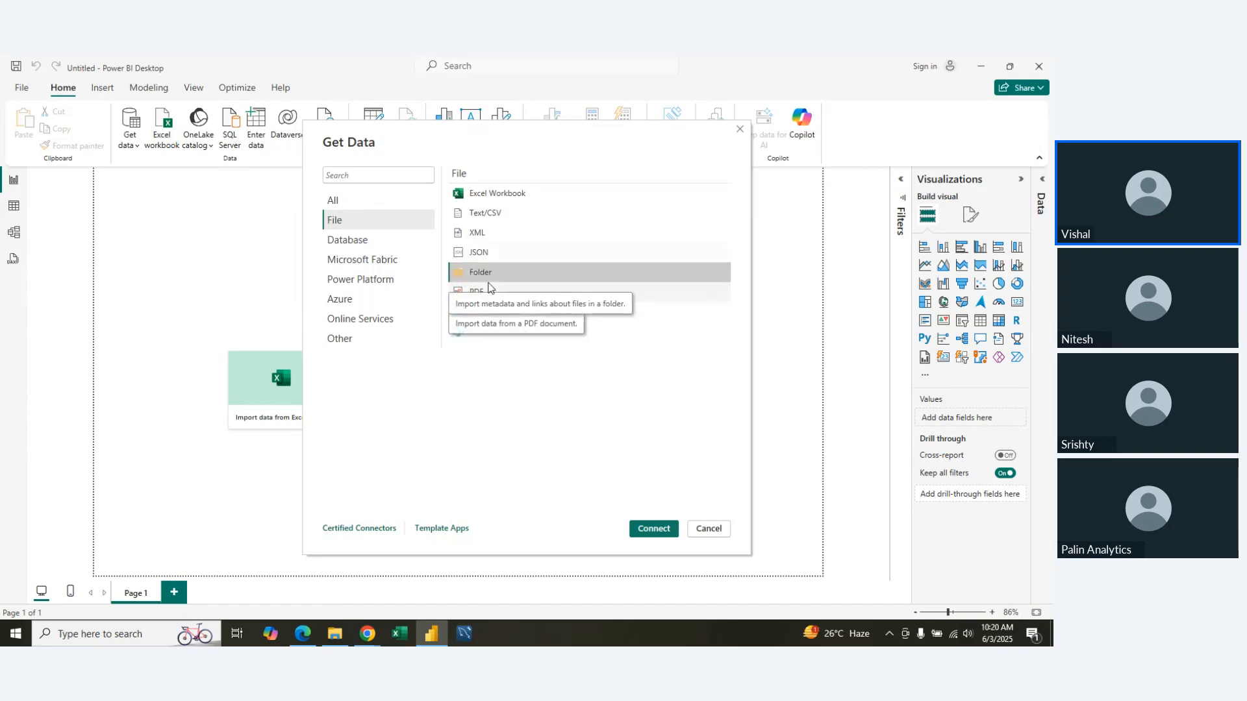
click(489, 287)
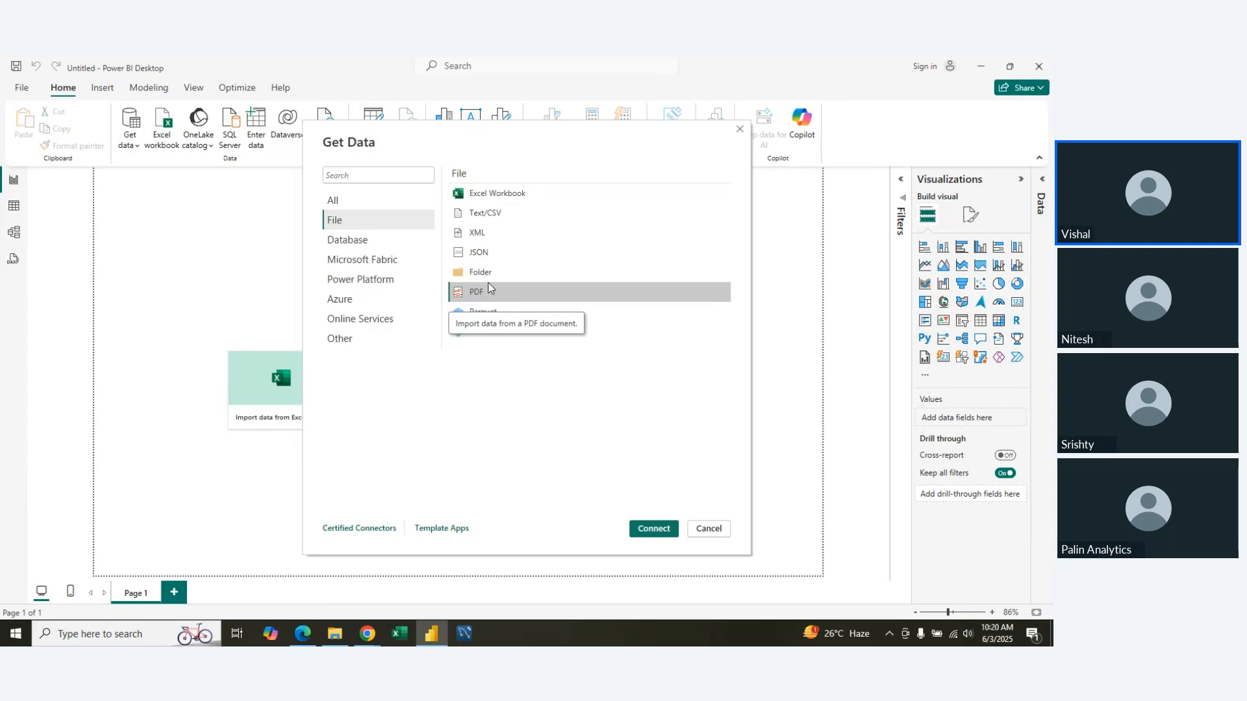
key(Down)
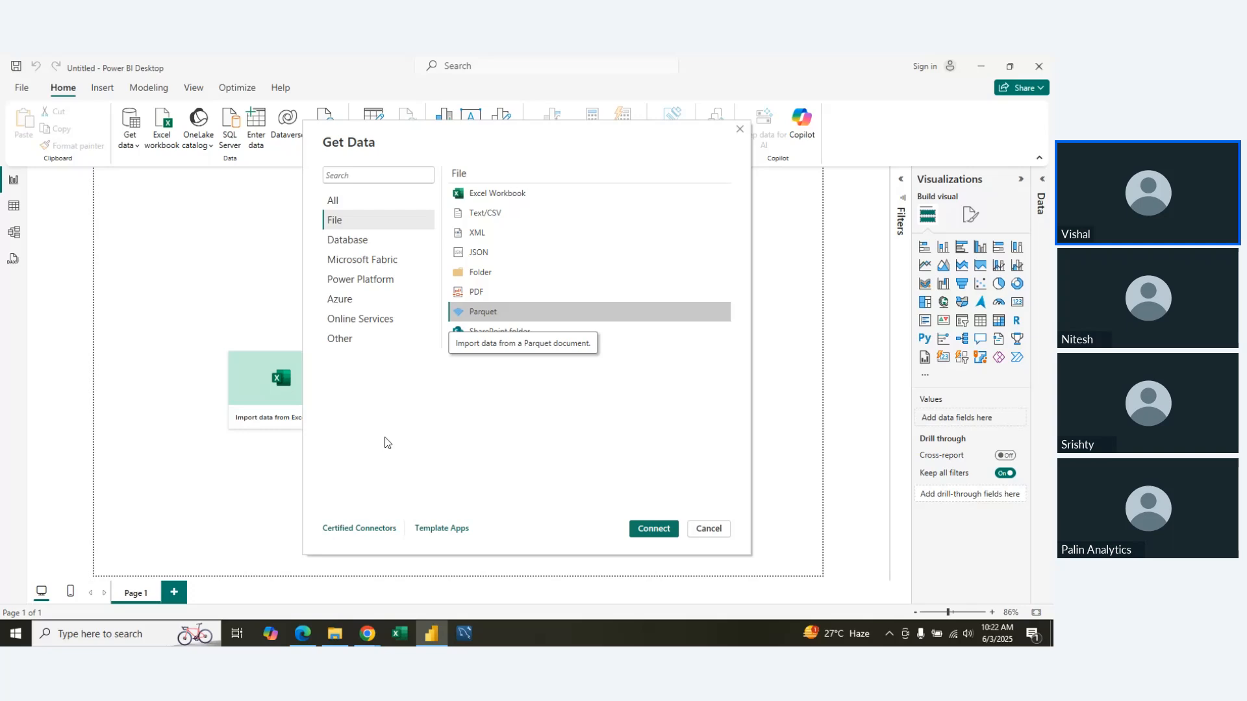
click(487, 254)
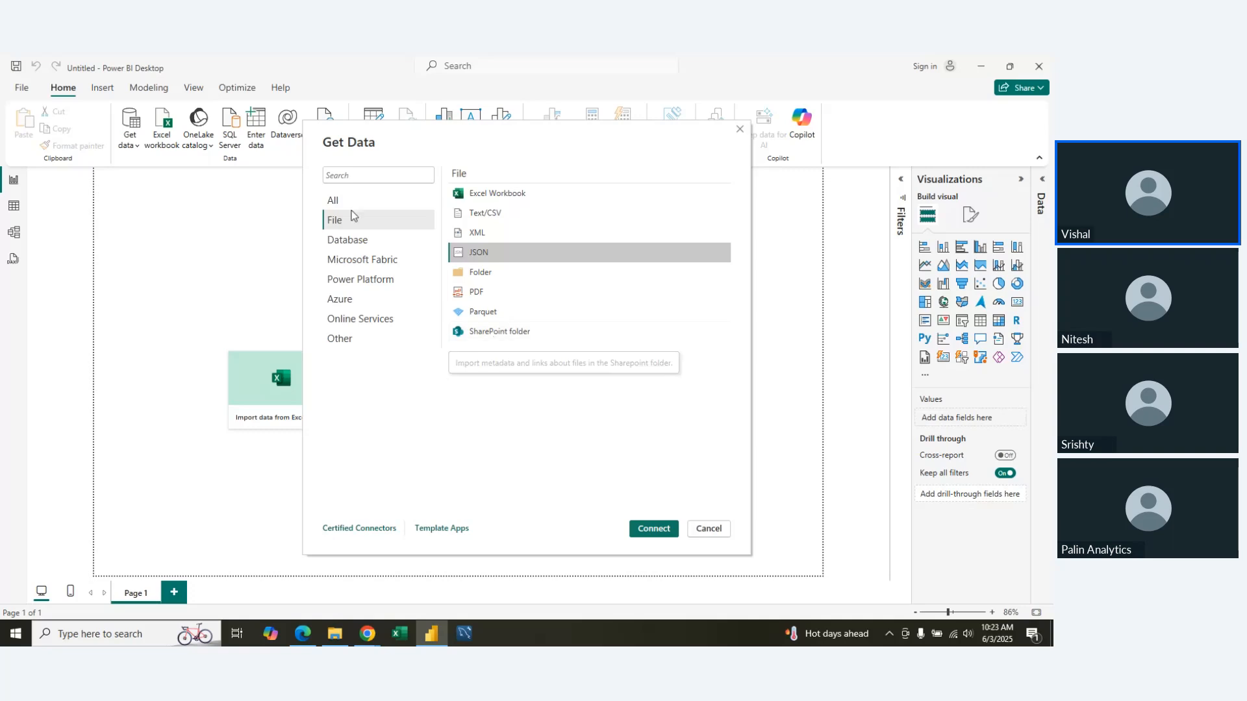
Step: Examine the full list of Database connectors in Get Data, from SQL Server, Access and PostgreSQL through to TIBCO Data Virtualization
click(361, 241)
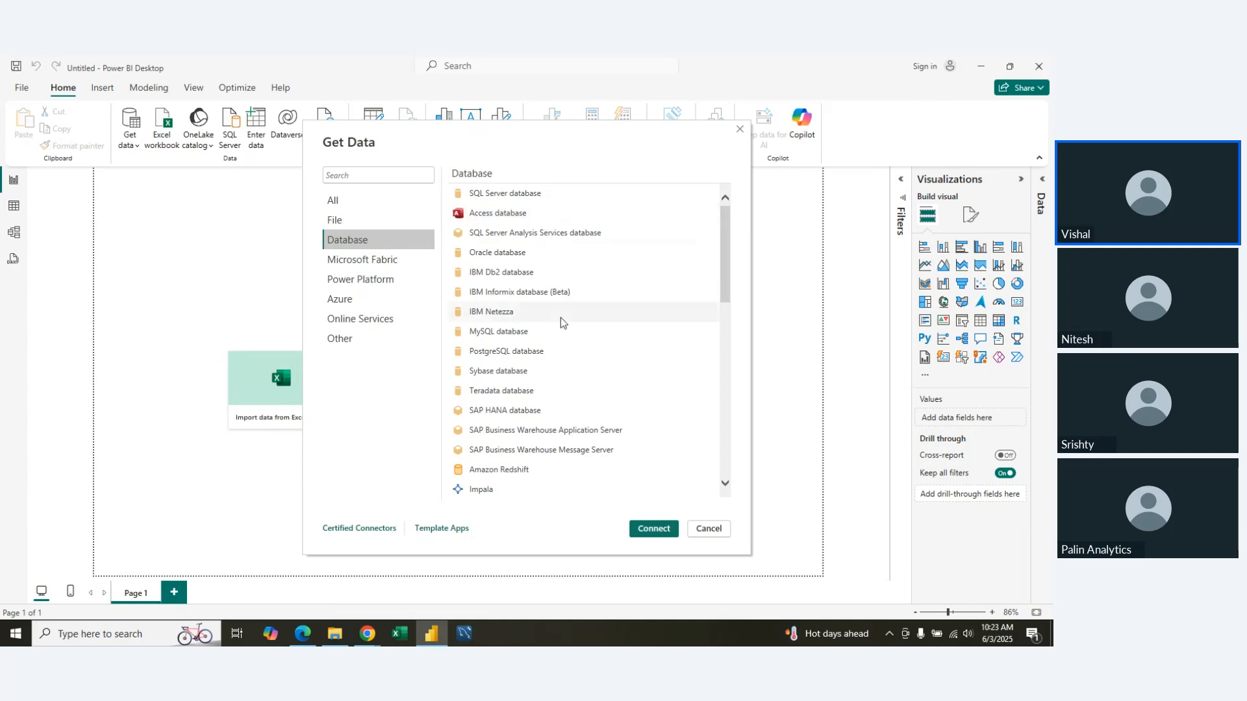
scroll(560, 318, down, 1)
scroll(560, 318, up, 1)
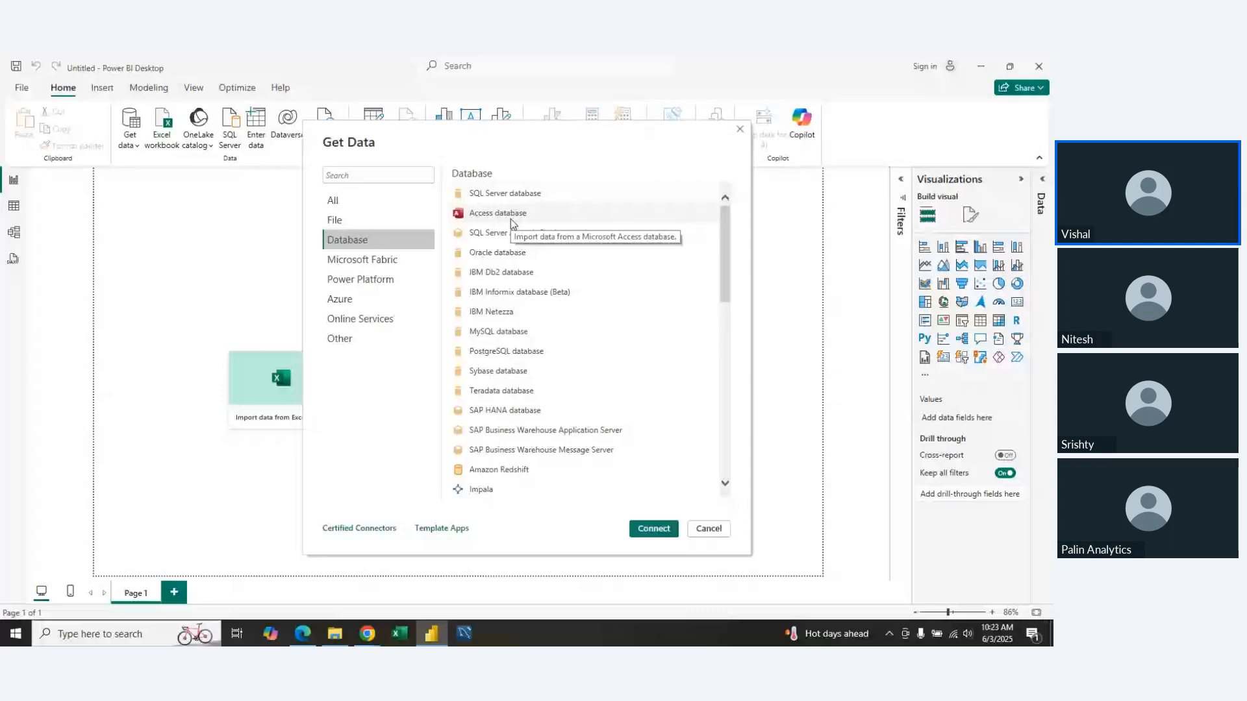
click(520, 357)
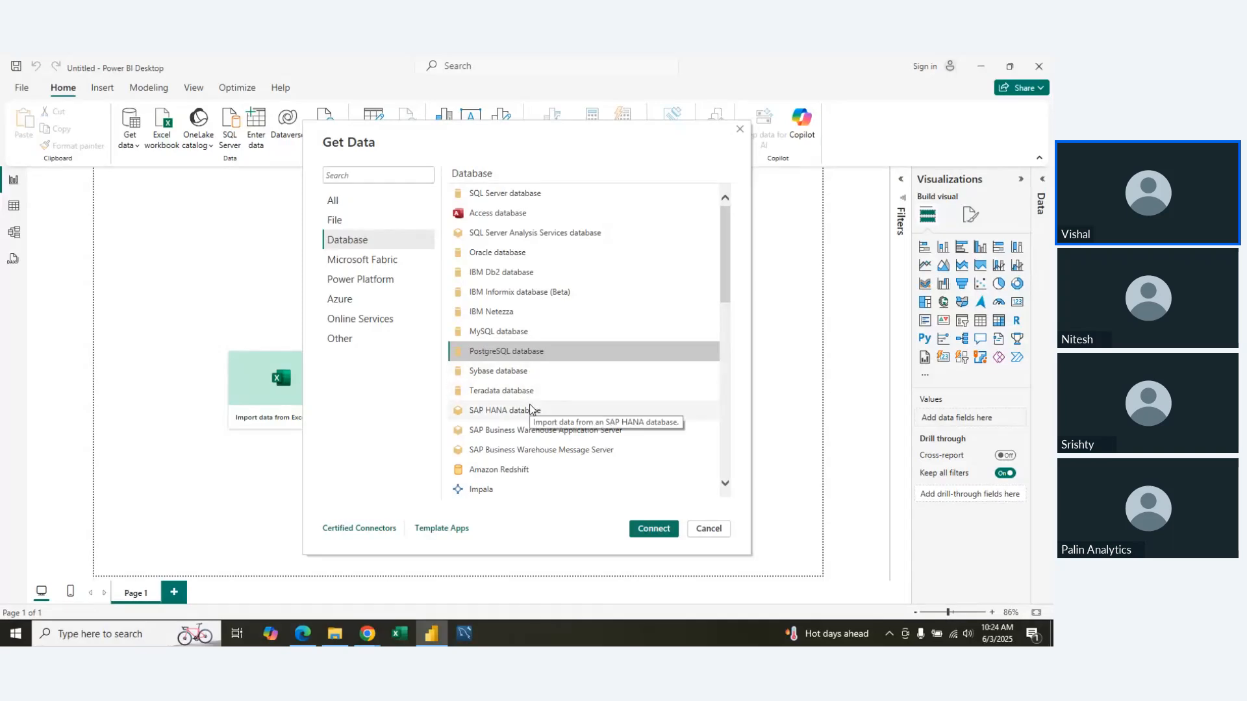
scroll(529, 408, down, 3)
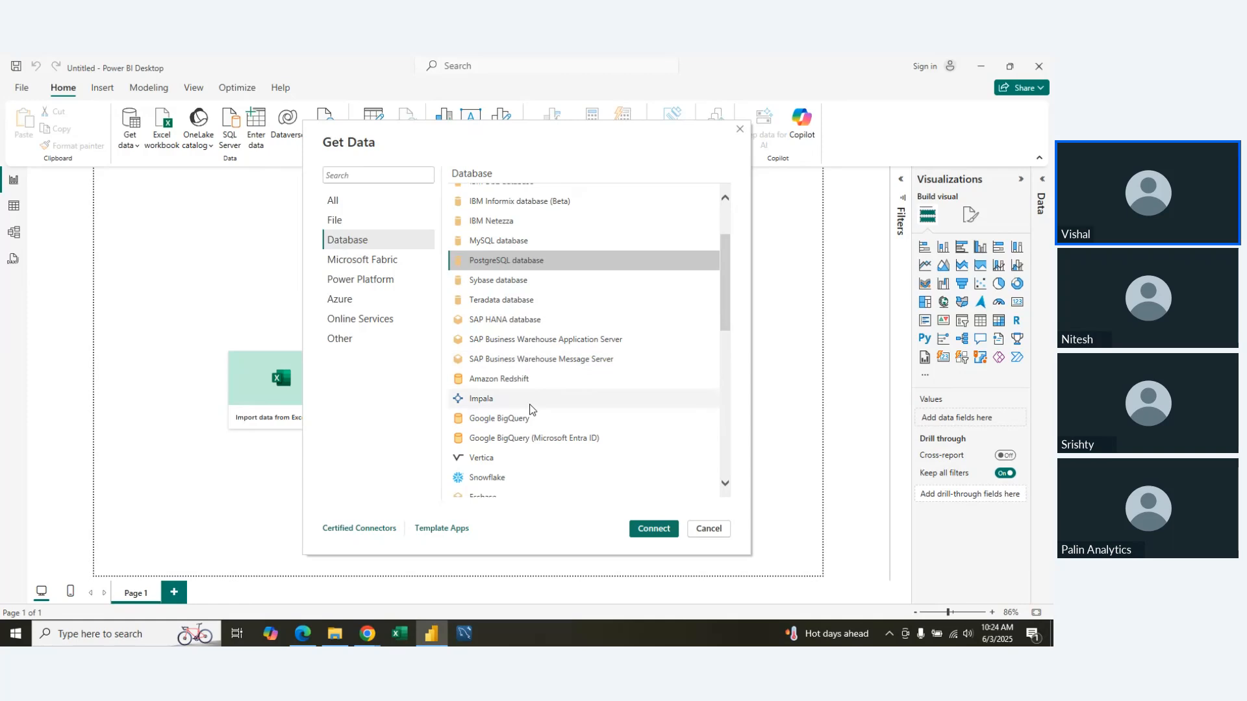
scroll(530, 408, down, 3)
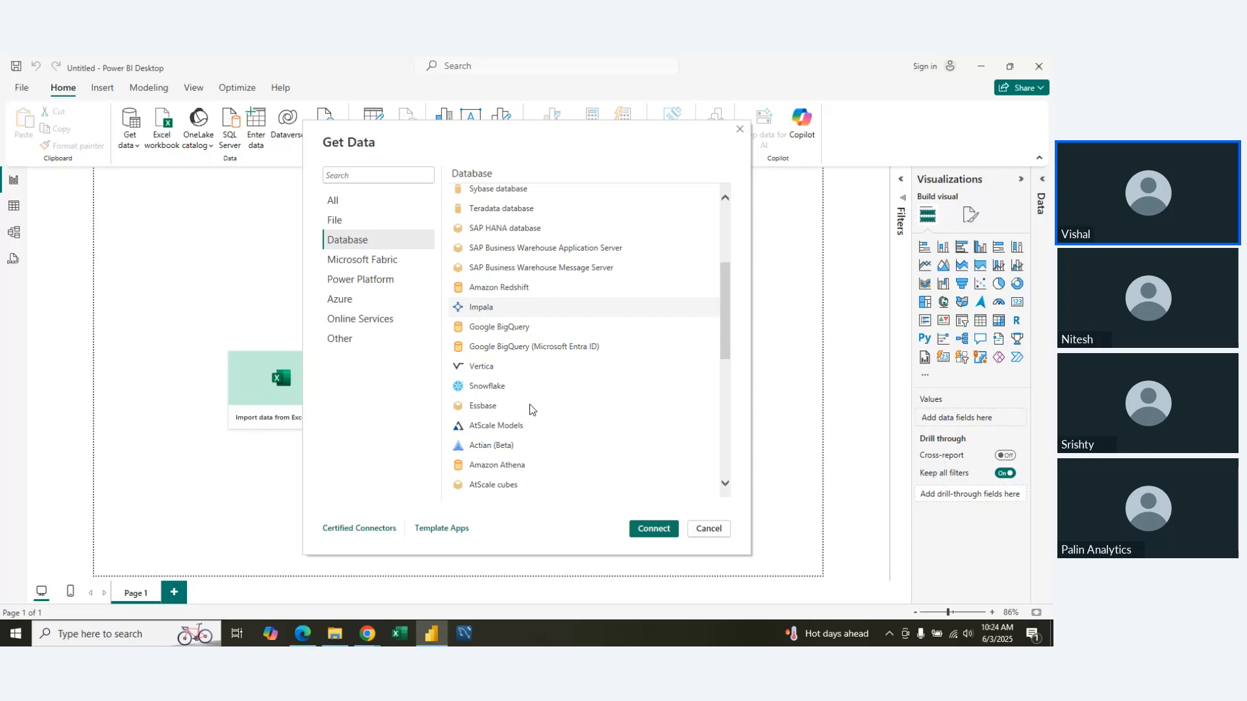
scroll(530, 409, down, 5)
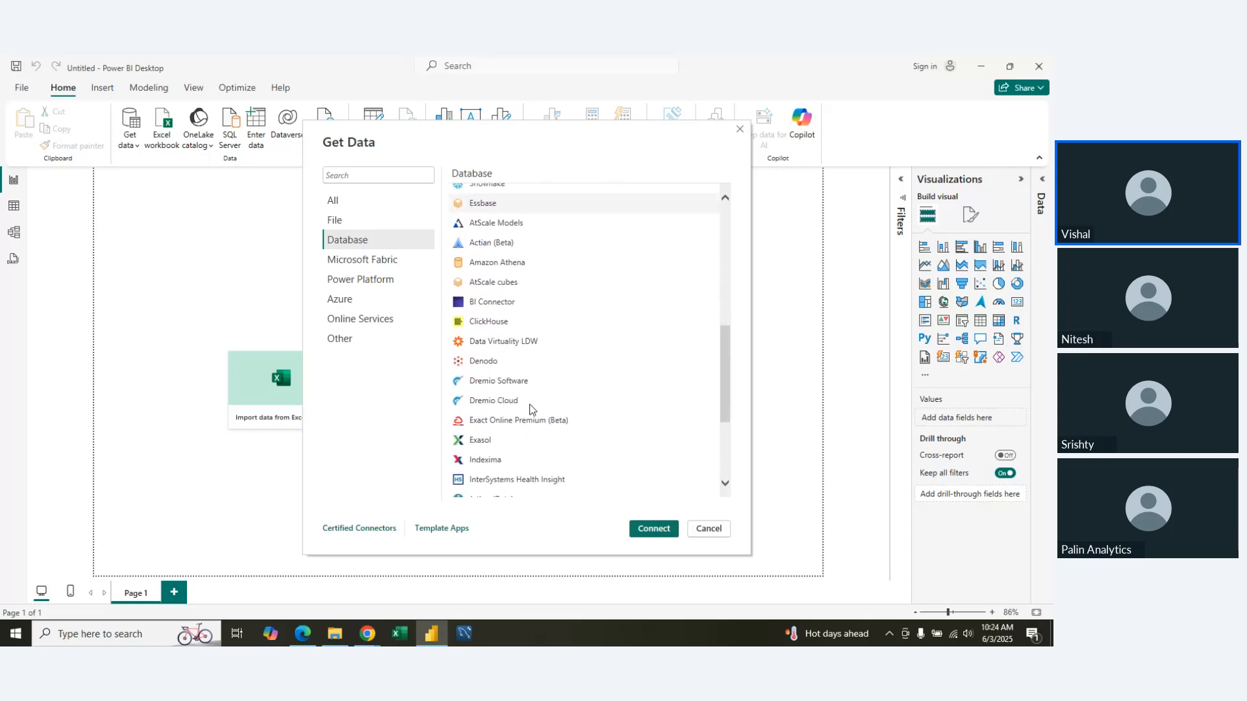
scroll(530, 408, down, 3)
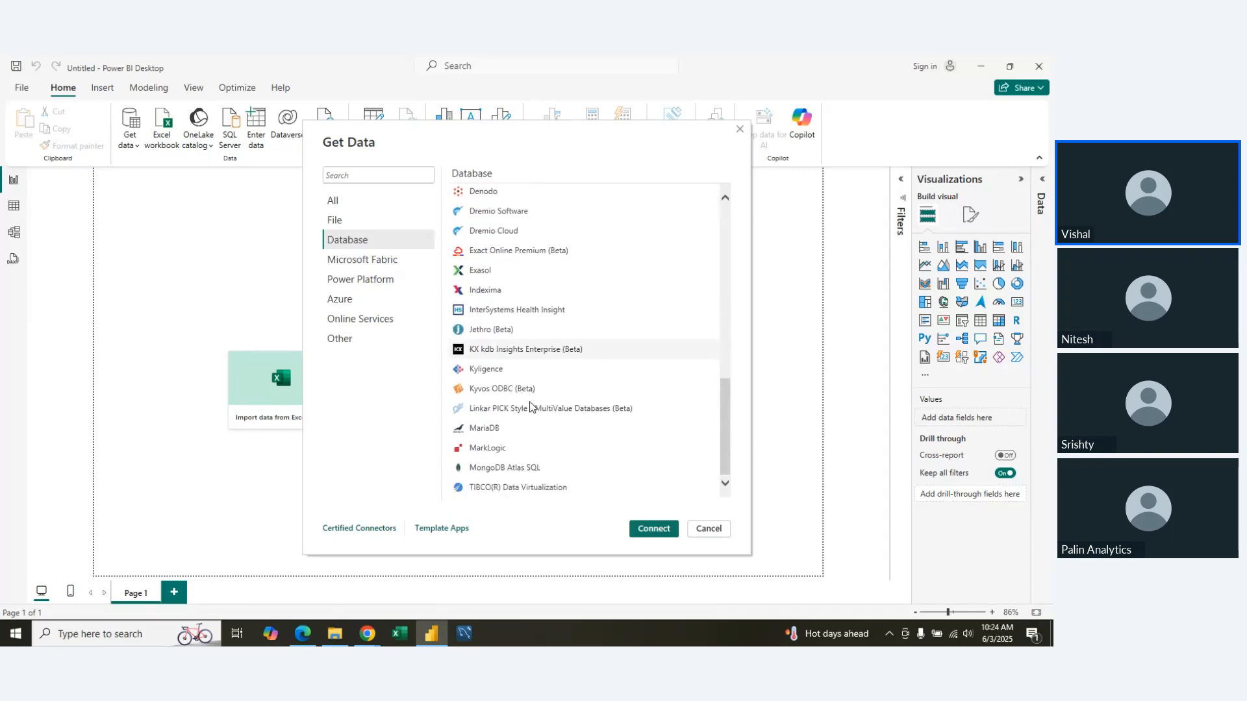
scroll(529, 407, up, 6)
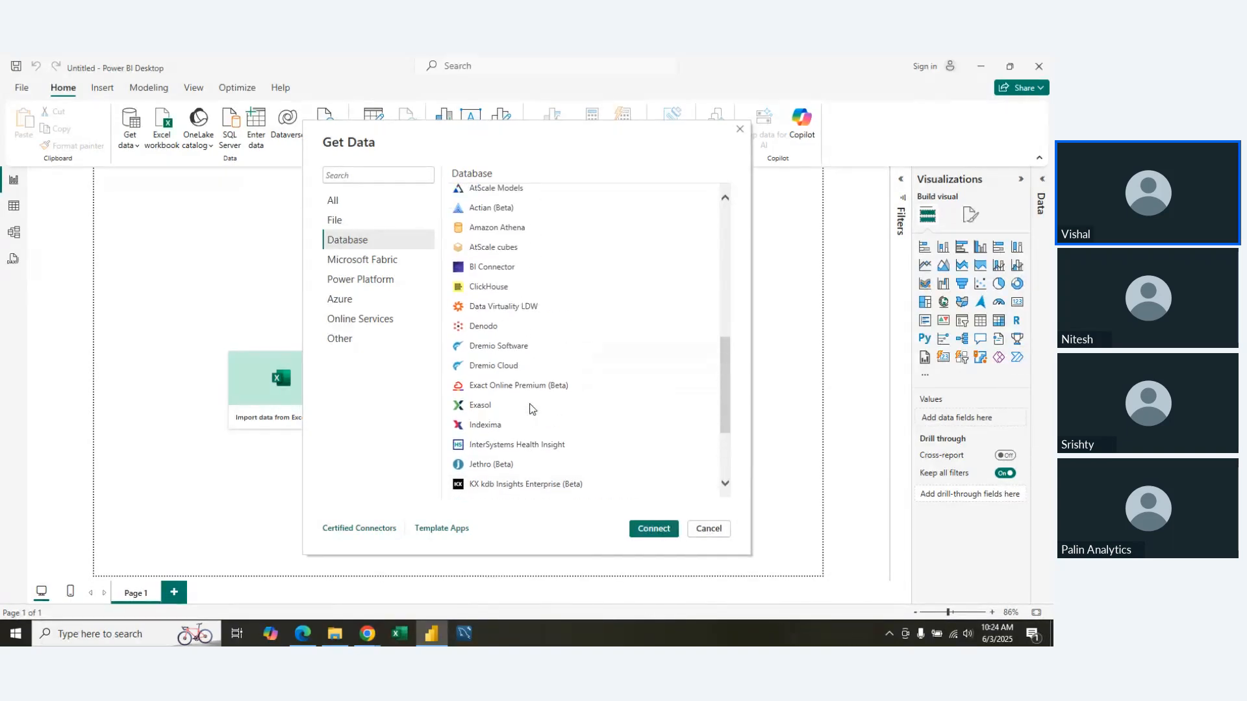
scroll(530, 409, up, 5)
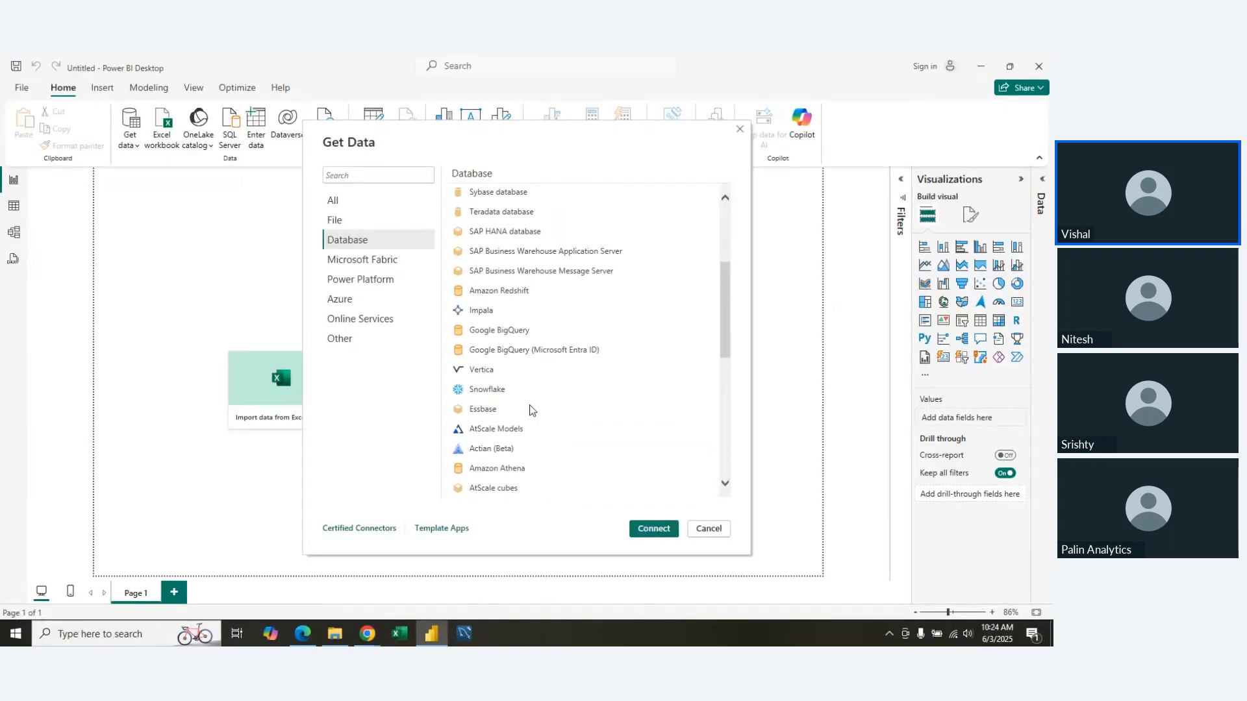
scroll(529, 409, up, 3)
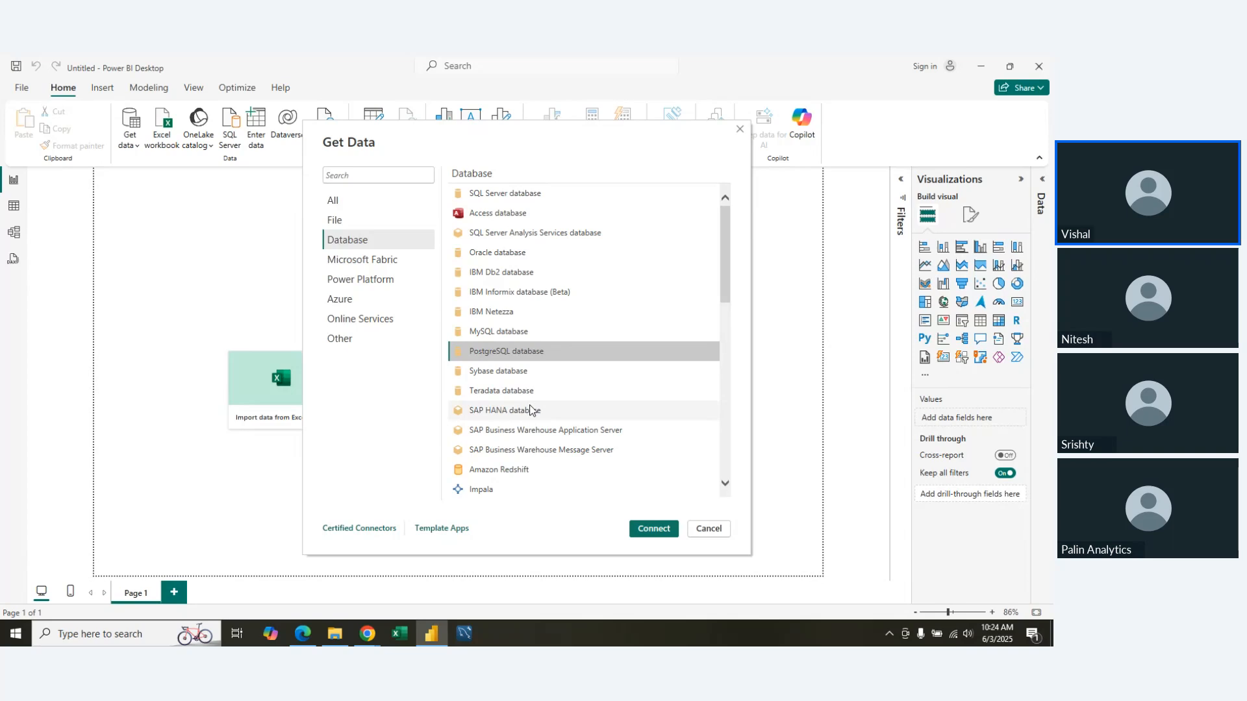
Step: Review the Microsoft Fabric, Power Platform and Azure connector categories, reading the Azure list to its end
click(362, 260)
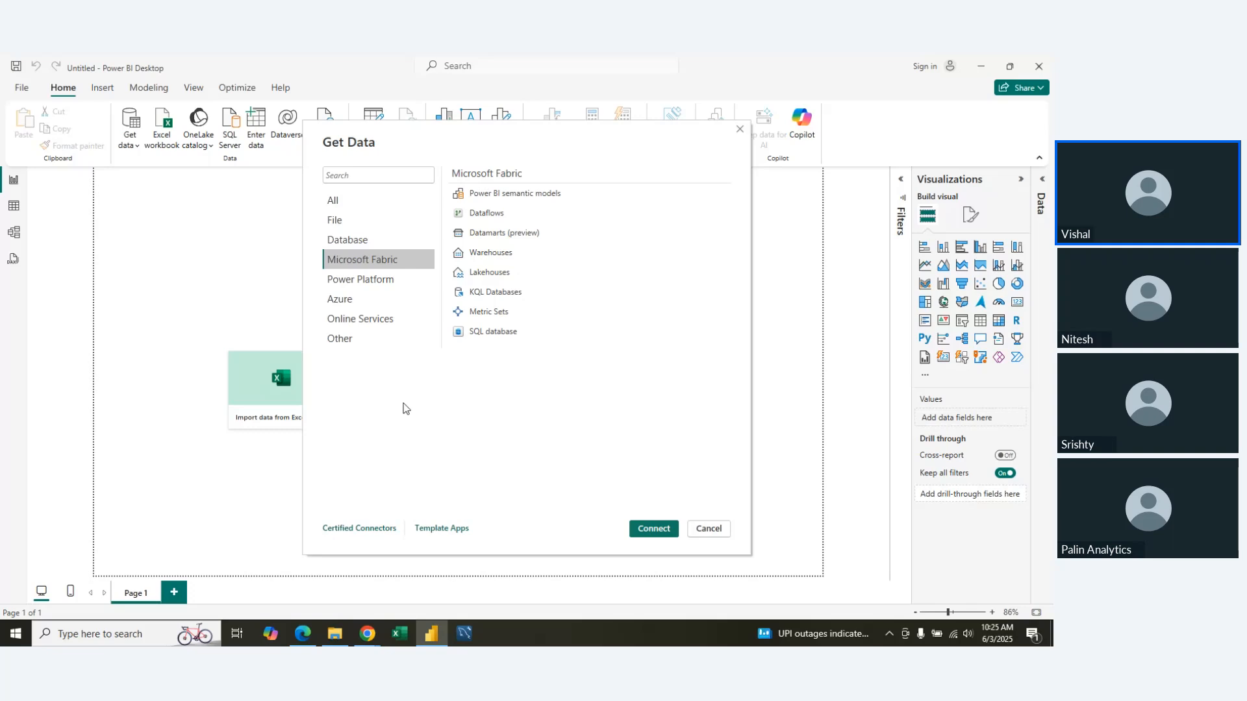
click(366, 283)
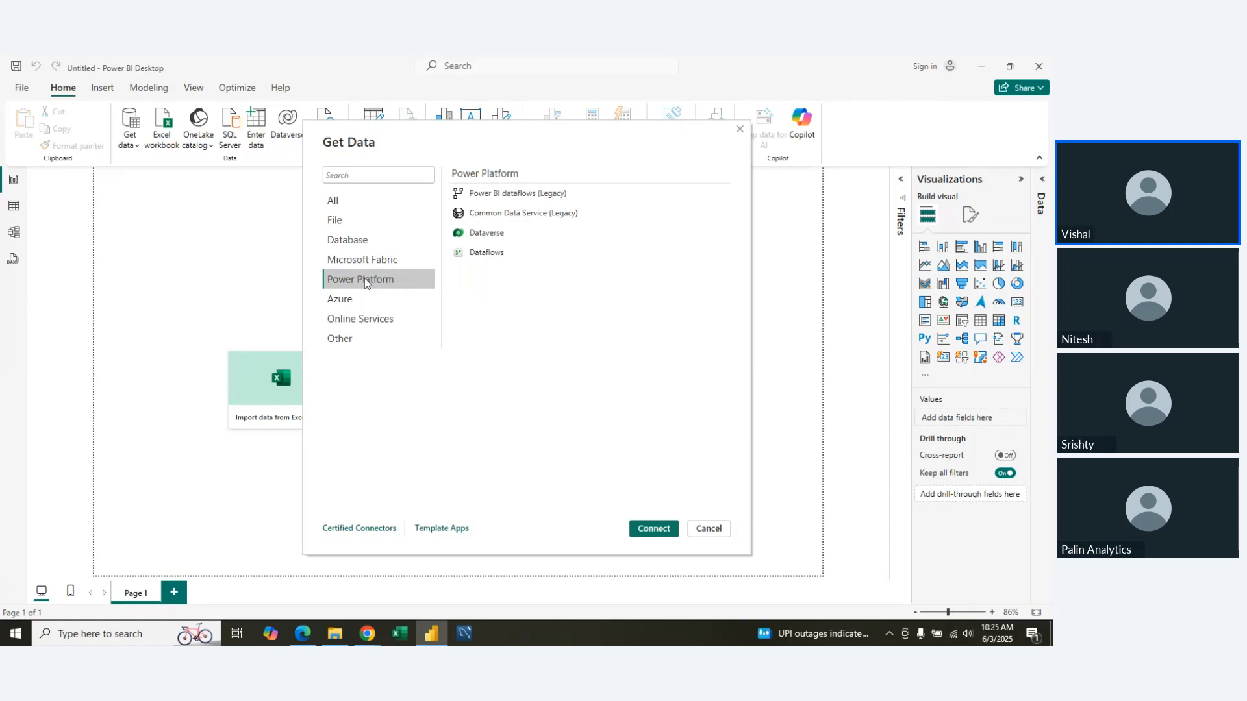
click(349, 303)
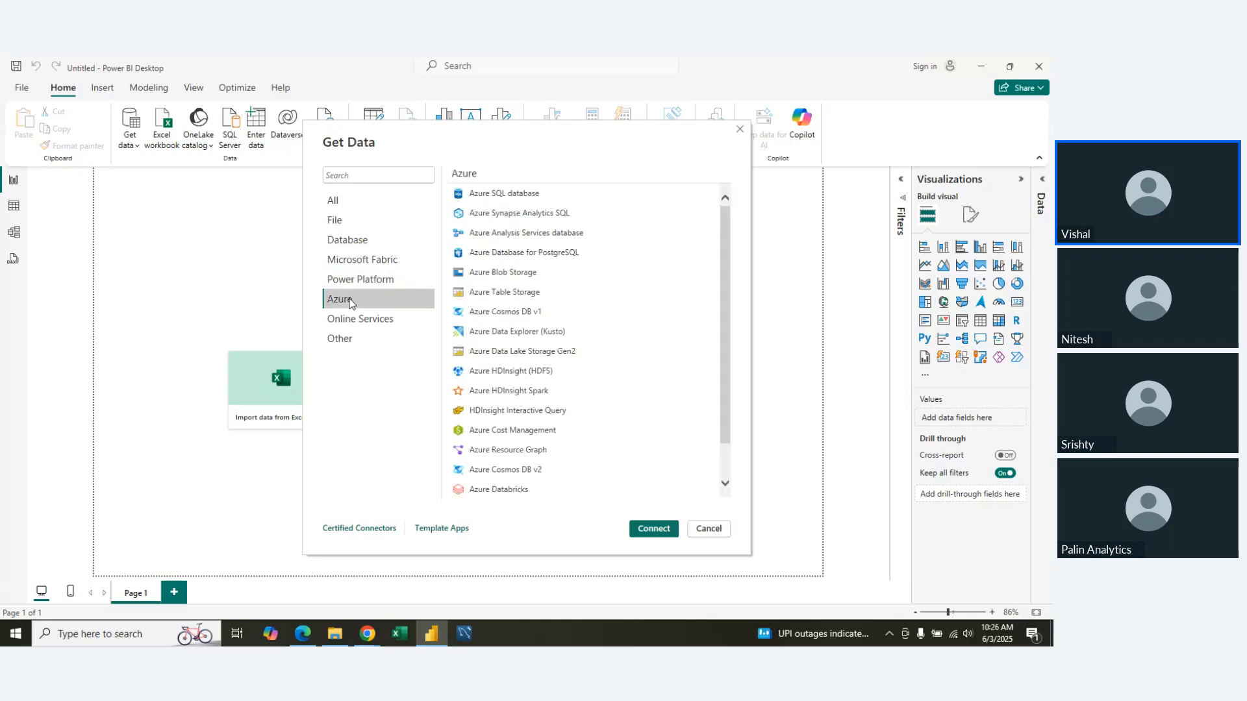
scroll(537, 390, down, 1)
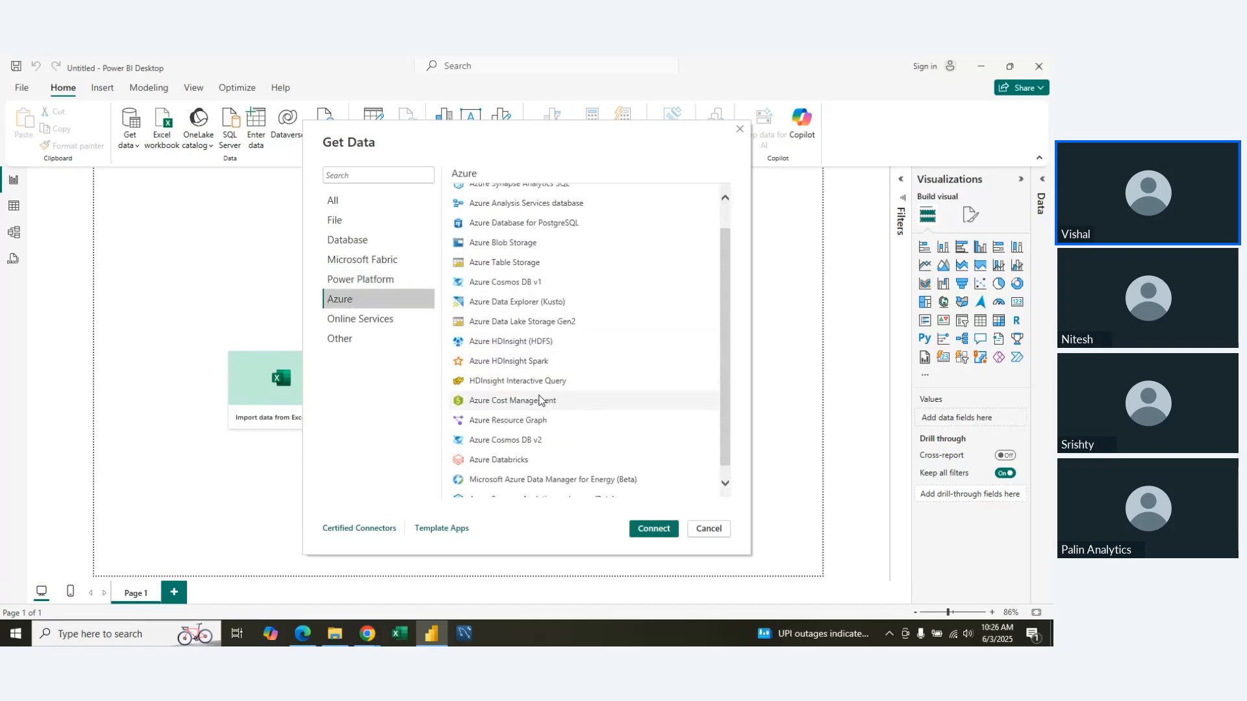
scroll(539, 399, up, 1)
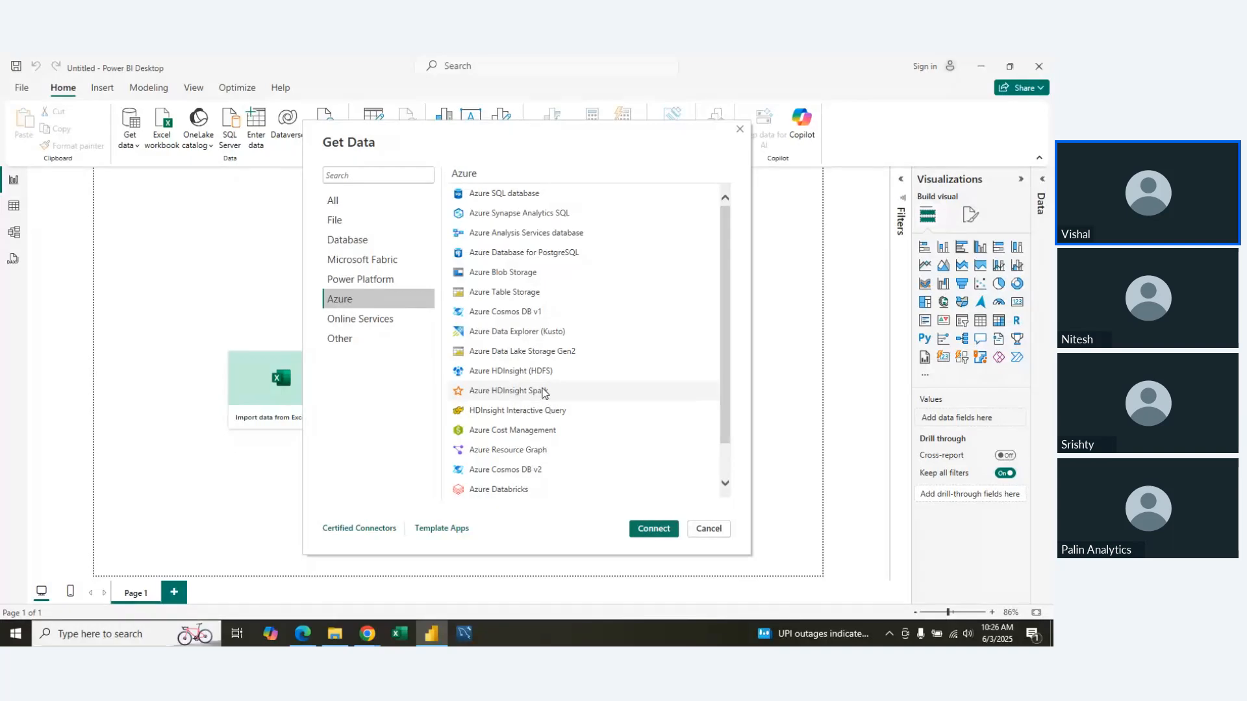
scroll(548, 270, down, 1)
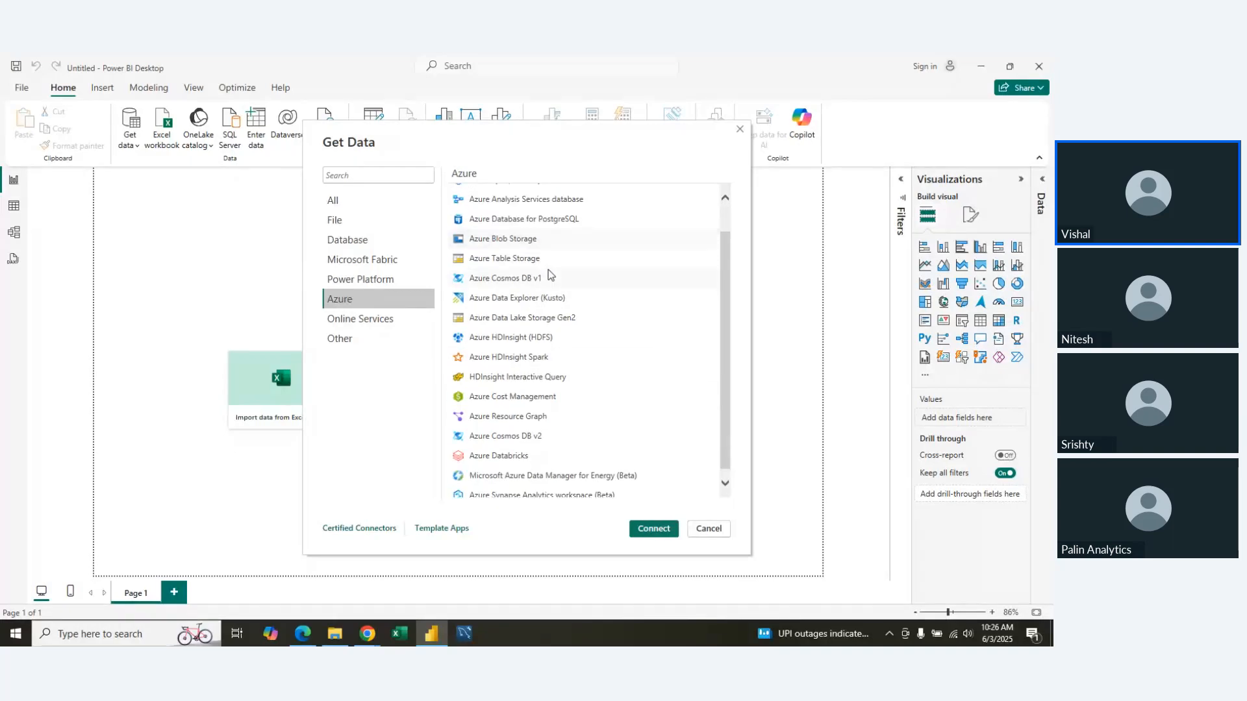
scroll(548, 270, up, 1)
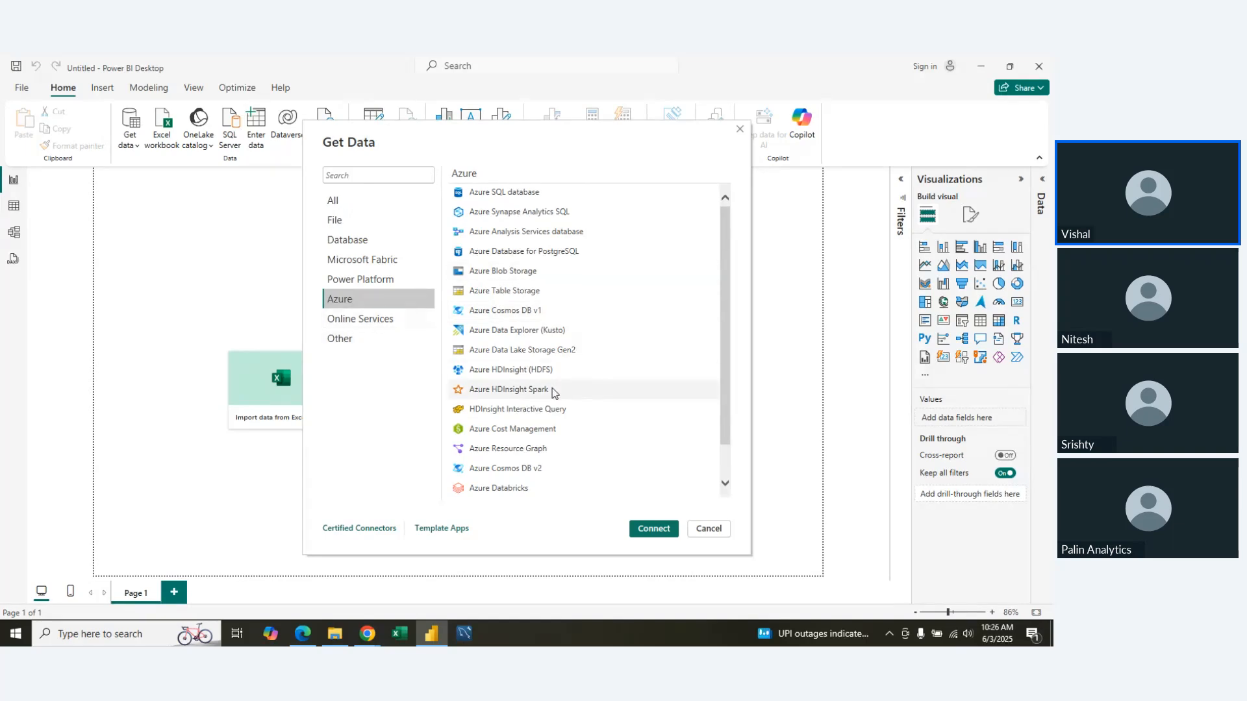
scroll(554, 392, down, 1)
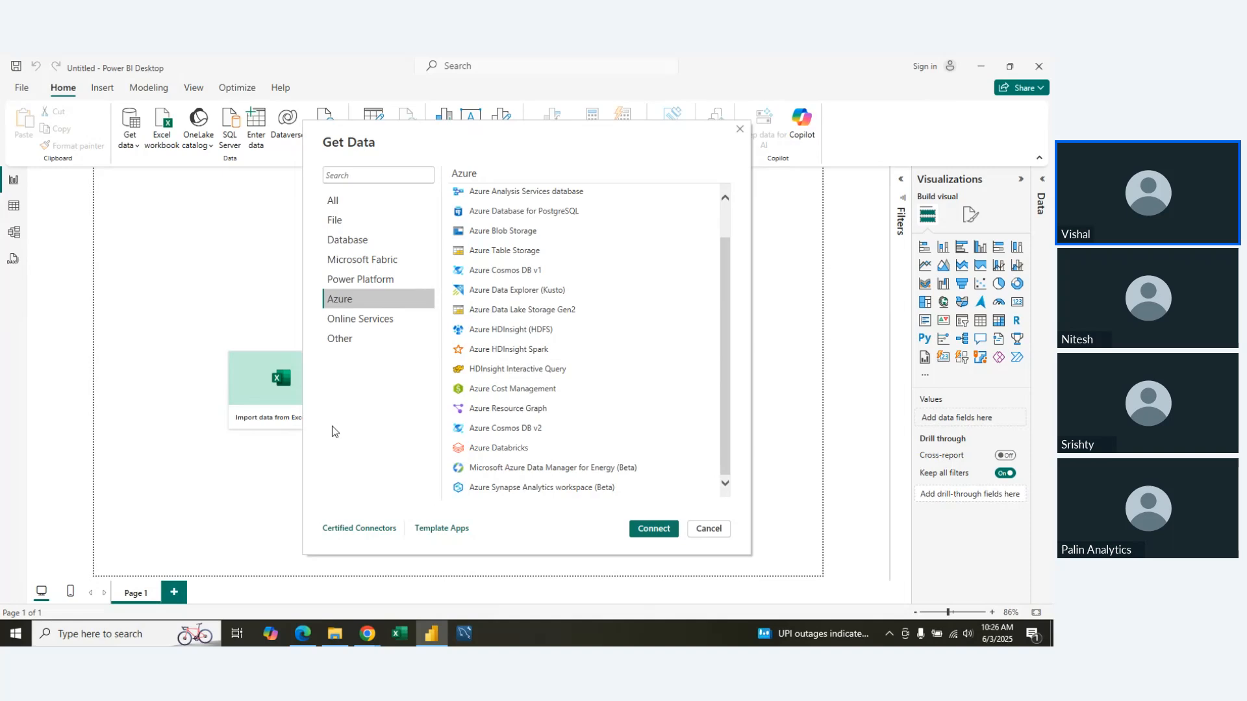
Step: Examine the Online Services connectors, from Dynamics 365 and Google Analytics through Supermetrics to Zoho Creator
click(375, 326)
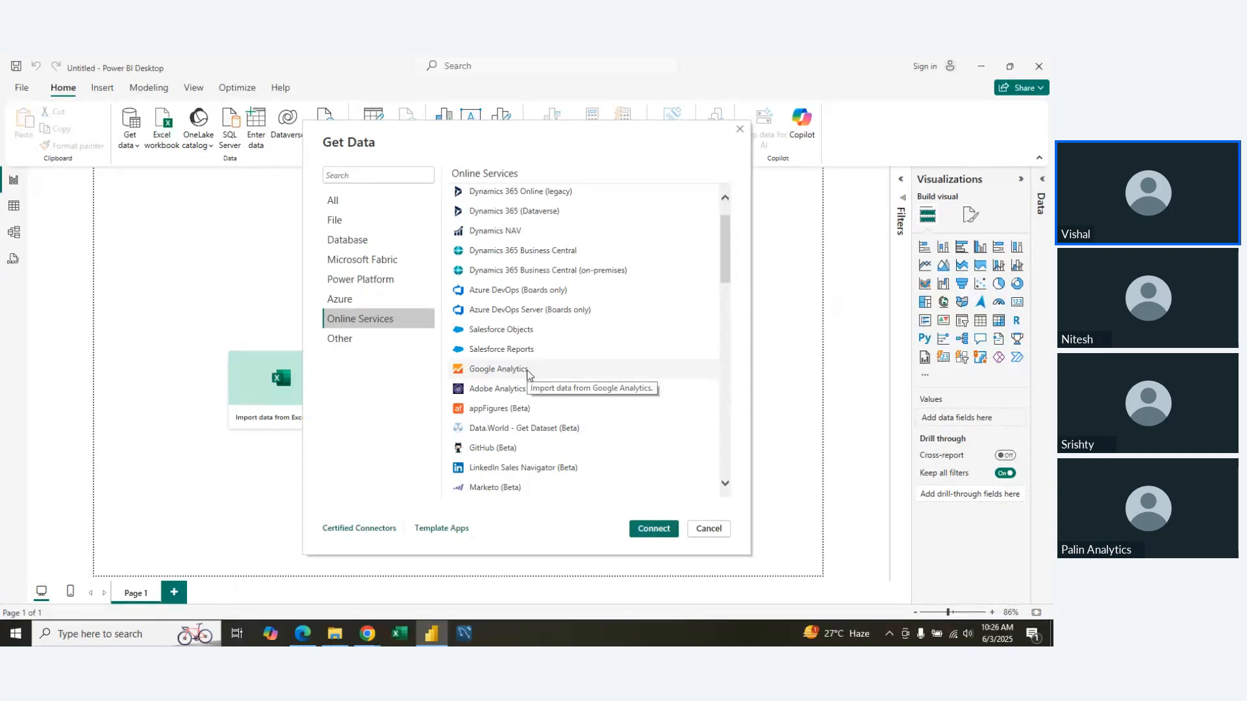
scroll(527, 374, down, 15)
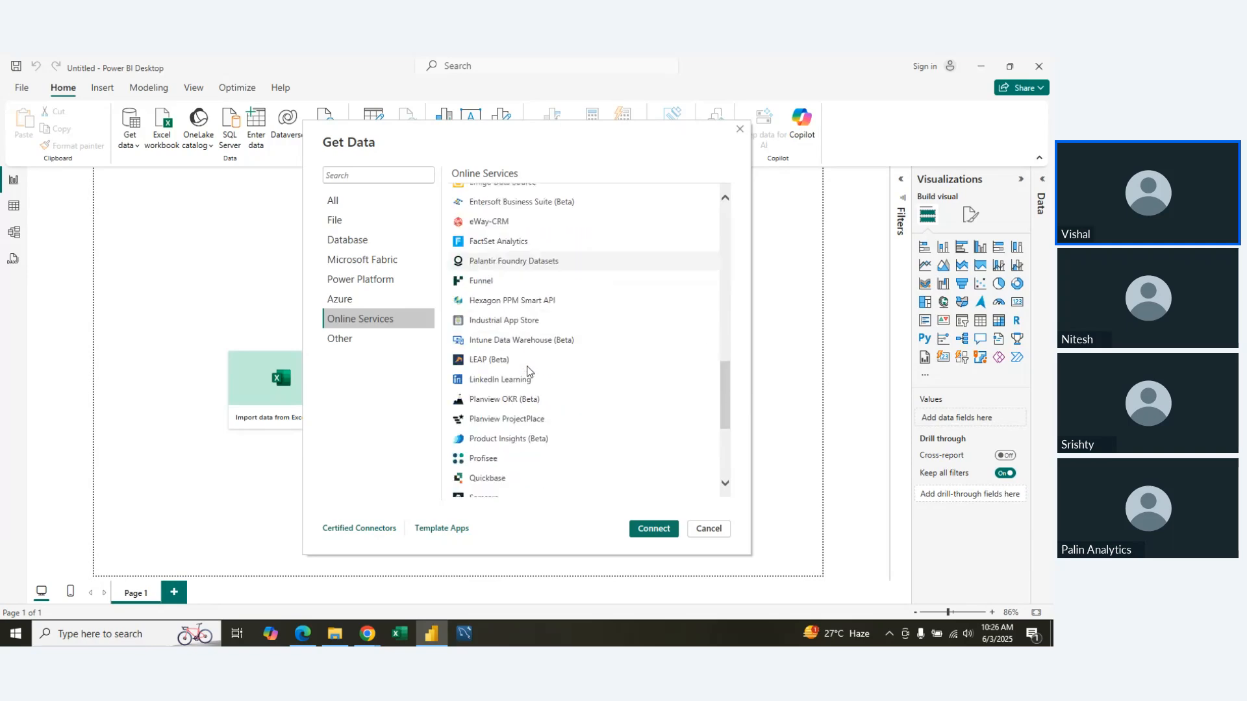
scroll(527, 370, down, 3)
click(527, 368)
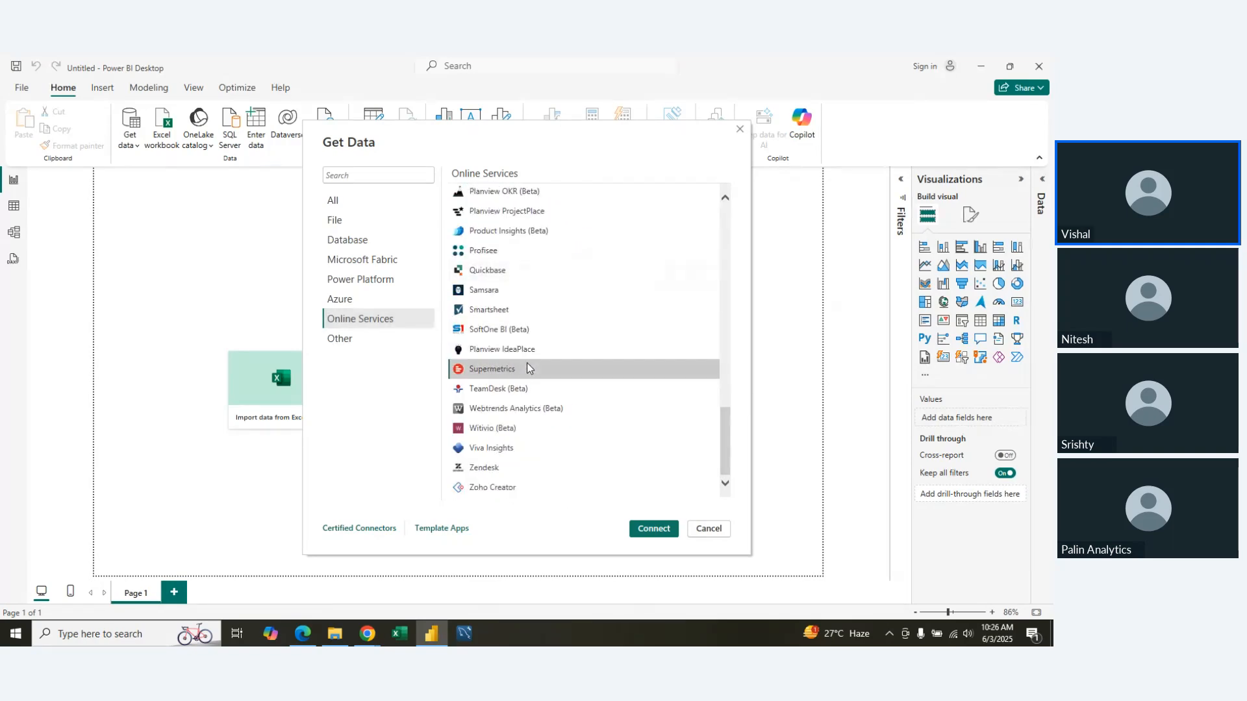
scroll(527, 363, up, 1)
scroll(527, 362, down, 1)
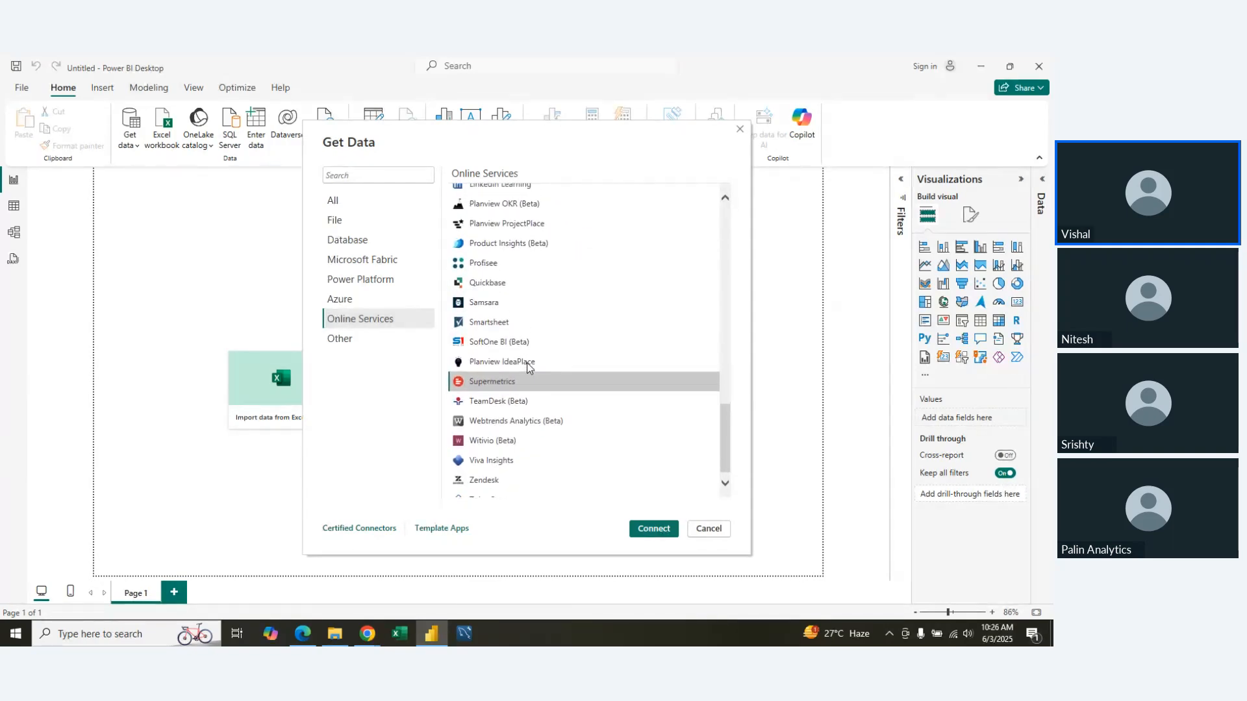
scroll(527, 362, down, 1)
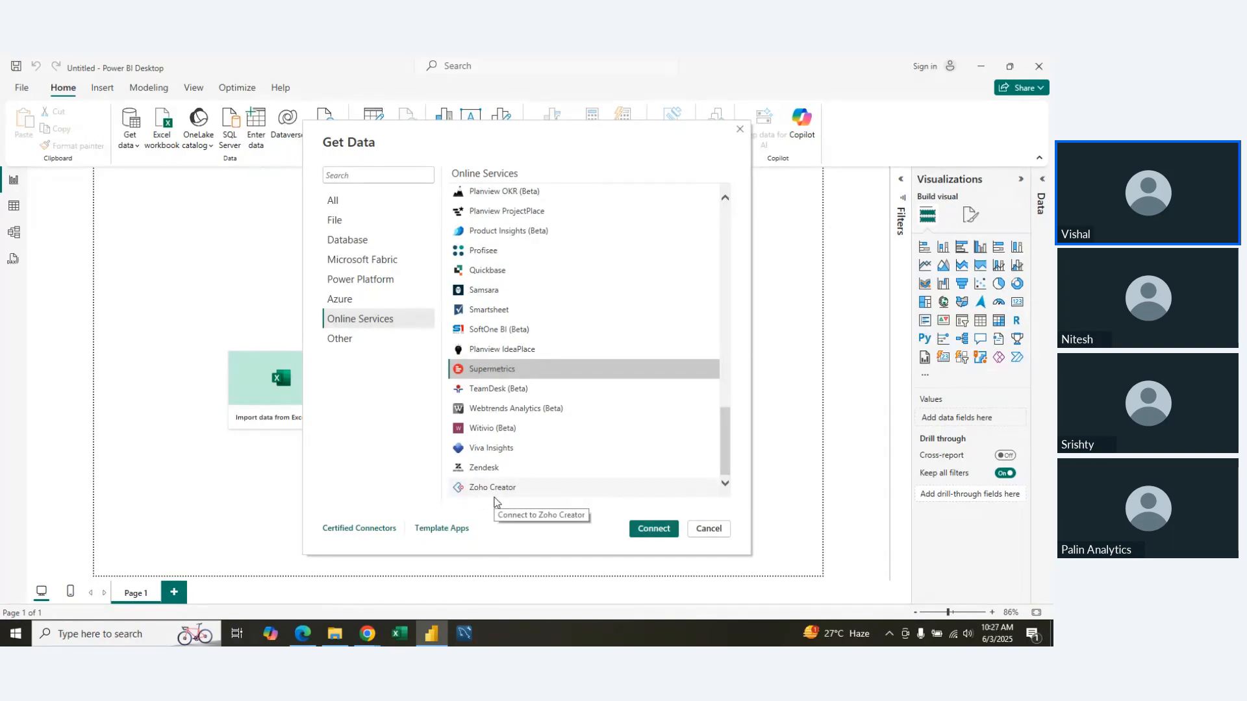
Step: Examine the Other connectors from Blank Query back up to Web, briefly comparing them with the Online Services list
click(387, 349)
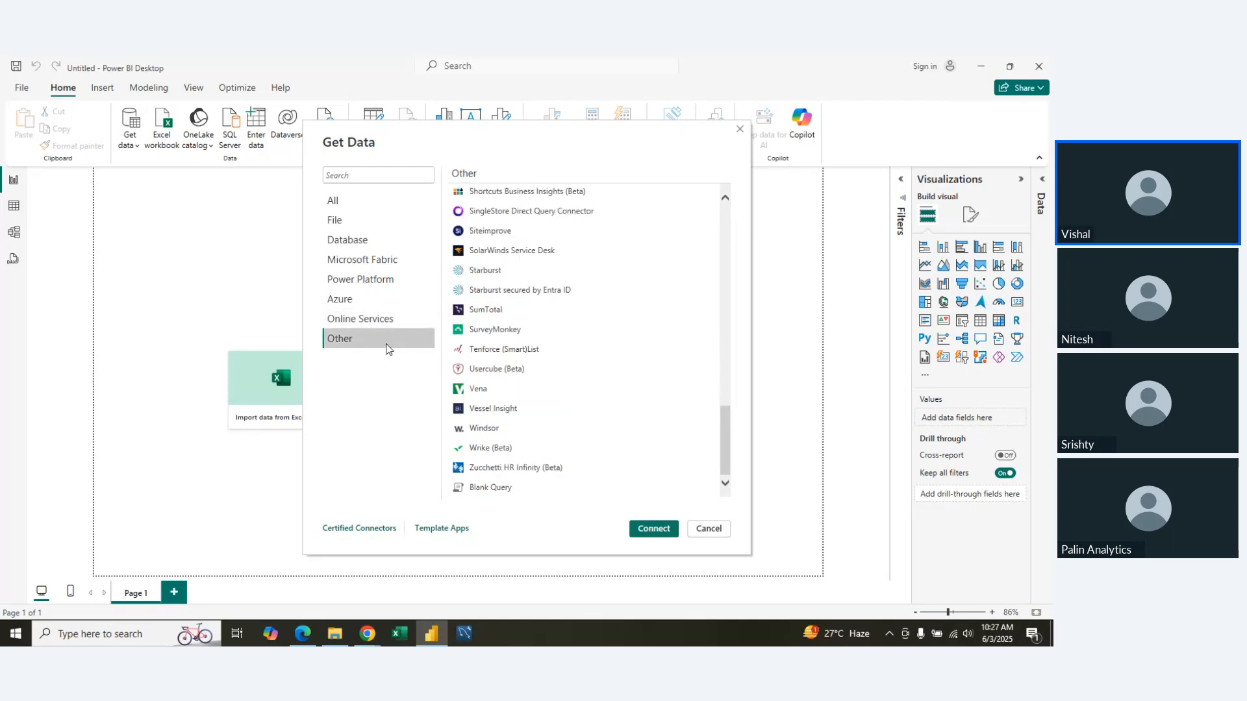
click(415, 318)
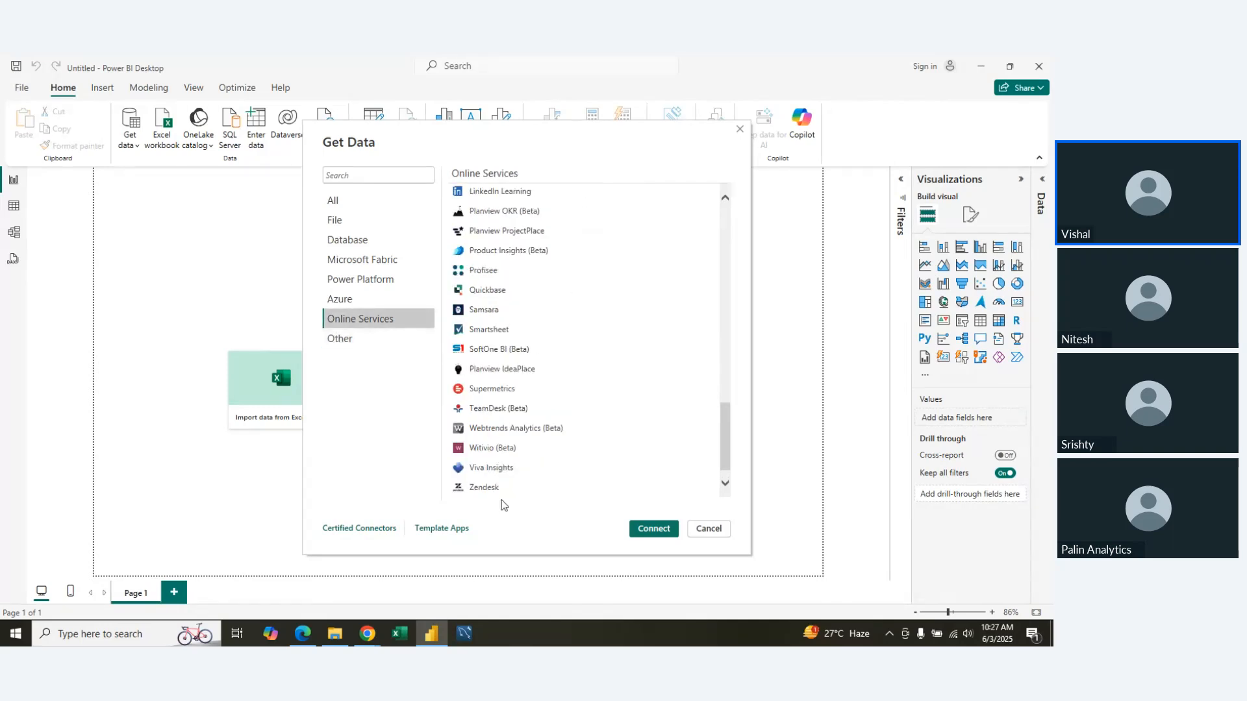
click(378, 337)
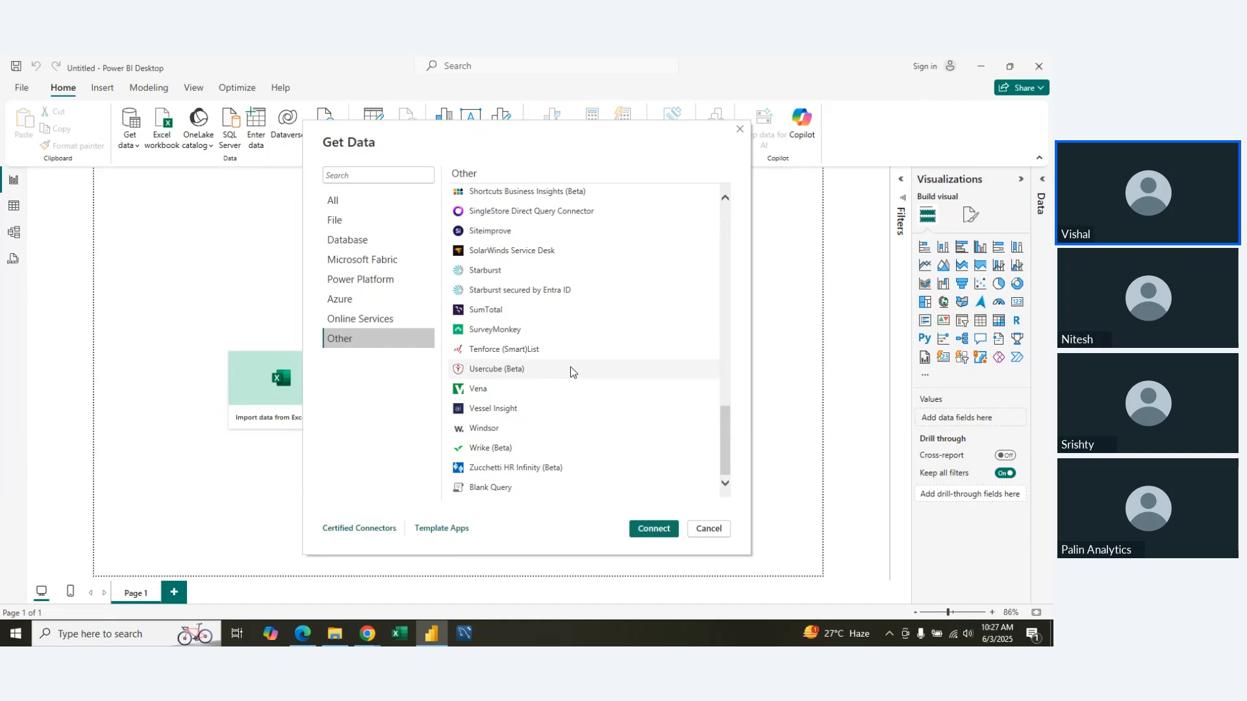
scroll(570, 367, up, 6)
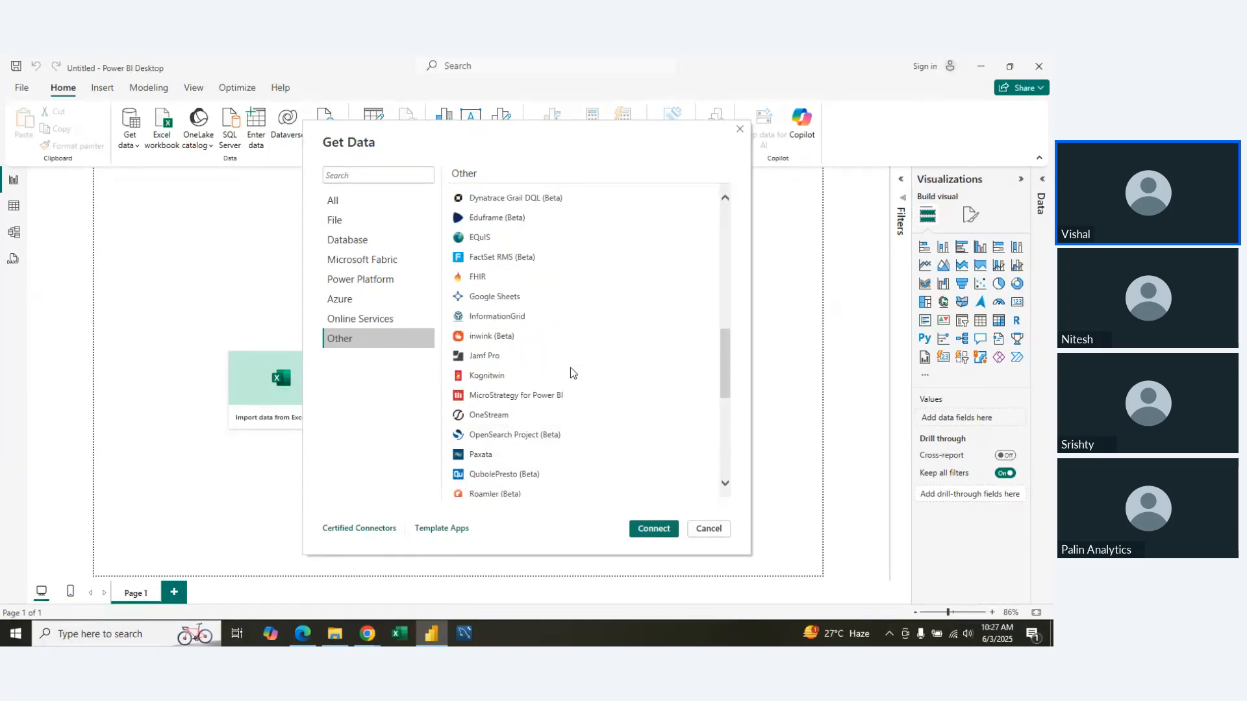
scroll(570, 367, up, 10)
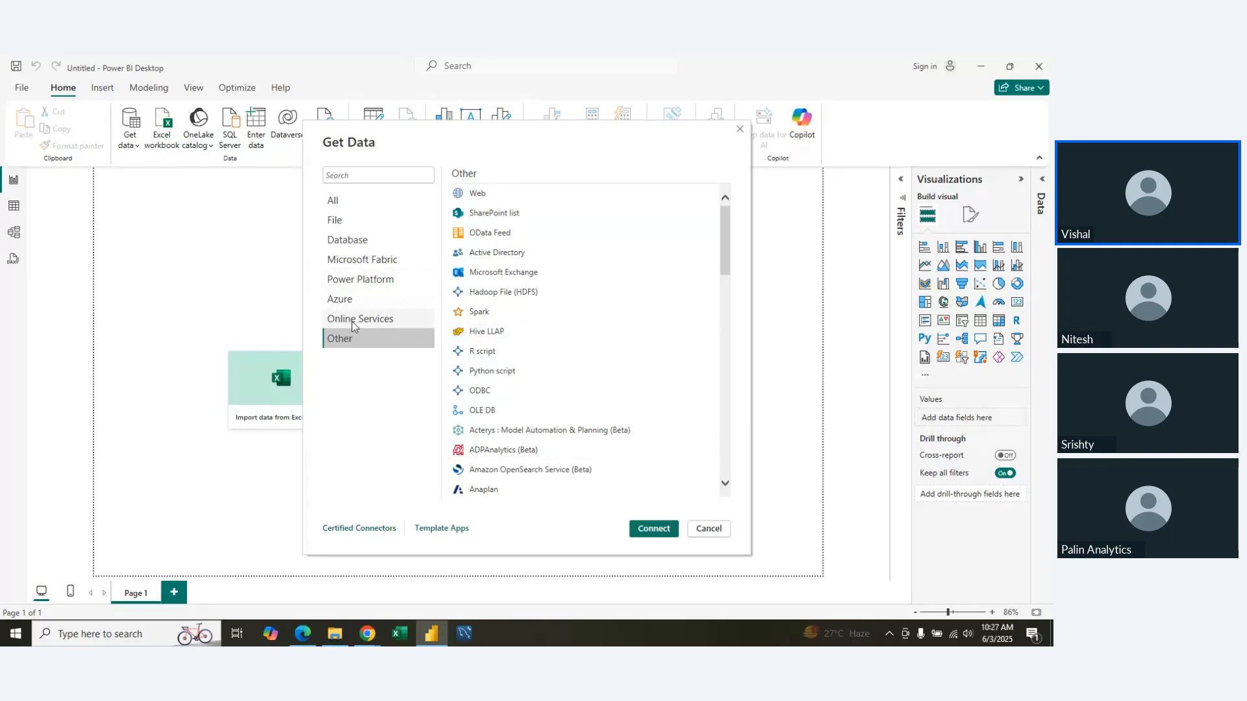
Step: Revisit the File and Database connector categories and highlight the Web connector under Other for comparison
click(341, 224)
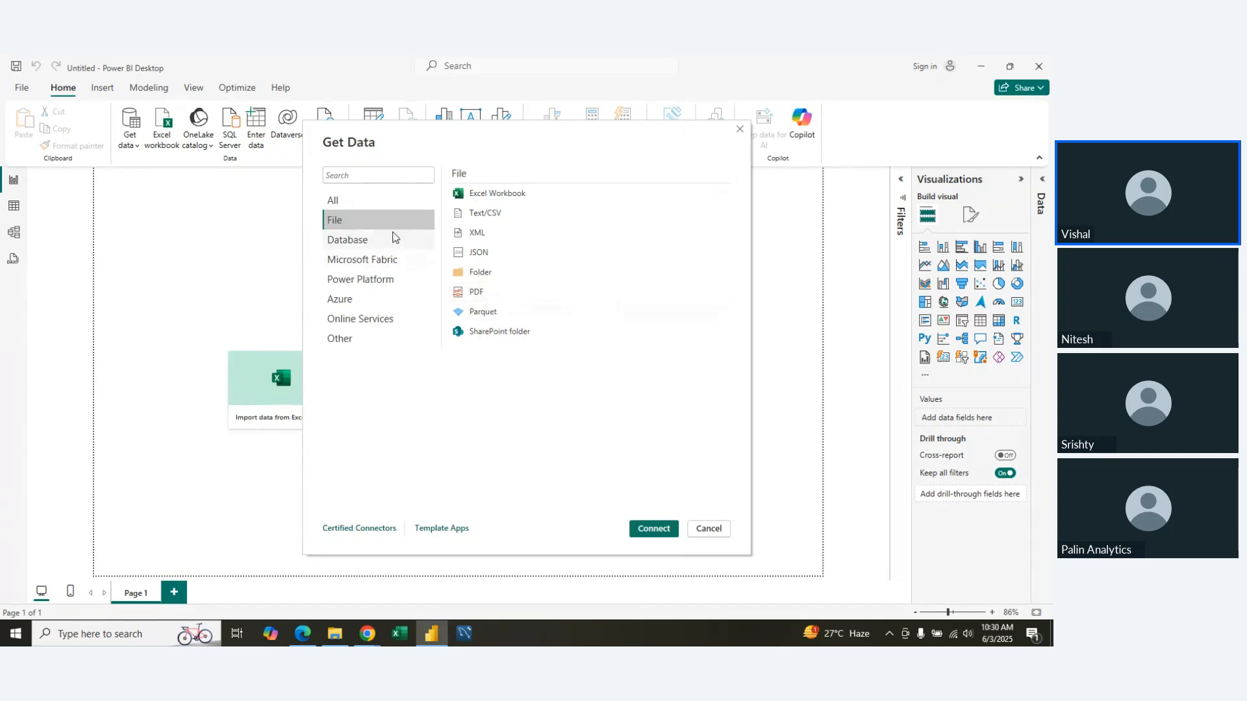
click(374, 240)
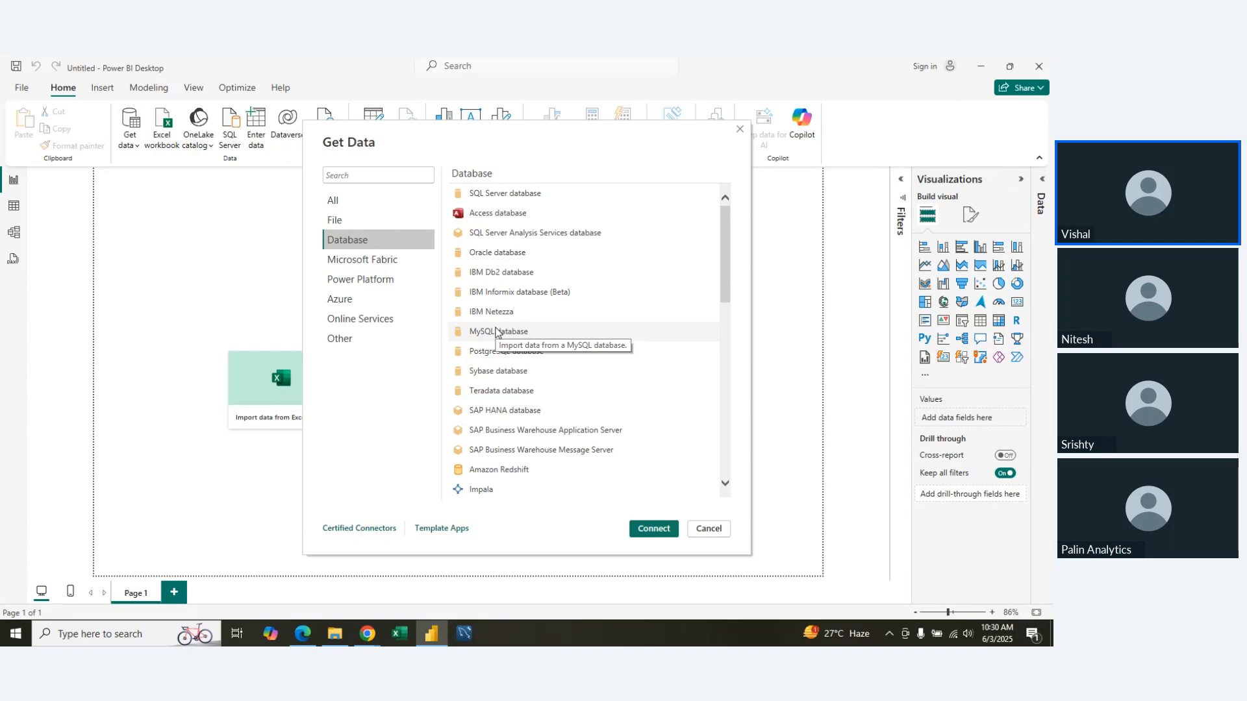
click(342, 337)
click(494, 198)
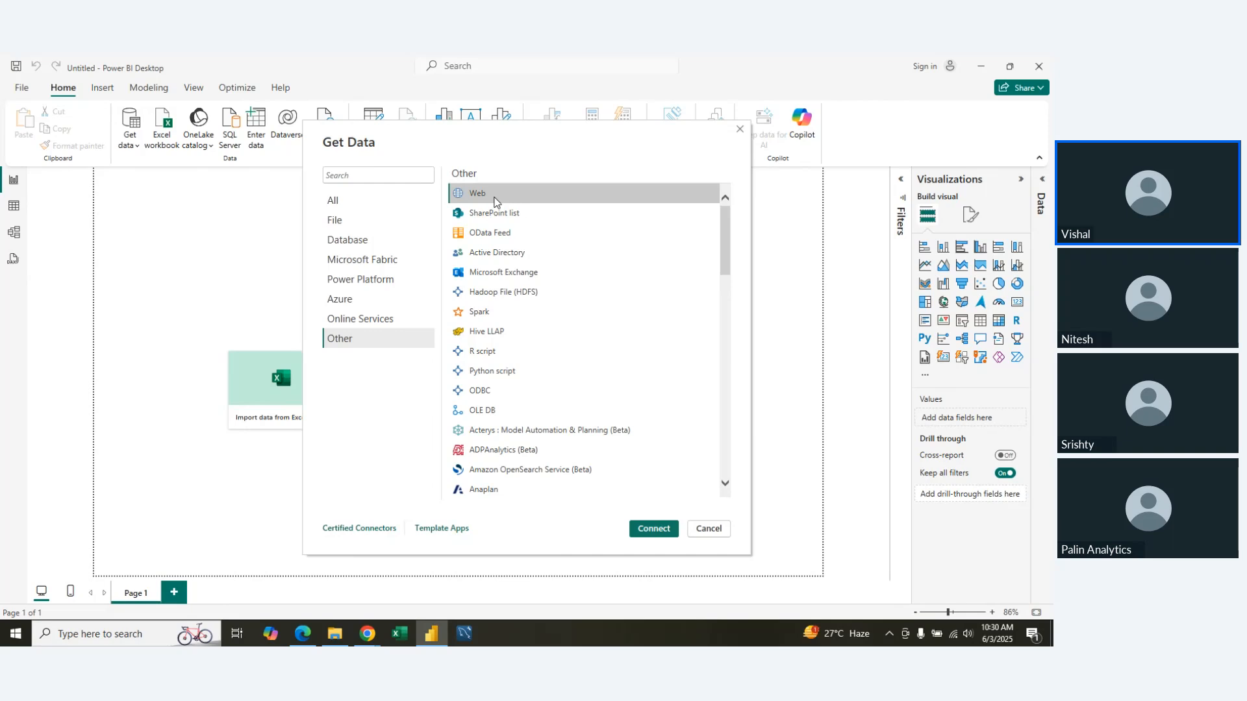
click(357, 243)
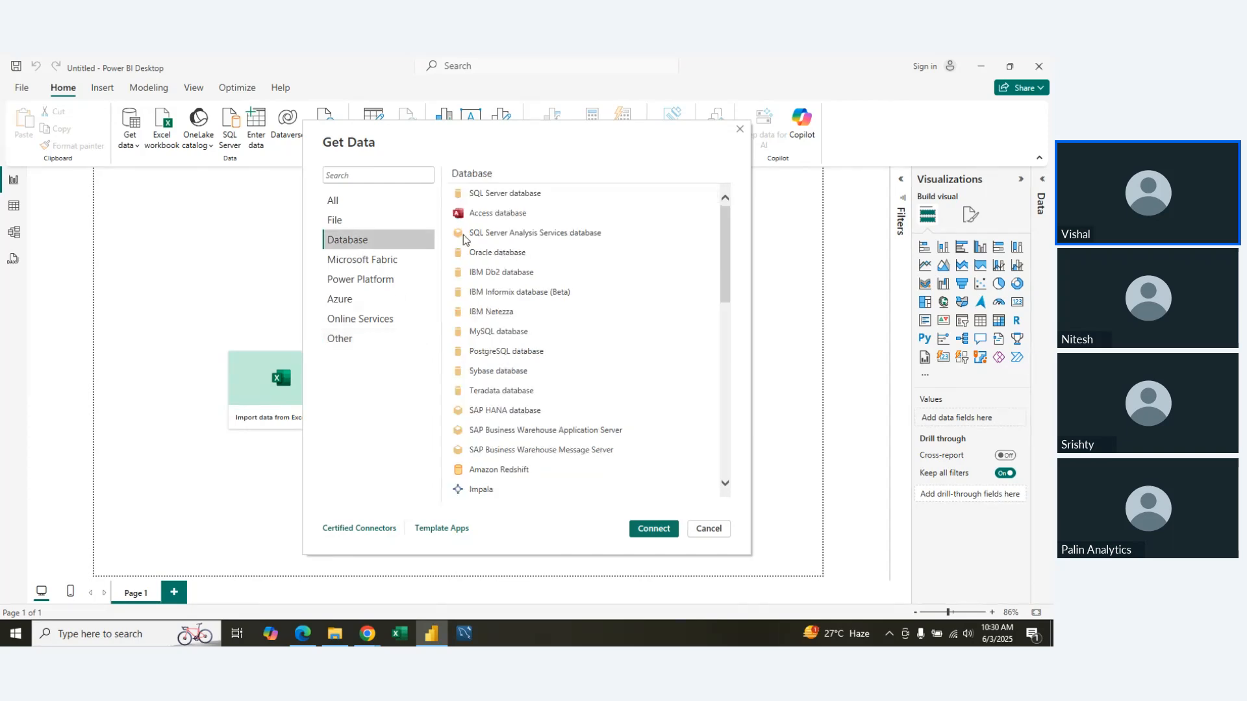
Step: Start a connection with the Parquet file connector and switch its URL settings to Advanced
click(344, 220)
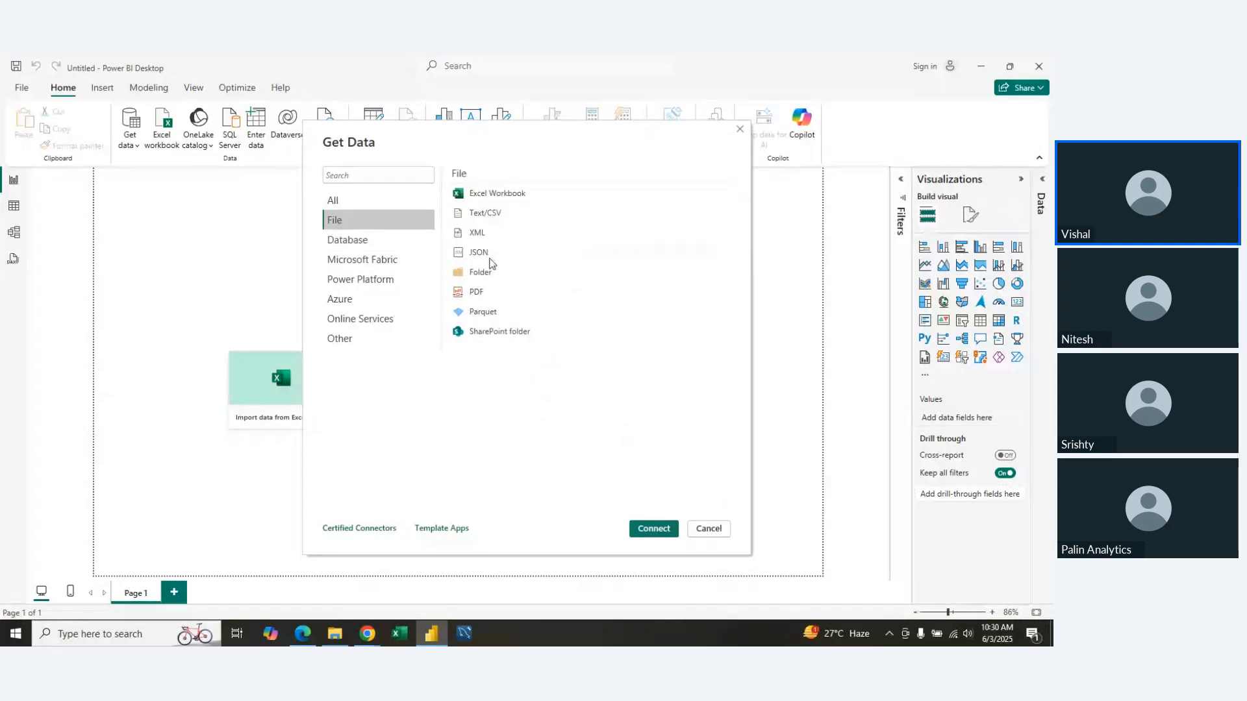
click(486, 314)
click(648, 527)
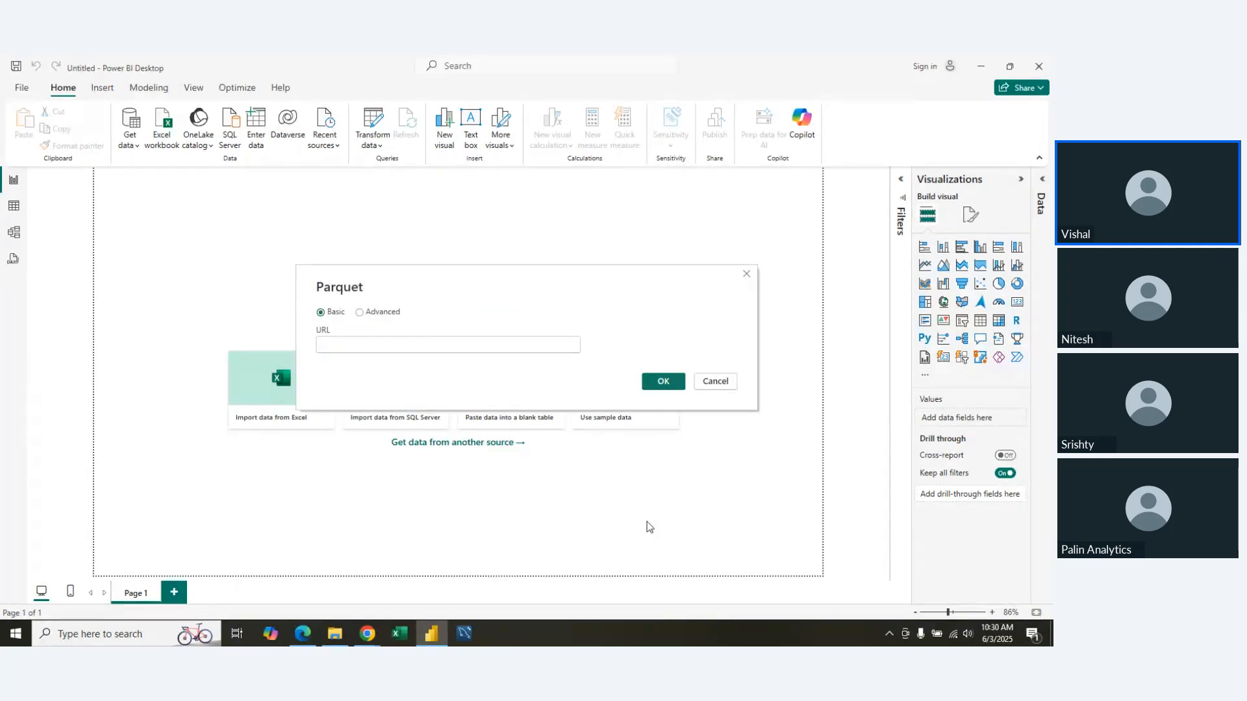
click(393, 314)
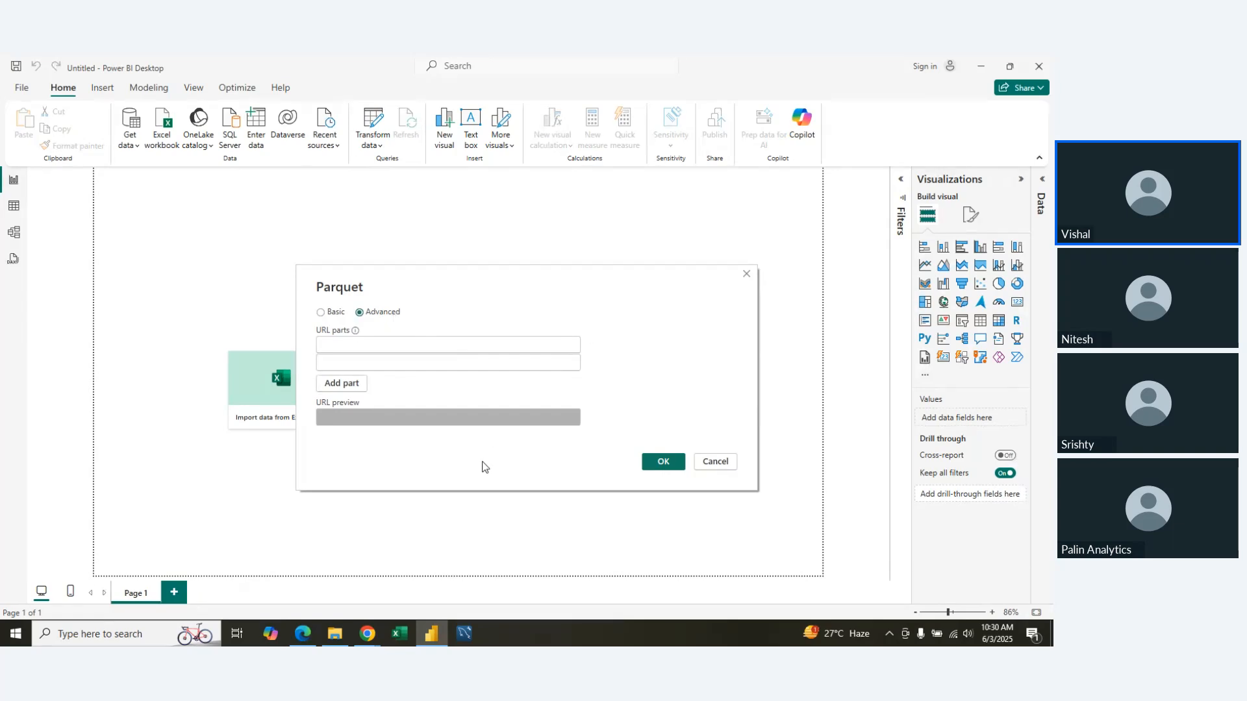
Step: Cancel the Parquet connection and review the full list of recent data sources
click(713, 464)
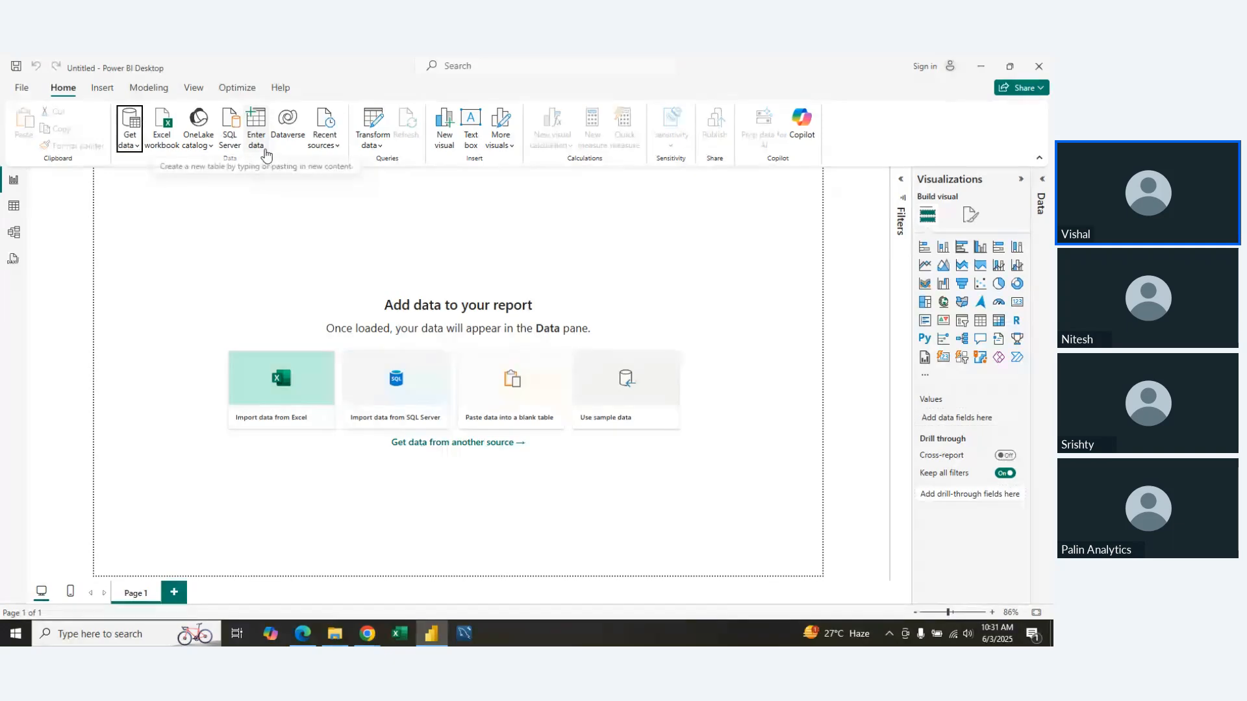
click(317, 157)
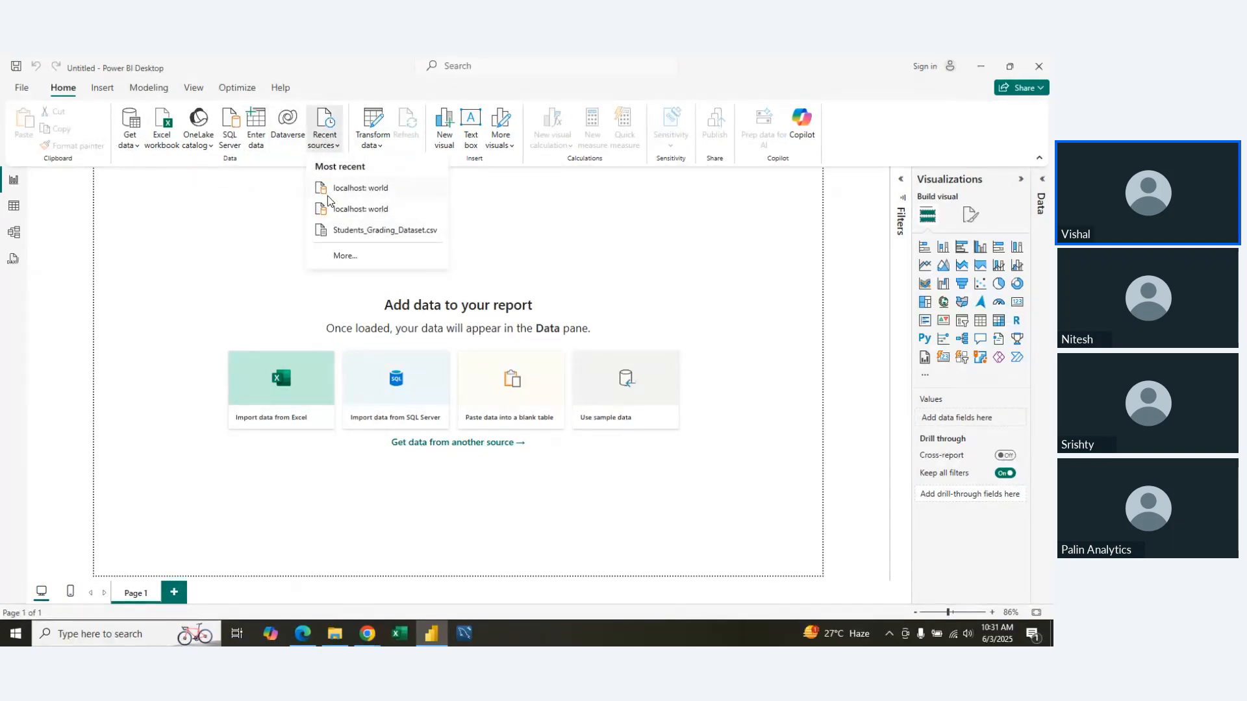
click(330, 259)
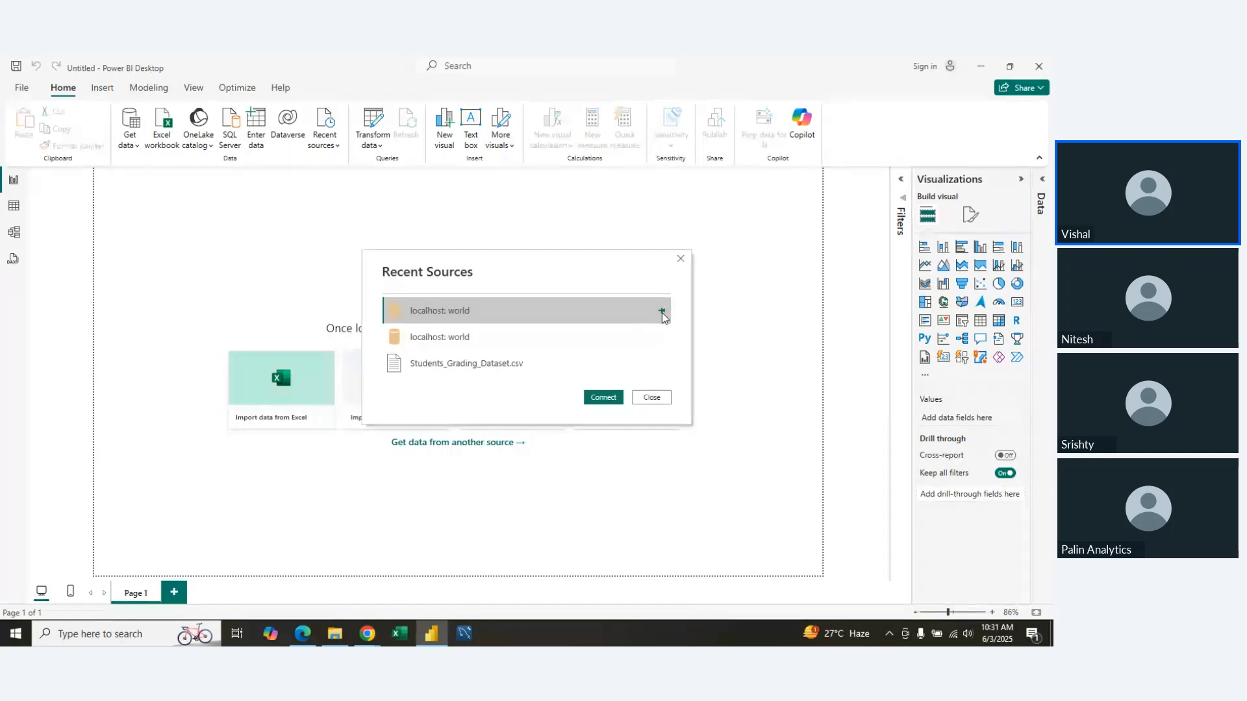
key(Escape)
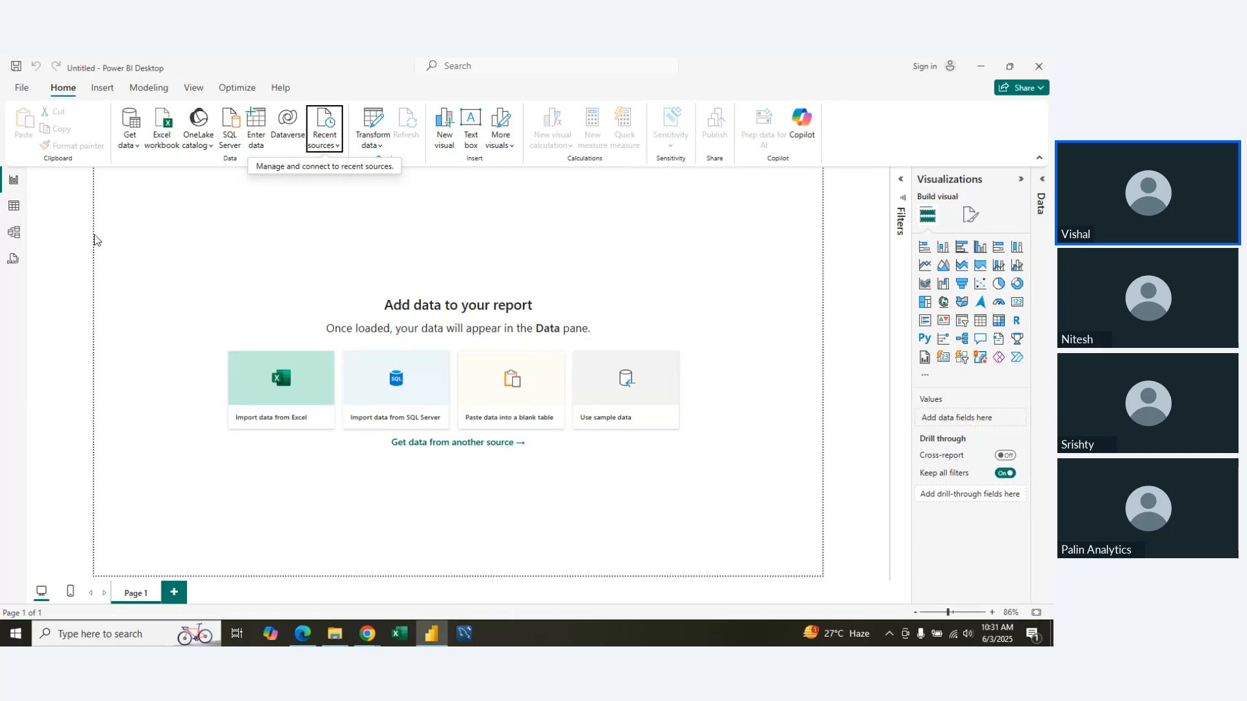
Step: Look over the file start page with its new report, recommended and recent content sections
click(22, 95)
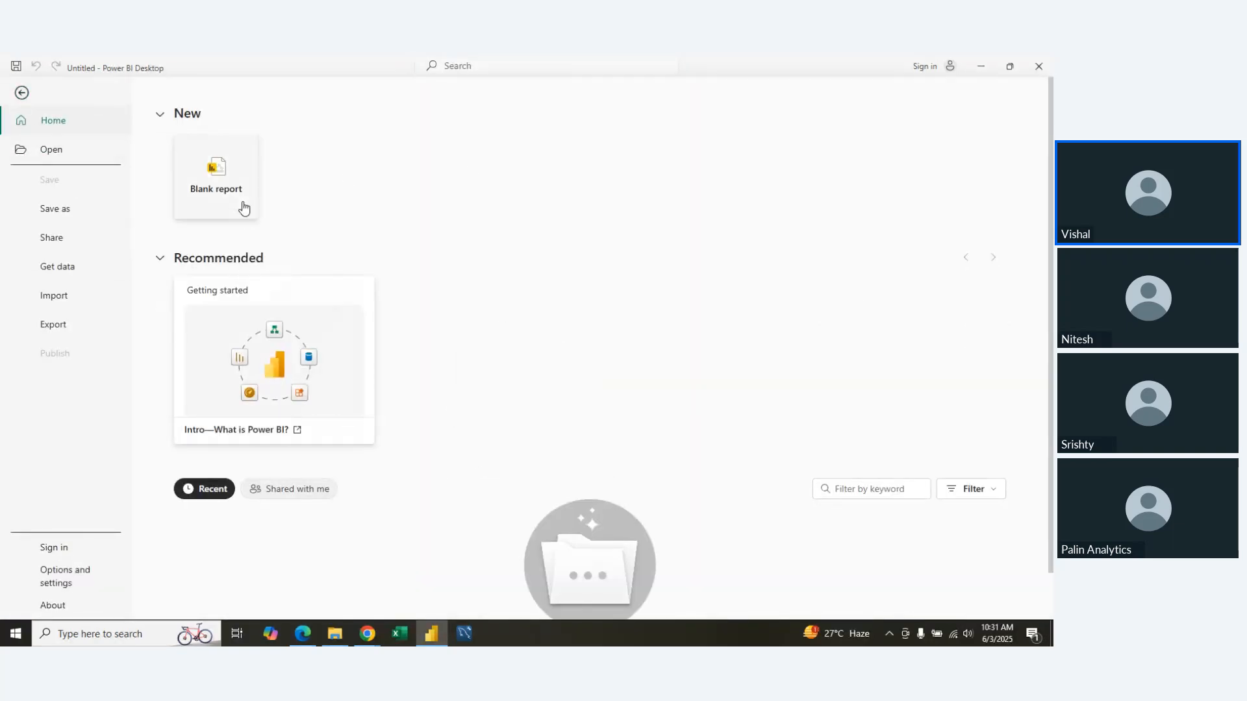
scroll(458, 293, down, 1)
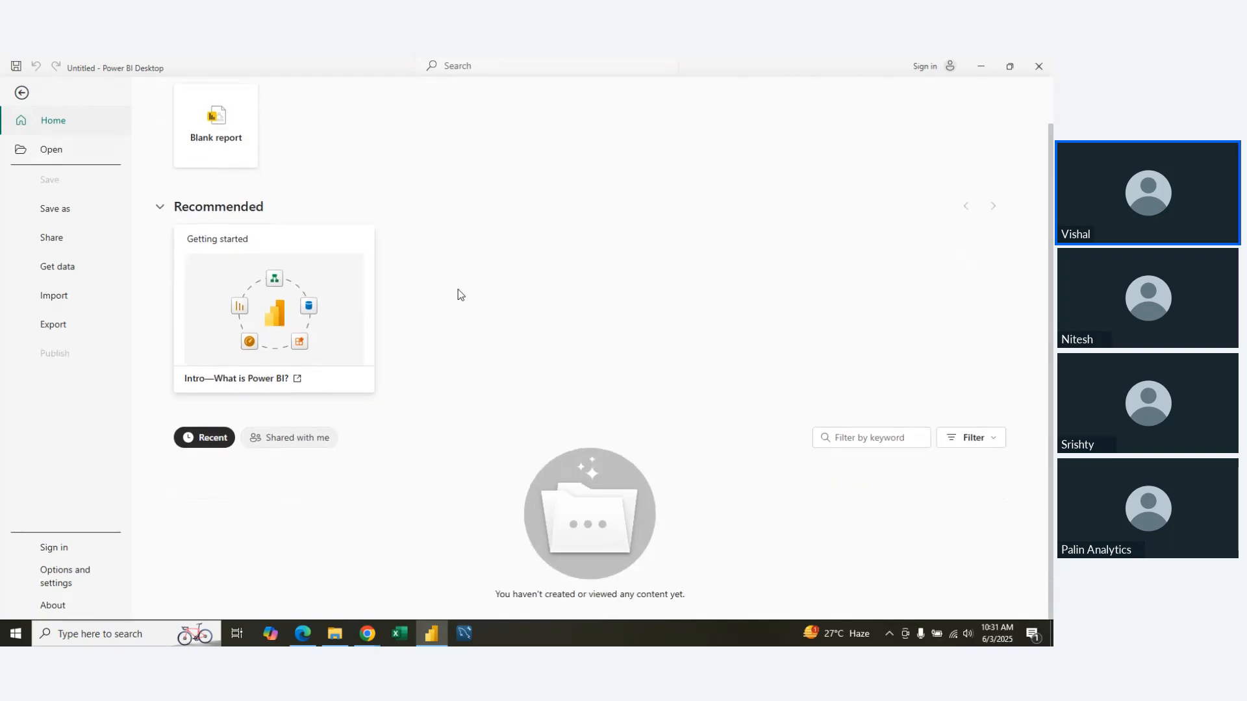
scroll(457, 294, up, 1)
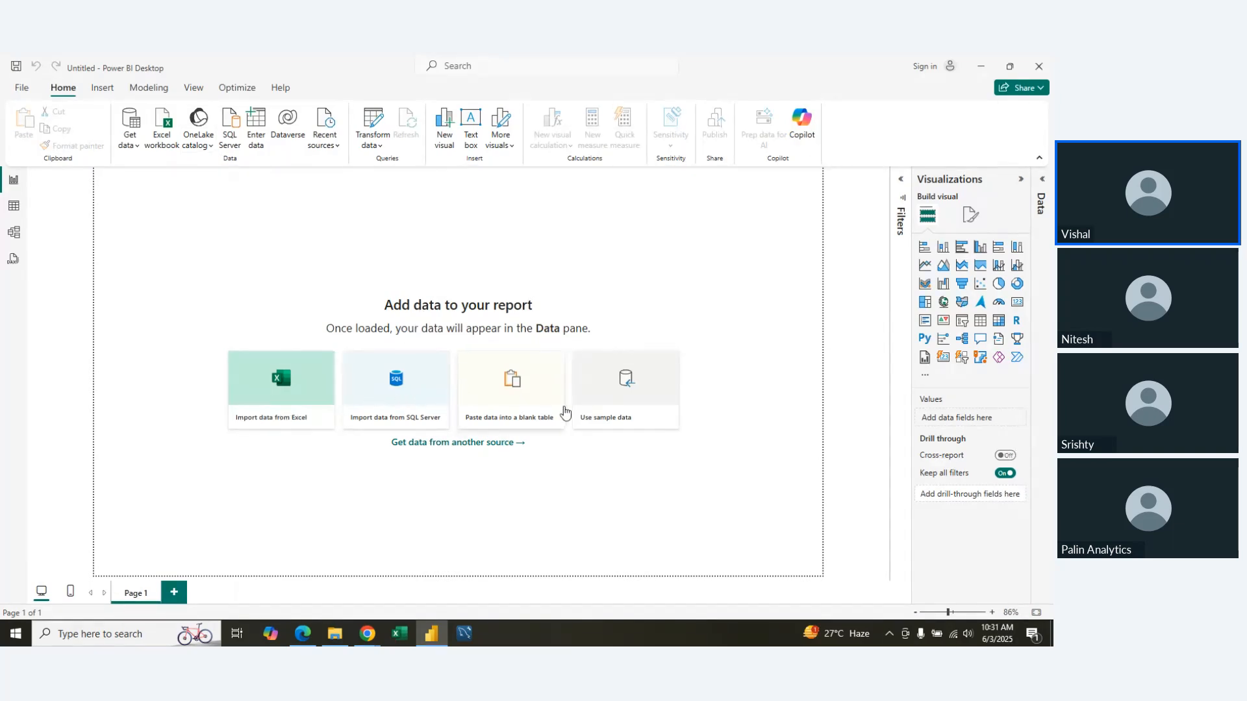
Step: Load the built-in sample data and select only the financials table from Financial Sample.xlsx, comparing it with Sheet1
click(617, 413)
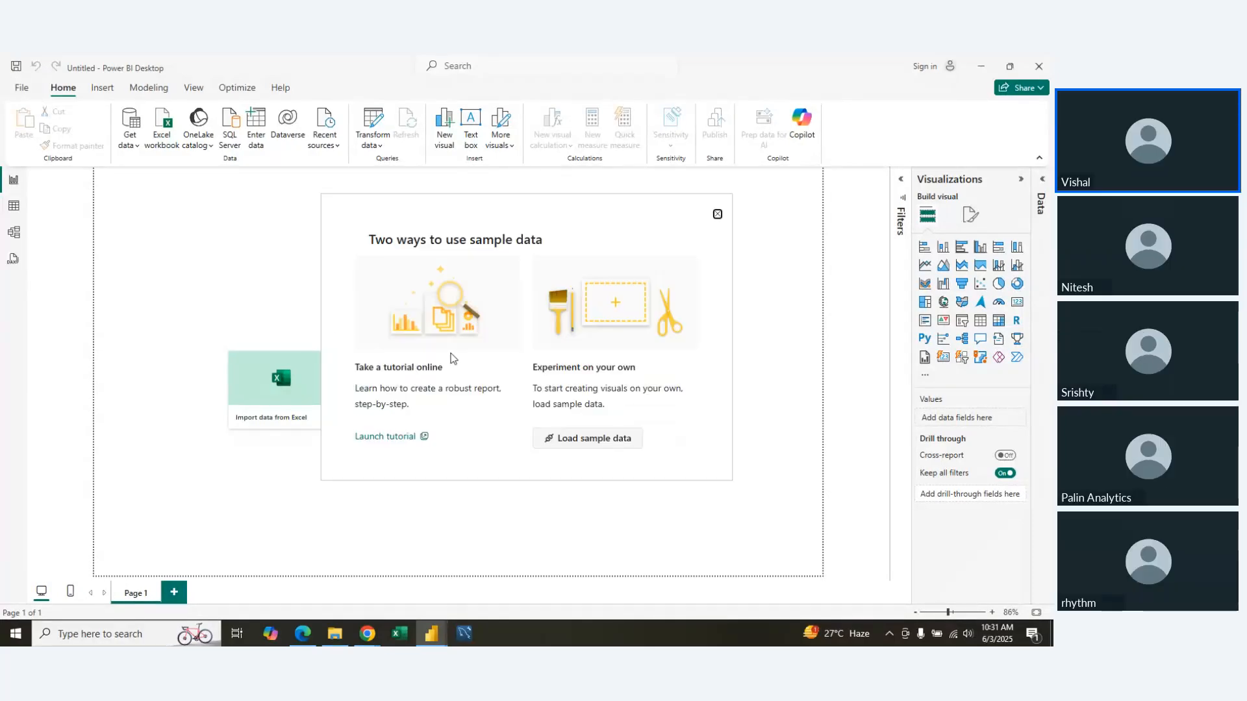
click(572, 437)
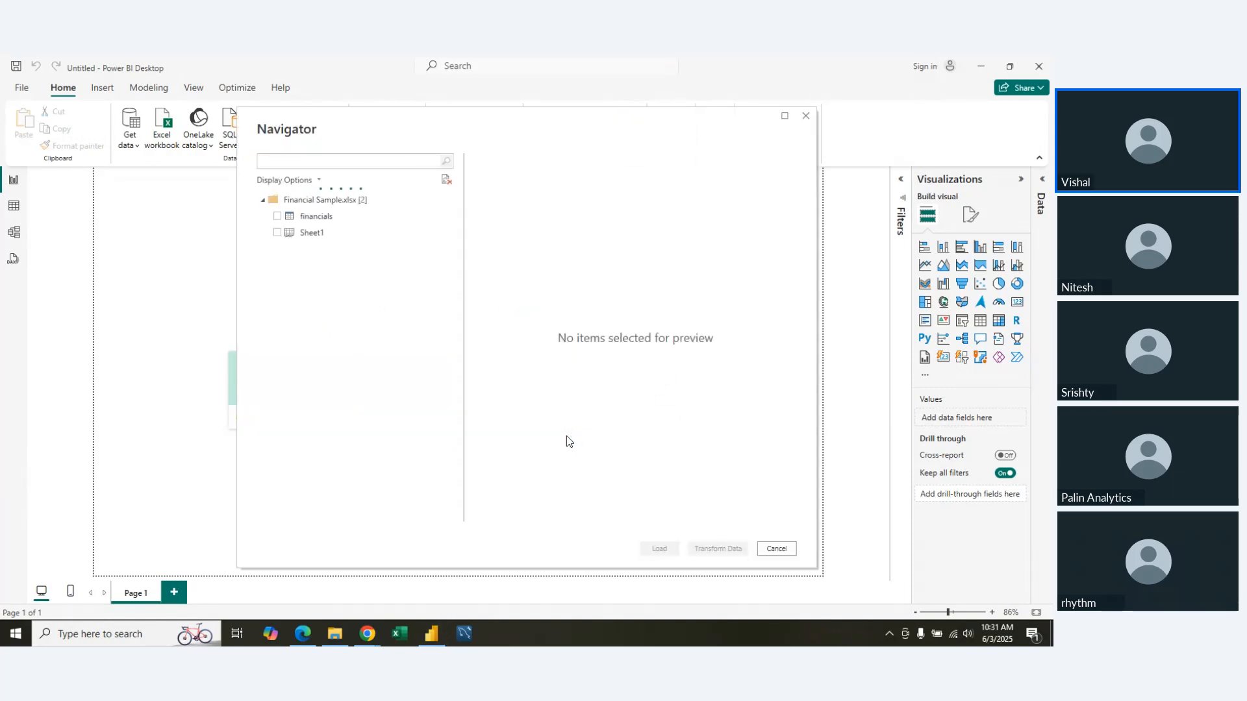
click(277, 218)
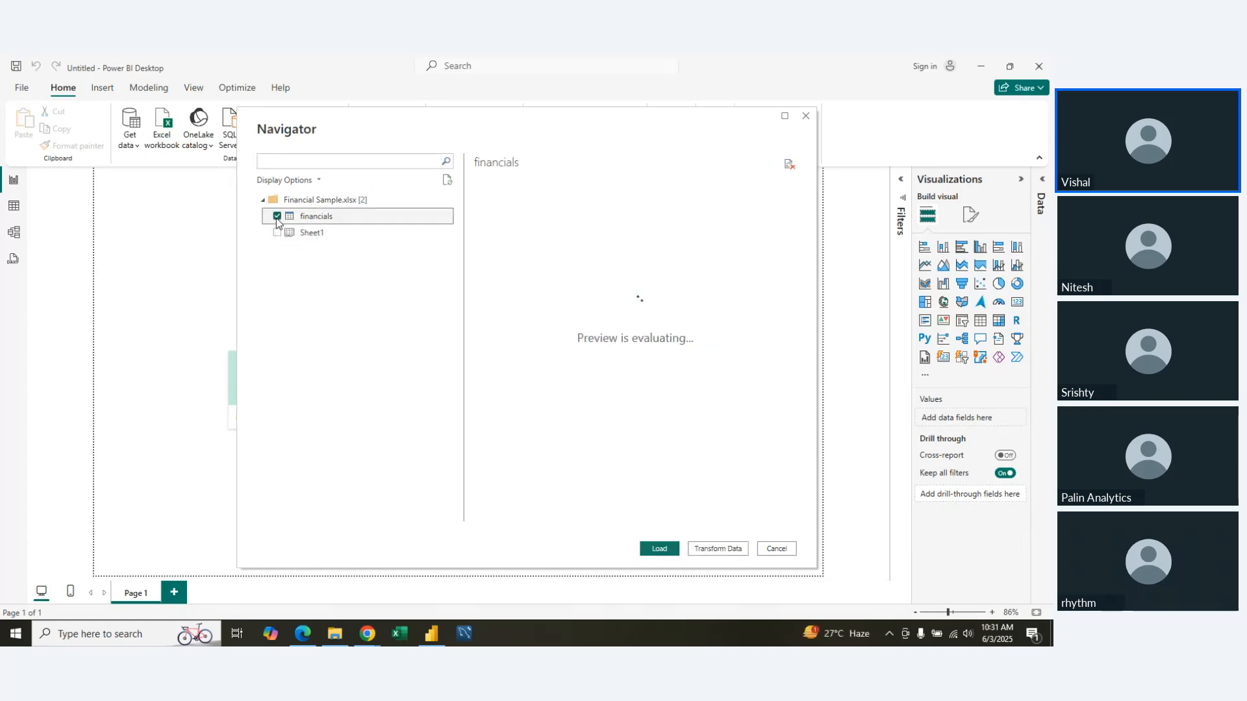
click(277, 233)
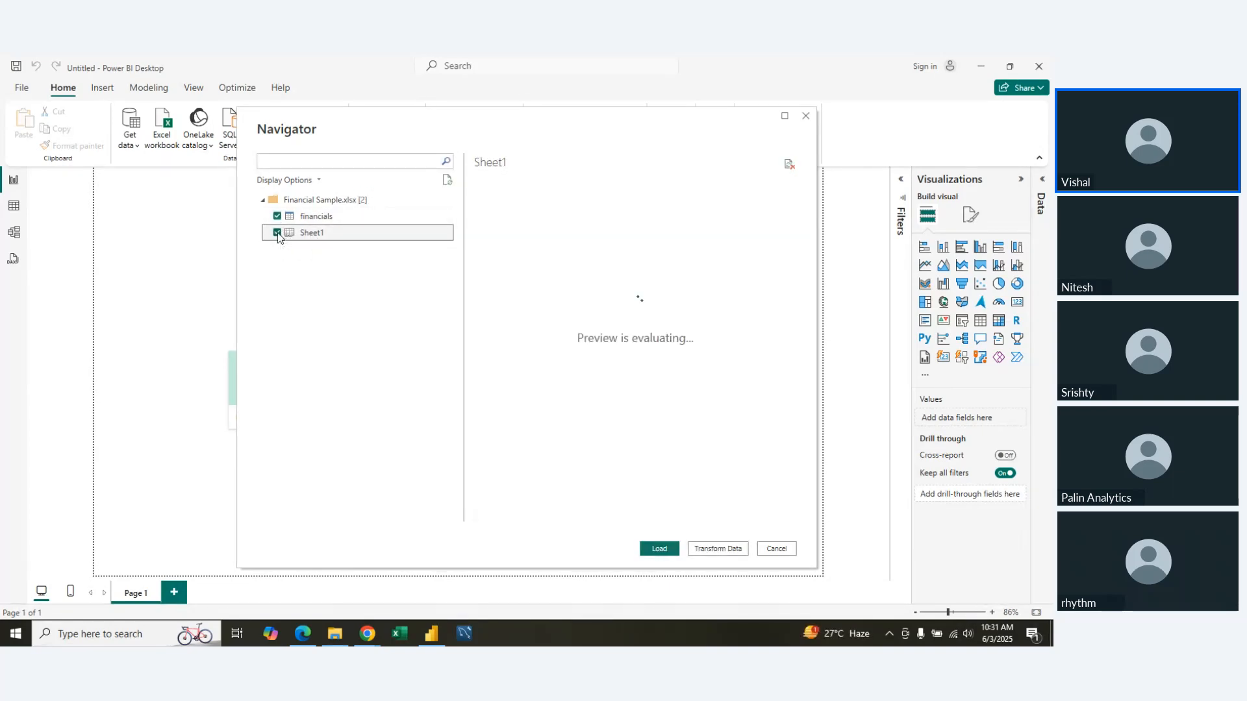
click(278, 217)
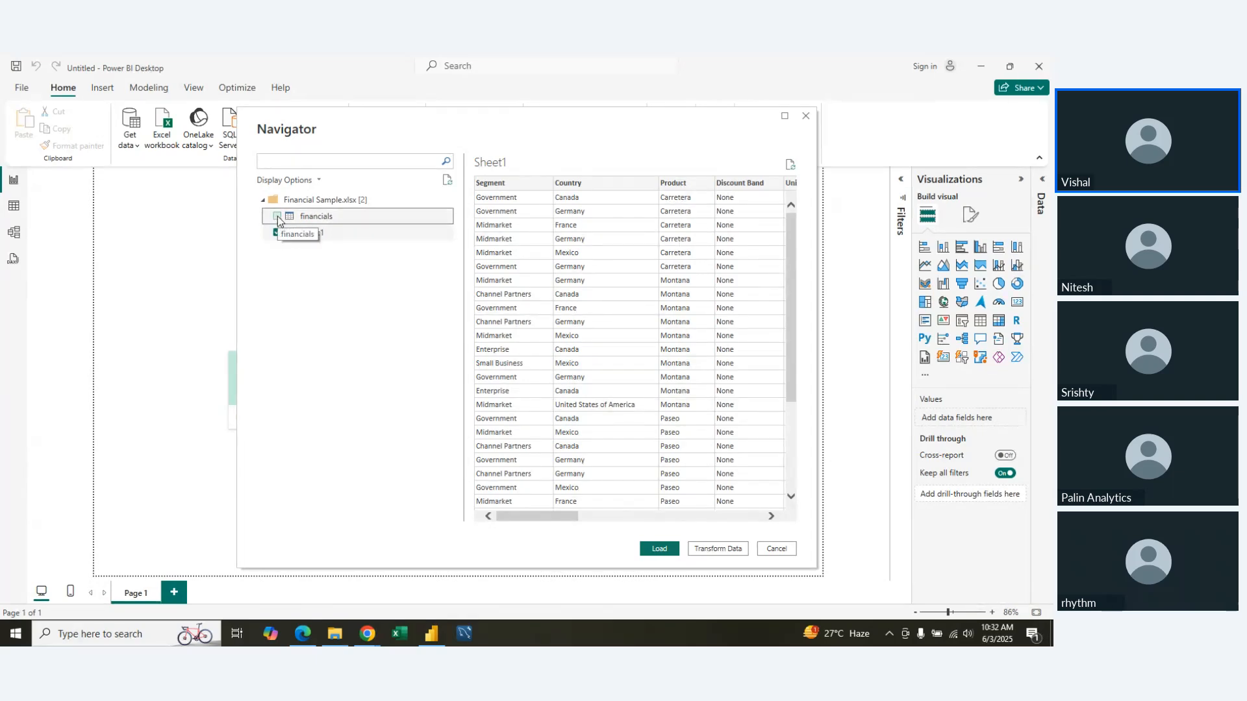
click(277, 216)
click(277, 233)
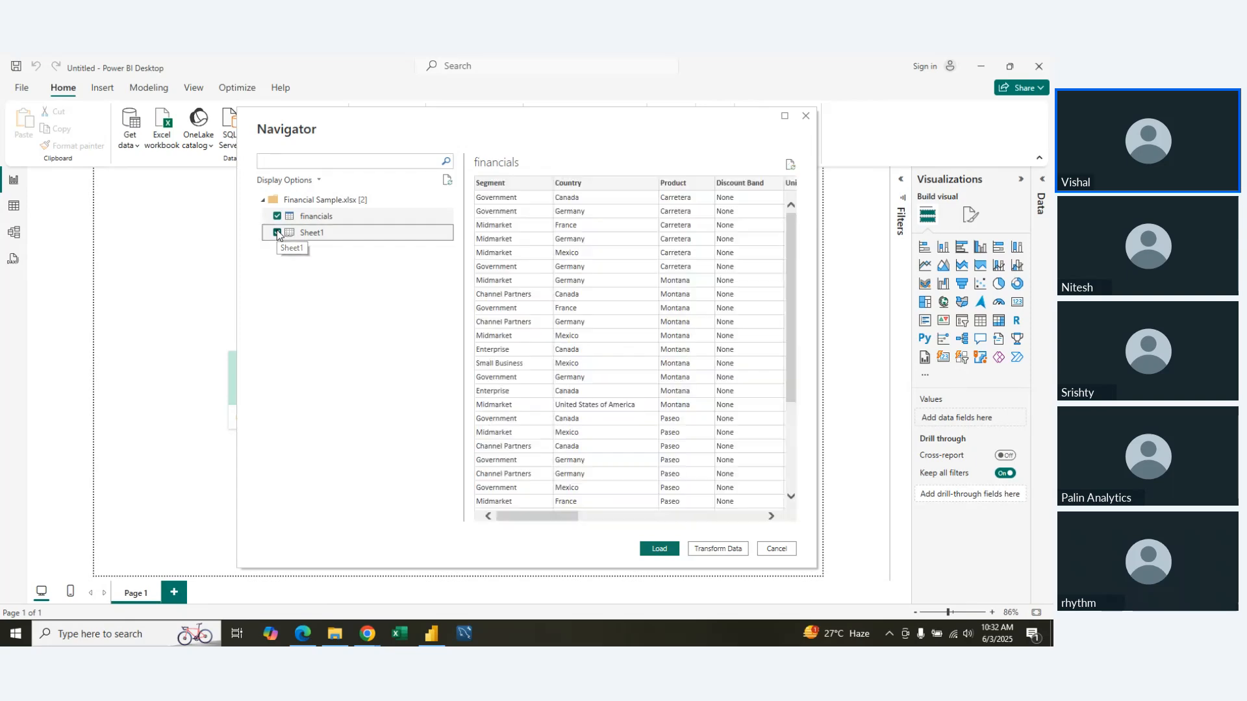
Step: Examine the columns in the financials preview and compare it with Sheet1 again, keeping only financials selected
scroll(714, 308, right, 10)
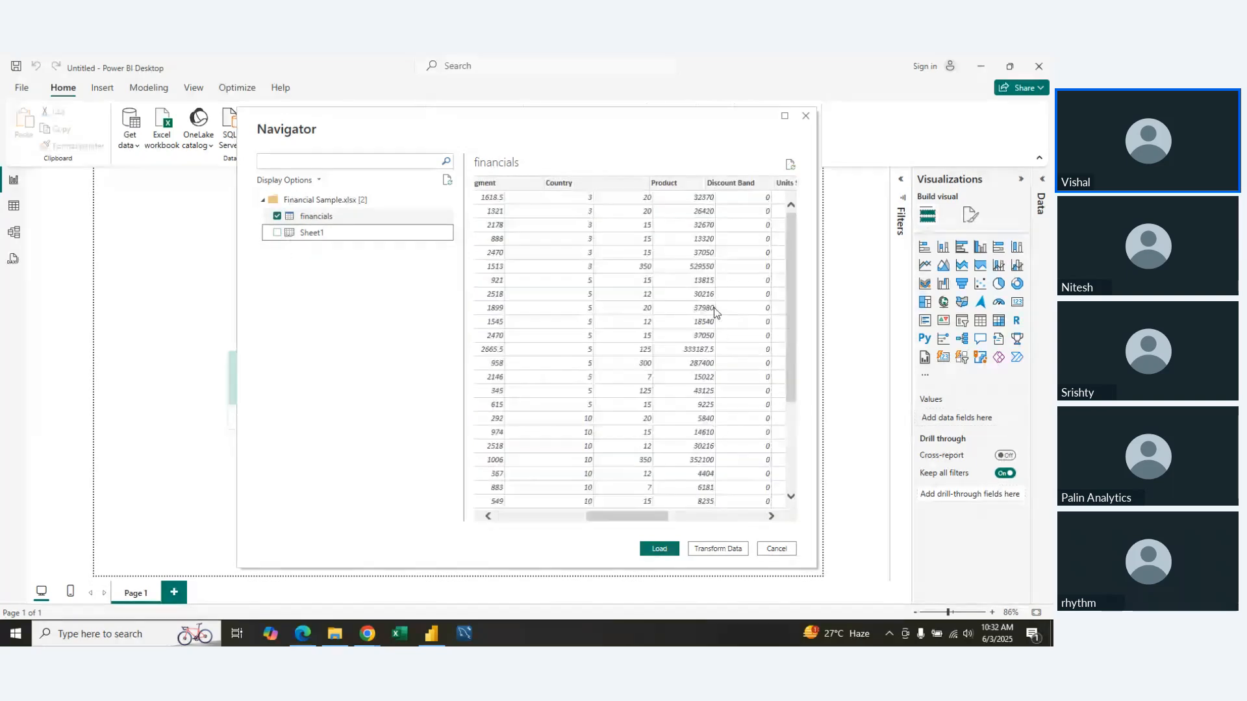
scroll(714, 306, left, 10)
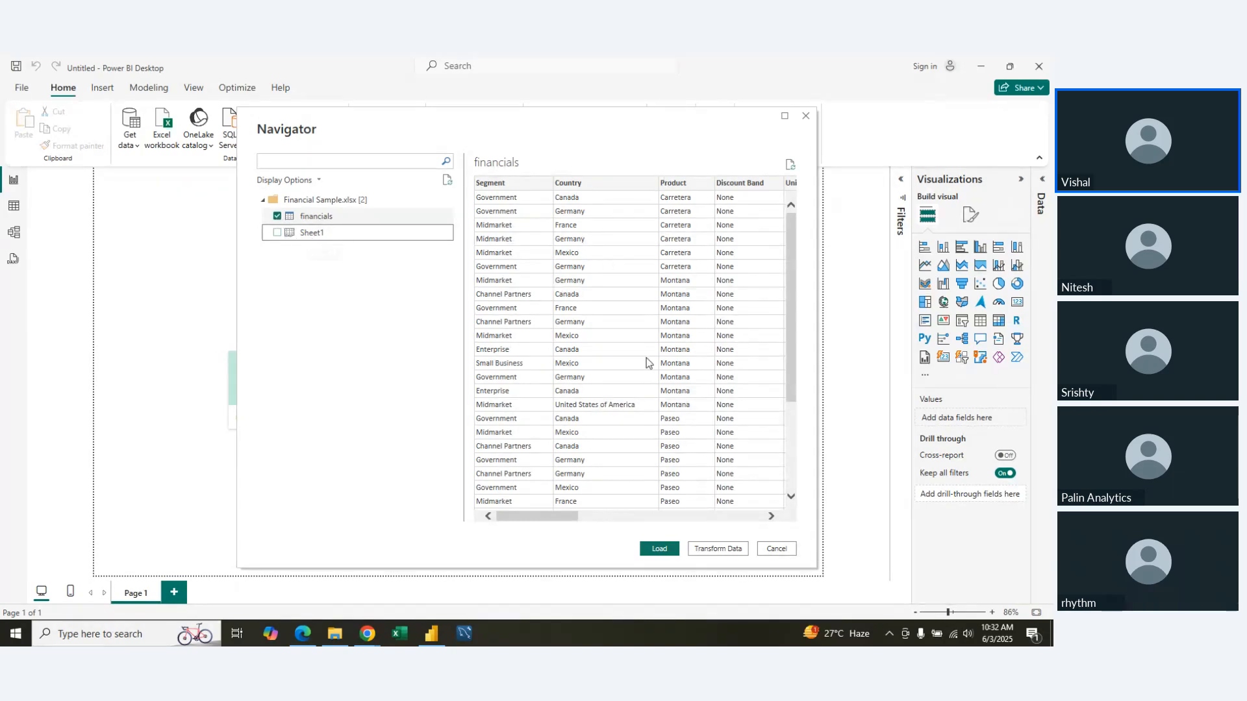
click(276, 233)
click(278, 218)
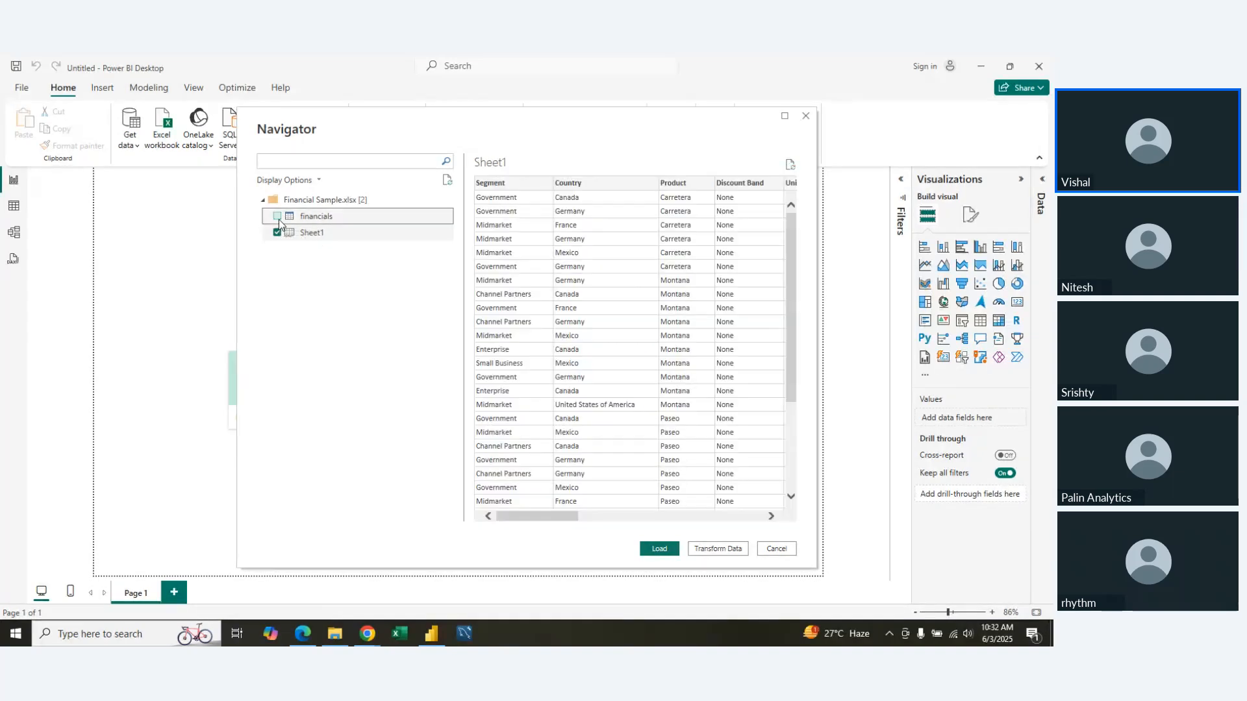
click(277, 216)
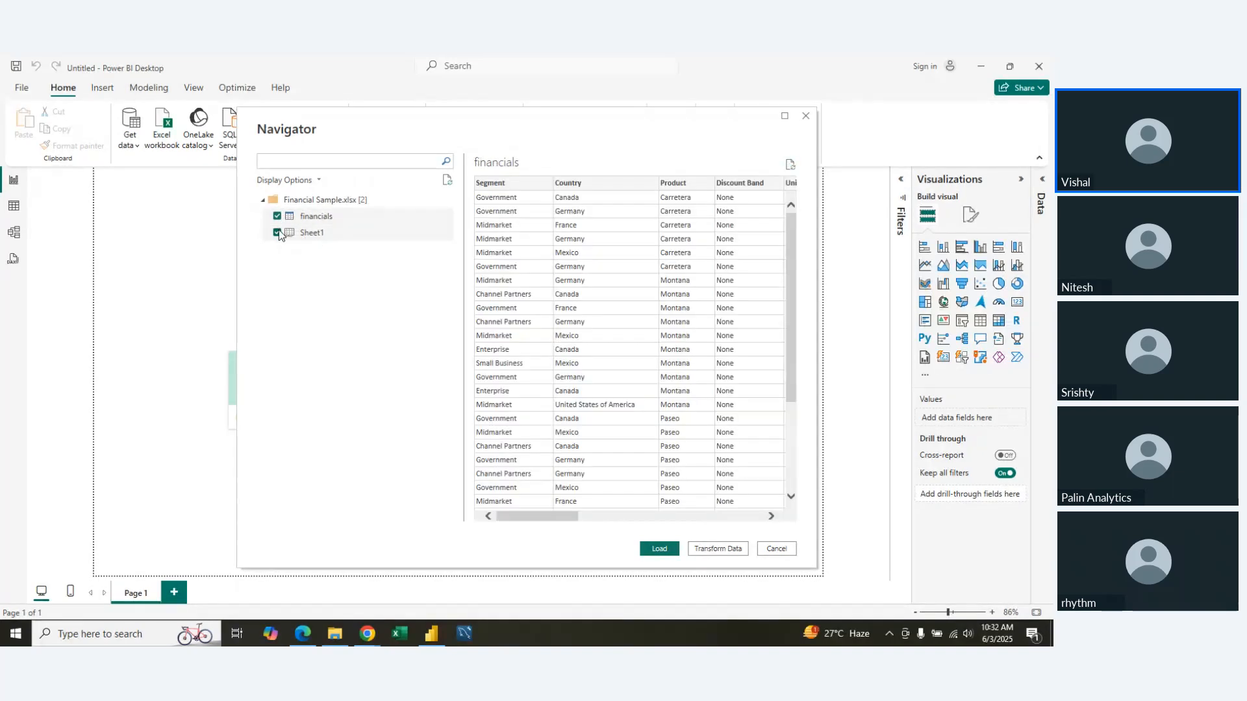
click(278, 233)
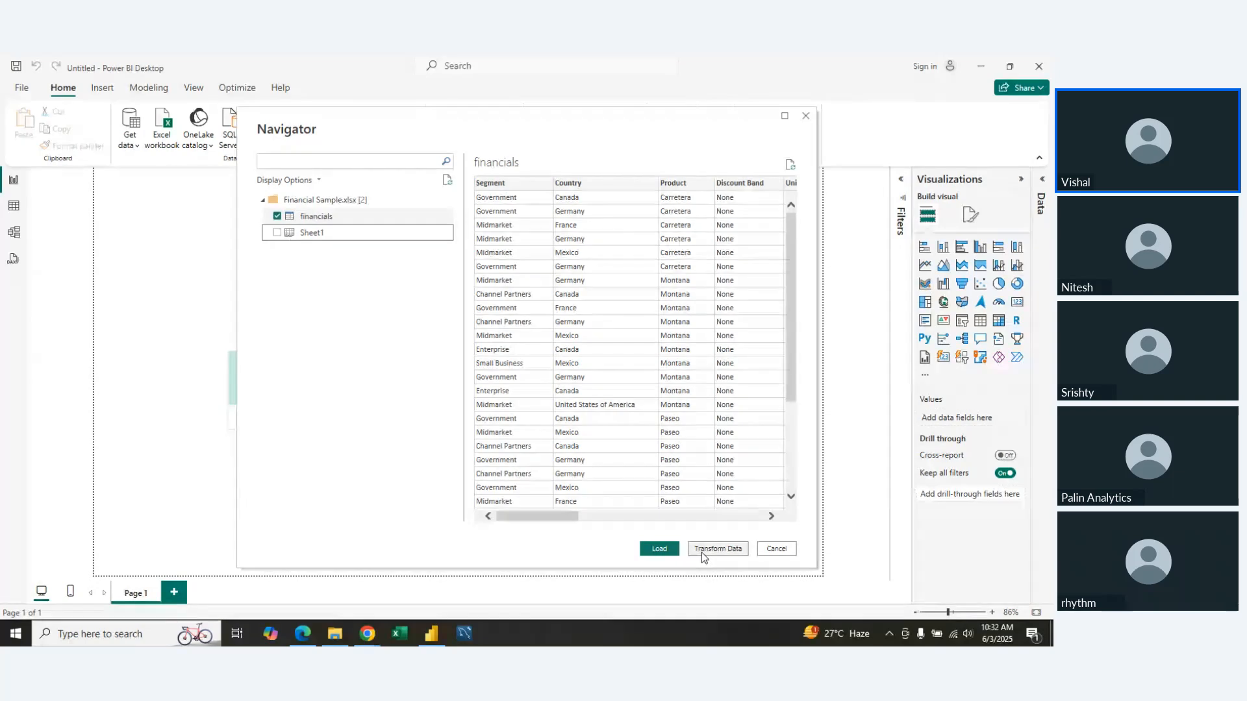
Step: Open the financials table in Power Query Editor for transformation and glance through its rows
key(alt+Tab)
key(alt+Tab)
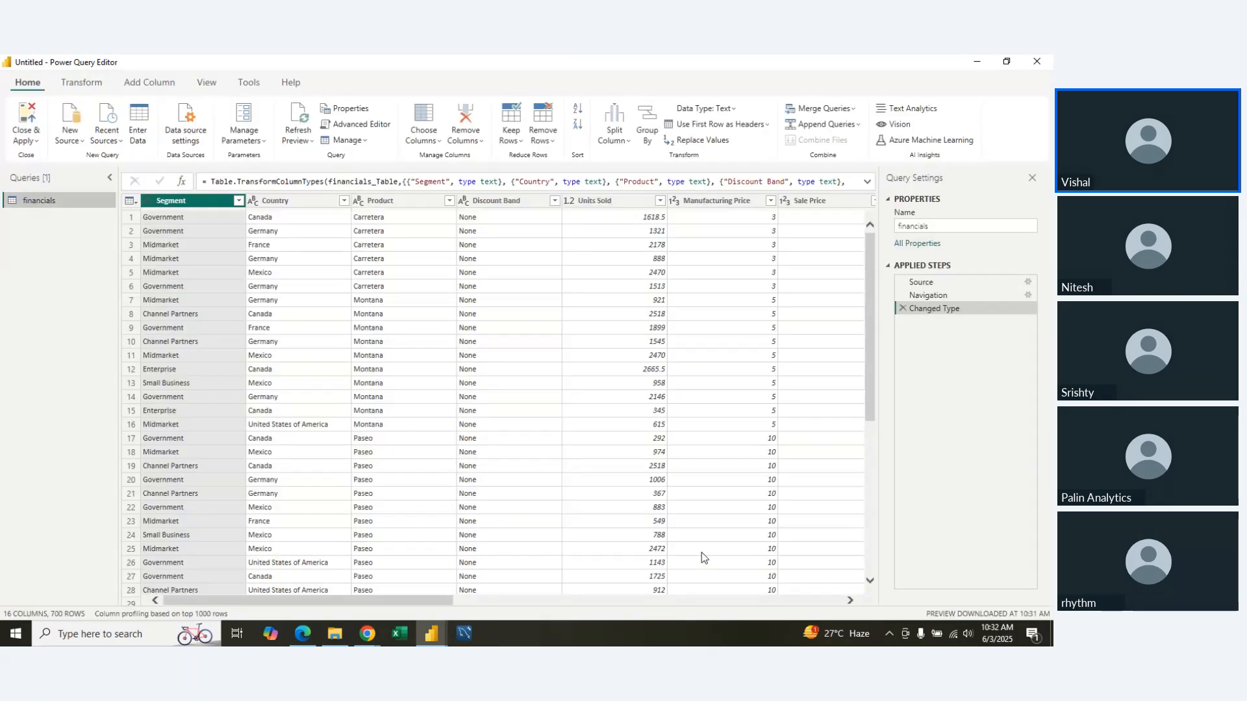
scroll(575, 435, down, 4)
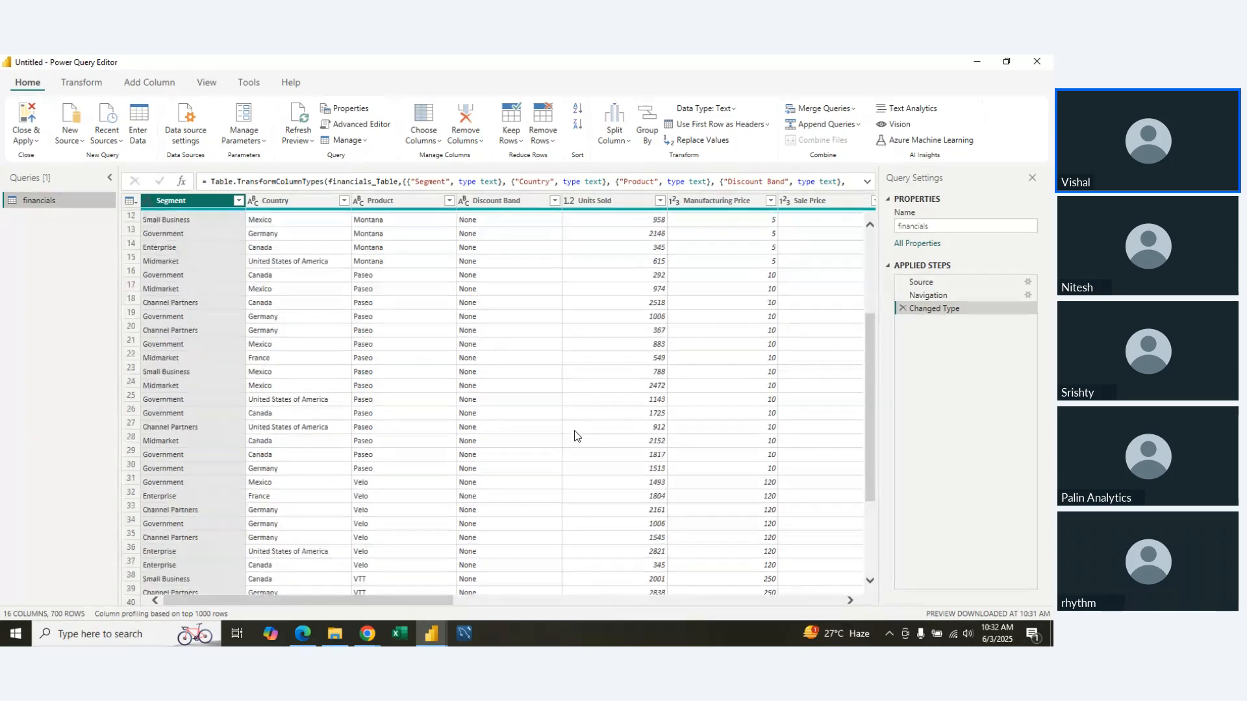
scroll(575, 435, up, 4)
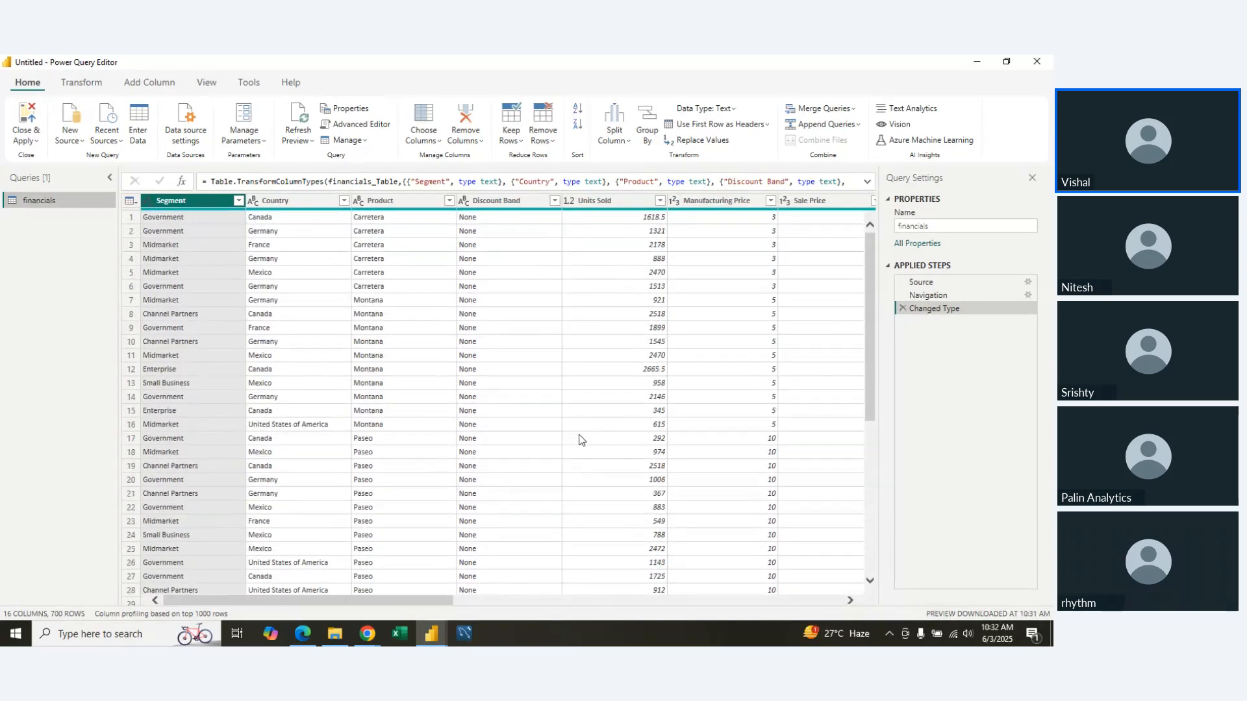
Step: Show column quality for the financials table and check the indicators from Segment through Year
click(205, 79)
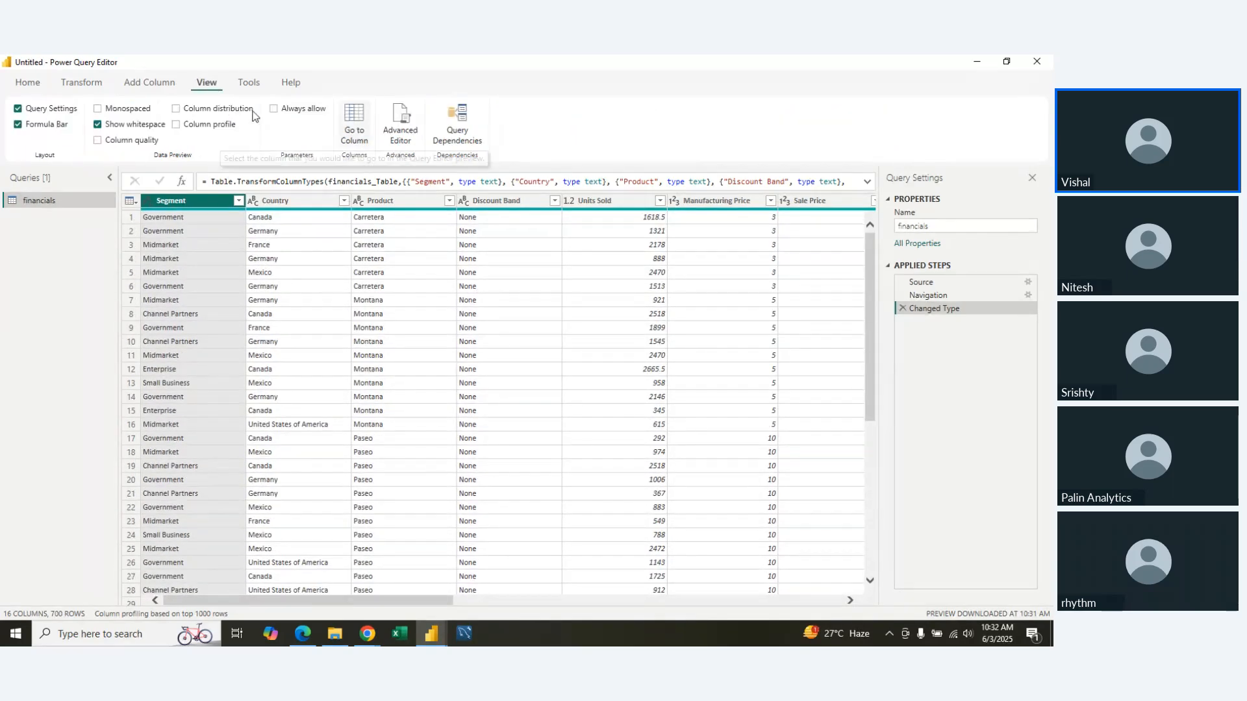
click(129, 142)
scroll(583, 354, right, 3)
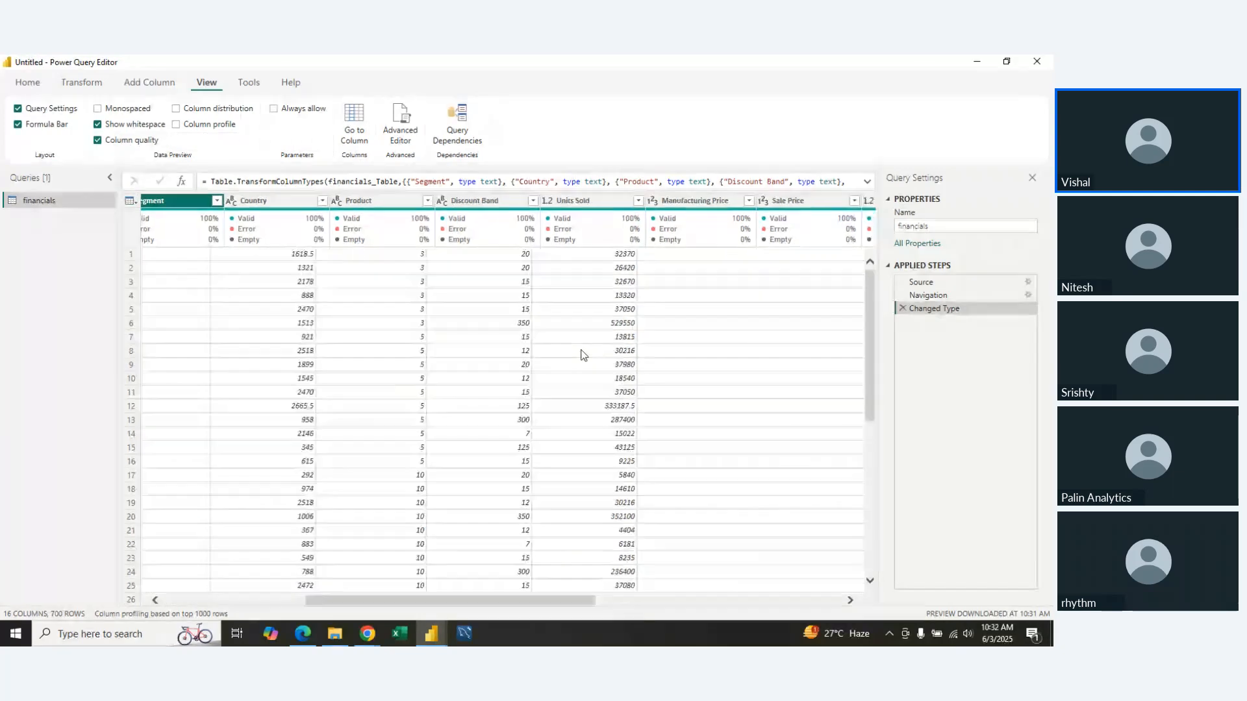
scroll(583, 354, right, 4)
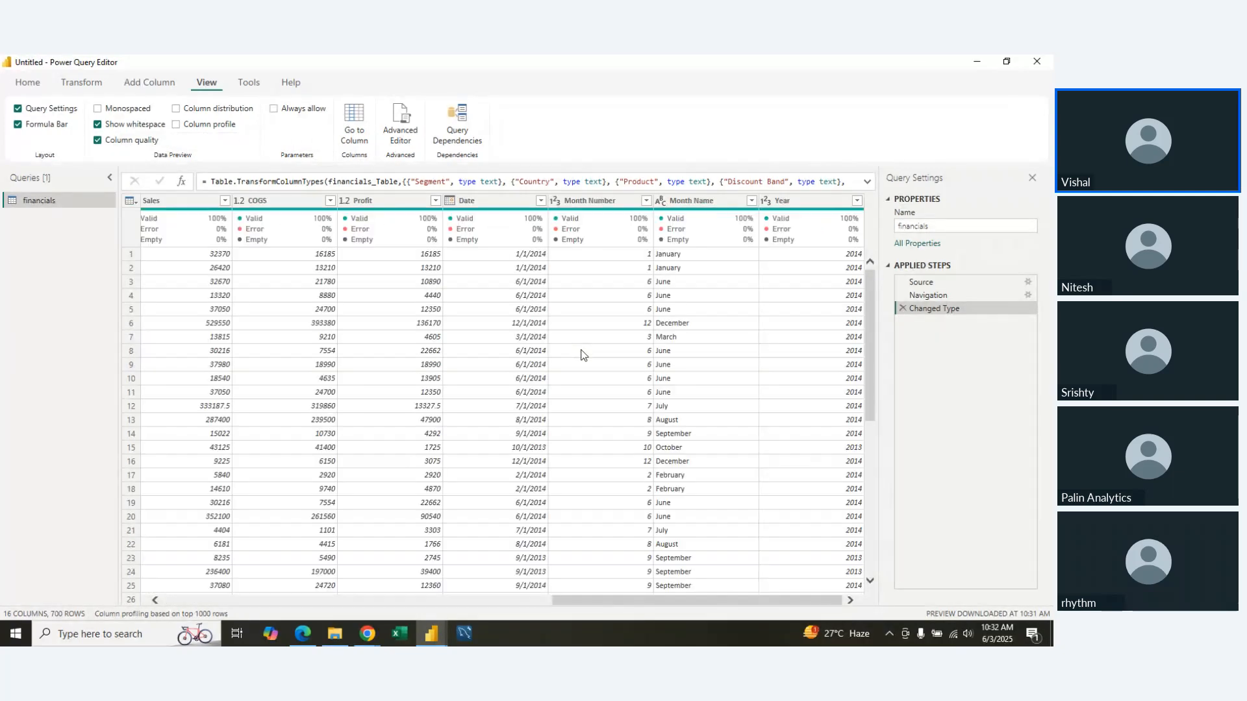
scroll(583, 354, left, 7)
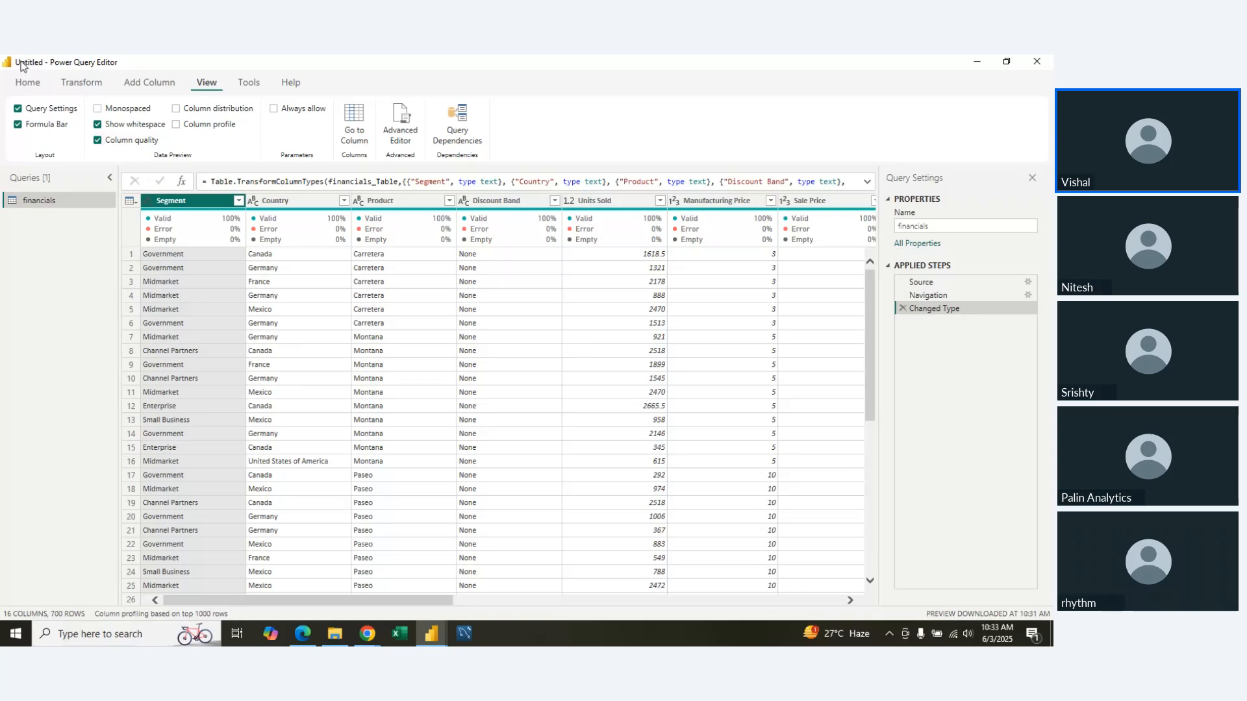
Step: Count the rows of the financials table and remove the counting step from the applied steps
click(81, 82)
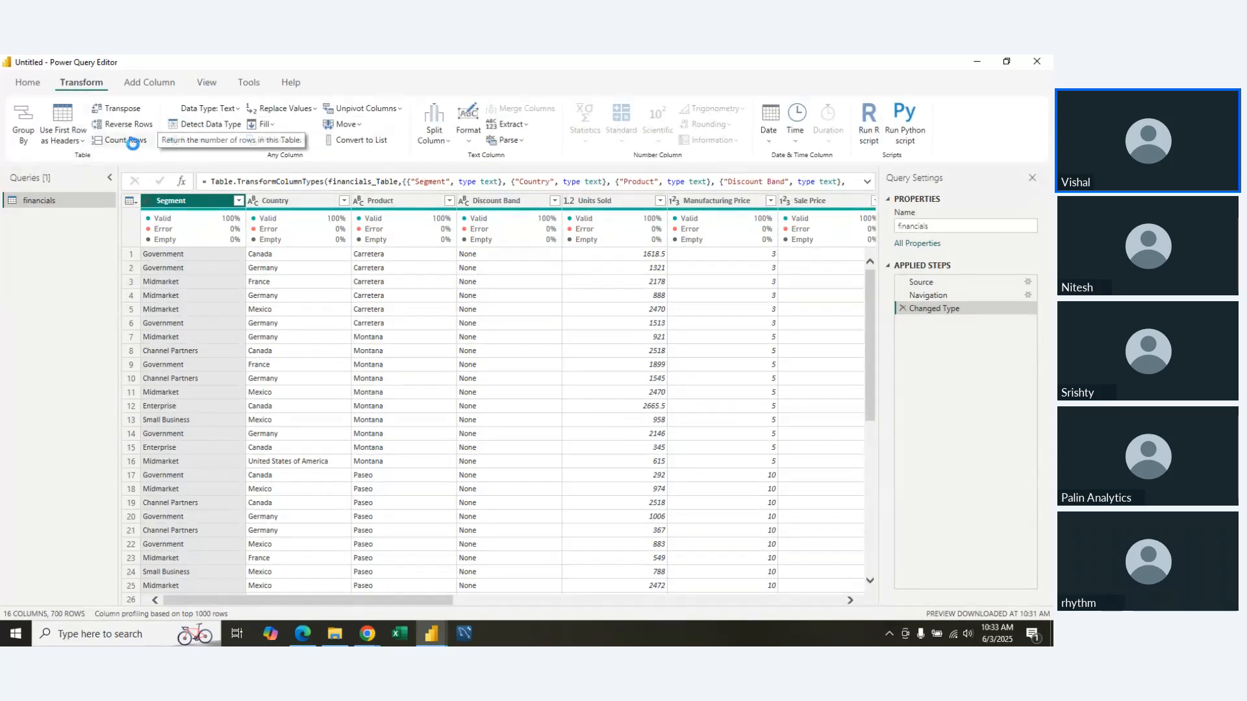
click(133, 141)
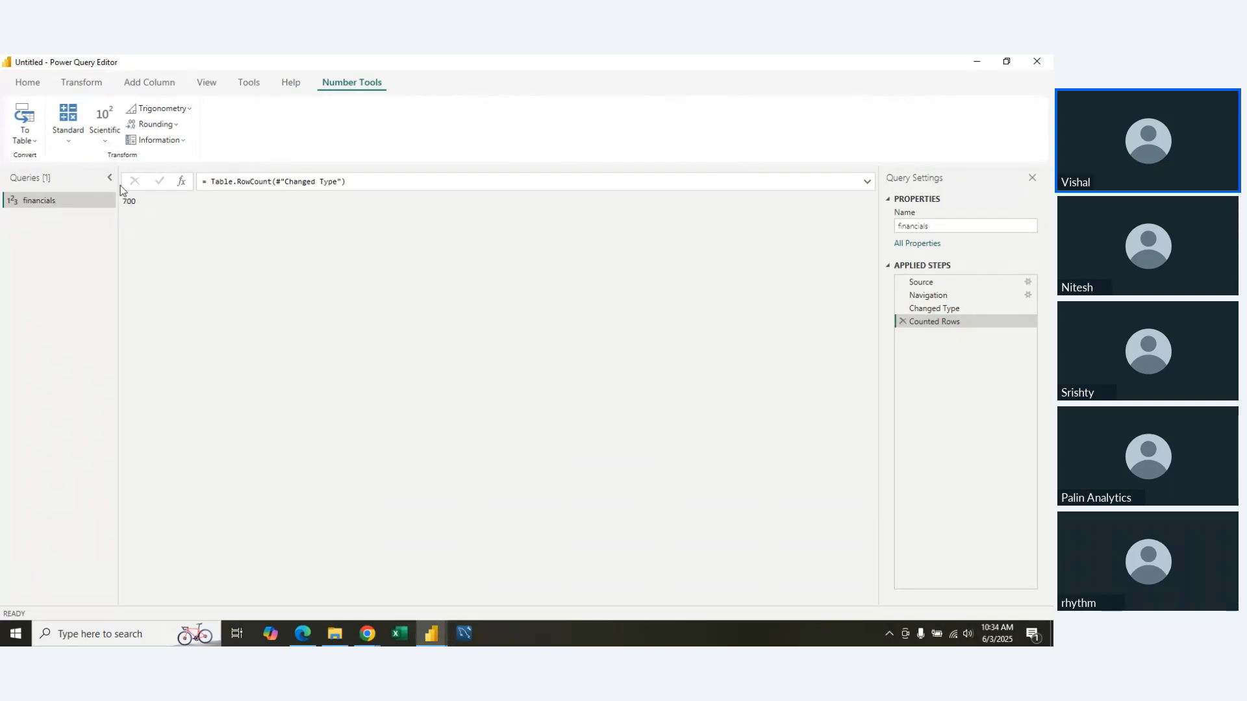
click(61, 84)
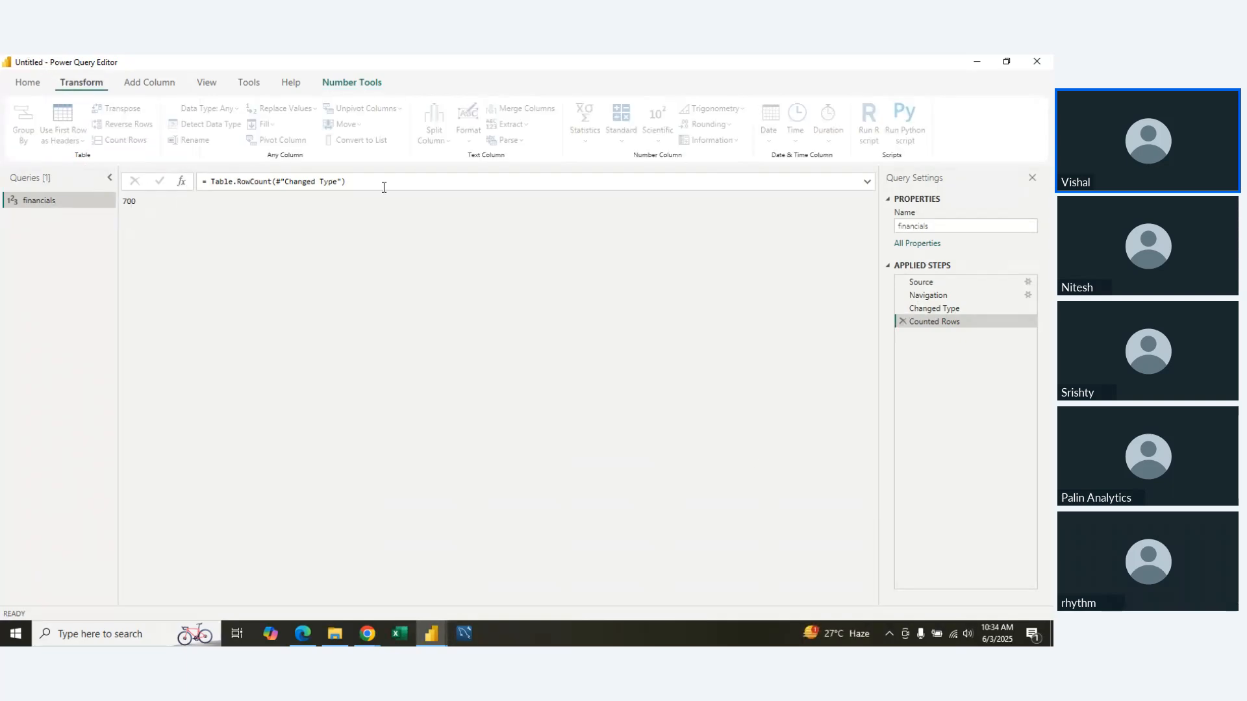
click(903, 322)
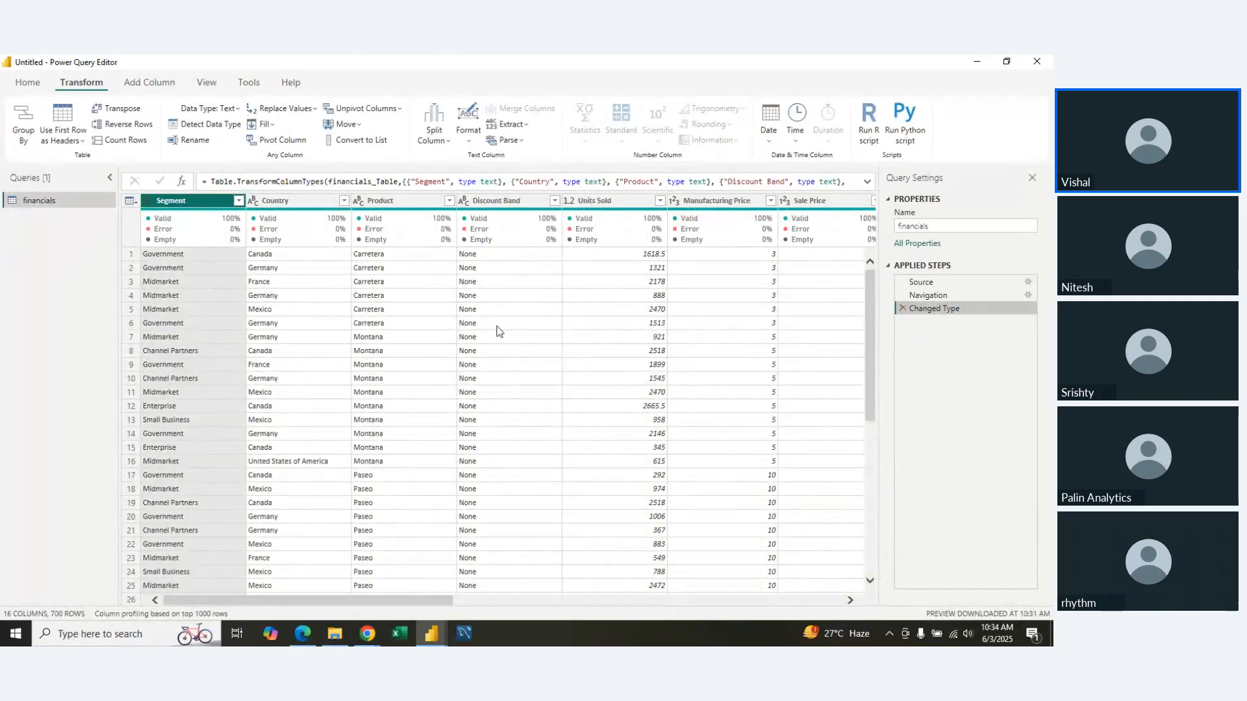
Step: Examine further rows of the financials table across all of its columns
scroll(709, 371, down, 7)
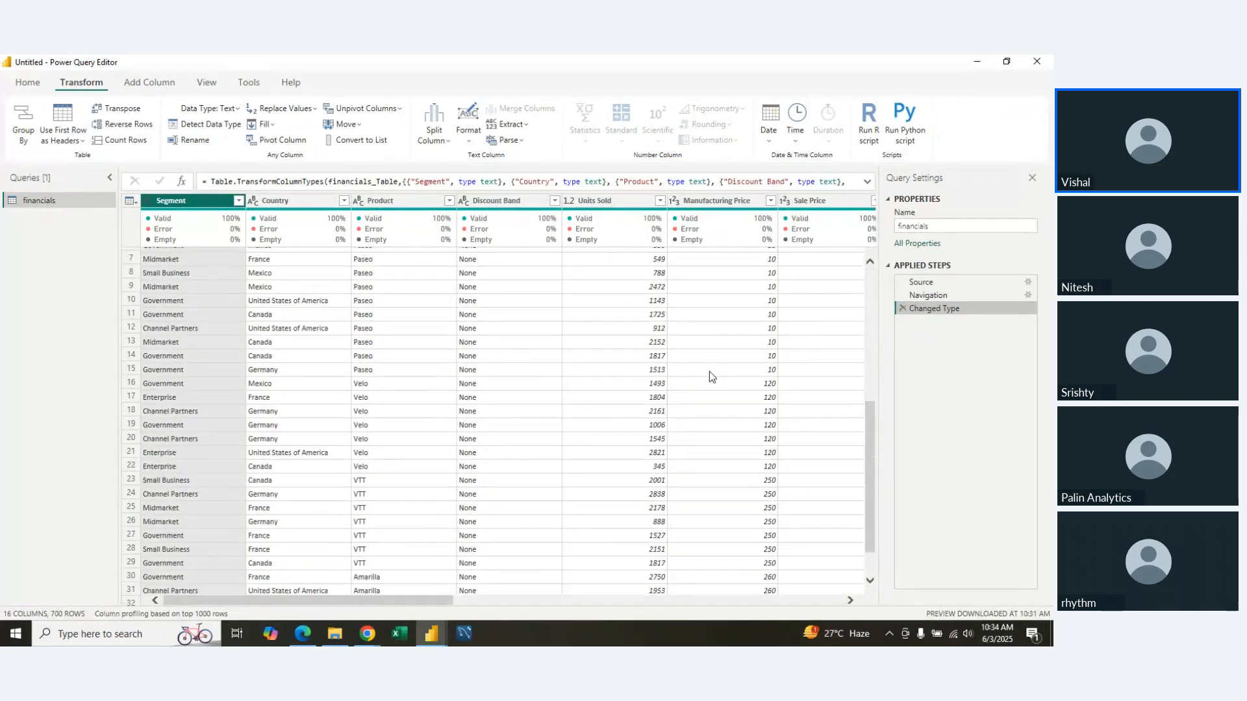
scroll(709, 371, down, 20)
scroll(709, 371, right, 10)
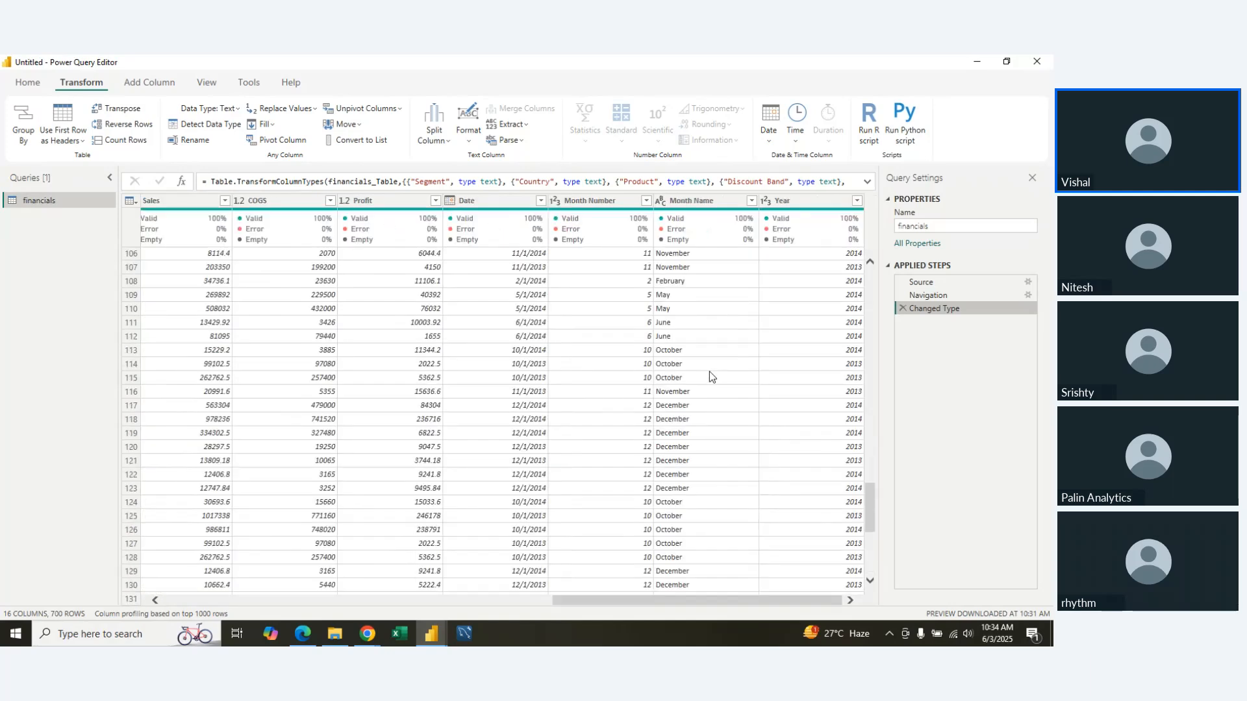
scroll(709, 371, left, 10)
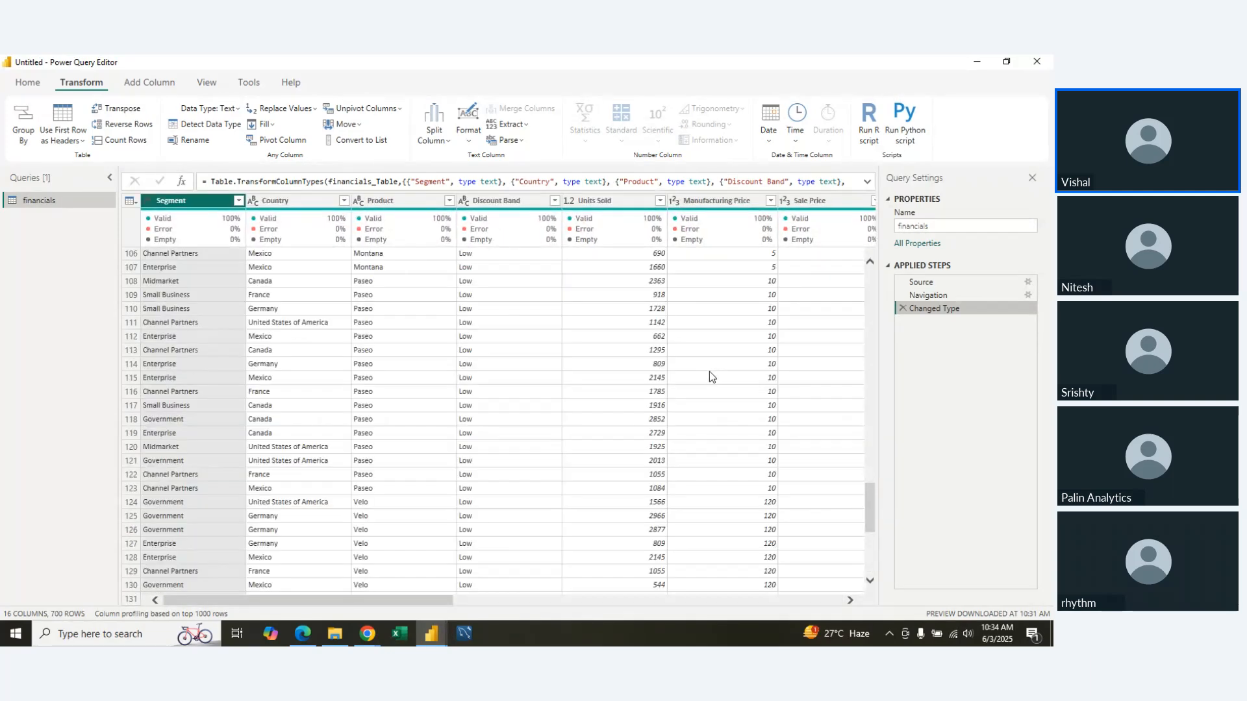
Step: Close Power Query Editor without applying the changes now and dismiss the pending changes notice
click(1037, 61)
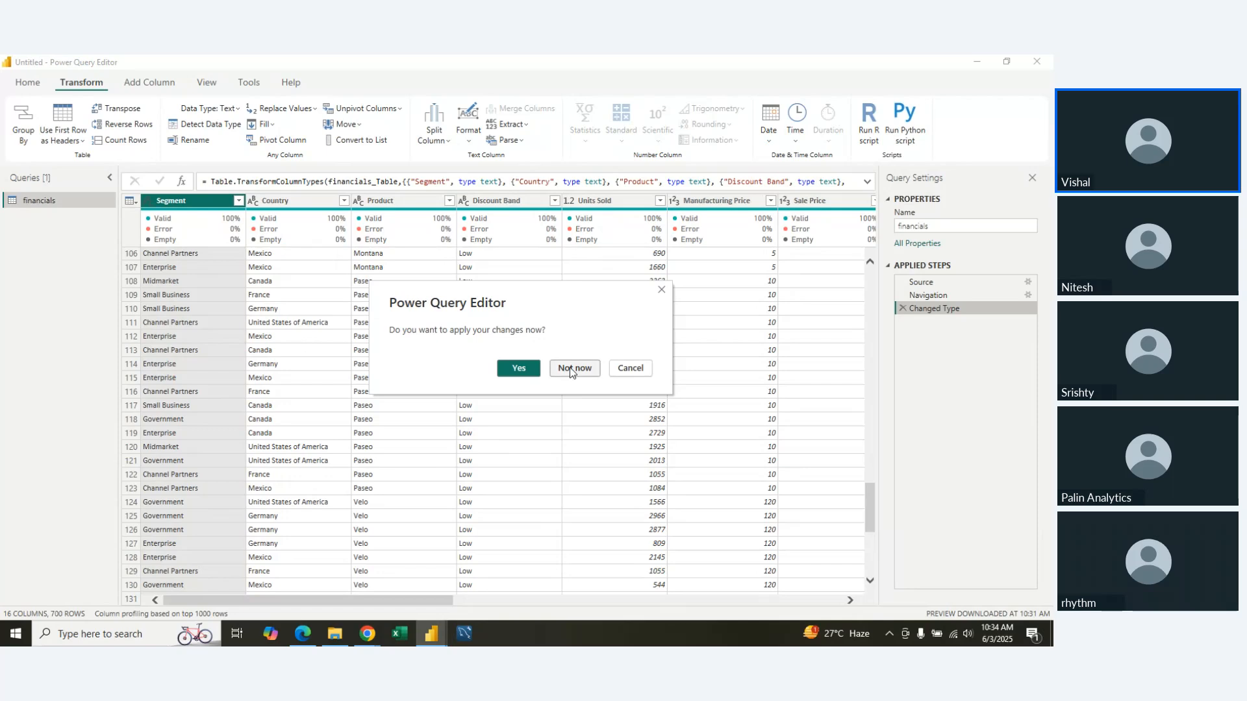
click(570, 368)
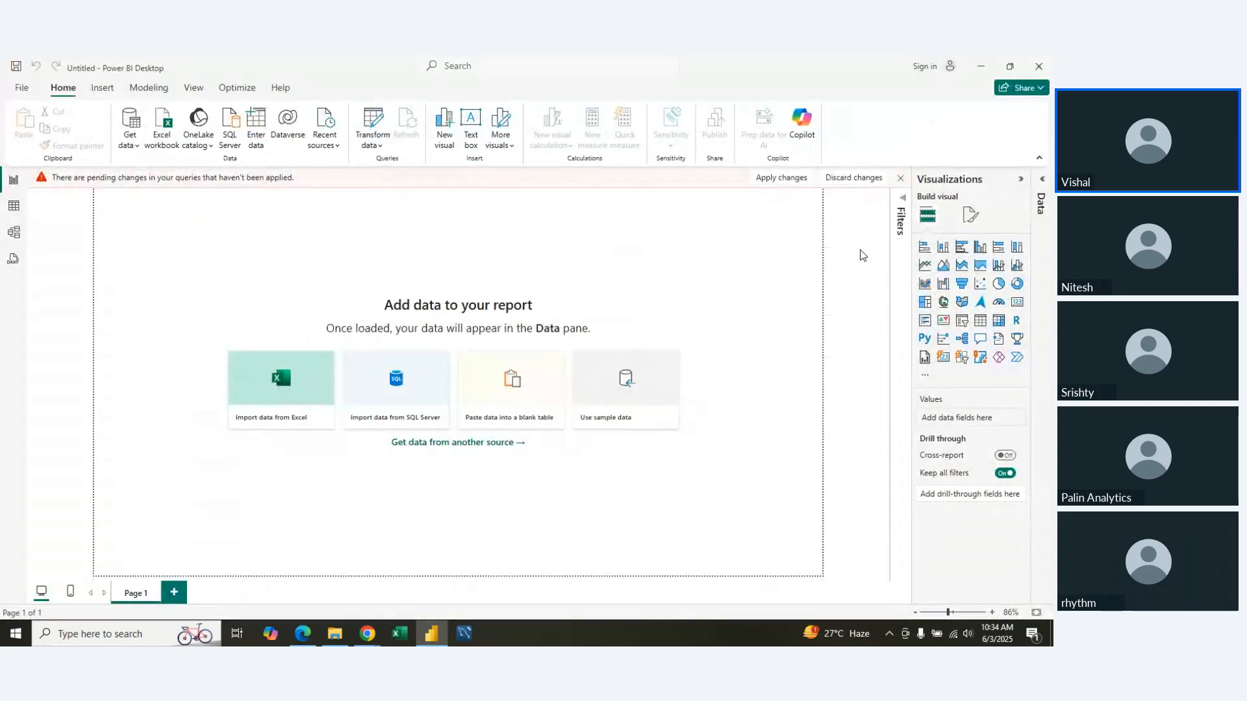
click(900, 178)
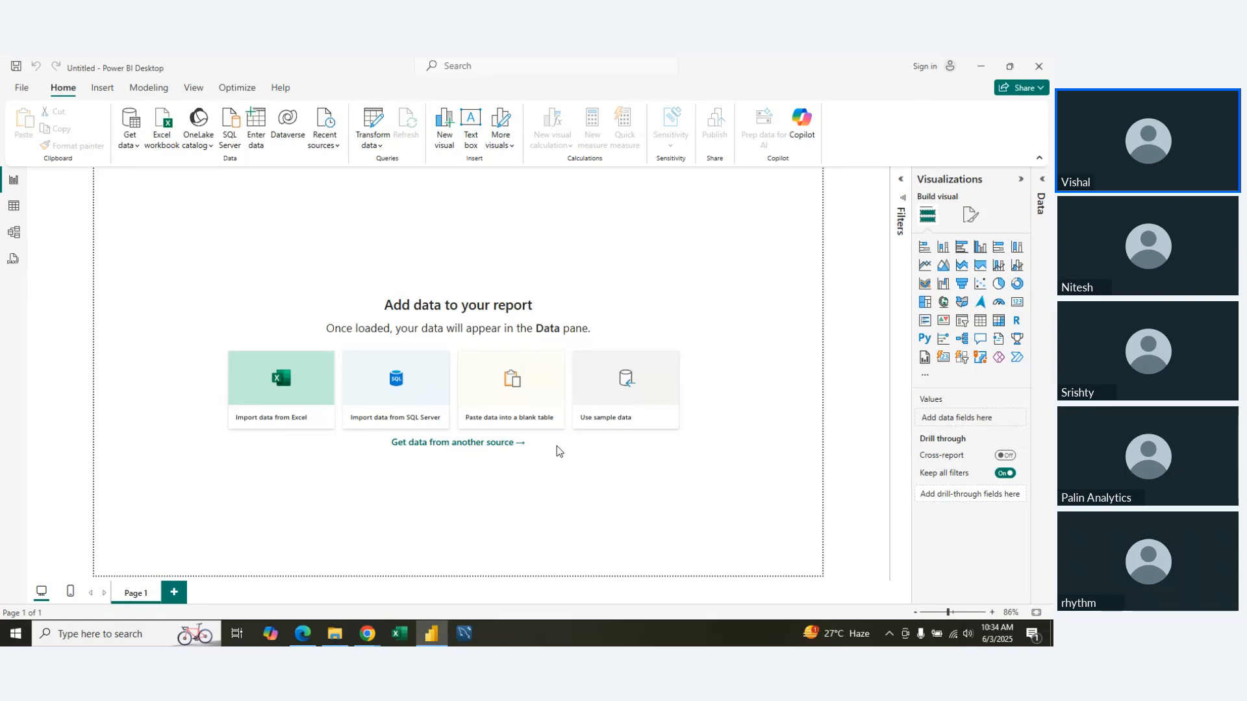
Step: Start a Text/CSV import from the File category of the full data source list
click(134, 145)
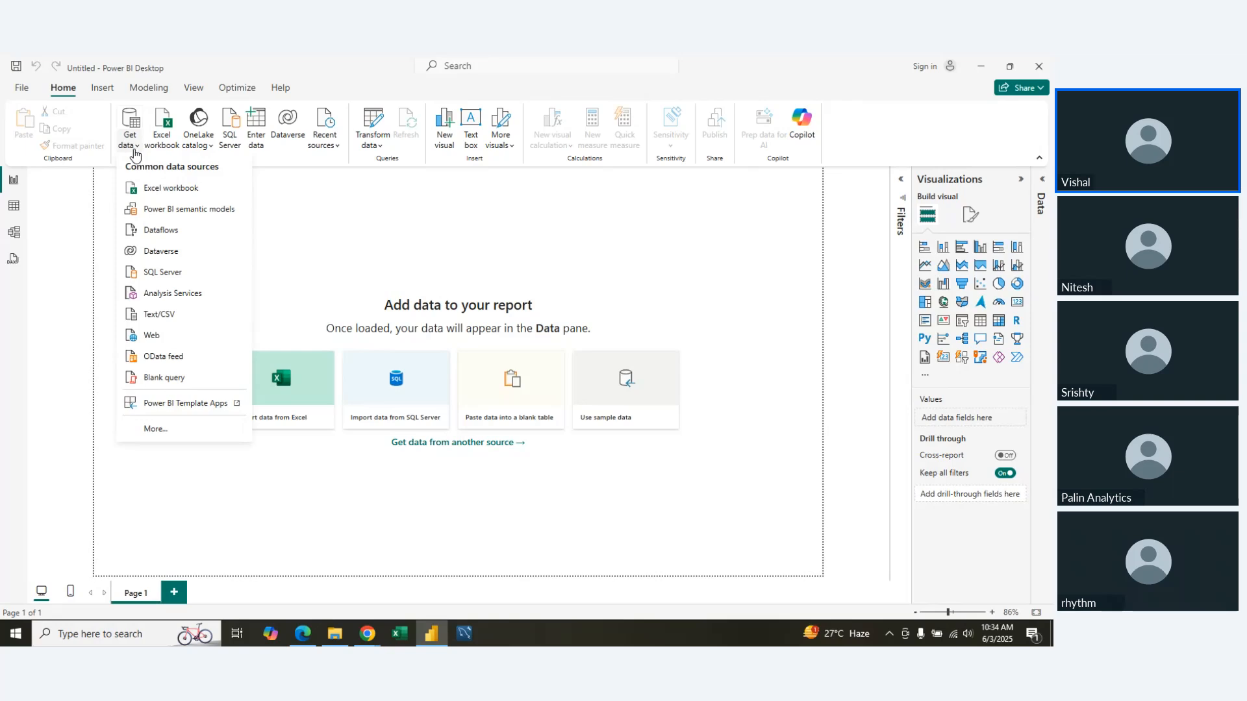
click(162, 430)
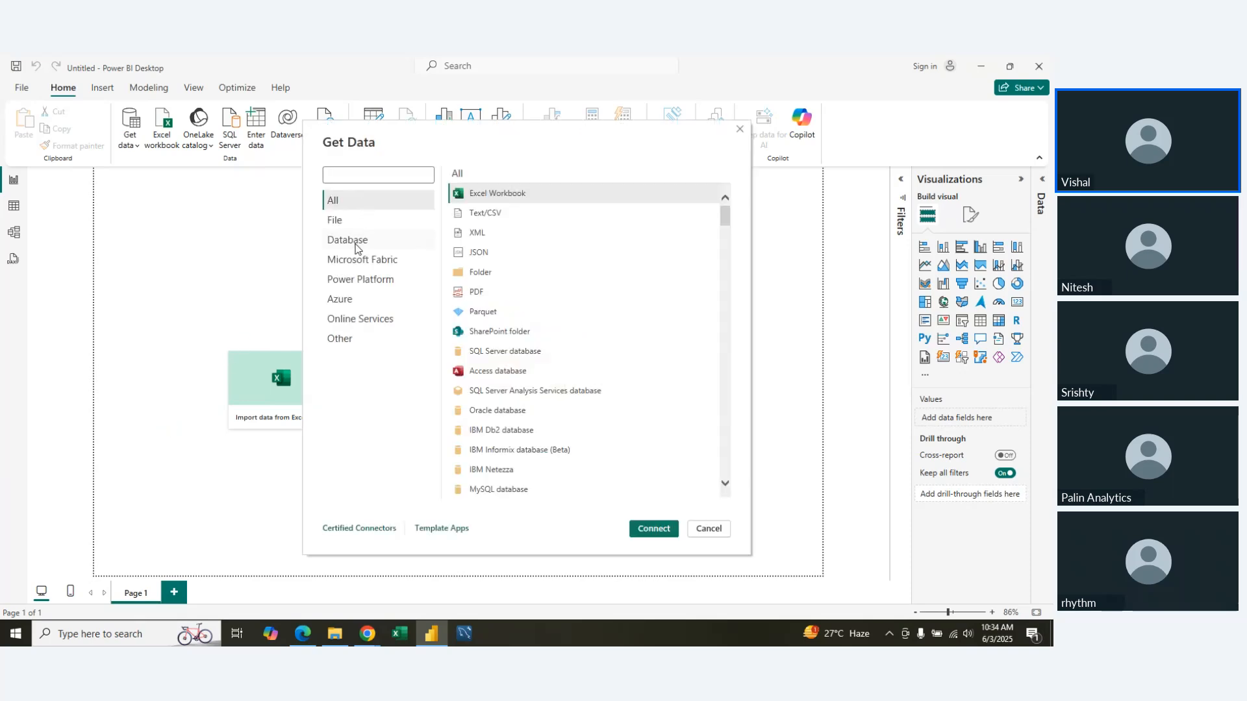
click(355, 244)
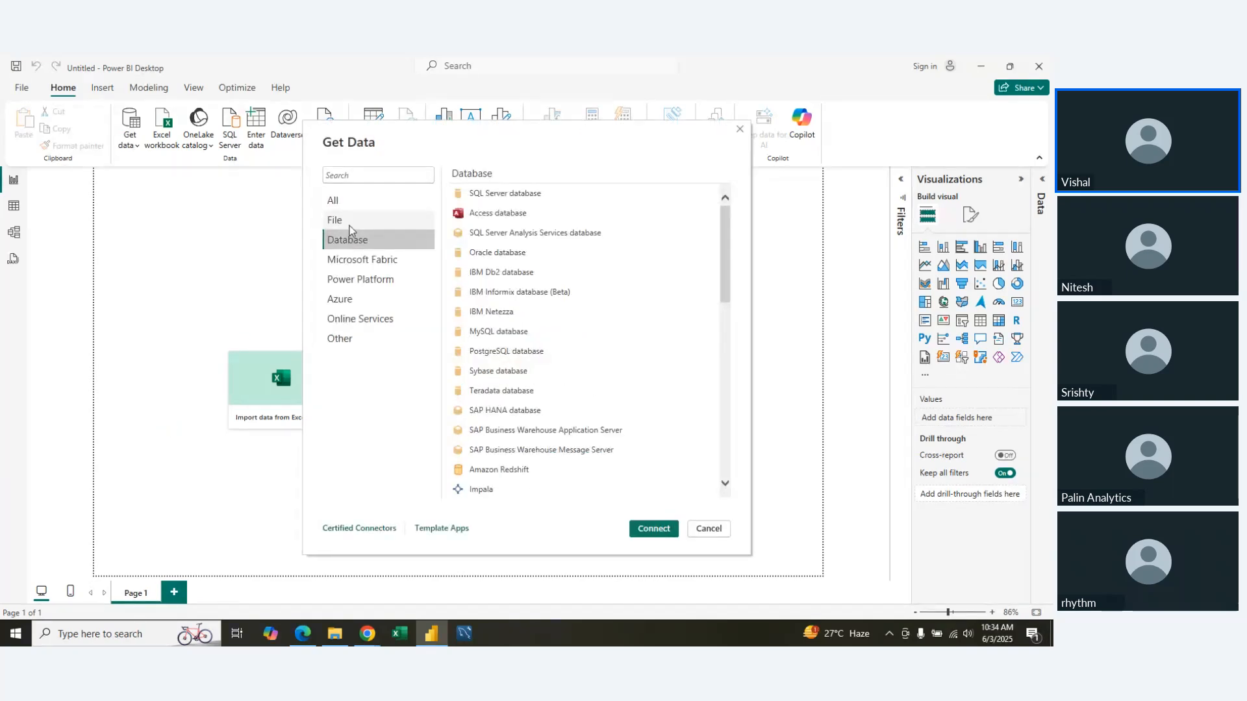
click(344, 221)
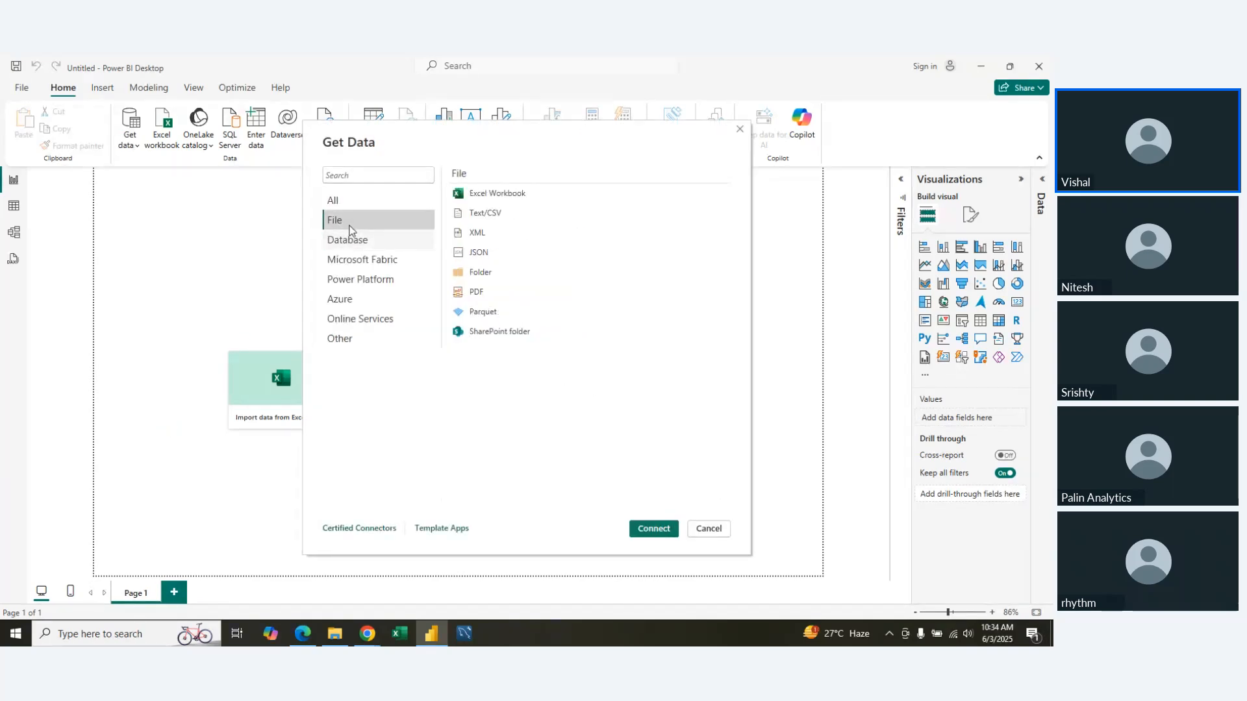
click(475, 213)
click(654, 528)
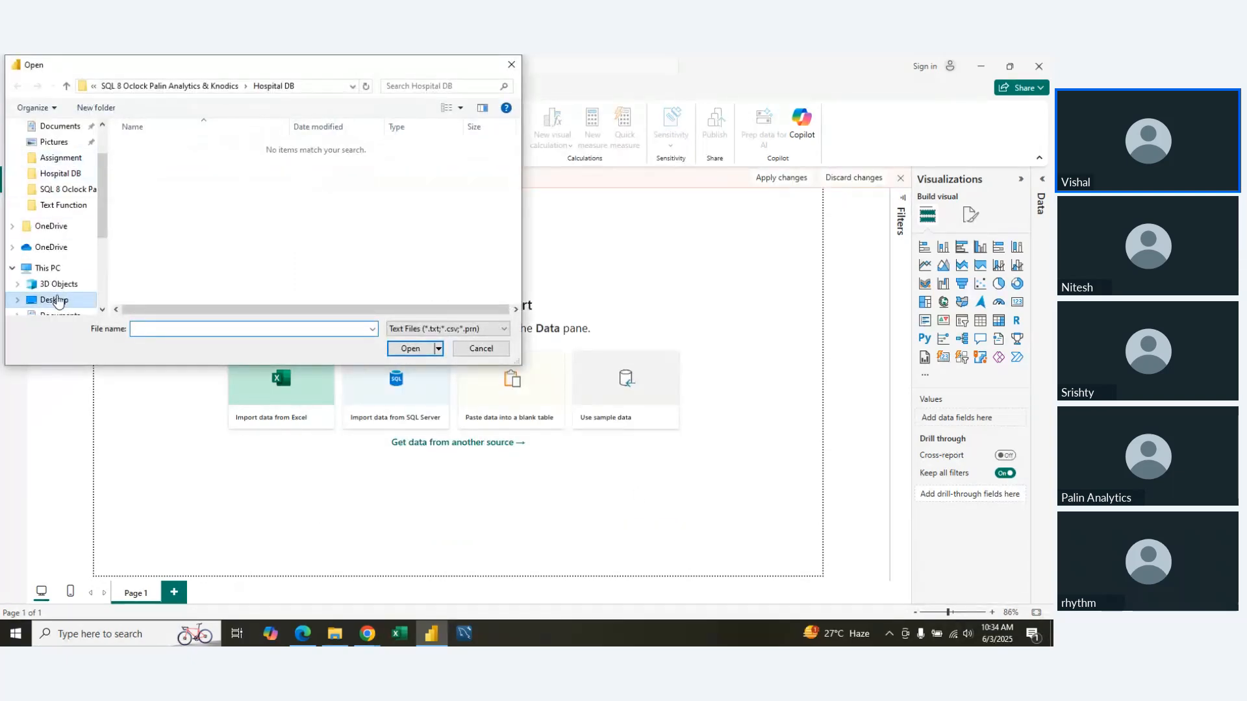
Step: Load movie.csv from New folder on the Desktop and dismiss the pending changes notice
click(57, 300)
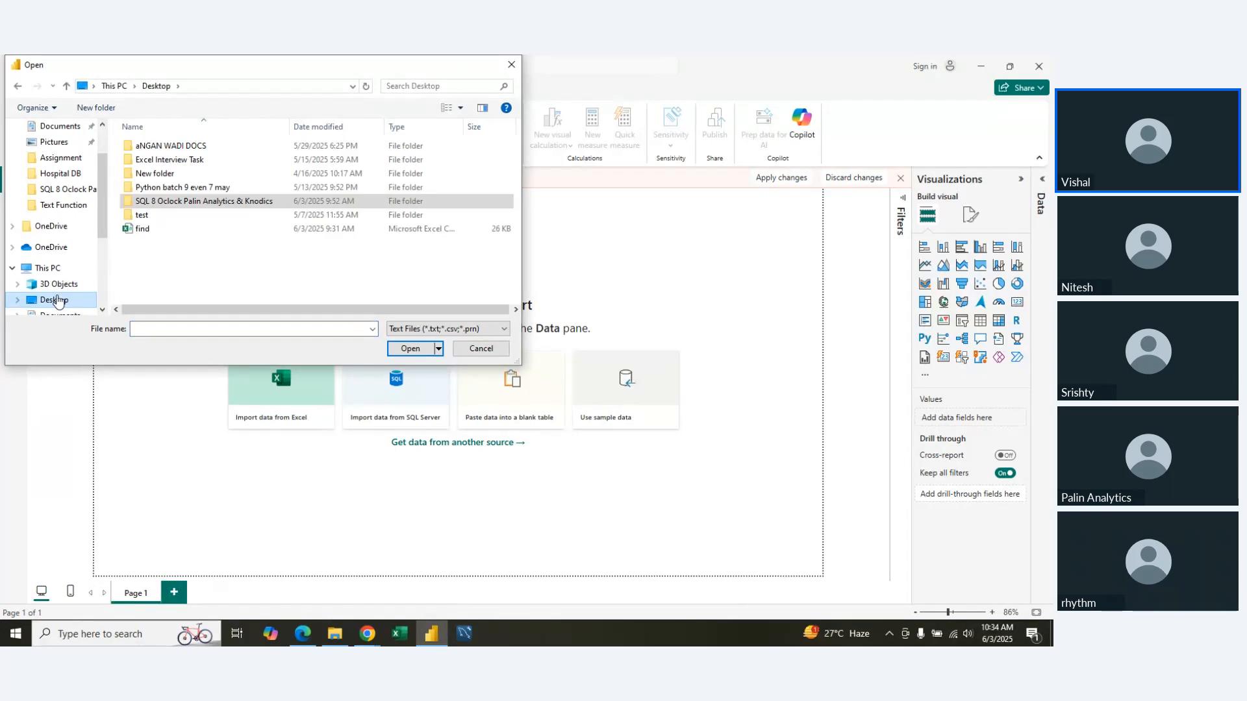
double_click(154, 173)
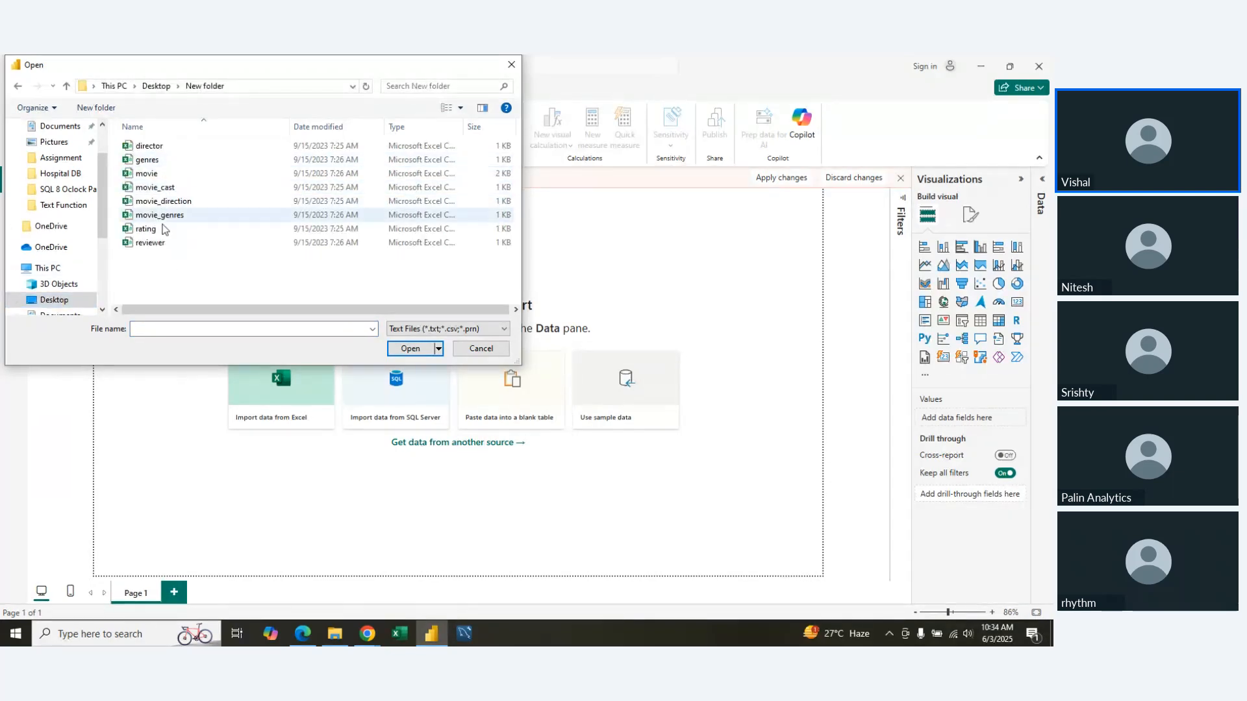
click(161, 172)
click(427, 349)
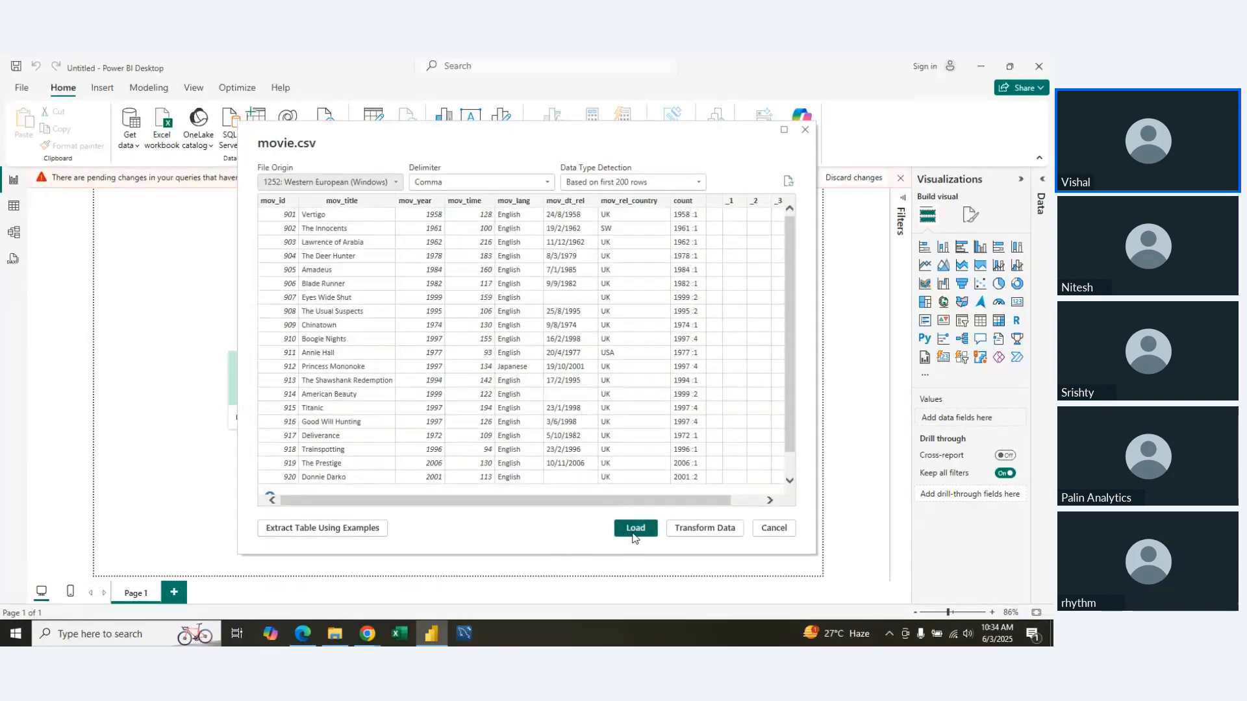
click(636, 528)
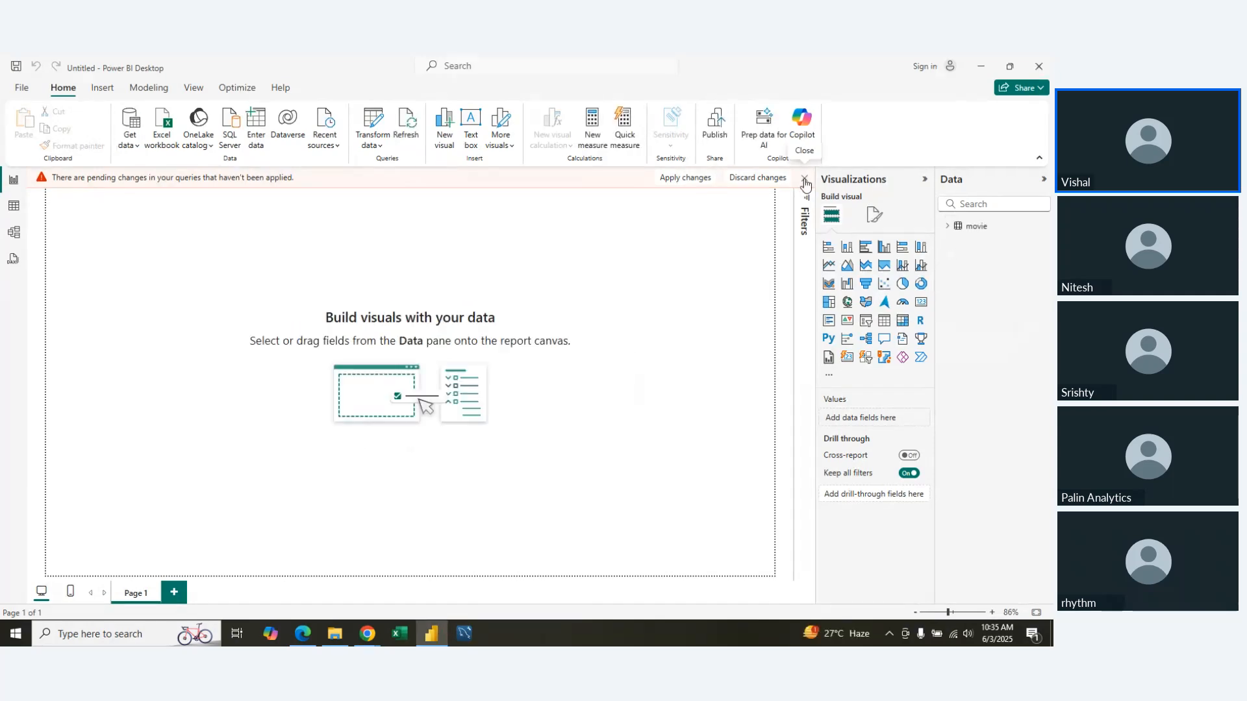
click(806, 181)
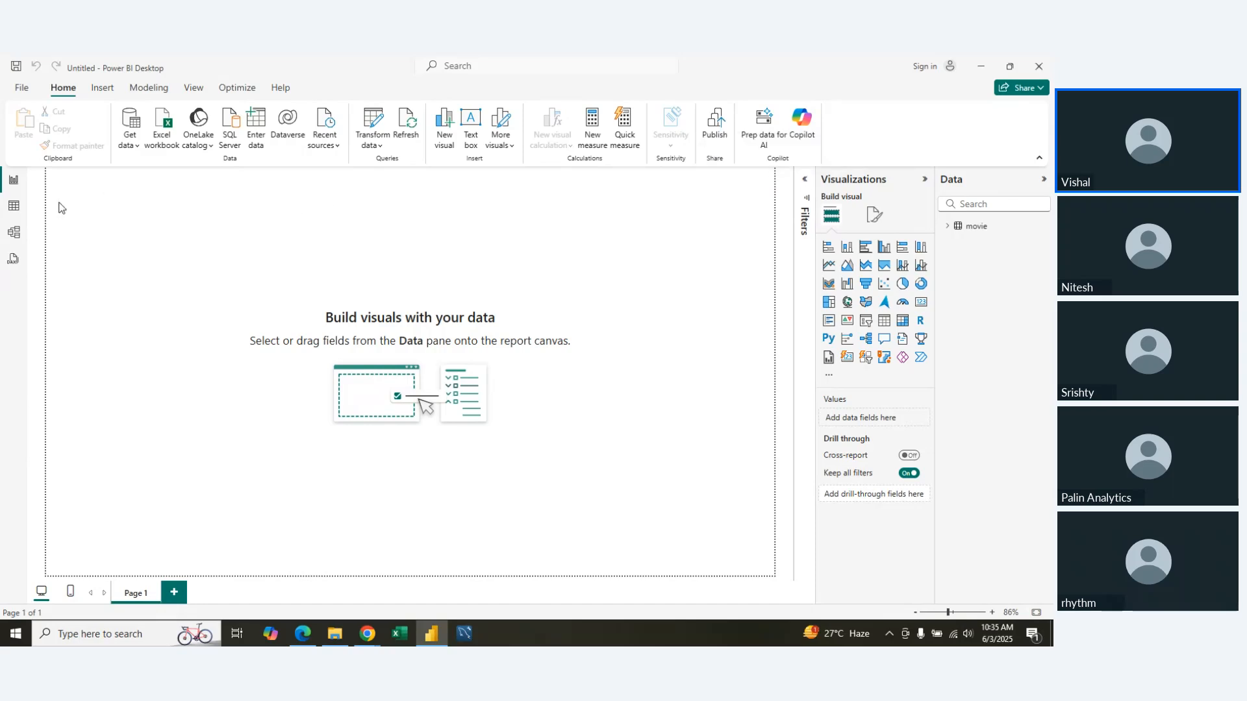
Step: Show the rows of the movie table in table view and open Power Query Editor
click(13, 206)
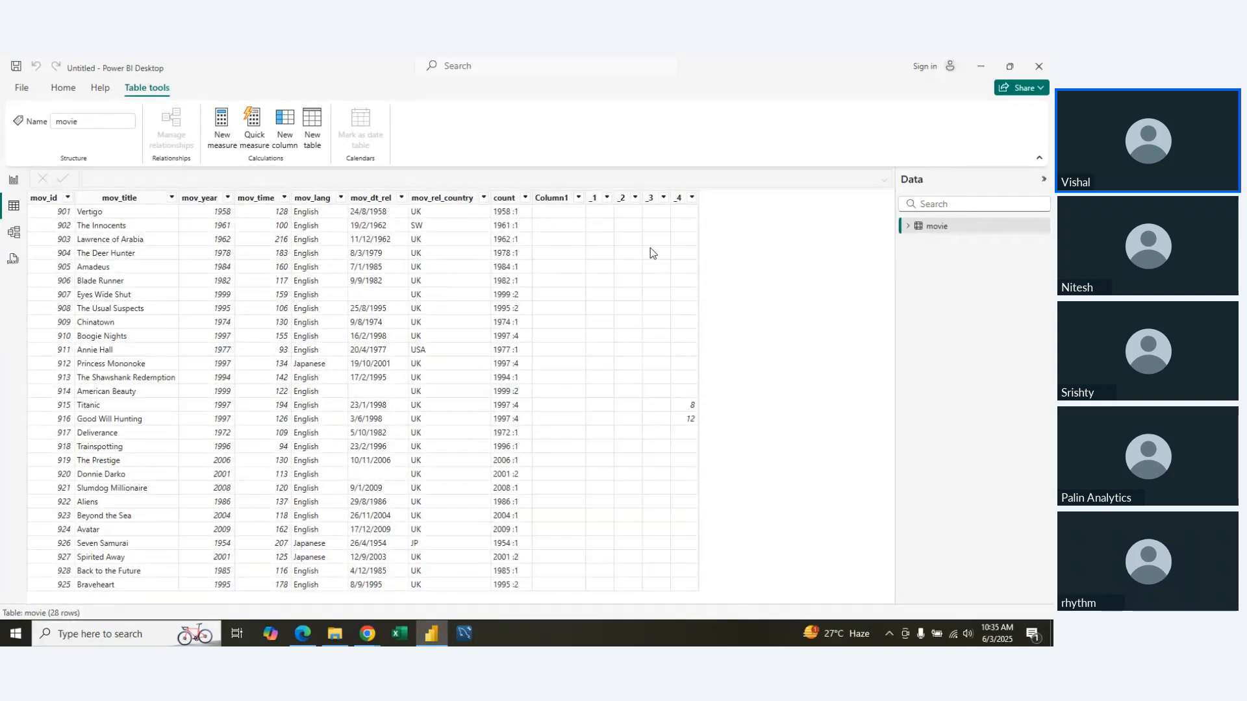
click(63, 87)
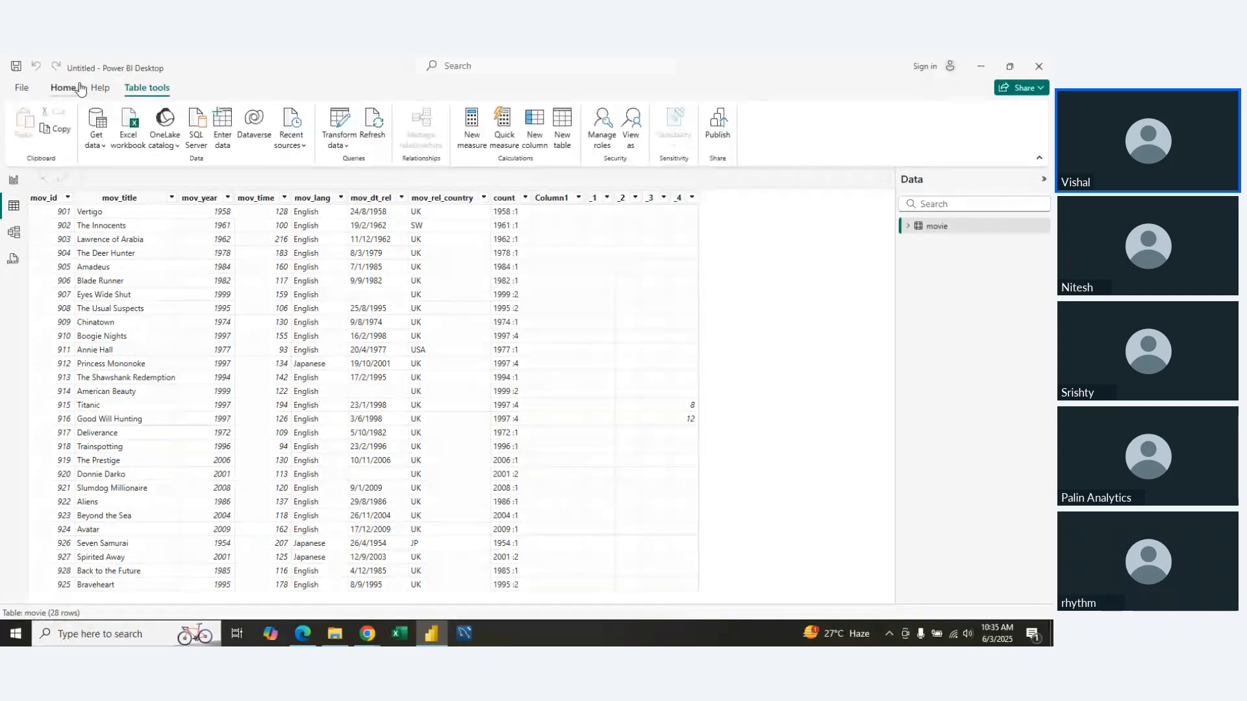
click(332, 117)
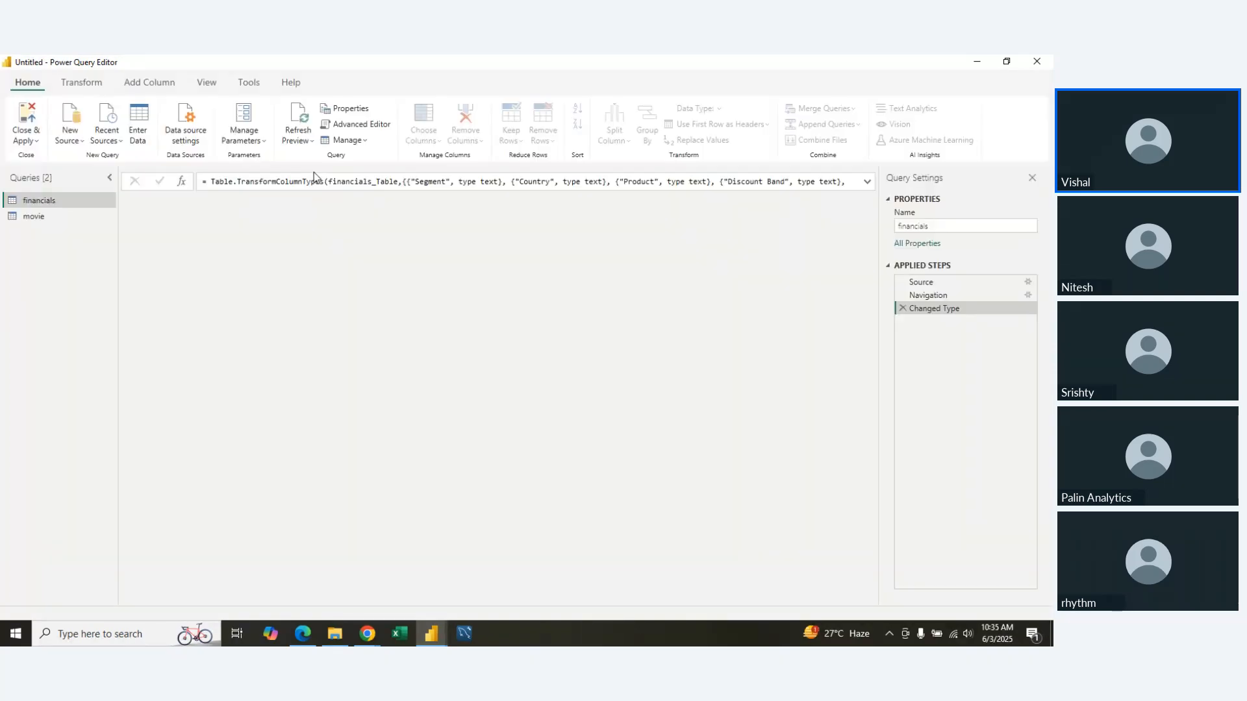
click(426, 137)
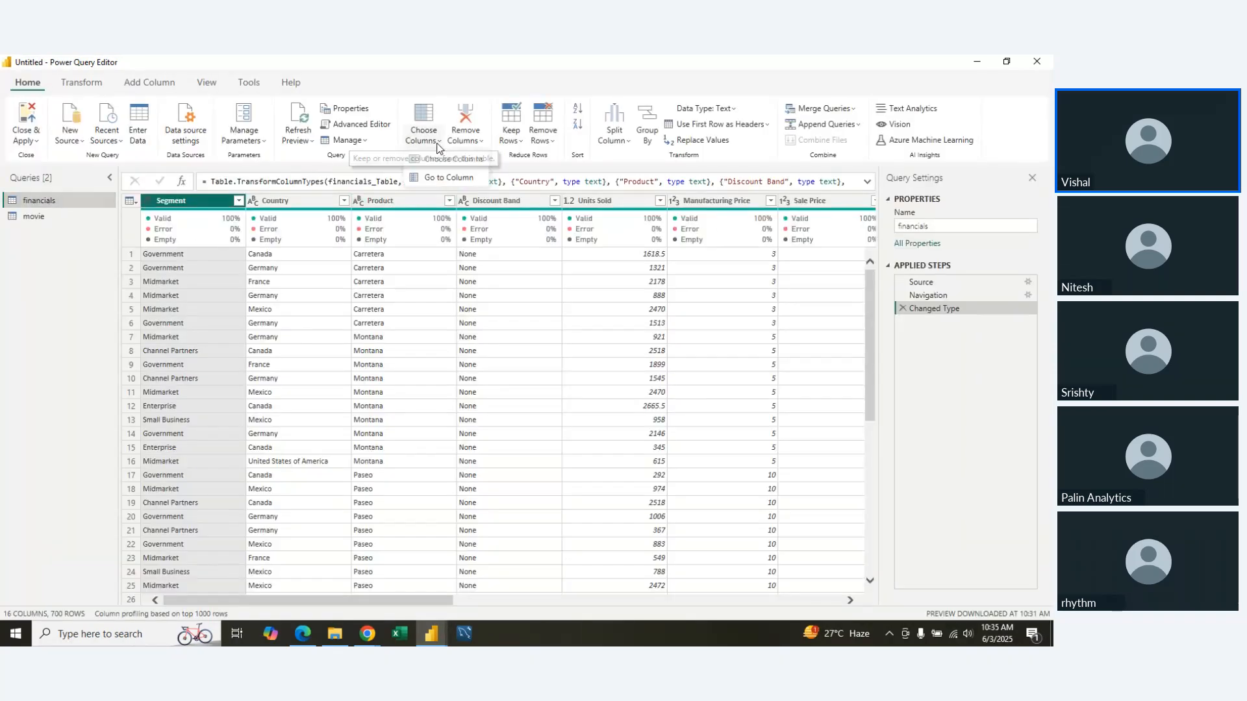
click(452, 160)
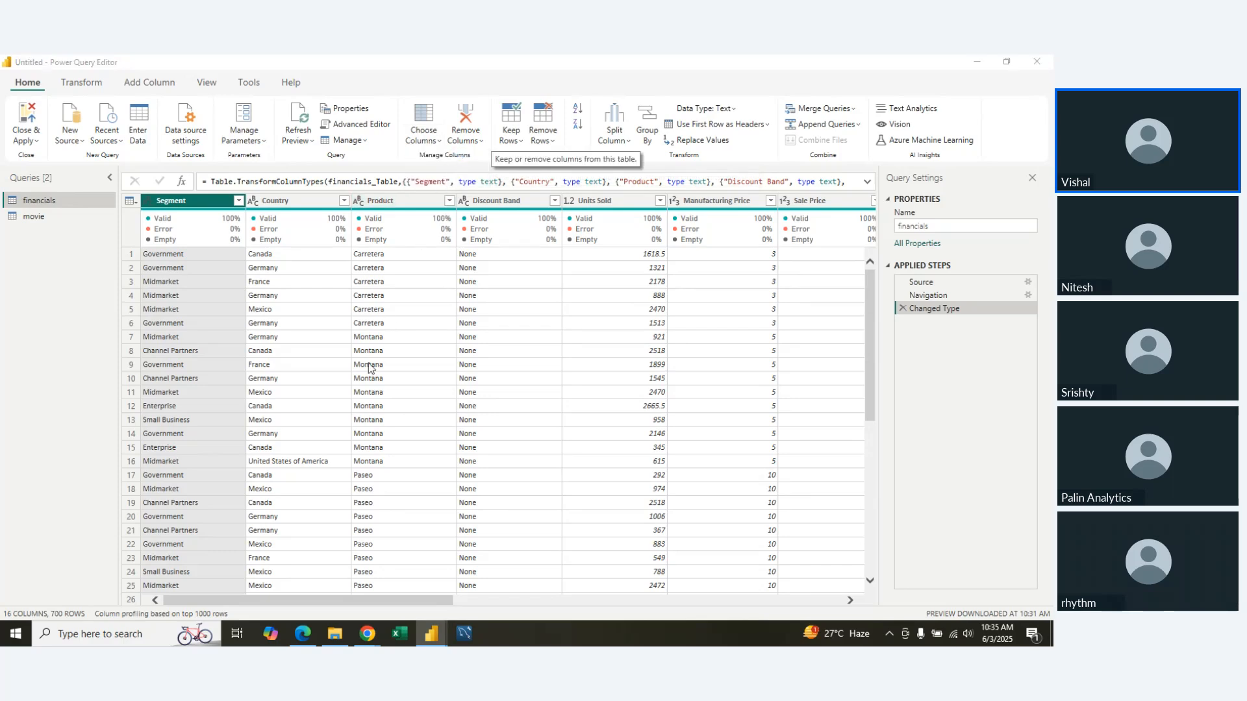
click(442, 433)
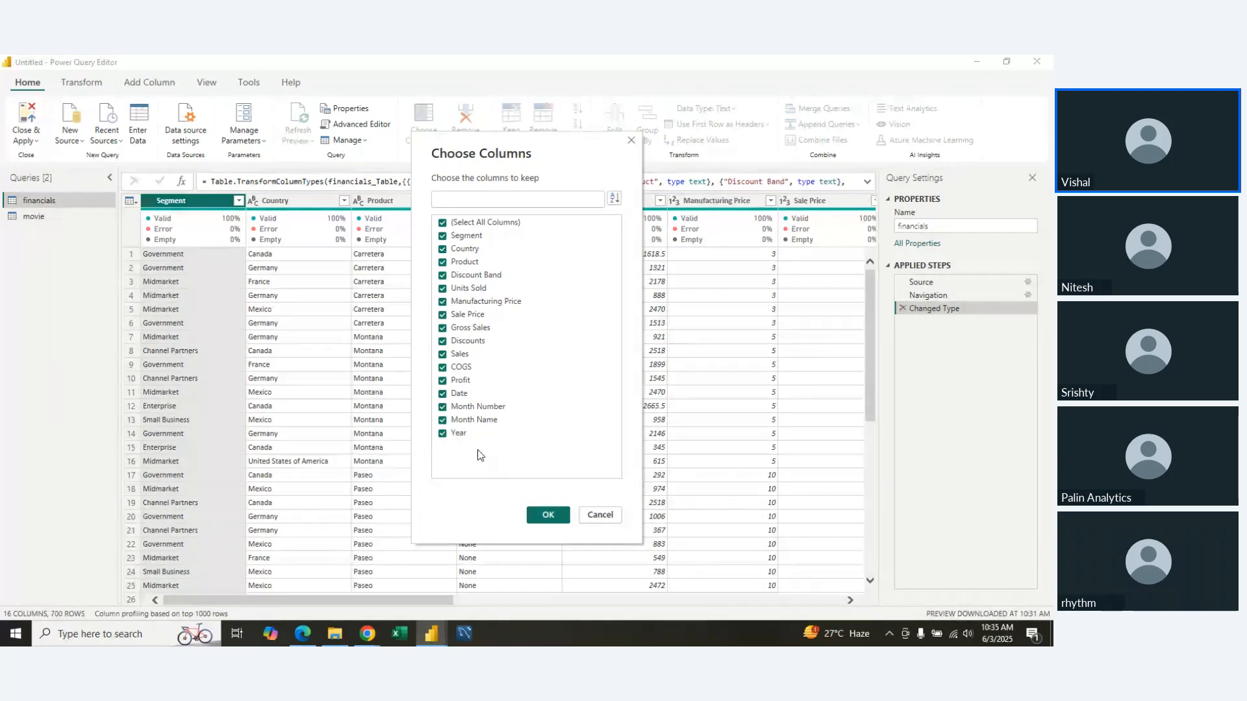
click(442, 420)
click(442, 407)
click(442, 394)
click(443, 381)
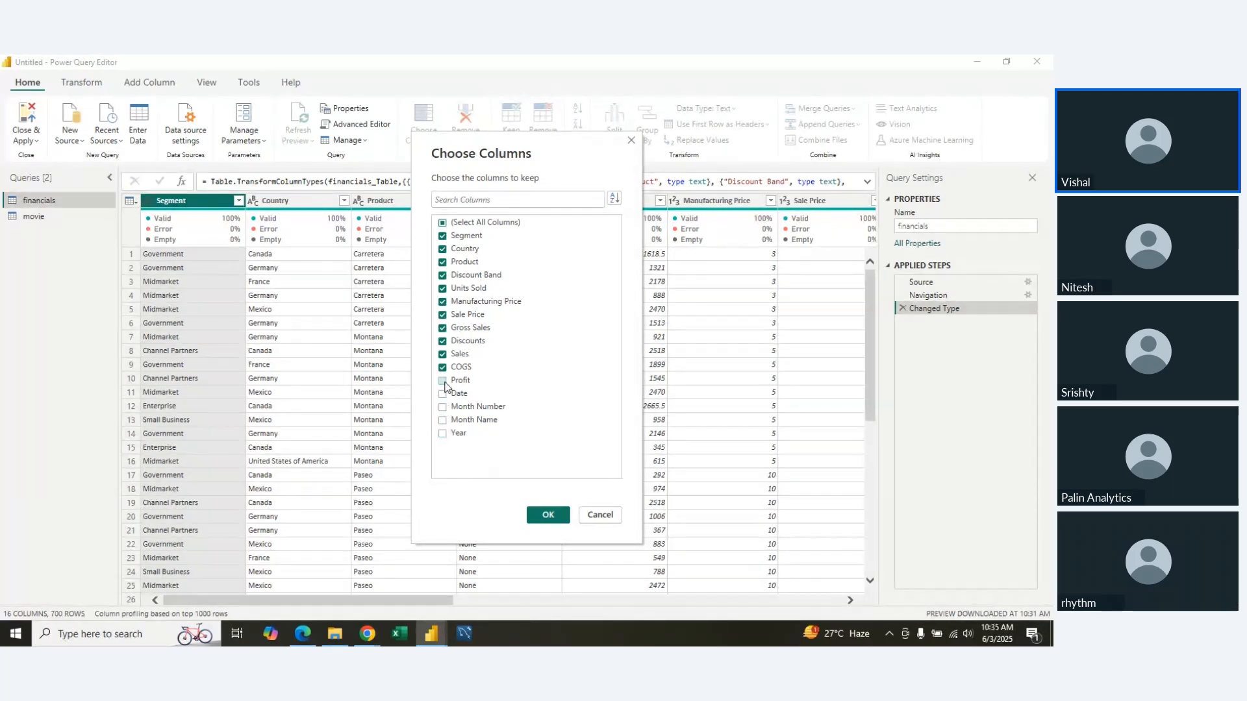
click(443, 368)
click(442, 354)
click(597, 513)
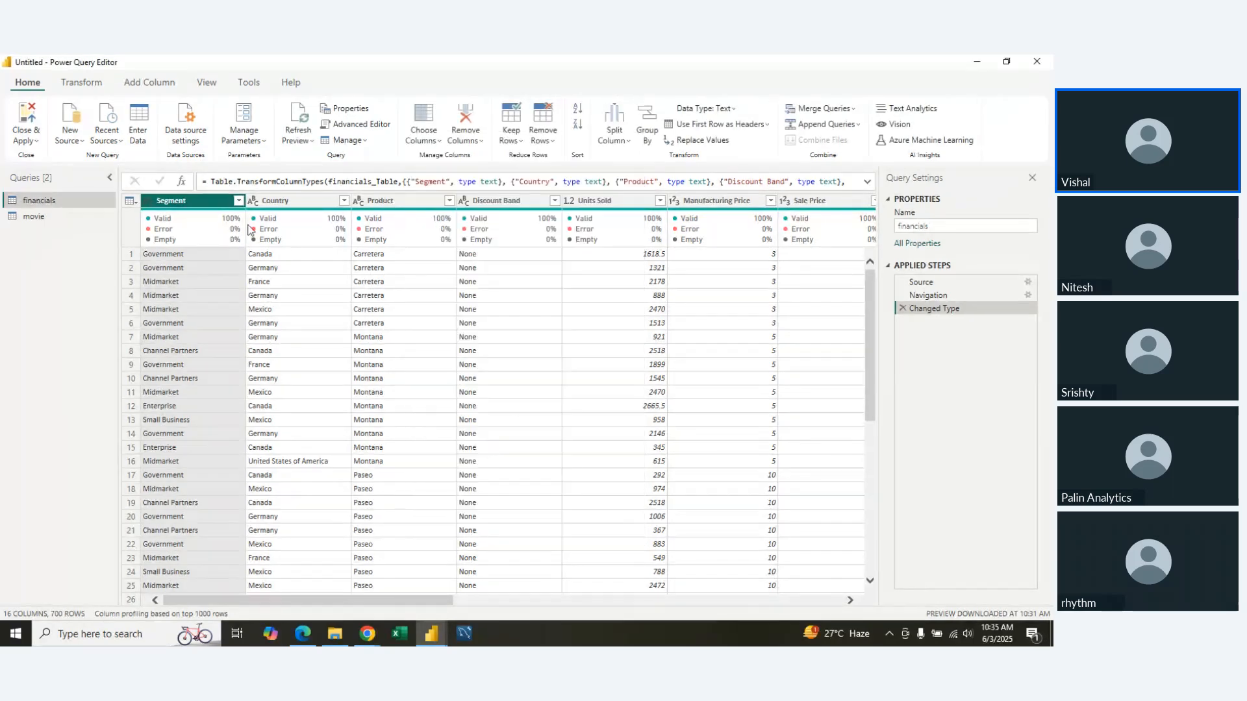
Step: Keep only the columns mov_id through mov_rel_country in the movie query, then close the editor and apply the changes
click(33, 218)
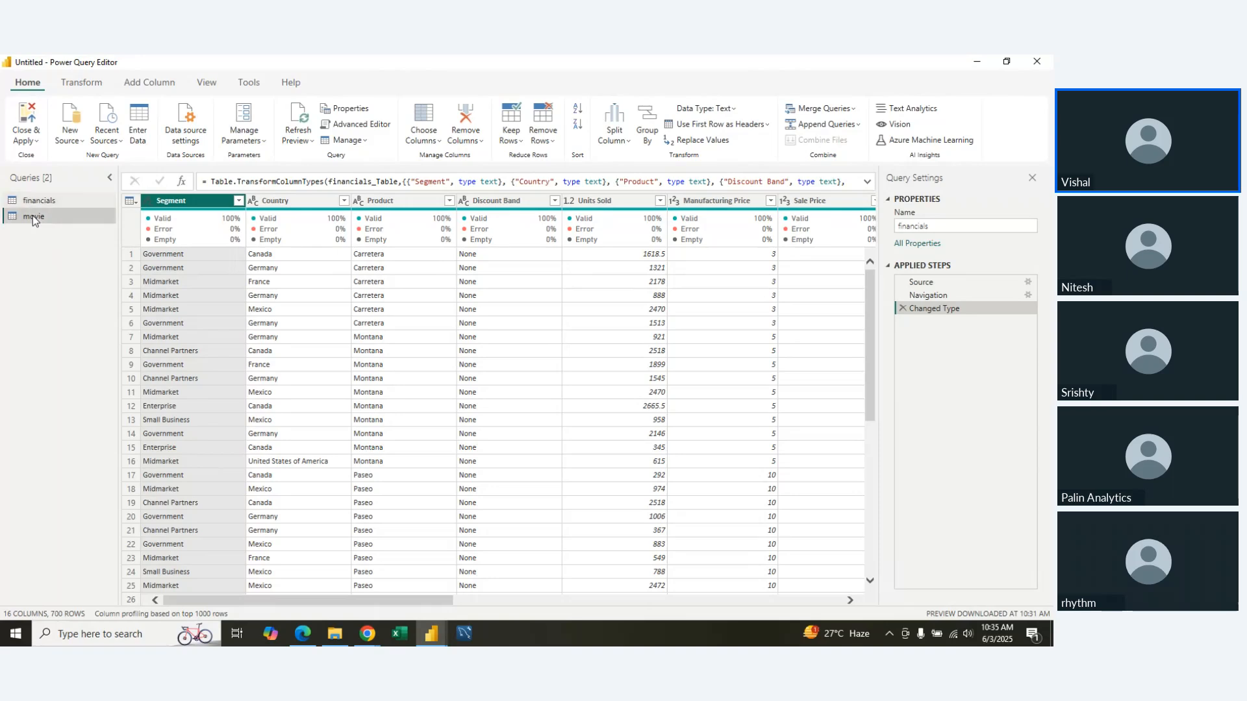
click(425, 136)
click(439, 160)
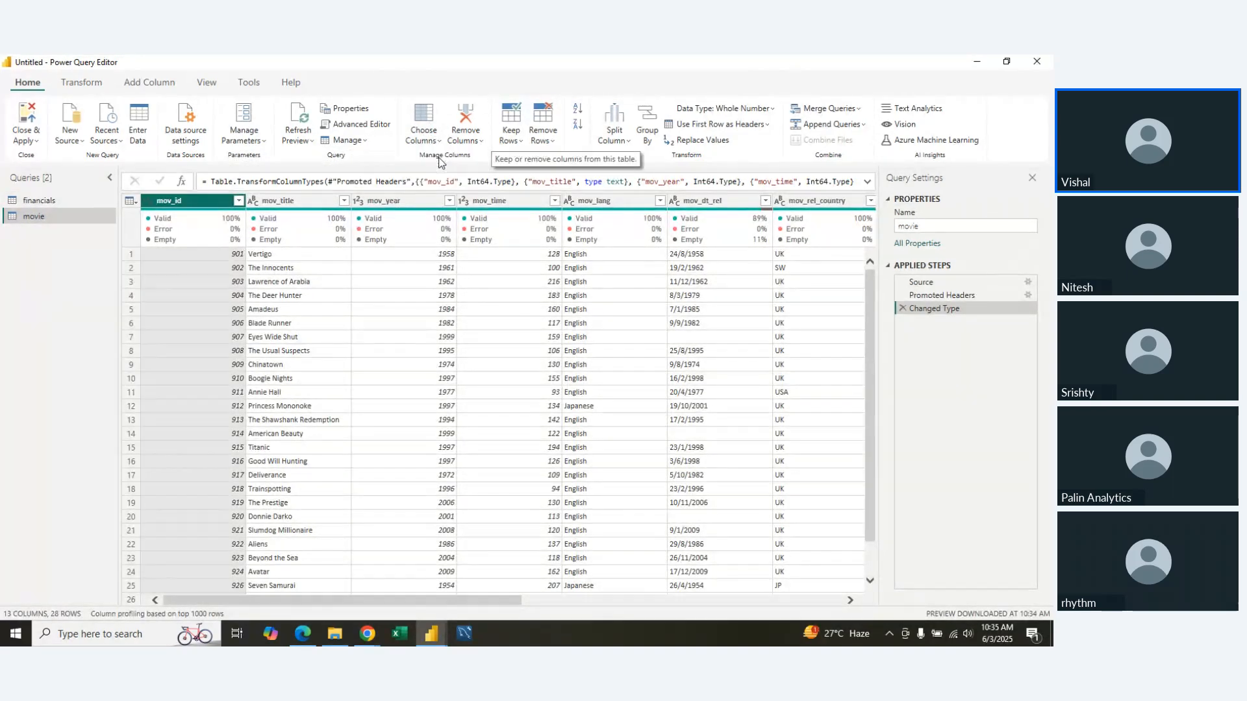
click(442, 394)
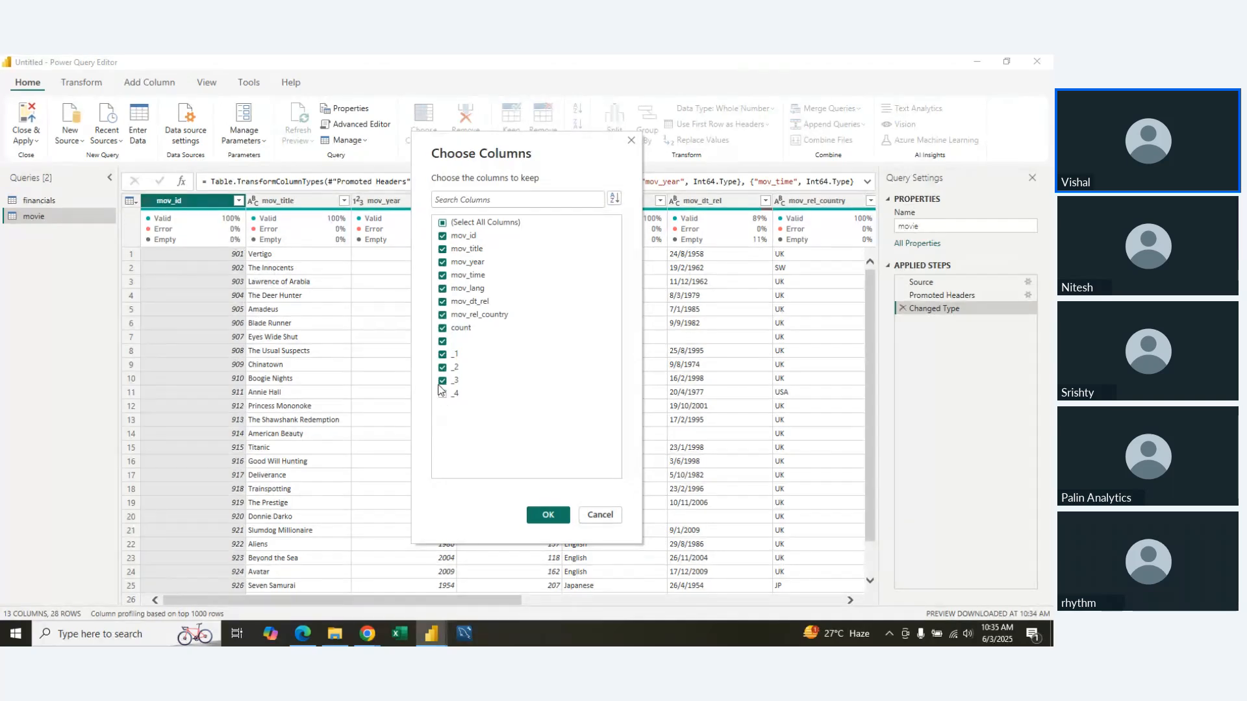
click(442, 381)
click(442, 368)
click(442, 354)
click(443, 341)
click(442, 327)
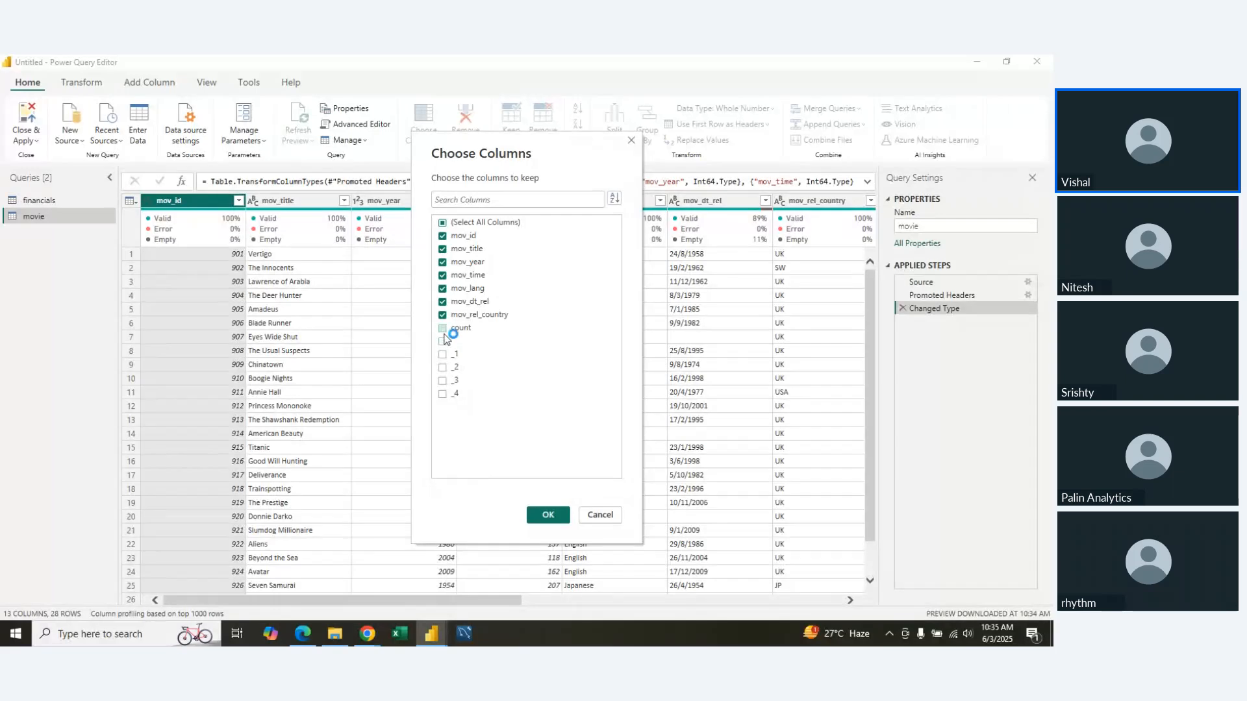
click(535, 514)
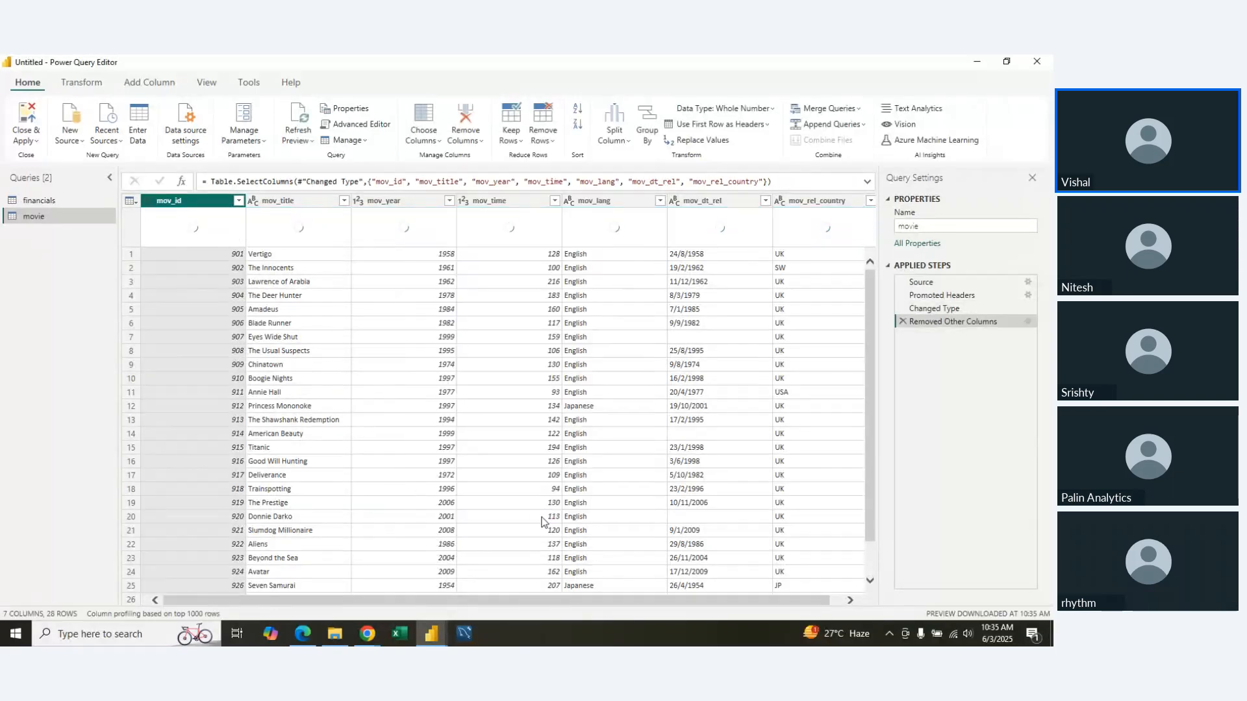
click(26, 120)
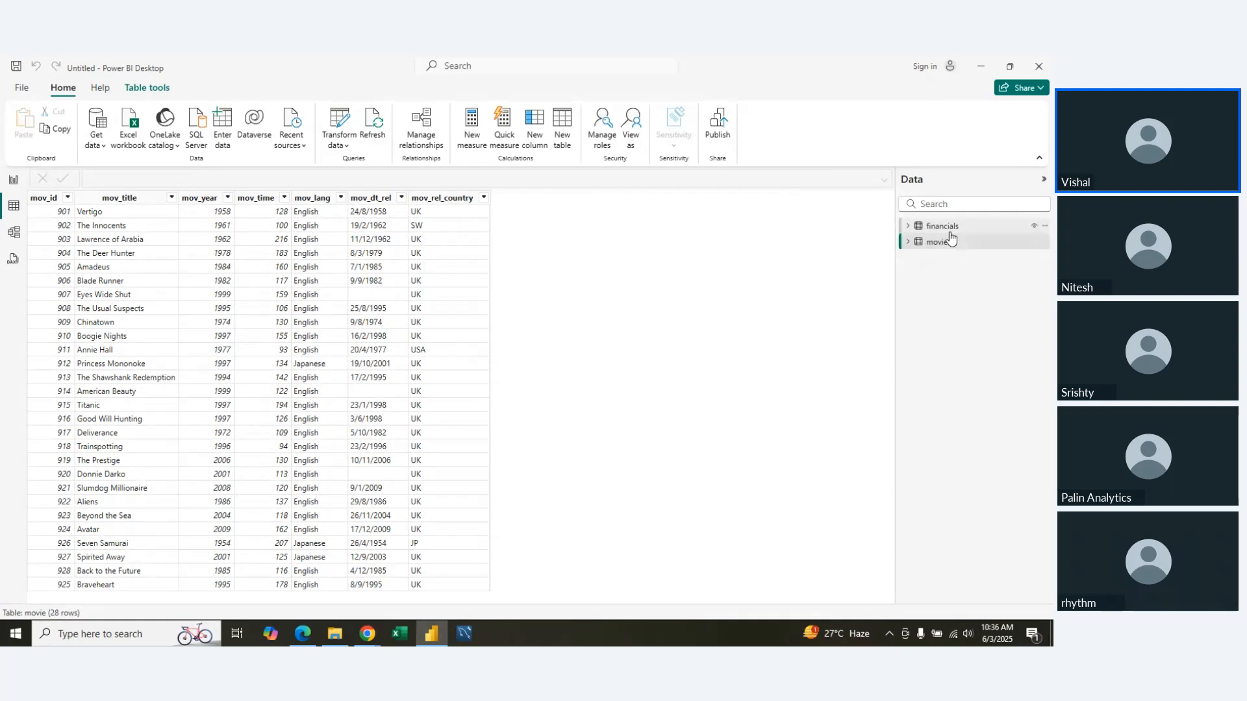
Step: Delete the financials table from the model
right_click(949, 224)
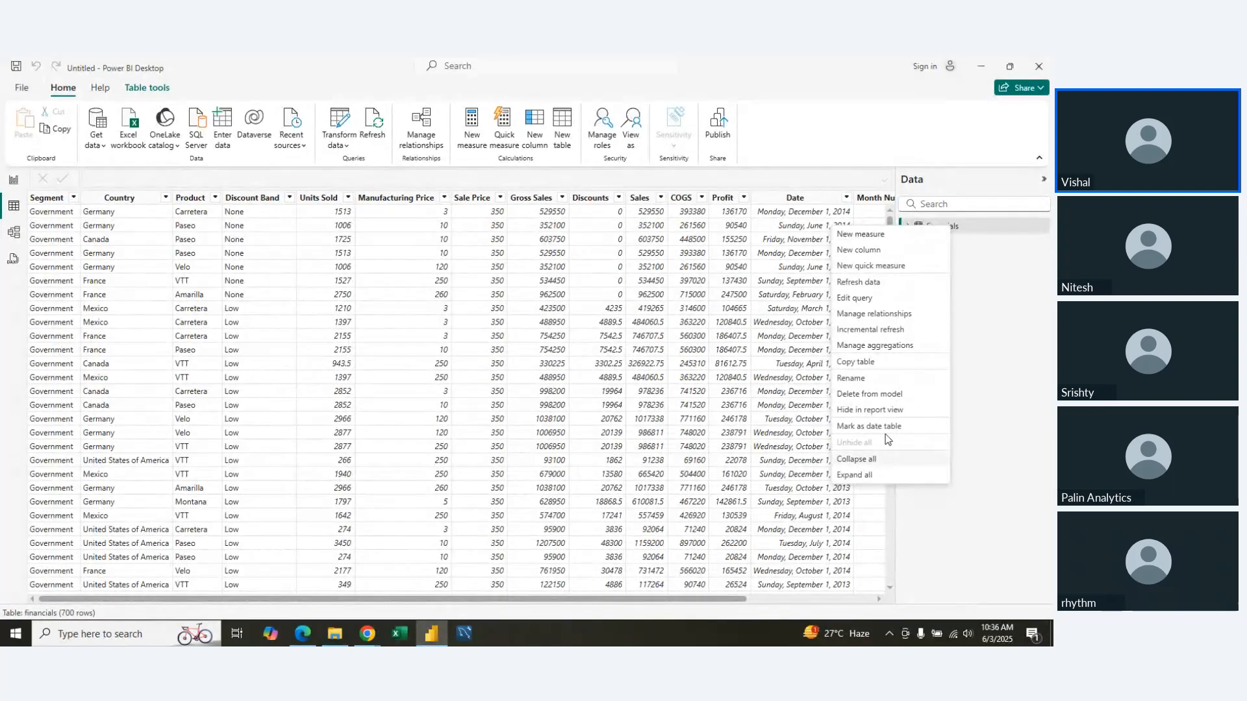
click(887, 398)
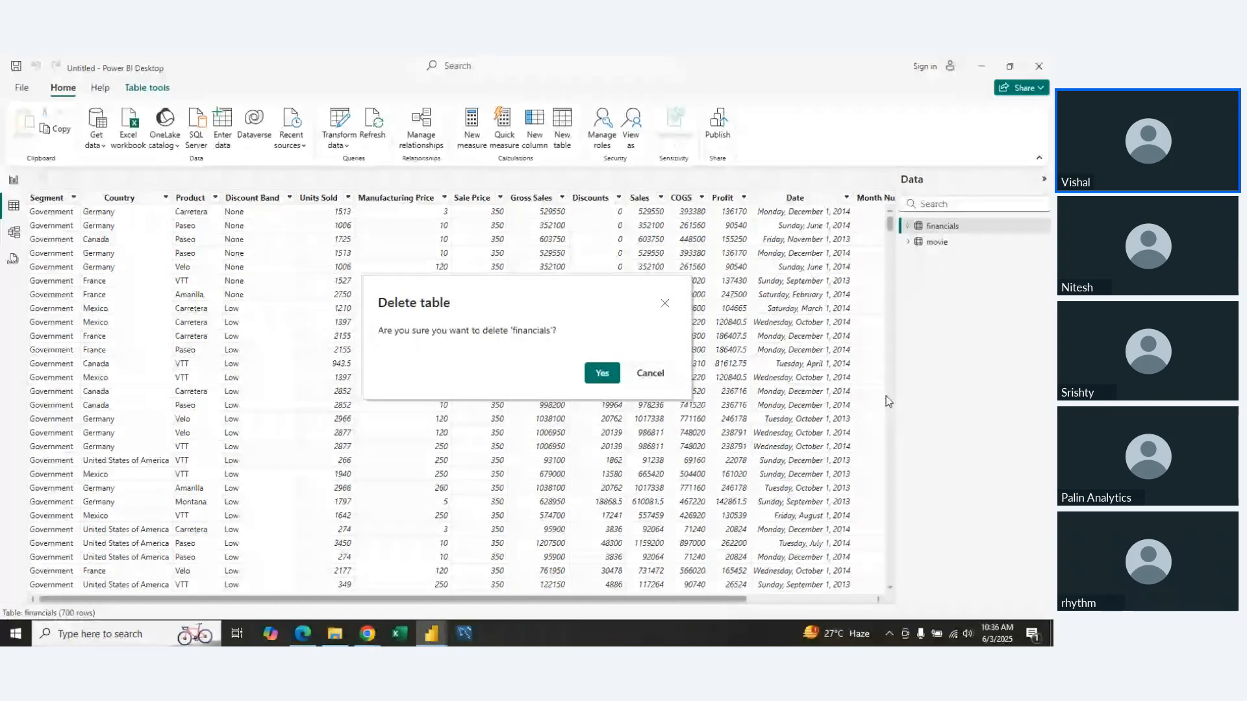
click(602, 373)
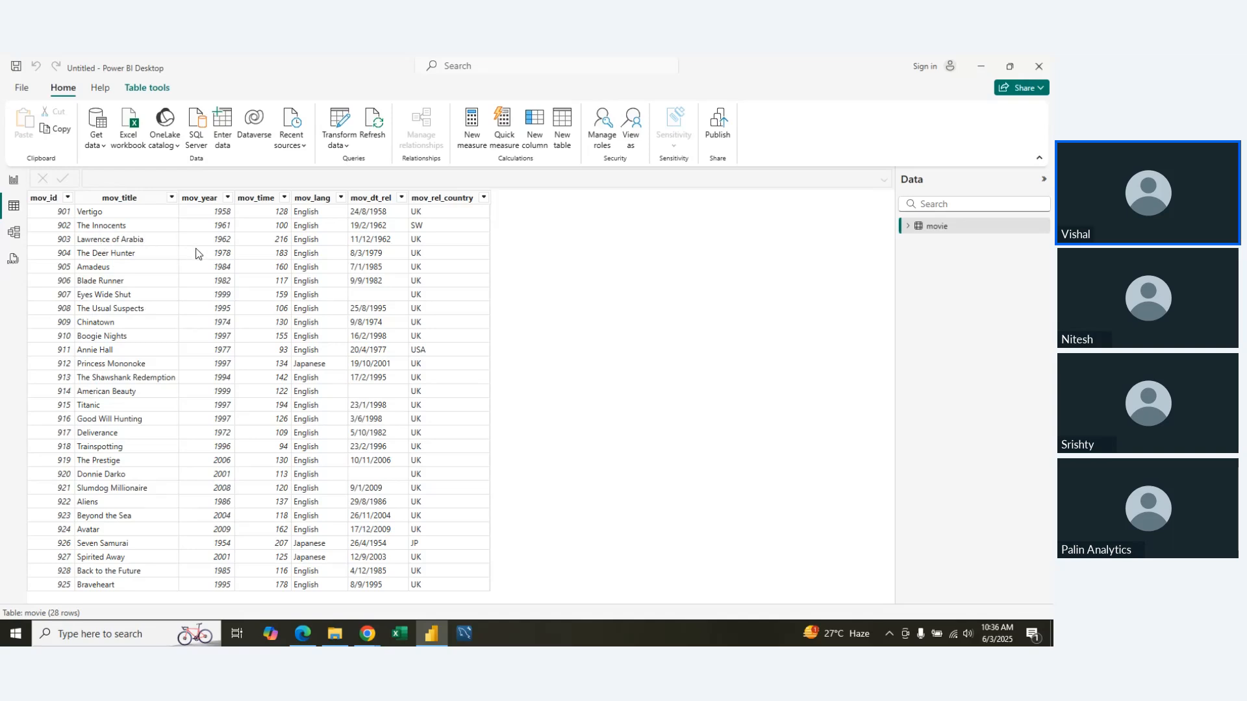
Step: Look at the mov_rel_country column of the movie table and return to the report view
click(441, 198)
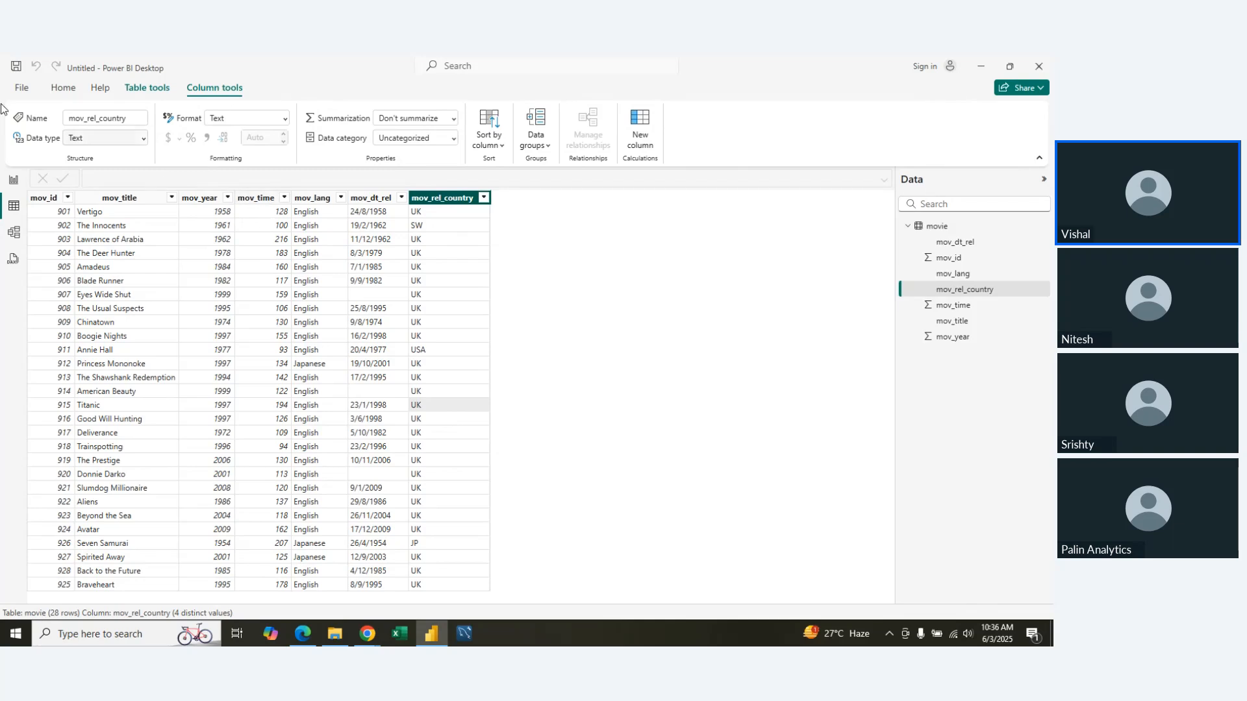
click(56, 91)
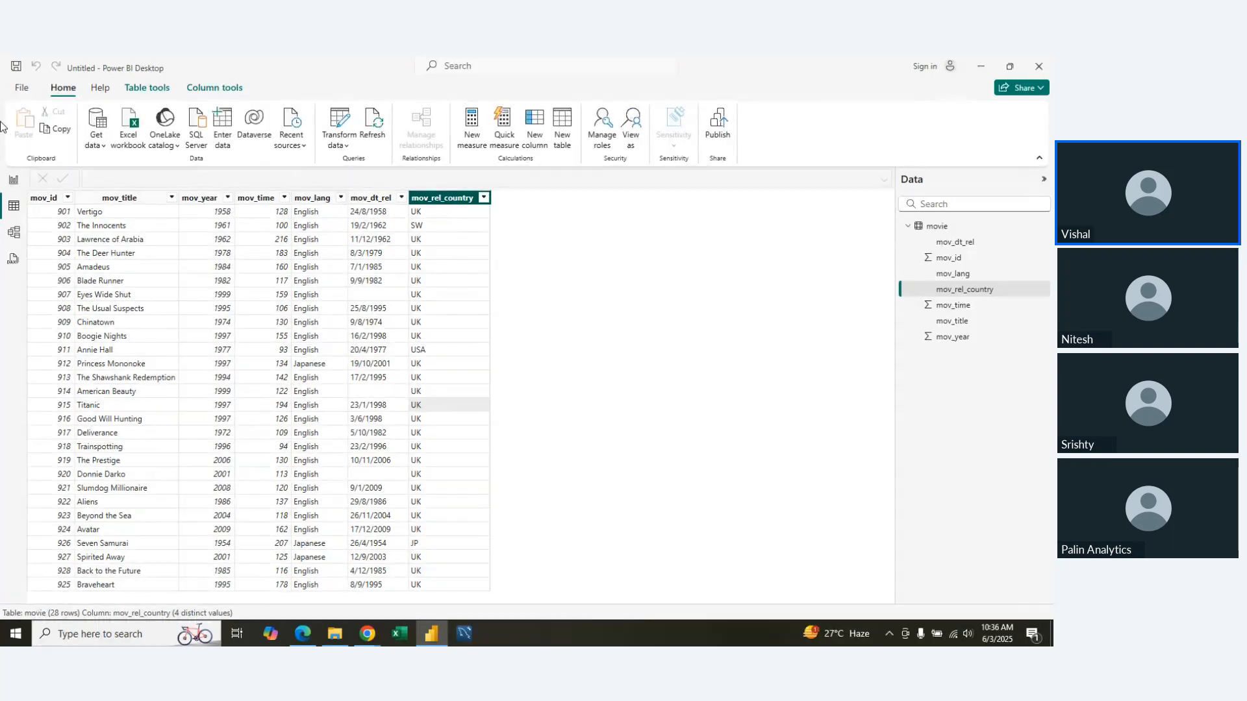
click(13, 180)
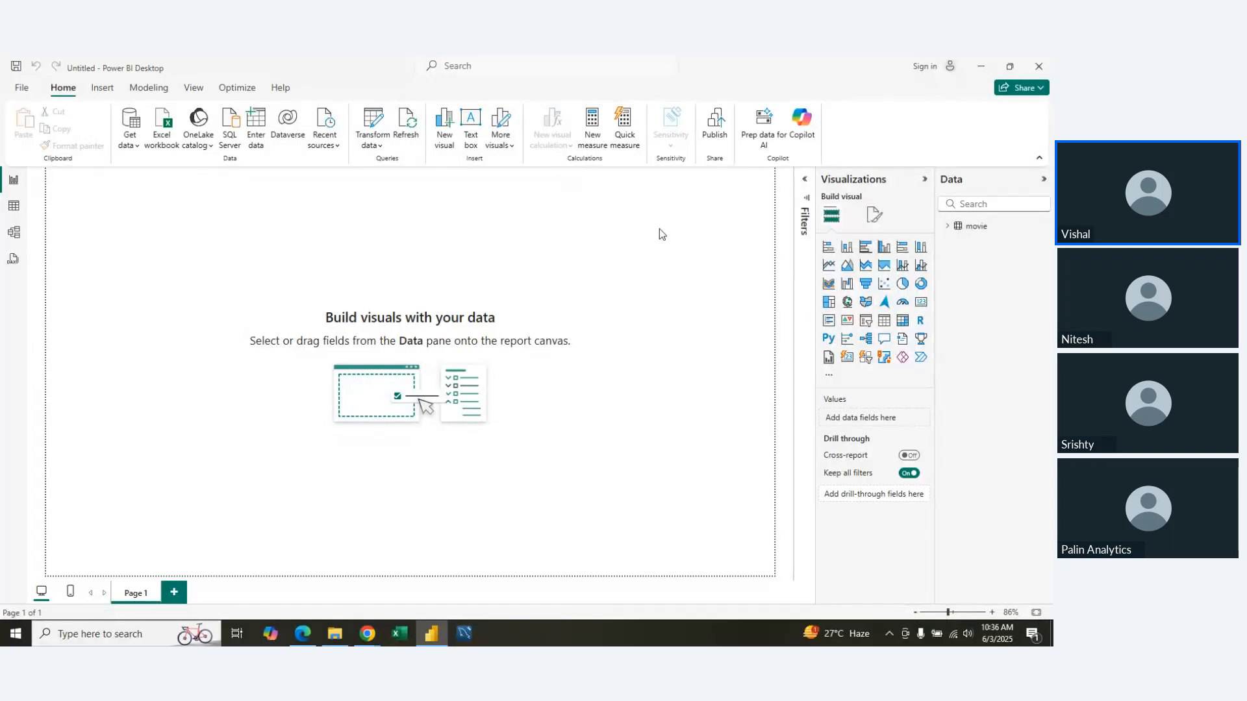
Step: Show the movie table in model view and collapse the Properties and Data panes
click(12, 236)
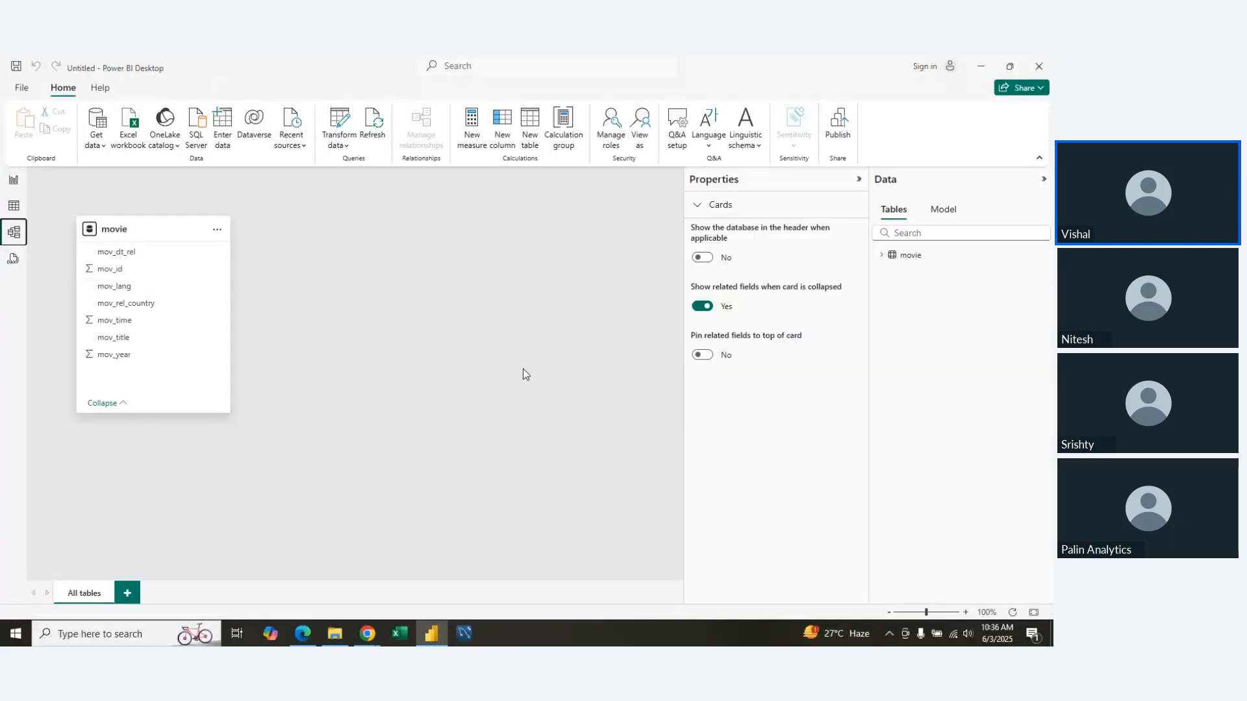
click(854, 178)
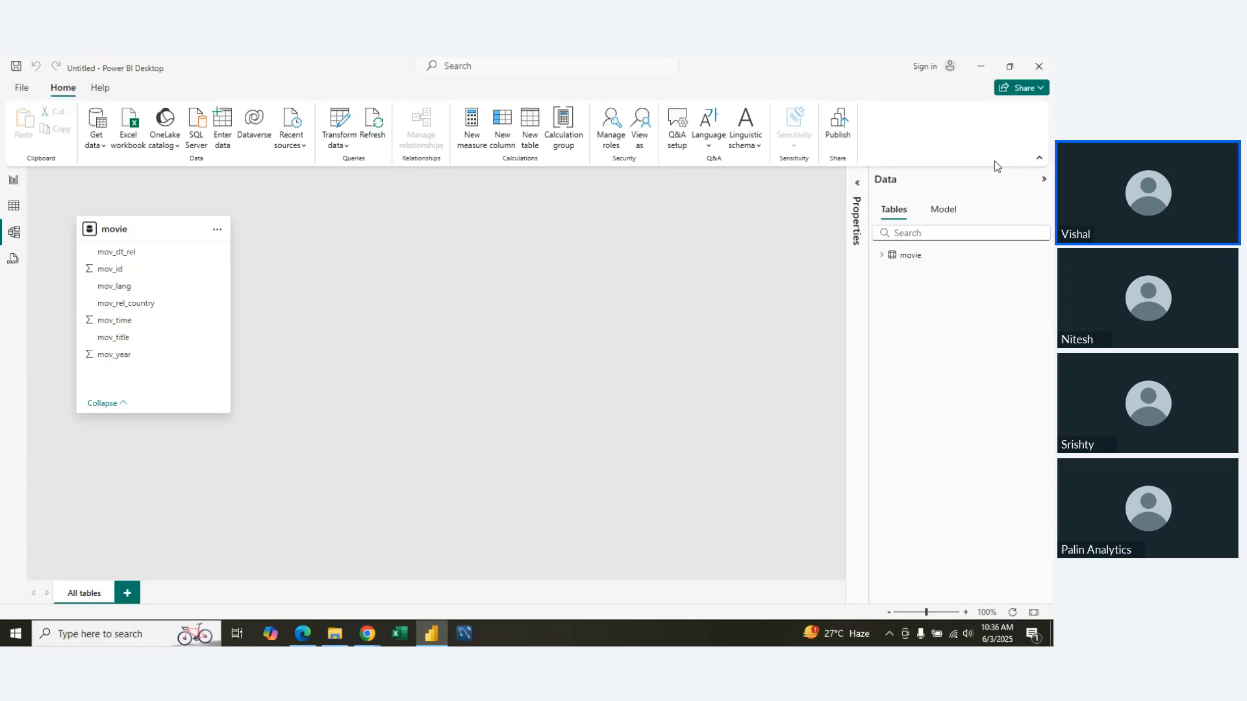
click(1046, 180)
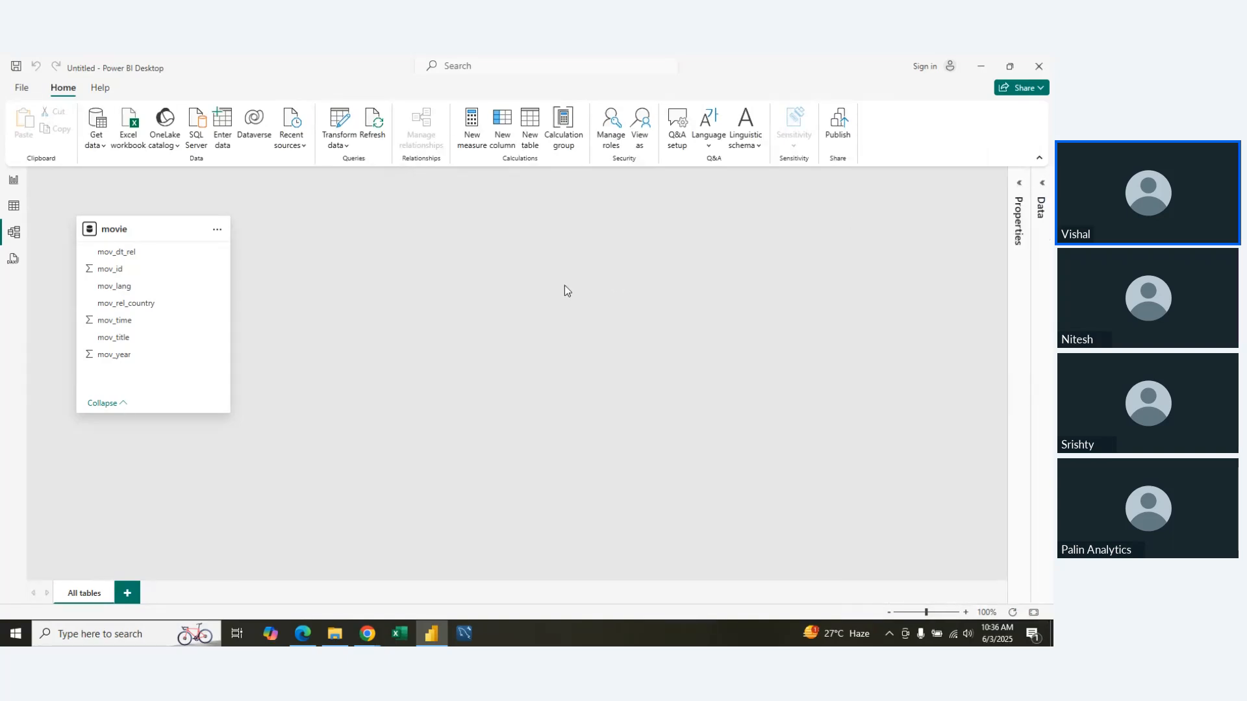
Step: Start a new MySQL database connection from the database data sources
click(102, 153)
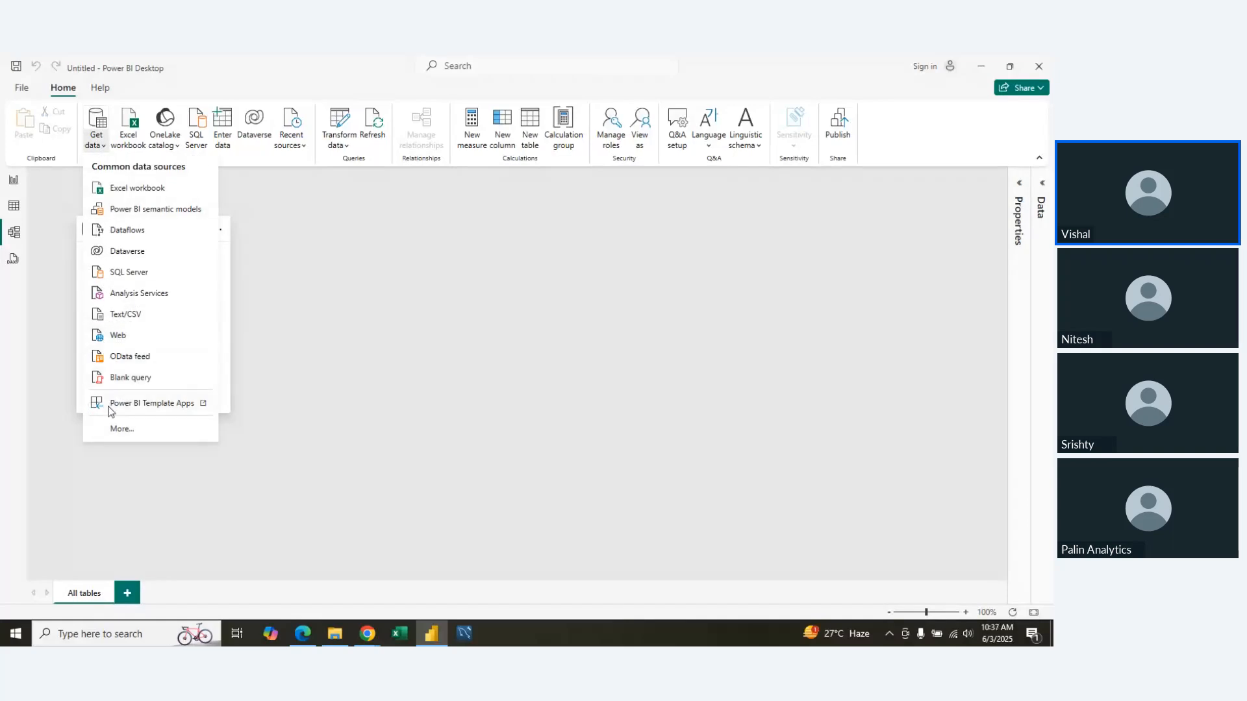
click(113, 426)
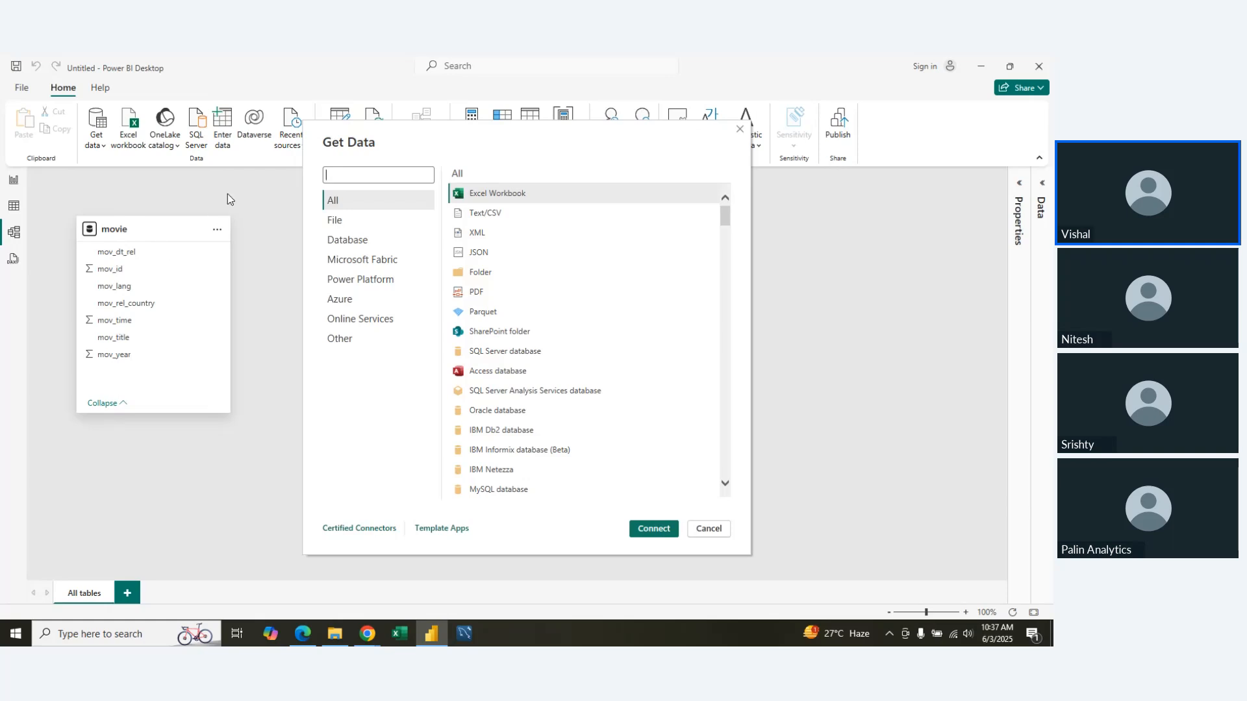
click(351, 240)
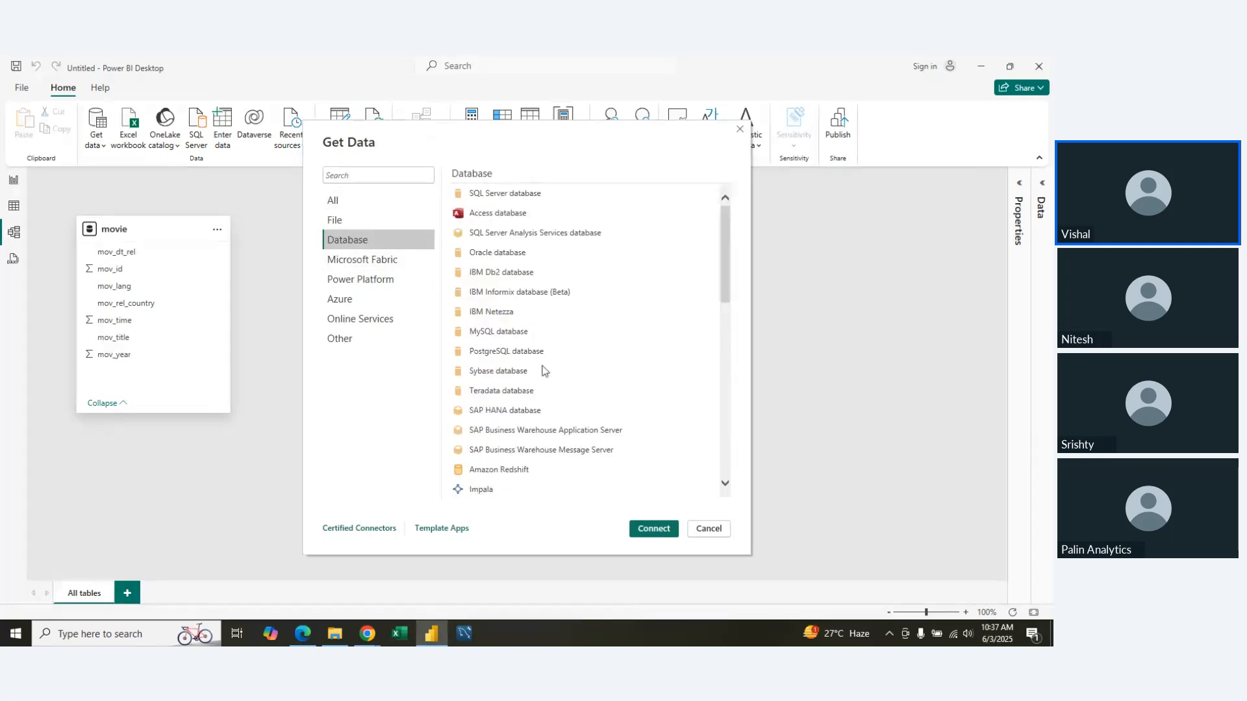
click(503, 332)
click(643, 528)
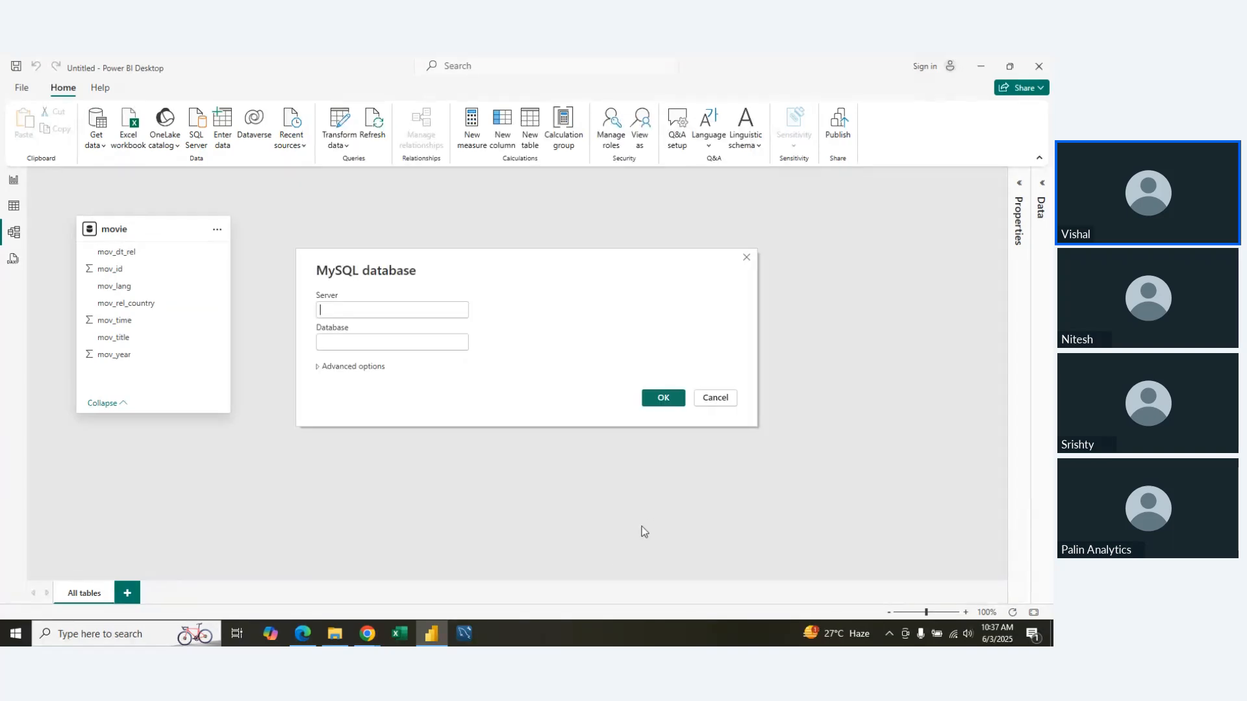
Step: Try to connect to the moviedb database on server localhost, leaving the advanced options at their defaults
text(localhost)
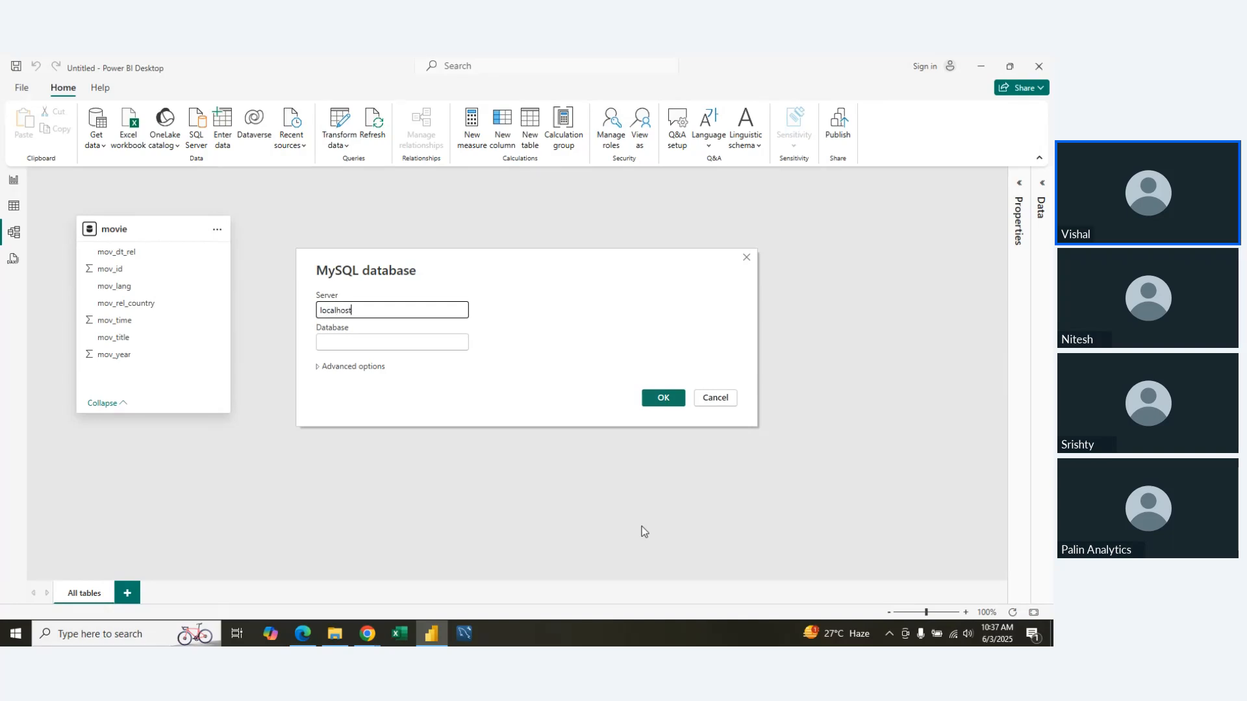
click(375, 348)
text(m)
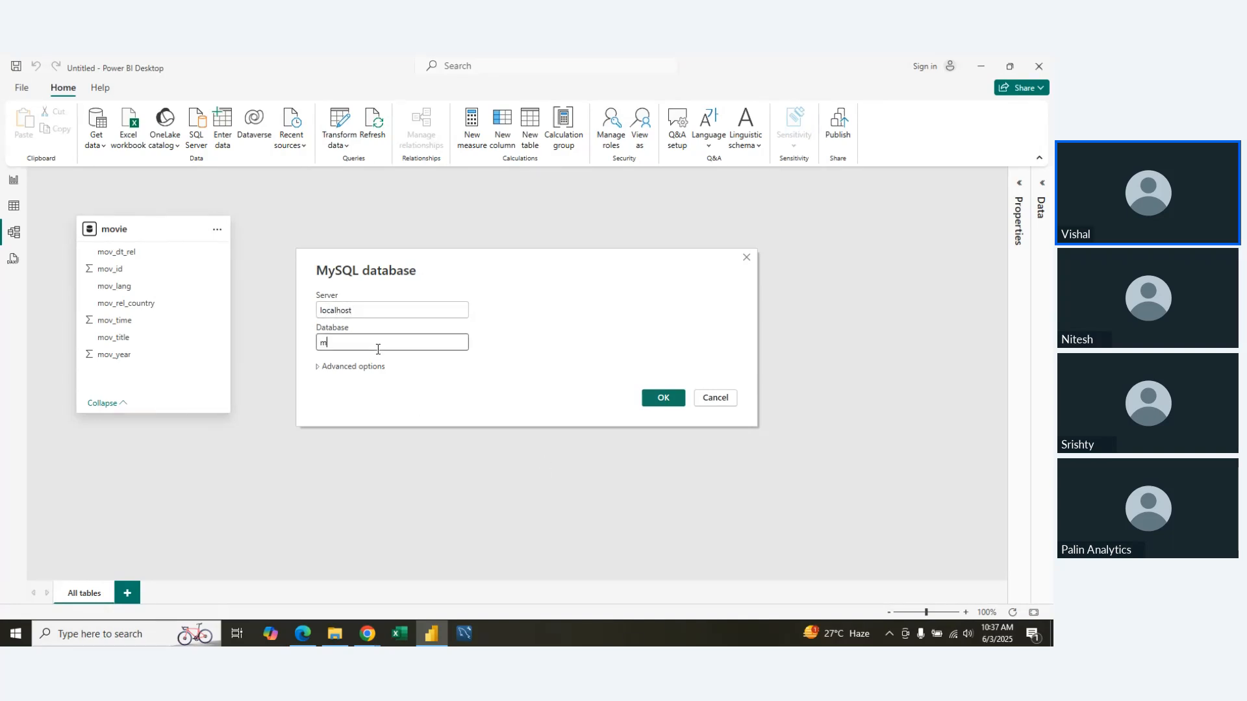
text(oviedb)
click(329, 368)
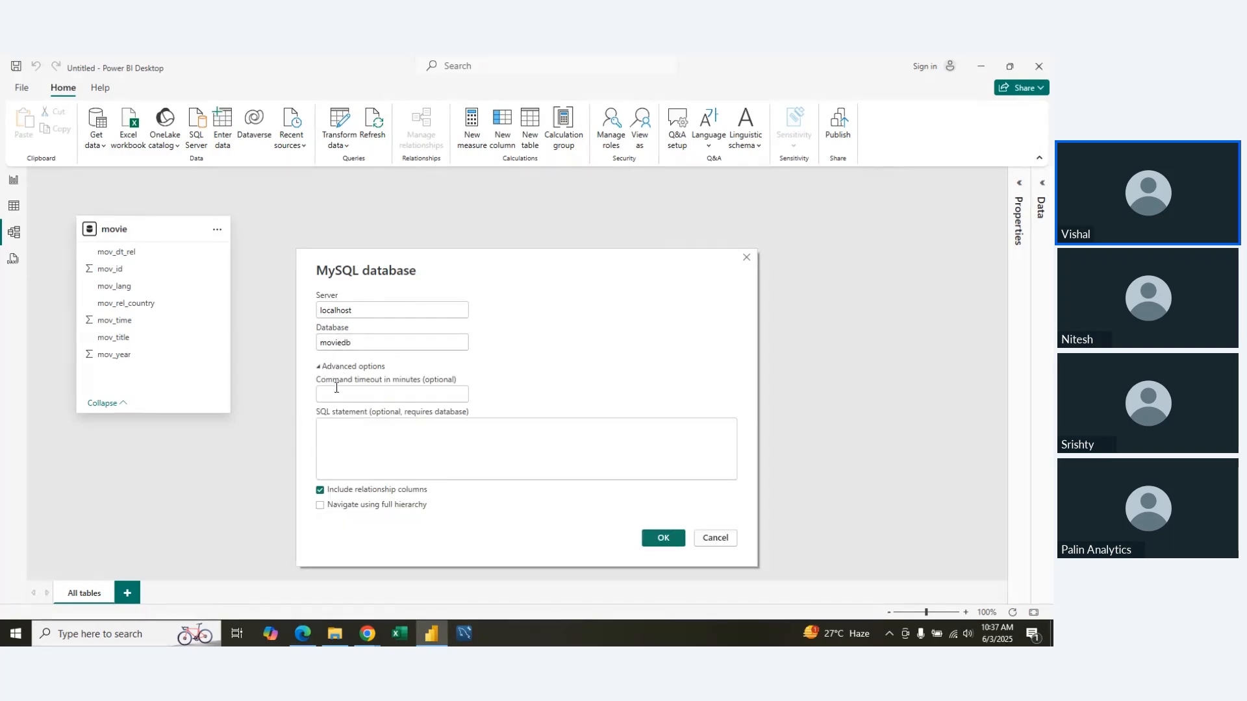
click(343, 458)
click(657, 537)
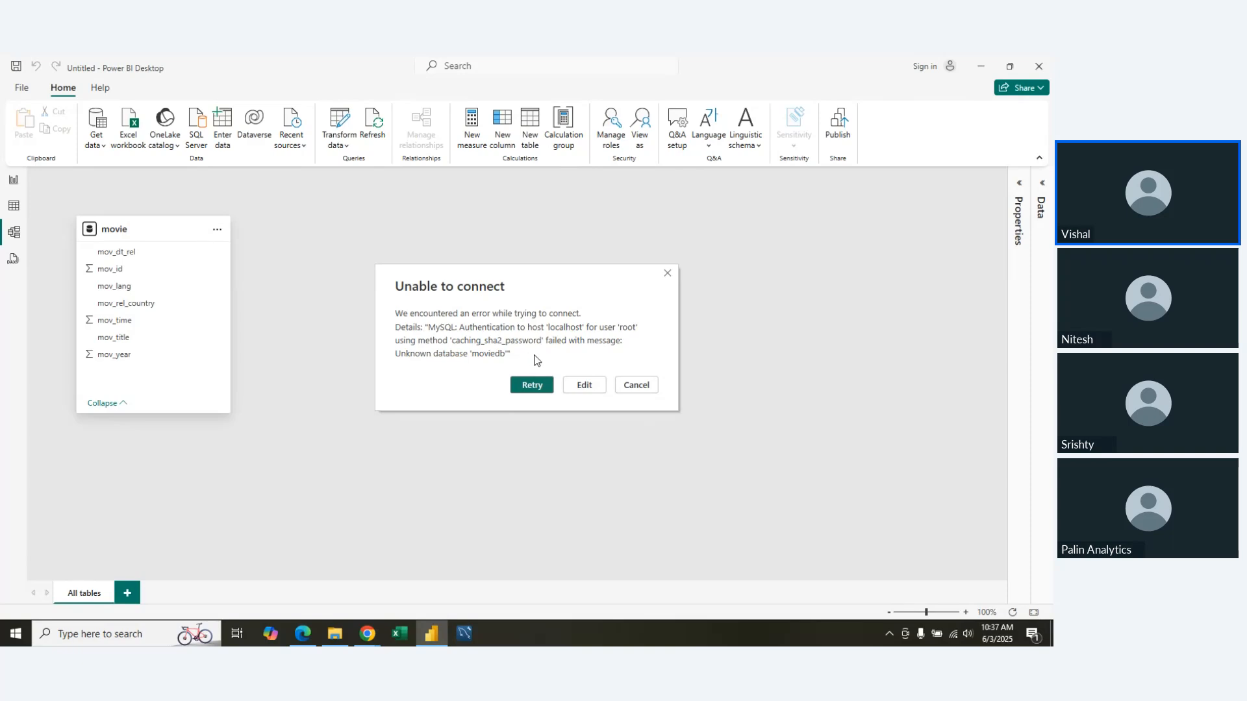
Step: Retry the connection to localhost with the database name moviedb
click(583, 383)
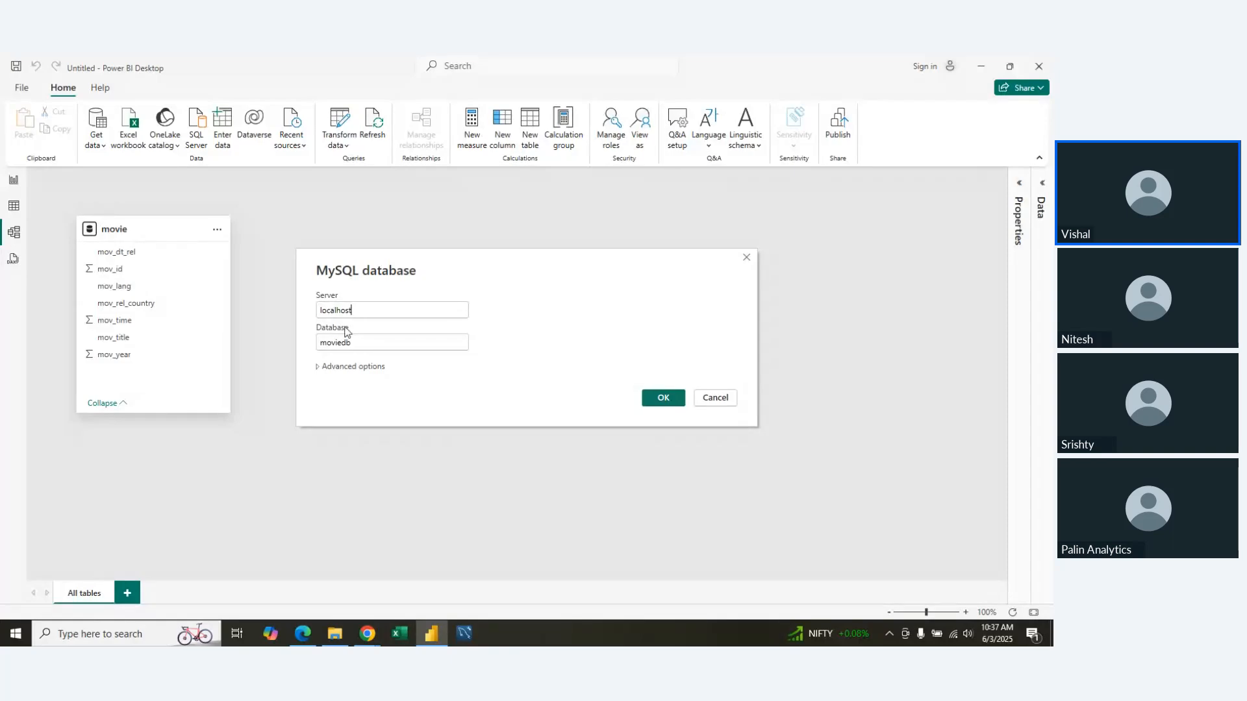
click(668, 403)
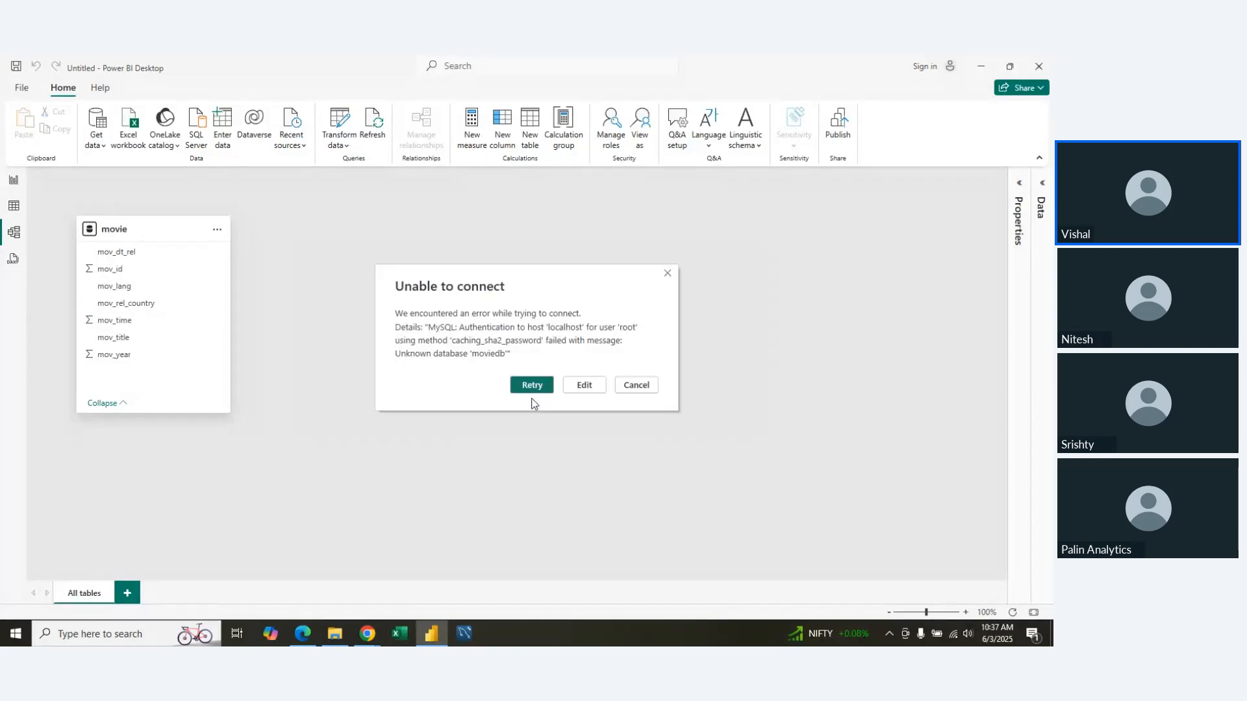
click(535, 389)
Step: Correct the database name to movie_db and connect to it
click(585, 385)
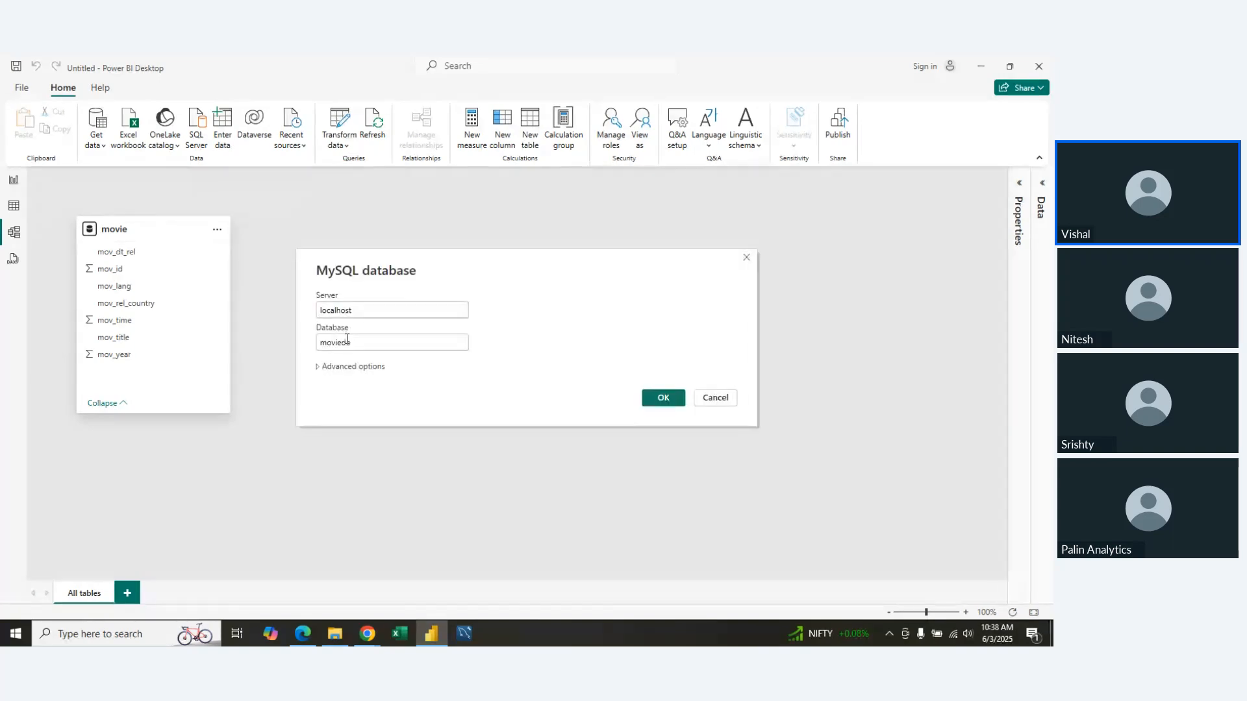
click(347, 339)
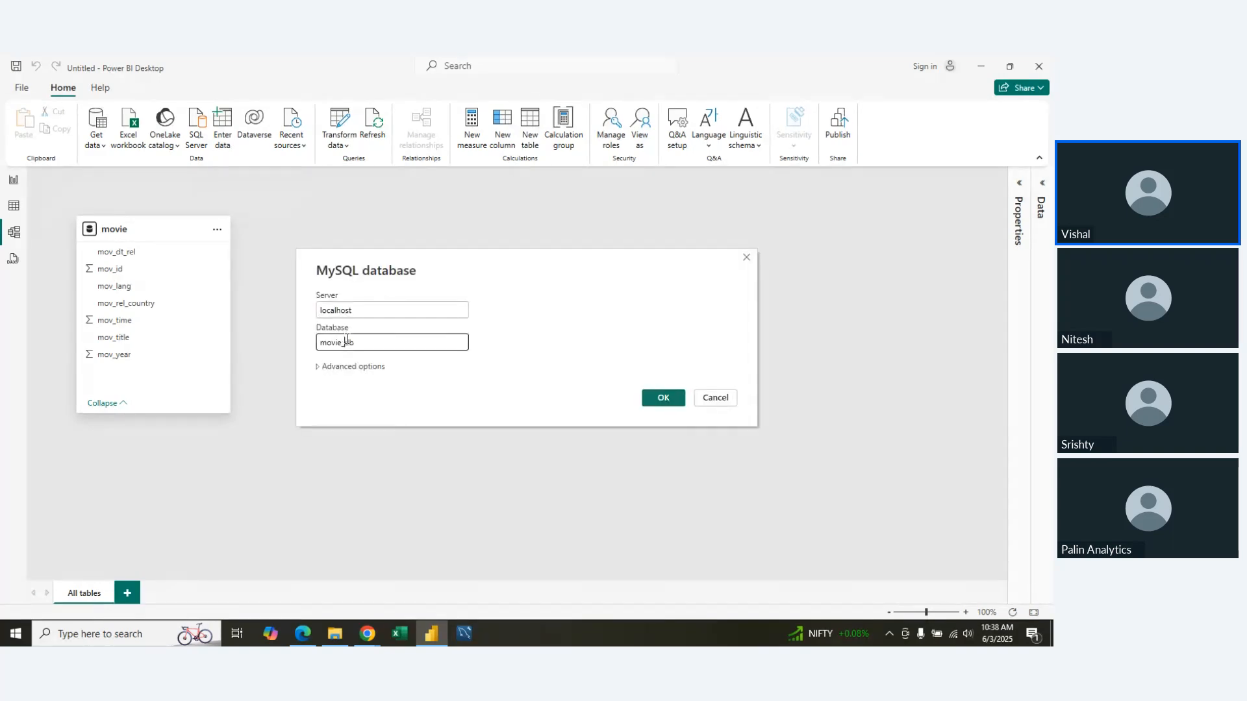
click(663, 399)
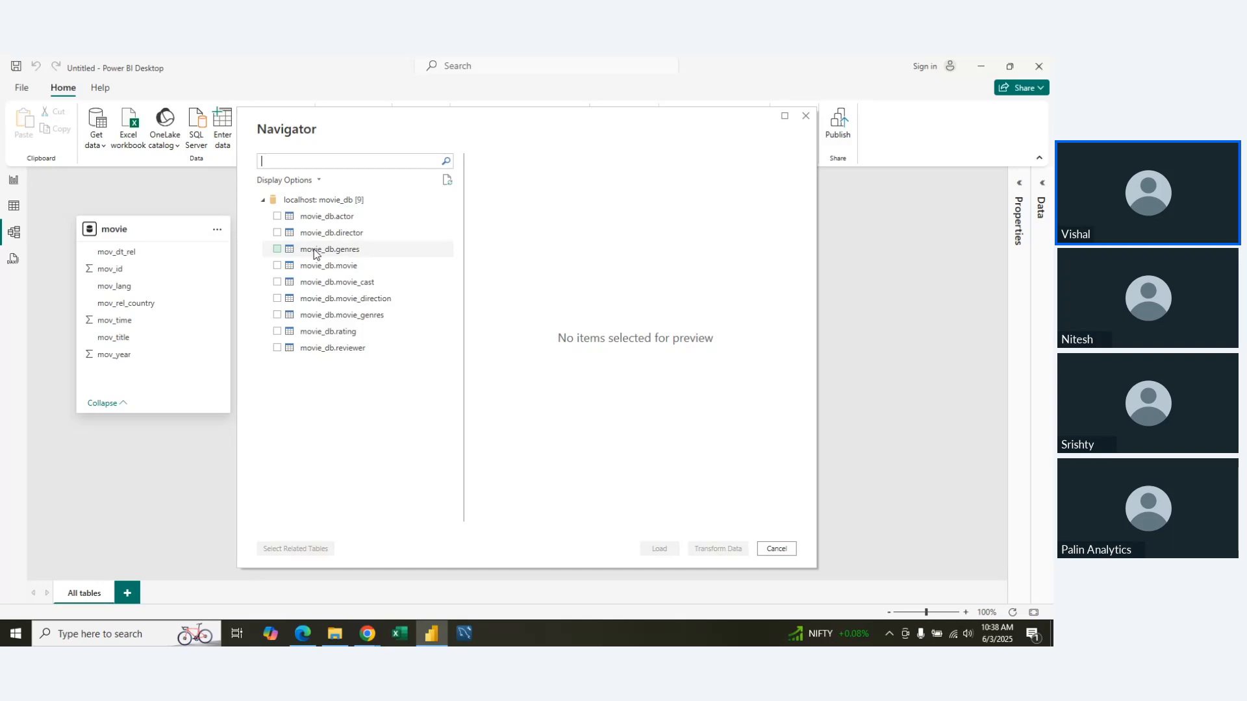
Step: Load the movie_db.rating table into the model and place its card below and to the right of the movie table
click(277, 331)
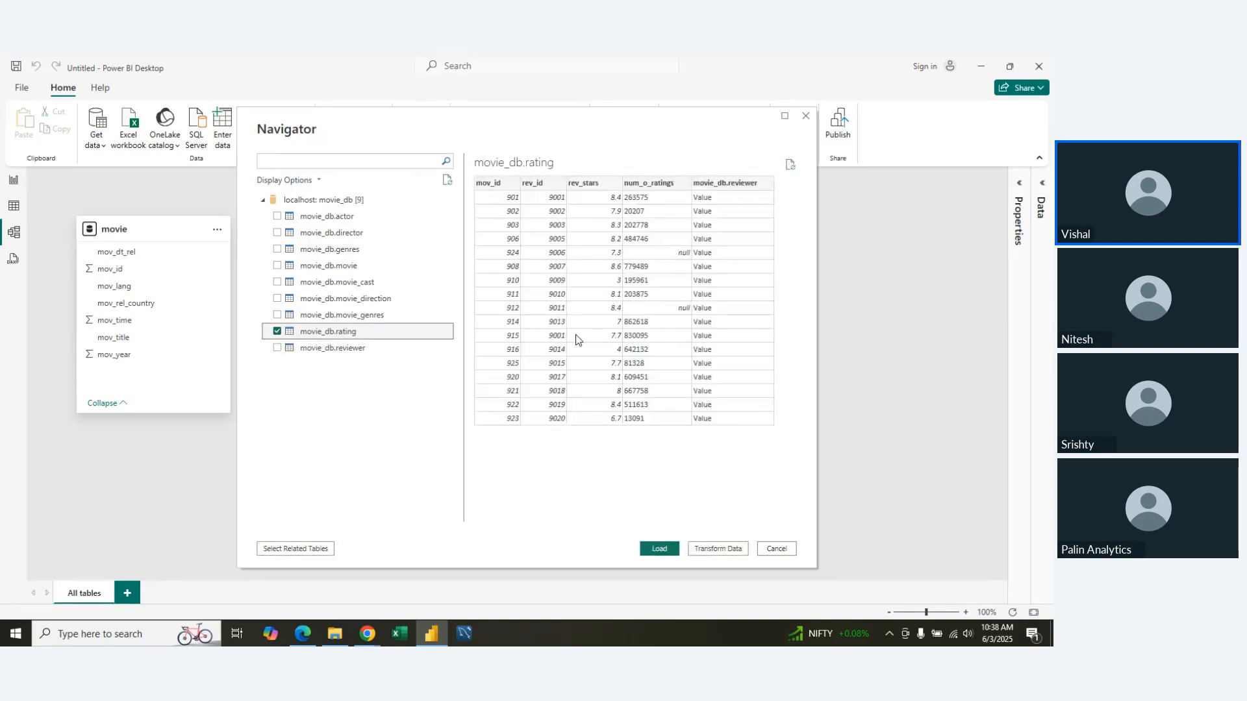
click(660, 548)
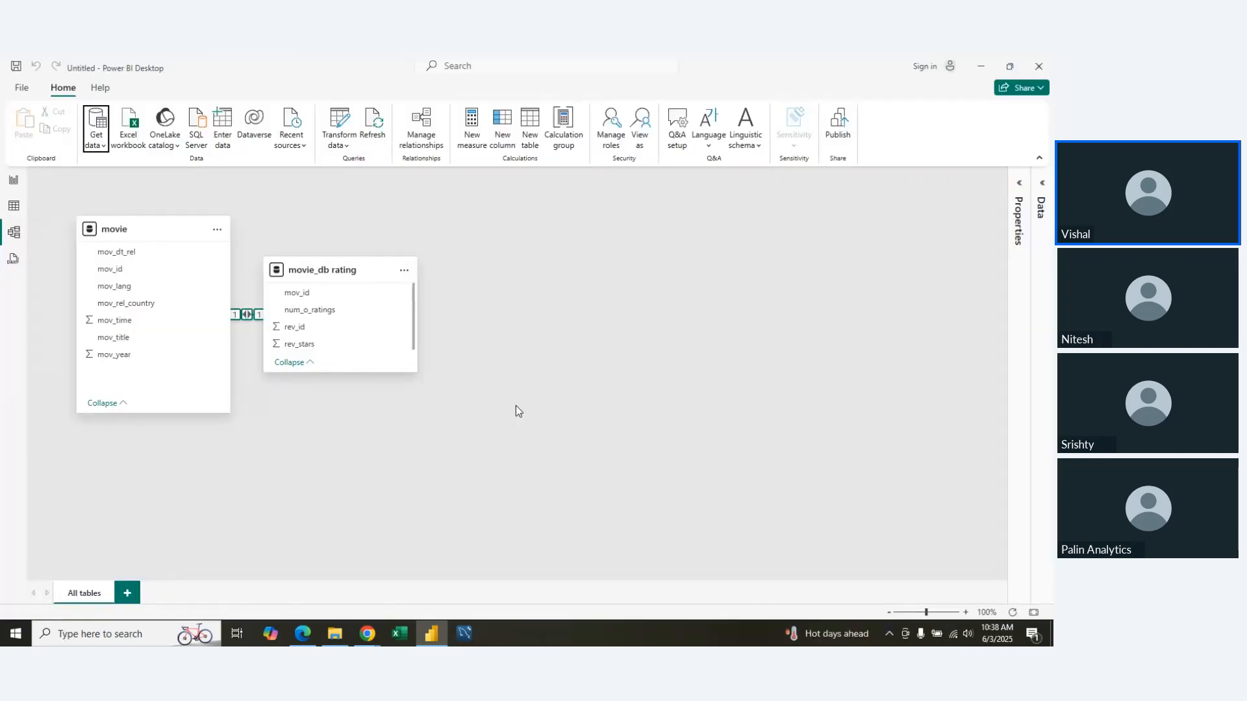
drag(337, 269, 394, 440)
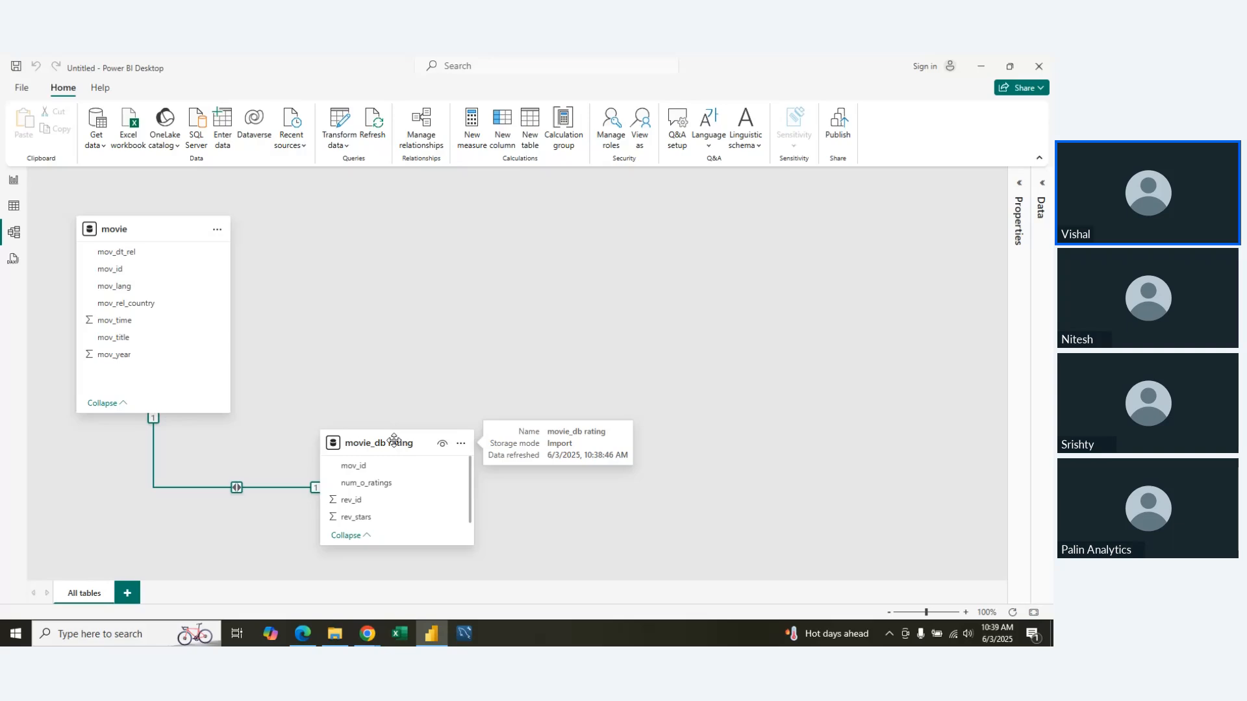
Step: Switch to Chrome and search the web for "csv to json" in a new tab
mouse_move(368, 634)
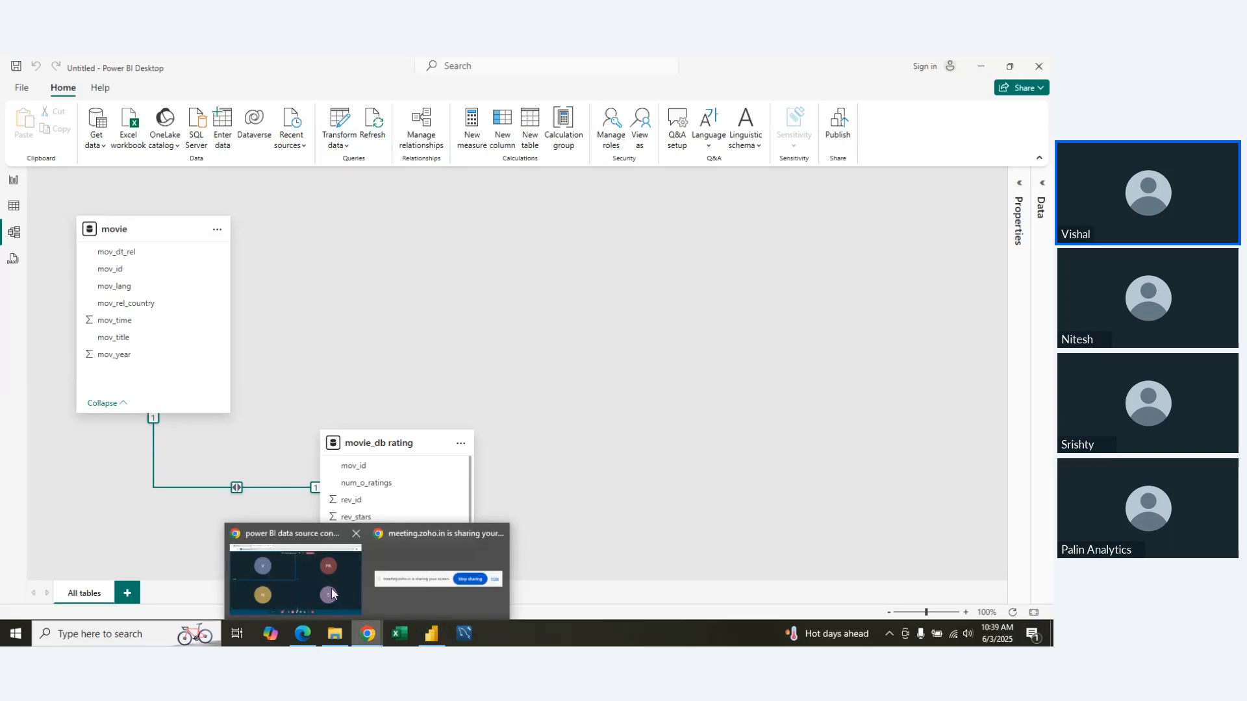
click(317, 585)
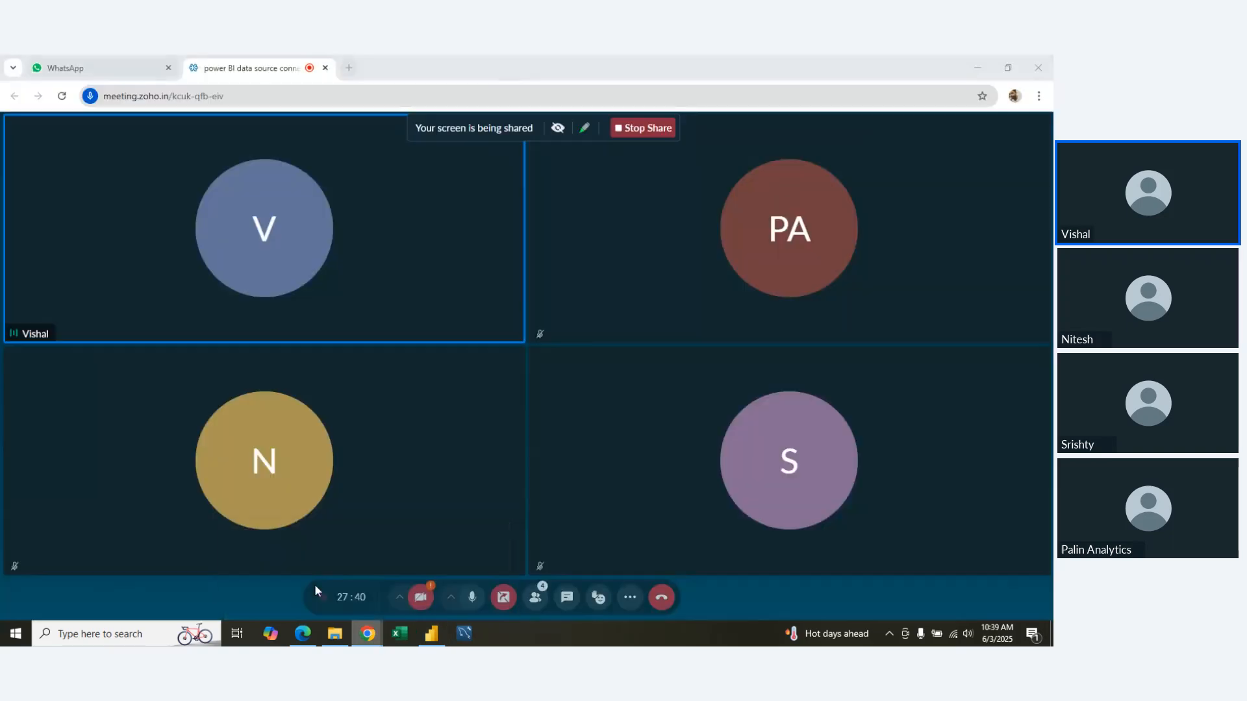
click(350, 70)
click(368, 91)
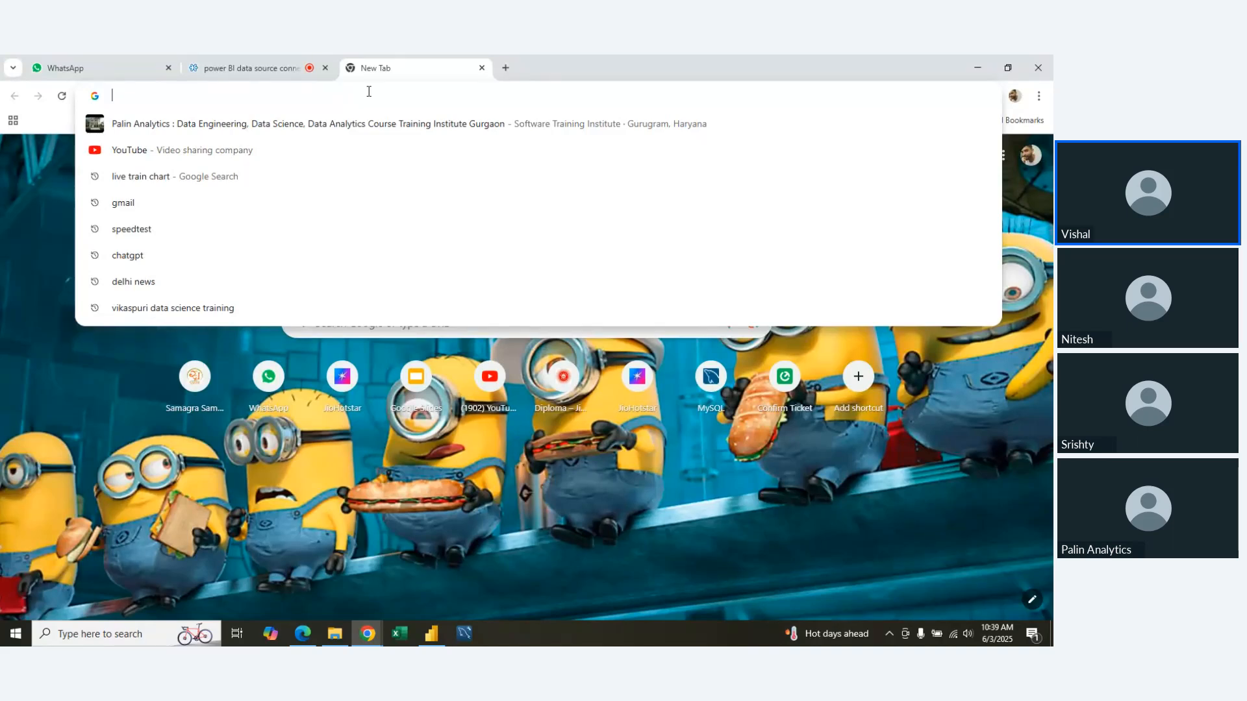
text(csv )
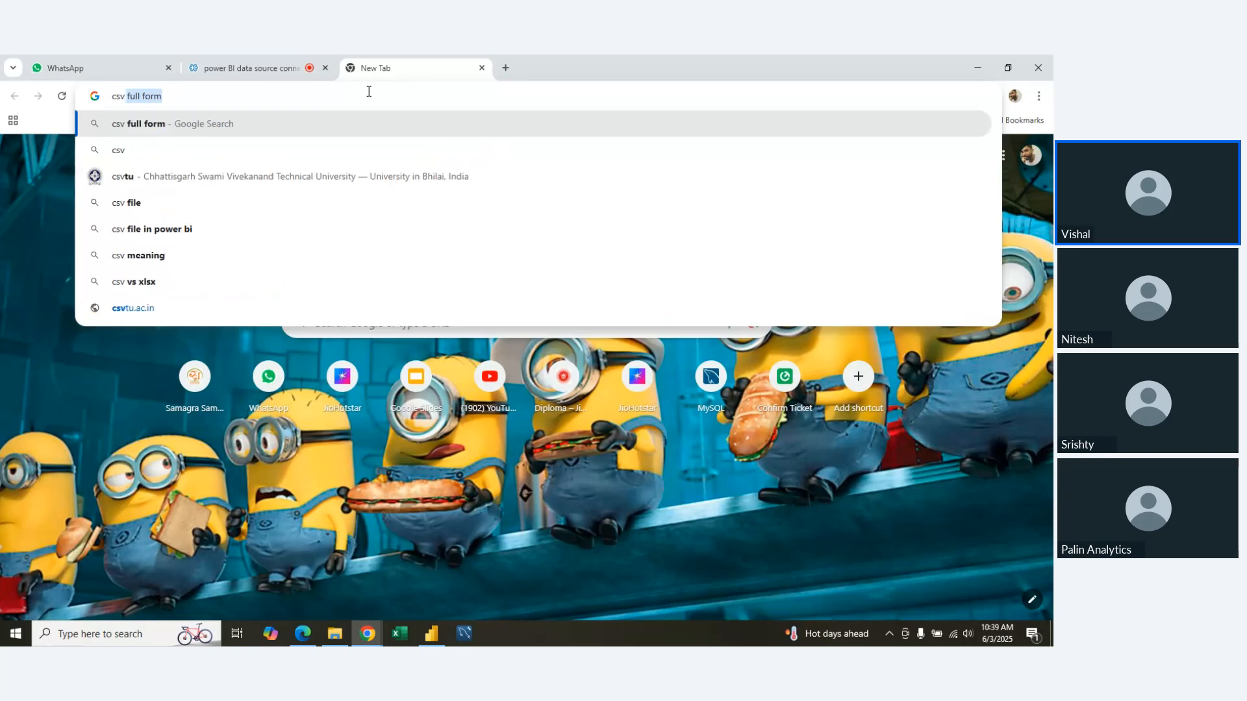
text(to)
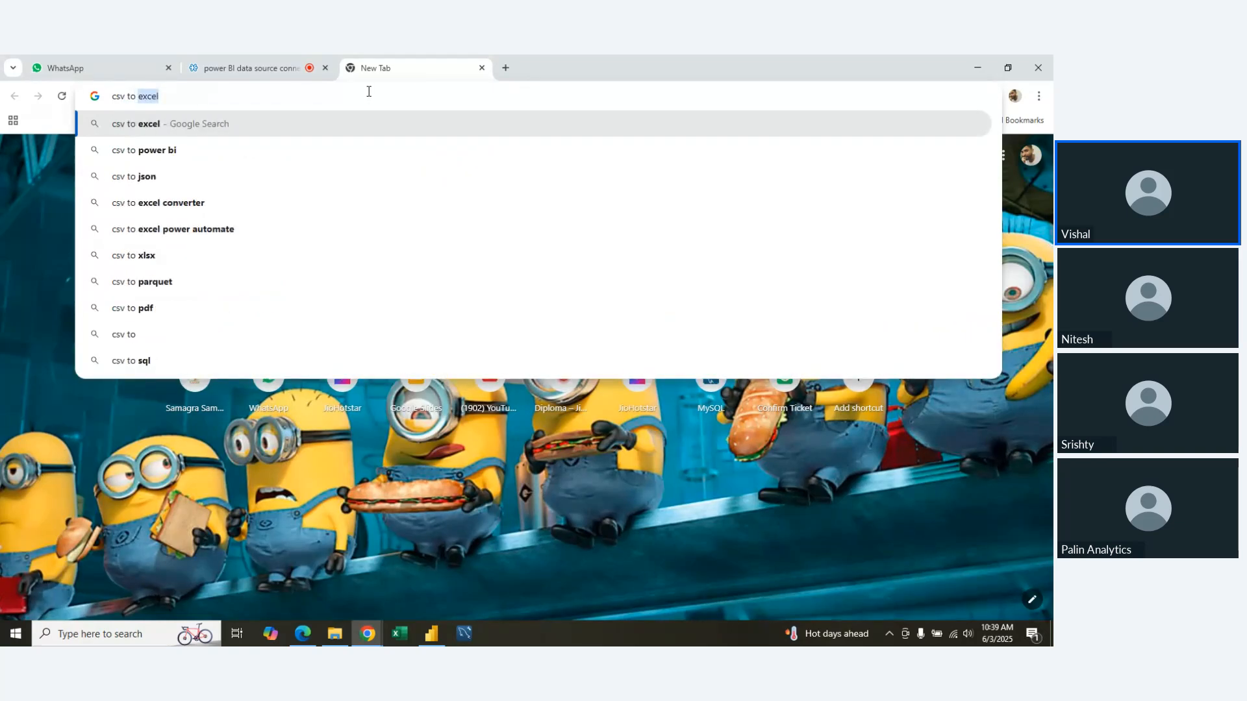
key(Down)
key(Down)
key(Return)
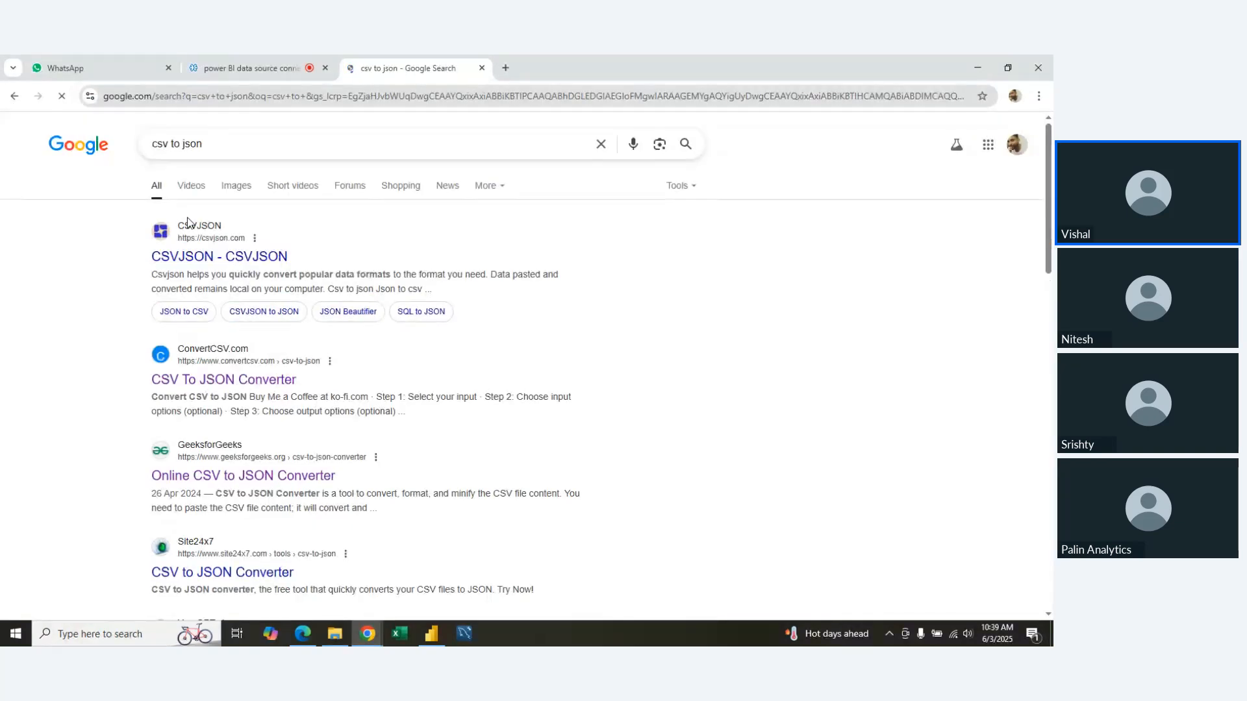
Step: Open CSVJSON's CSV to JSON converter and upload the reviewer file from New folder on the Desktop
click(209, 261)
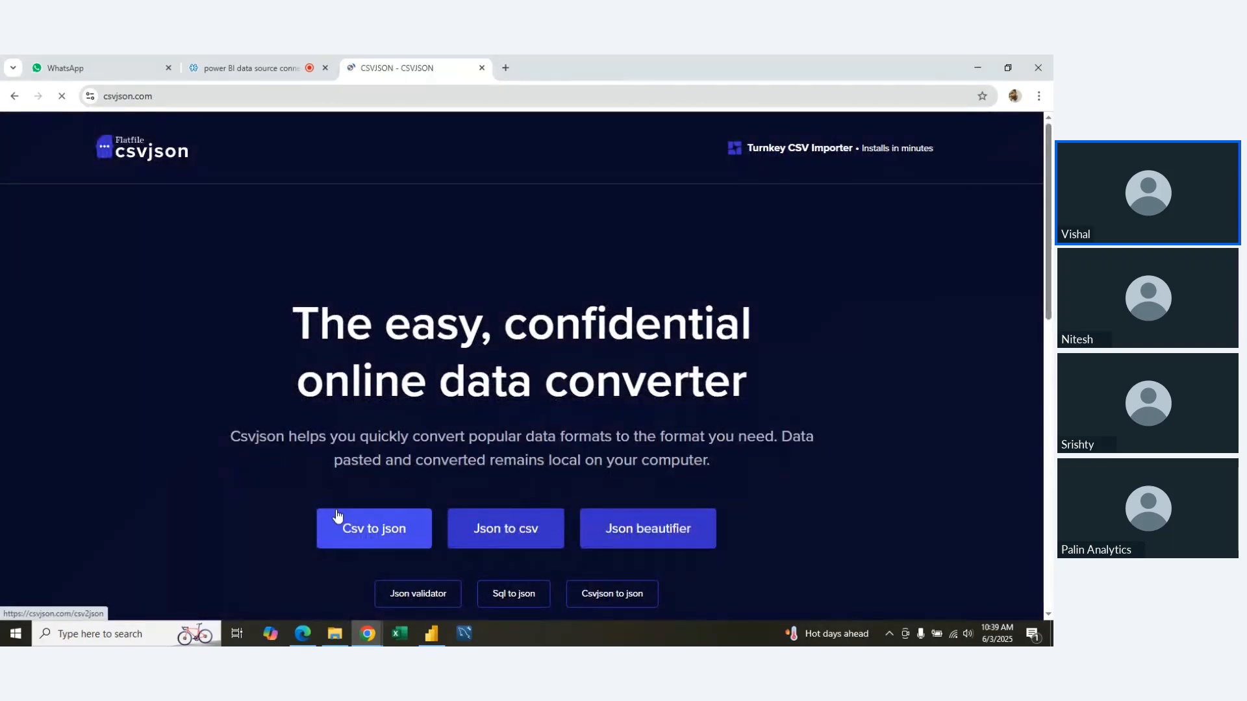
click(375, 530)
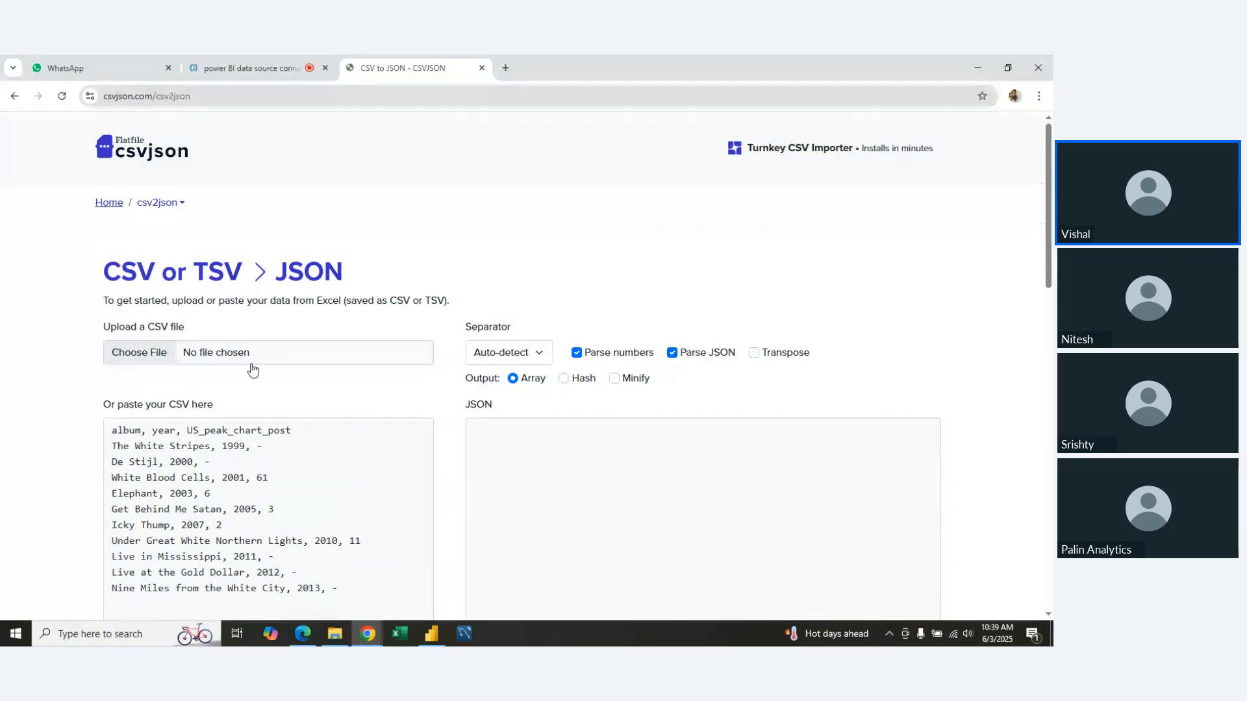
click(162, 354)
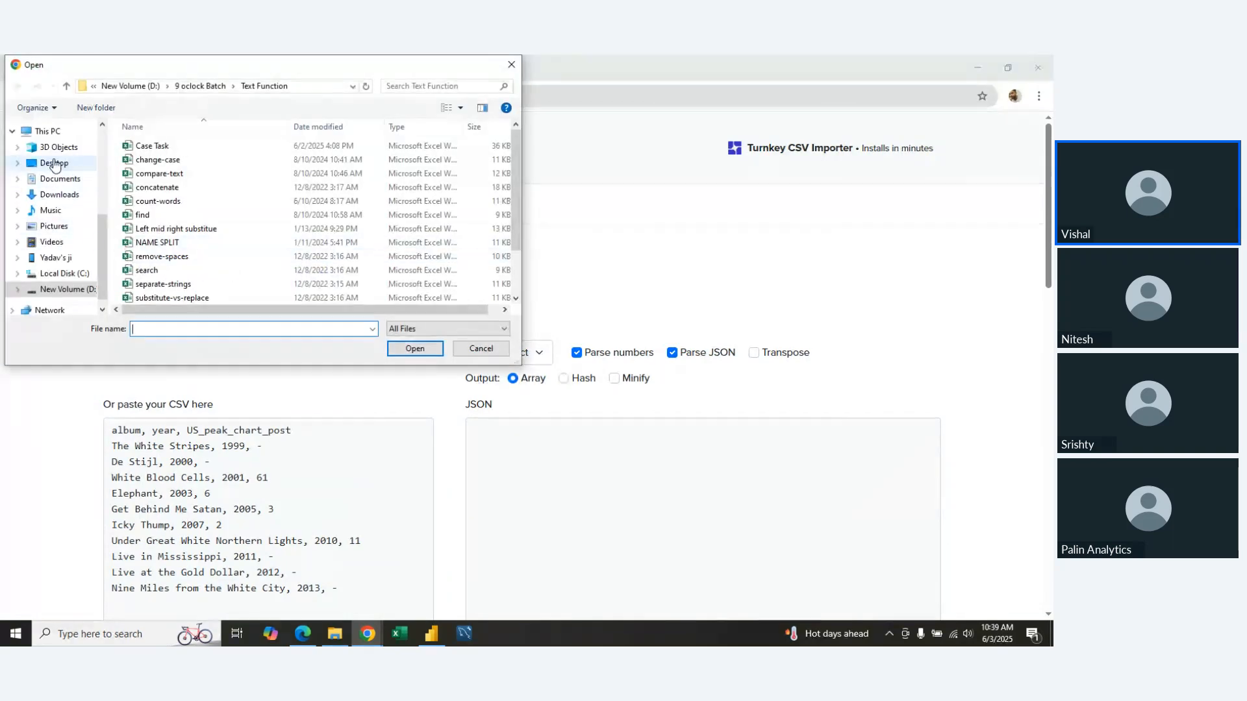
click(54, 163)
double_click(178, 172)
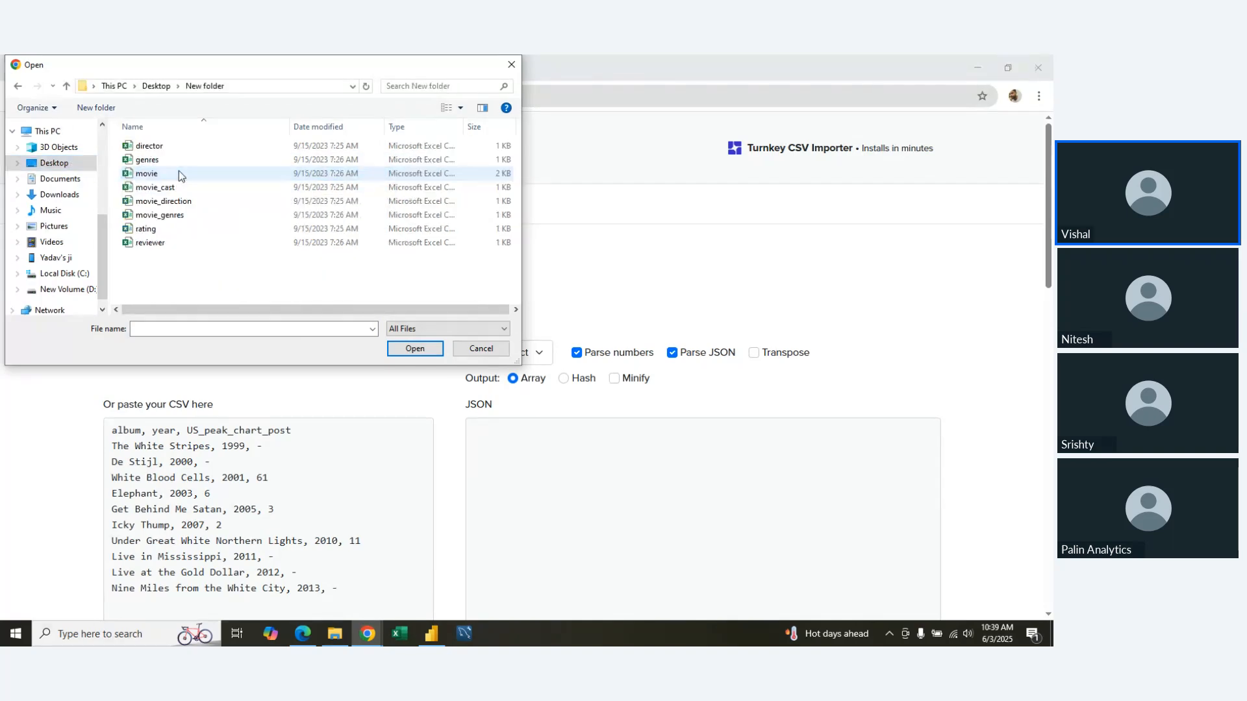
click(162, 231)
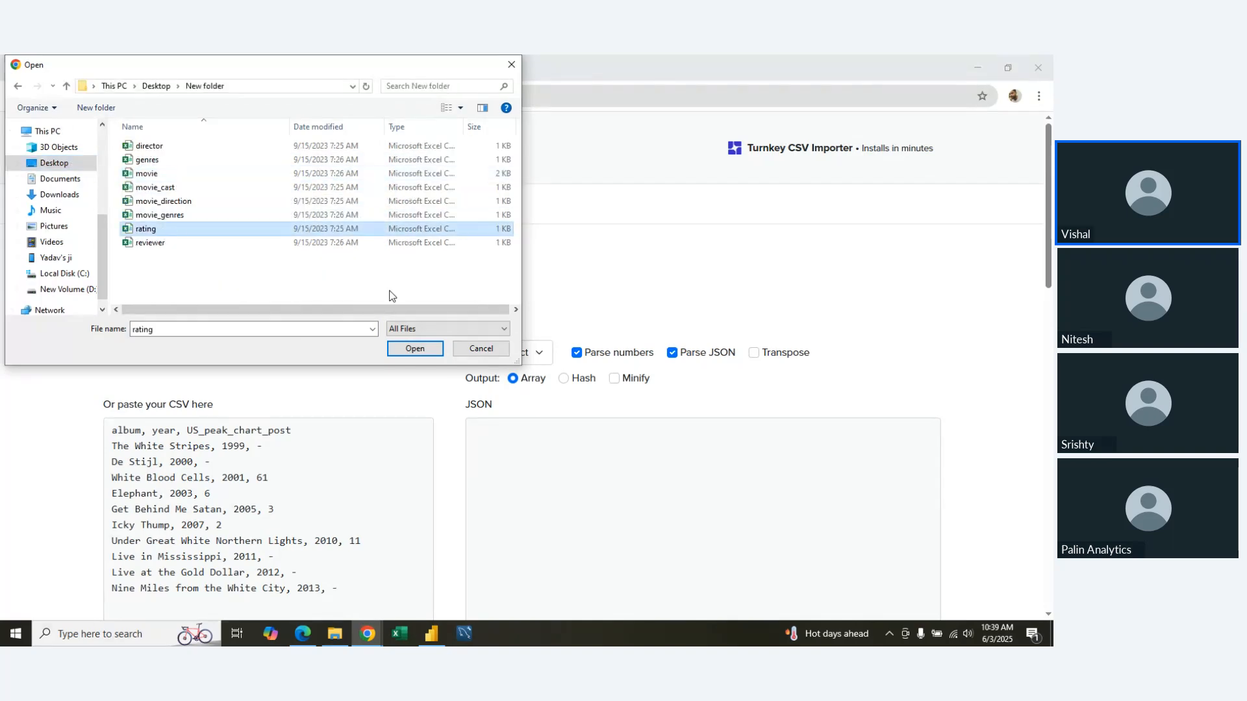
click(159, 243)
click(413, 350)
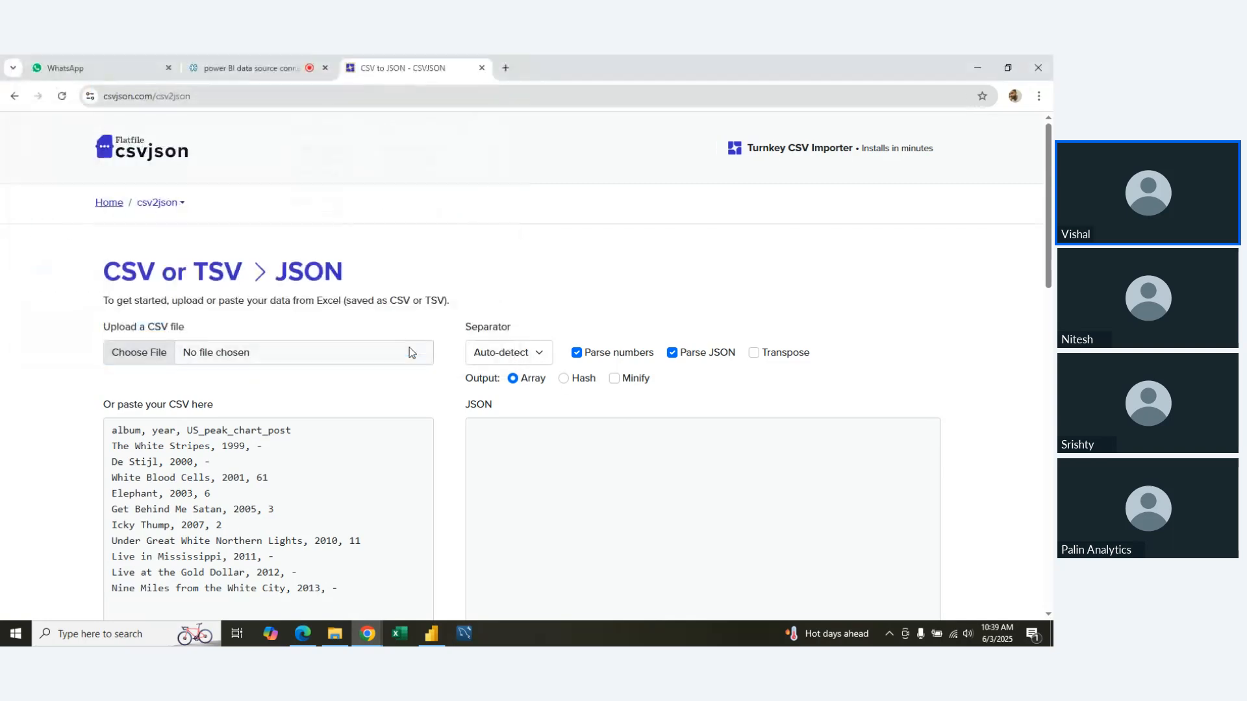
Step: Convert the uploaded reviewer data to JSON and download the result
scroll(293, 492, down, 1)
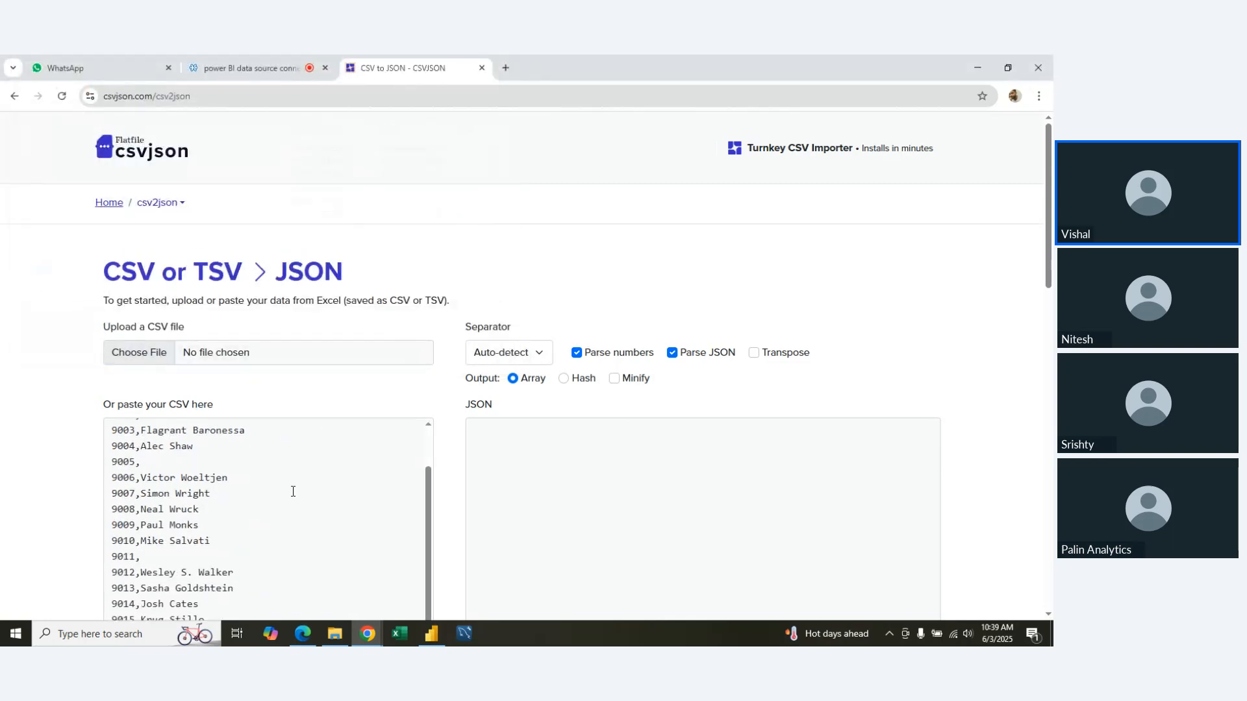
scroll(13, 468, down, 5)
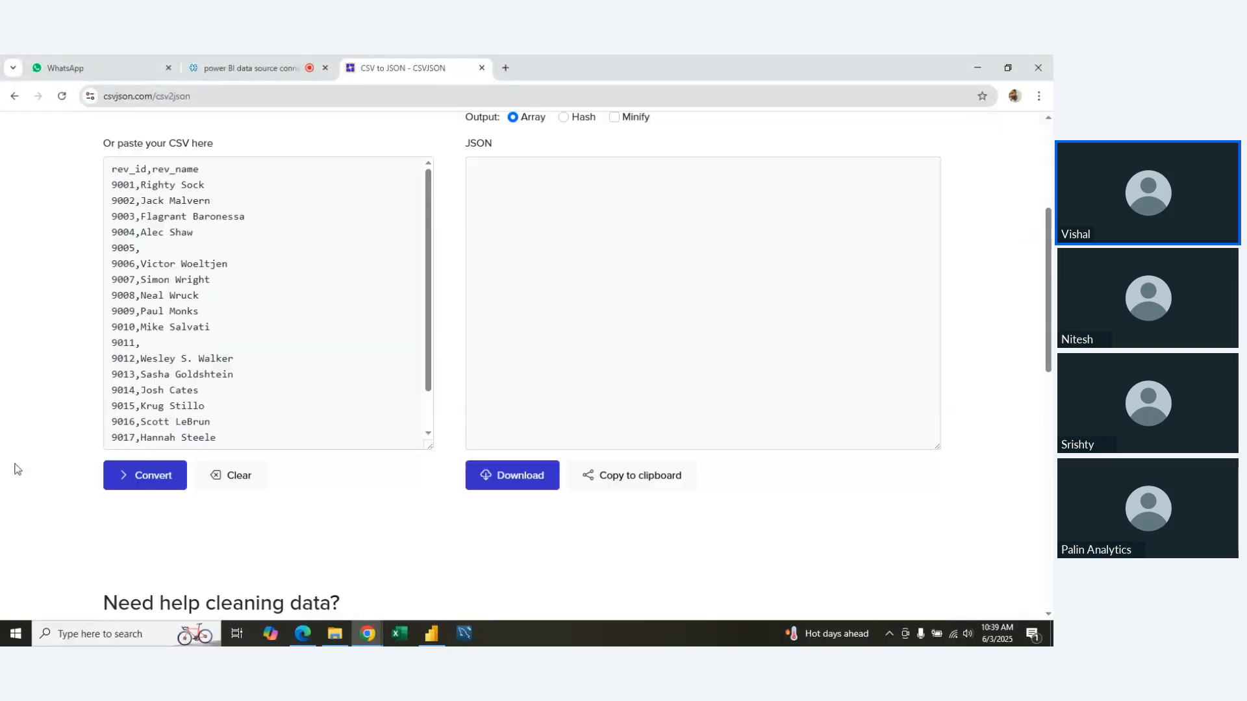
click(152, 381)
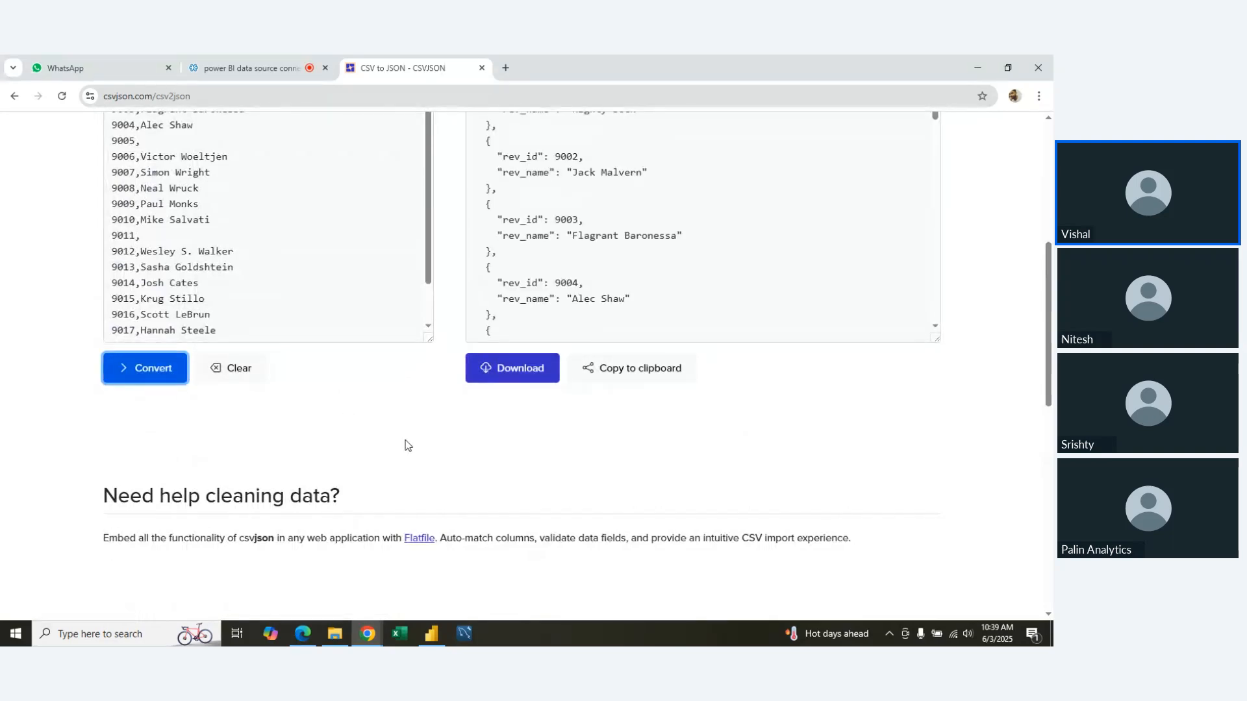
click(505, 369)
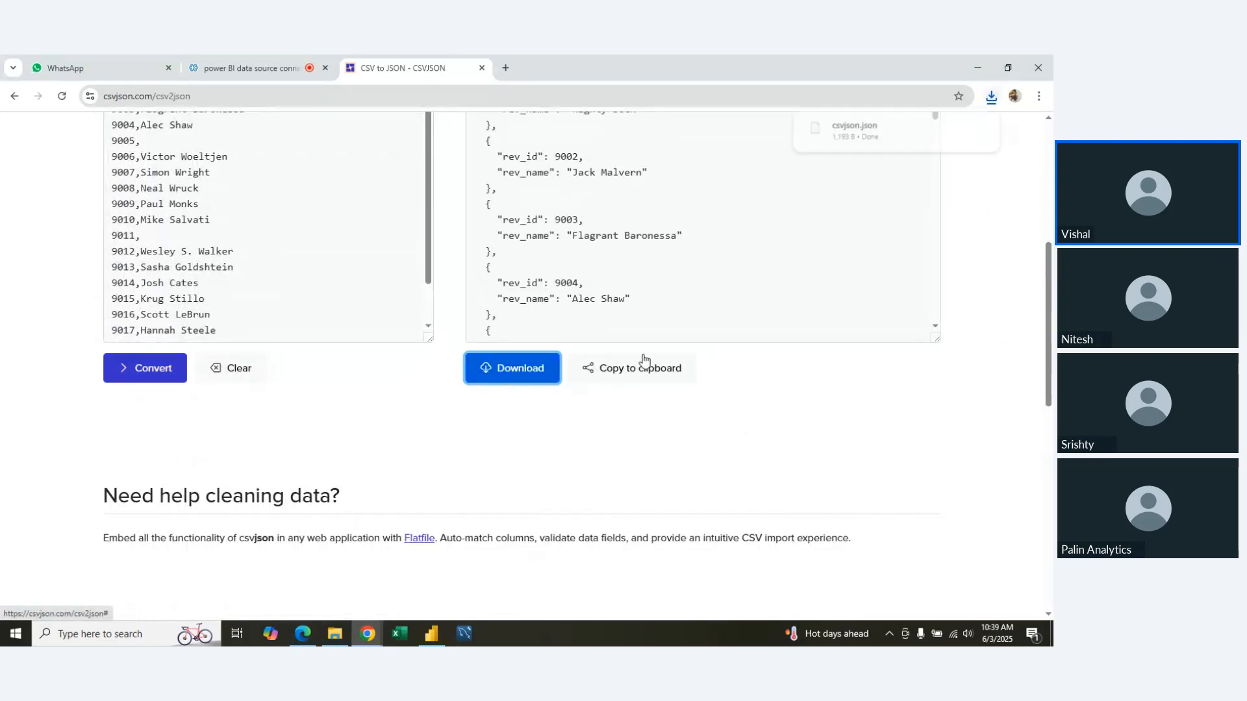
Step: Show the downloaded csvjson.json file in its folder, minimize that window and switch back to Power BI Desktop
click(956, 127)
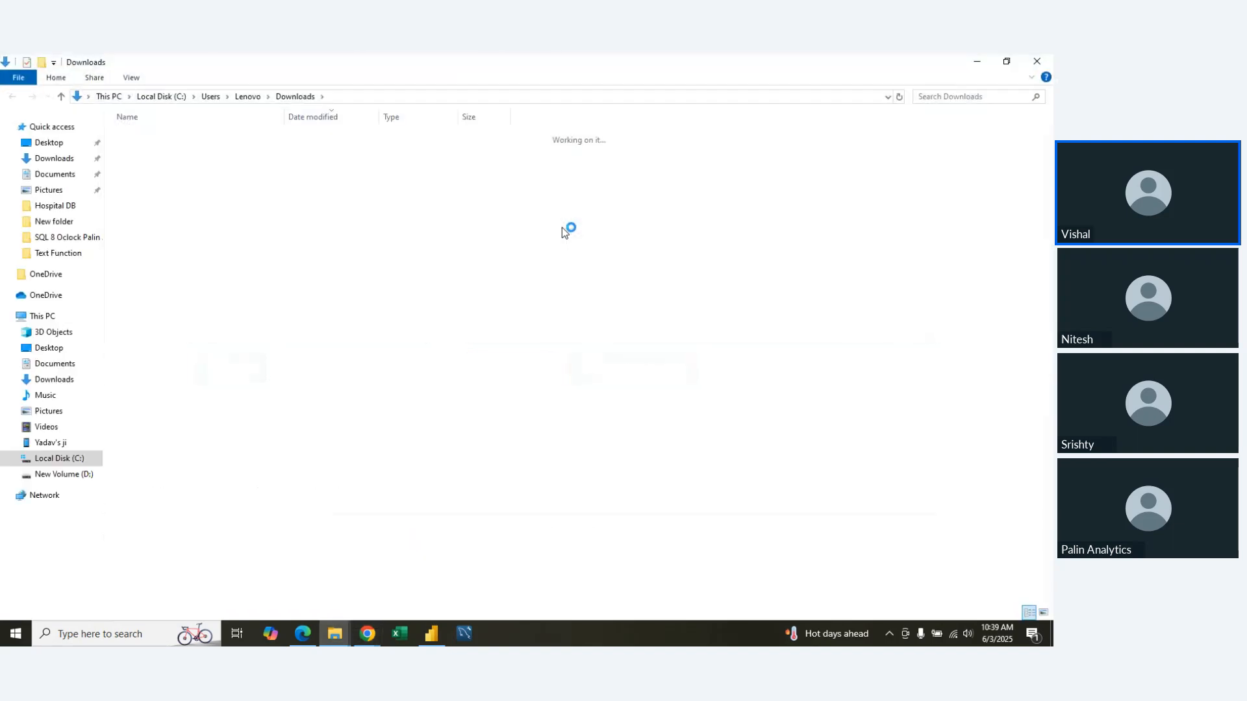
click(976, 61)
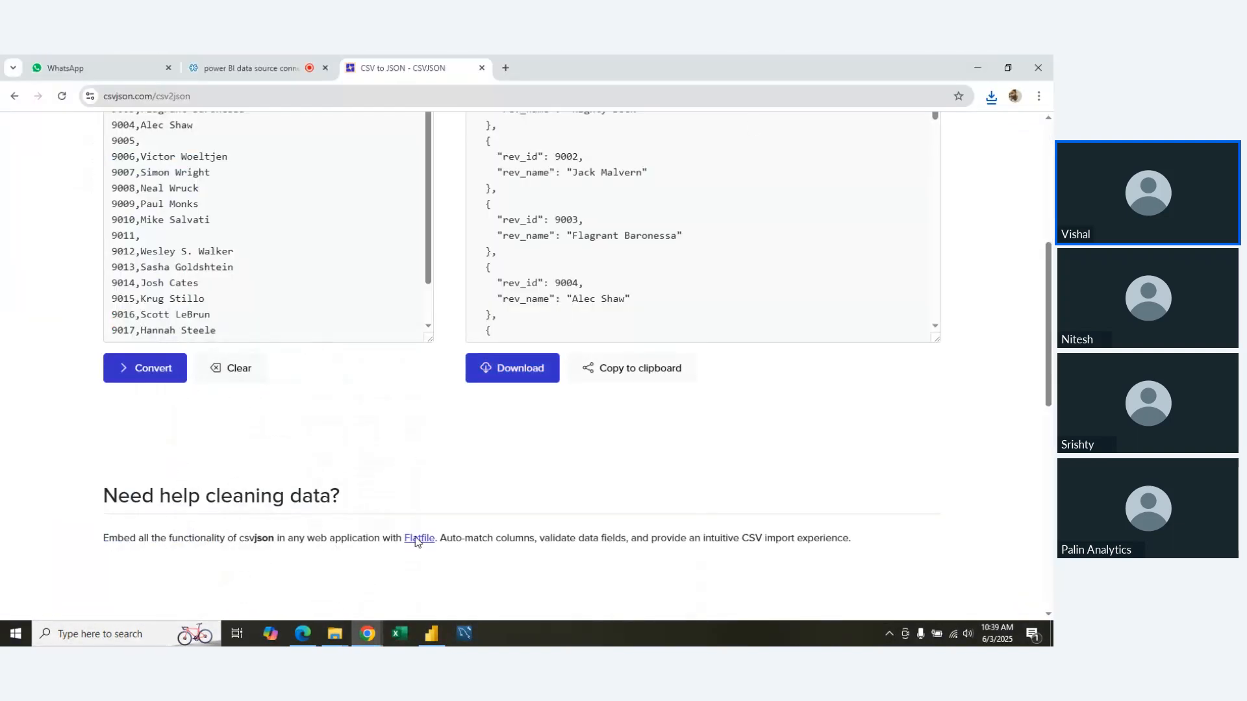
click(431, 633)
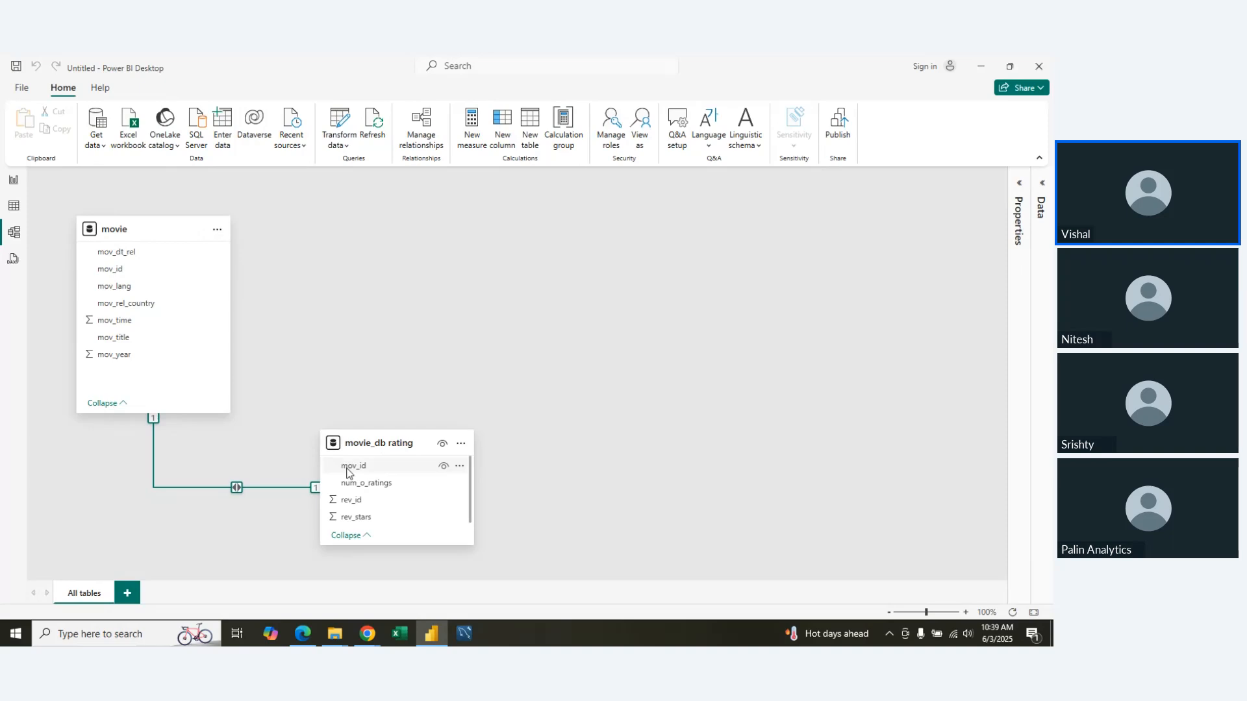
Step: Import csvjson.json from the Downloads folder using the JSON data source
click(95, 140)
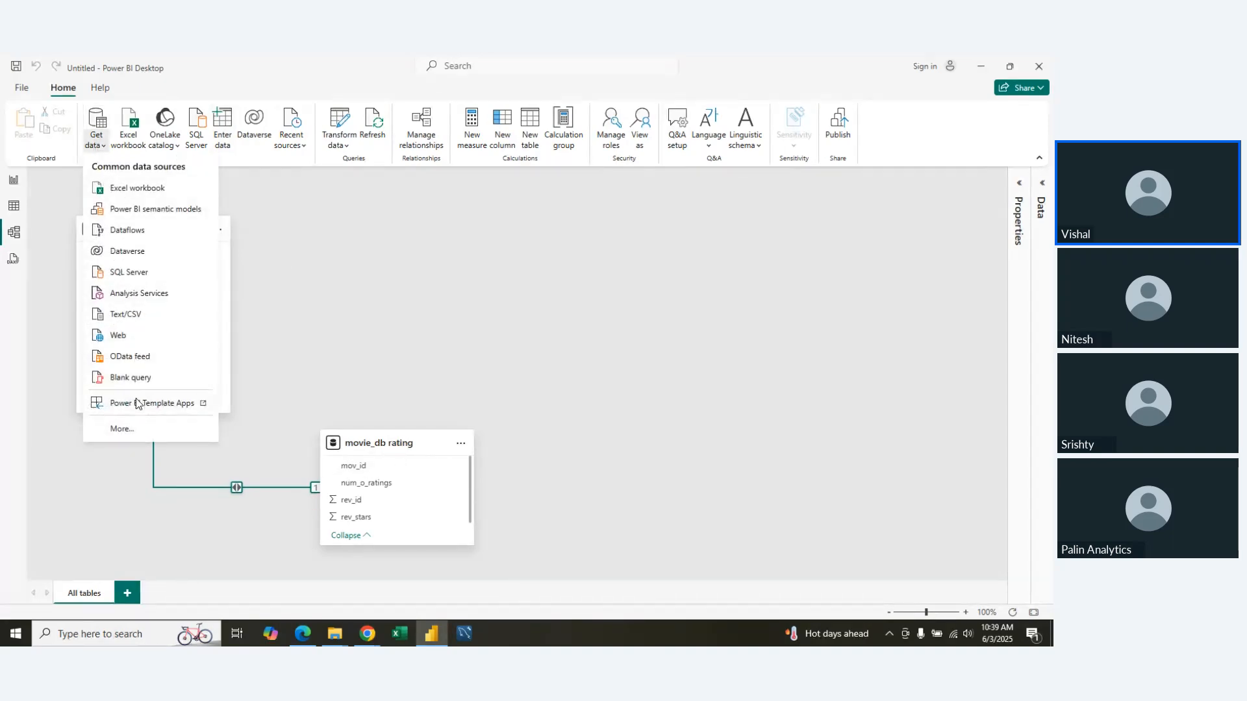
click(138, 428)
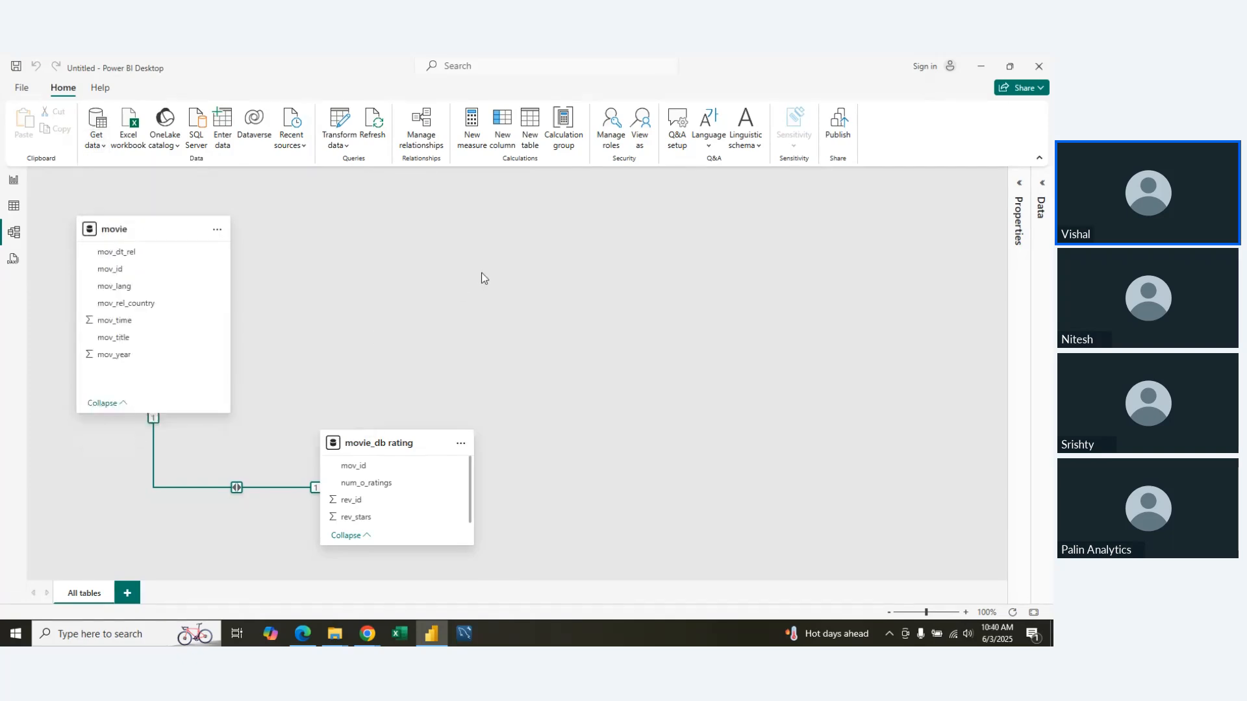
click(496, 253)
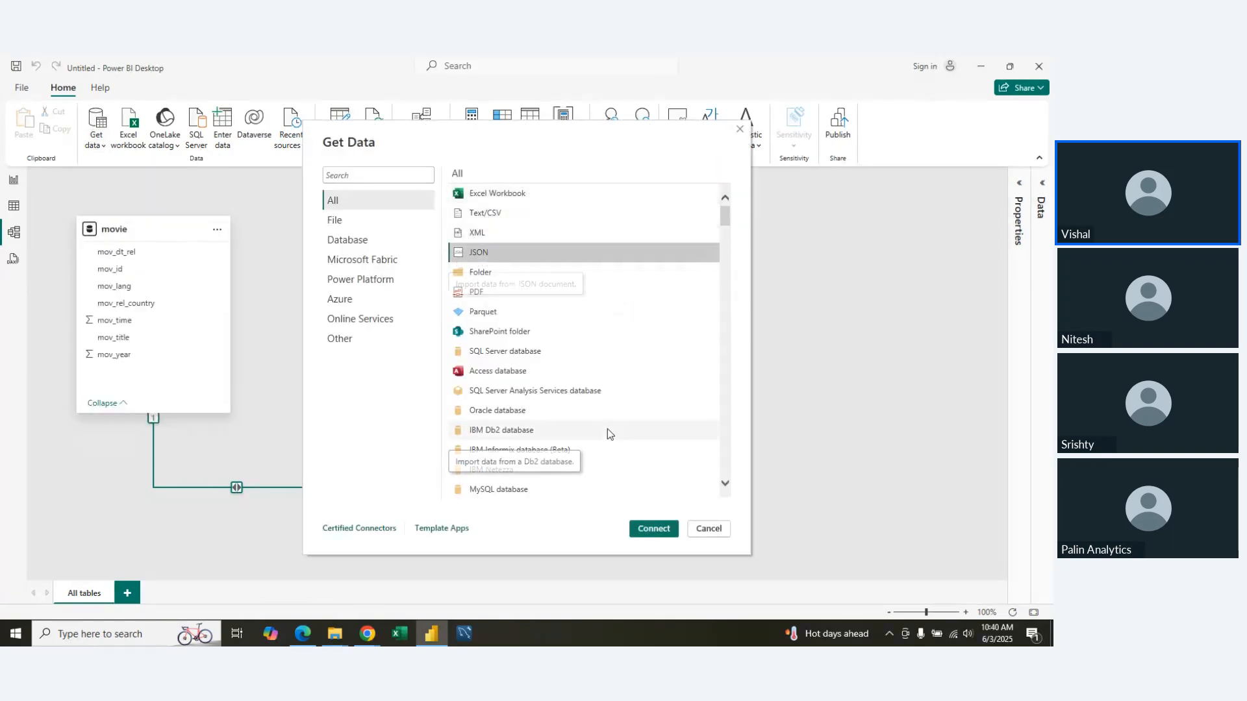
click(653, 529)
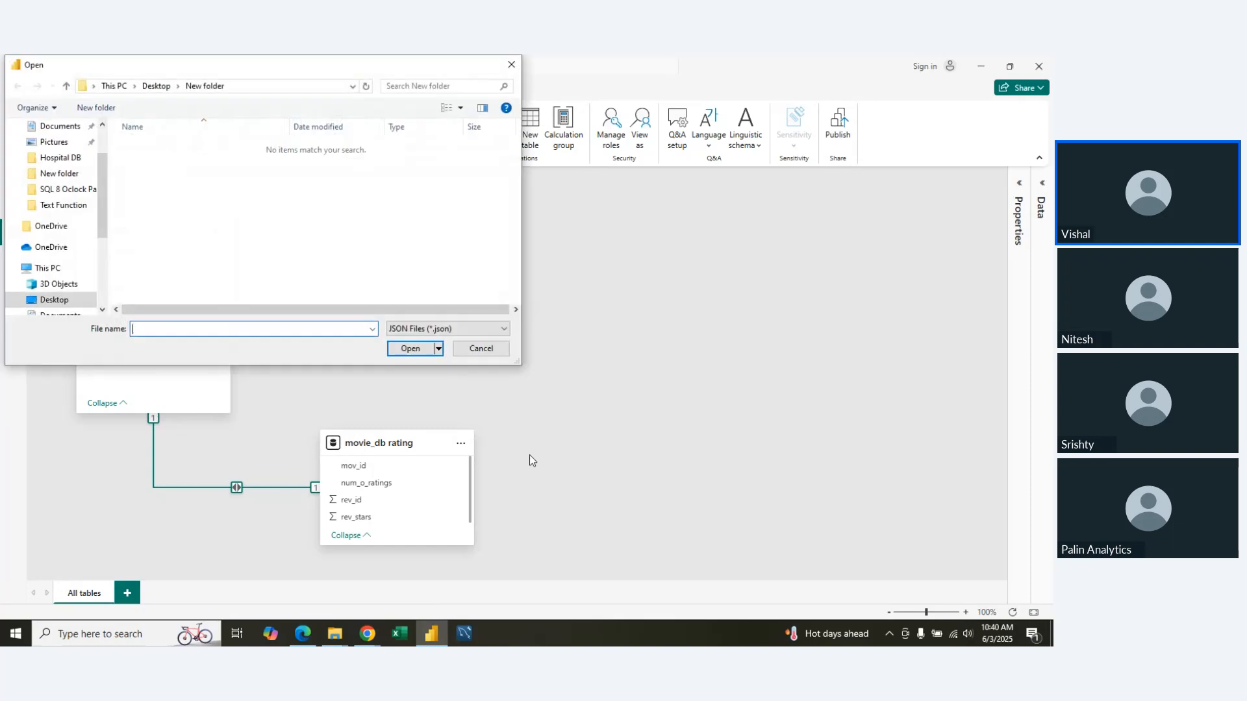
drag(326, 72, 660, 146)
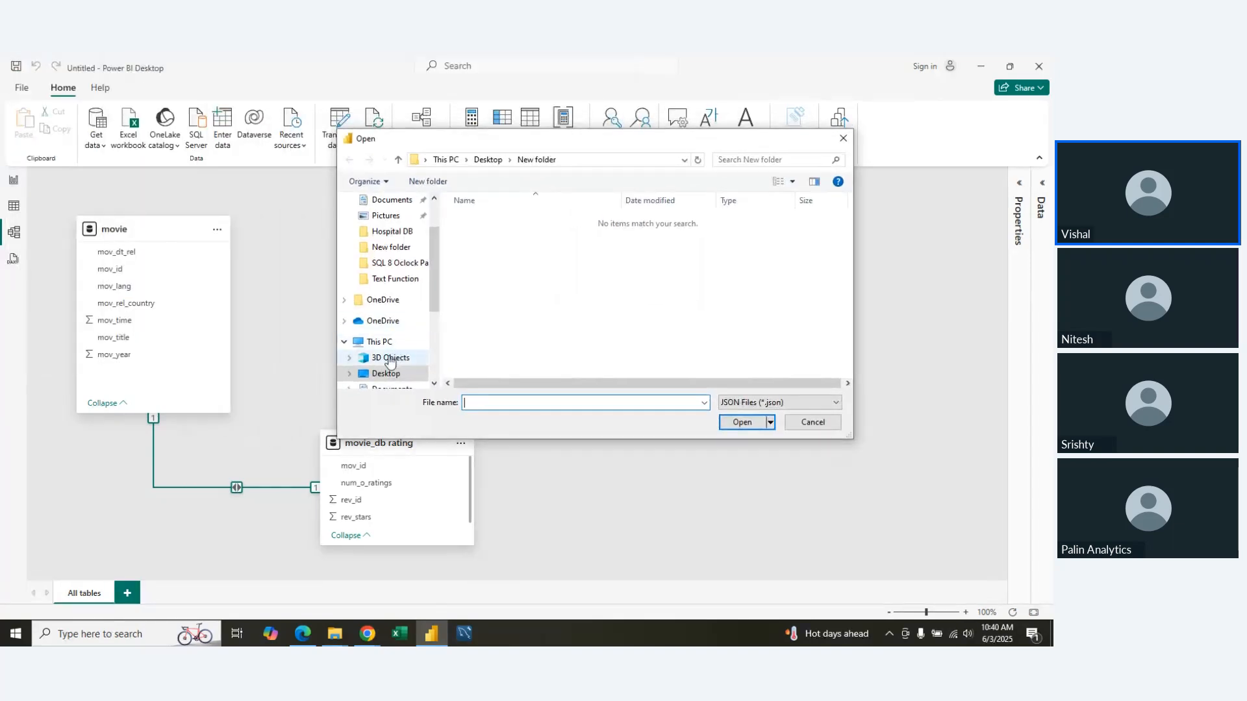
drag(433, 238, 432, 214)
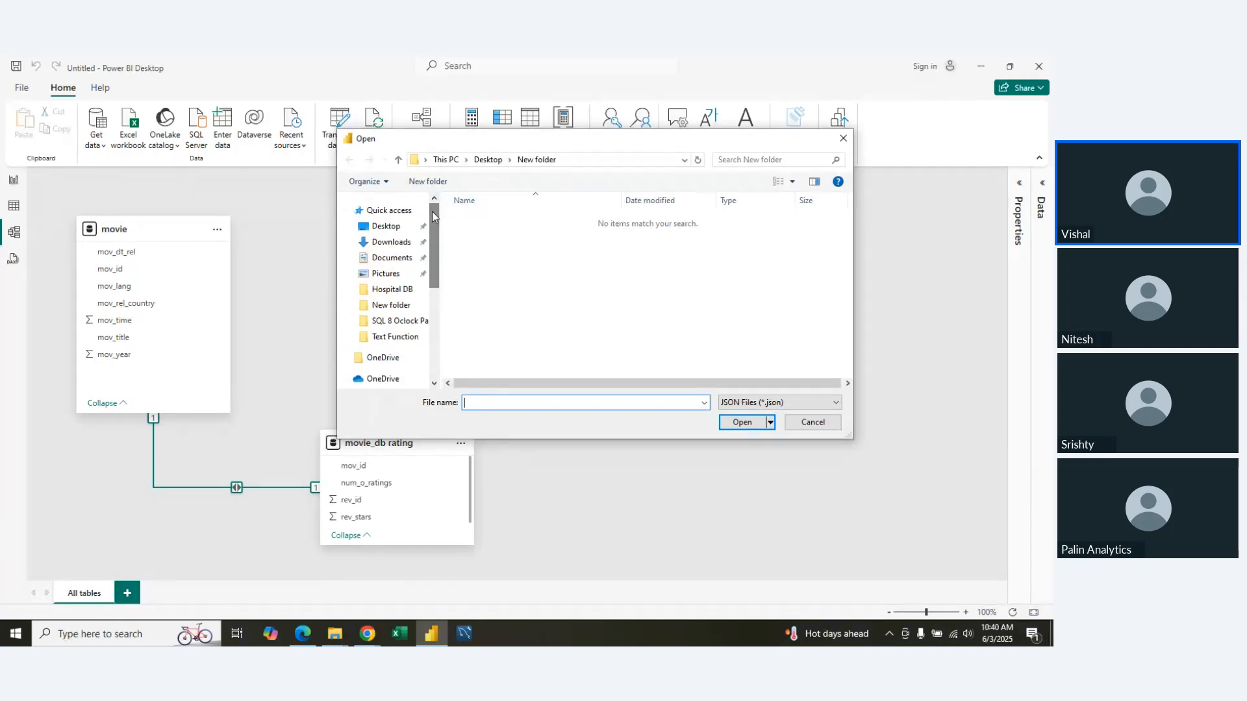
click(391, 241)
click(487, 238)
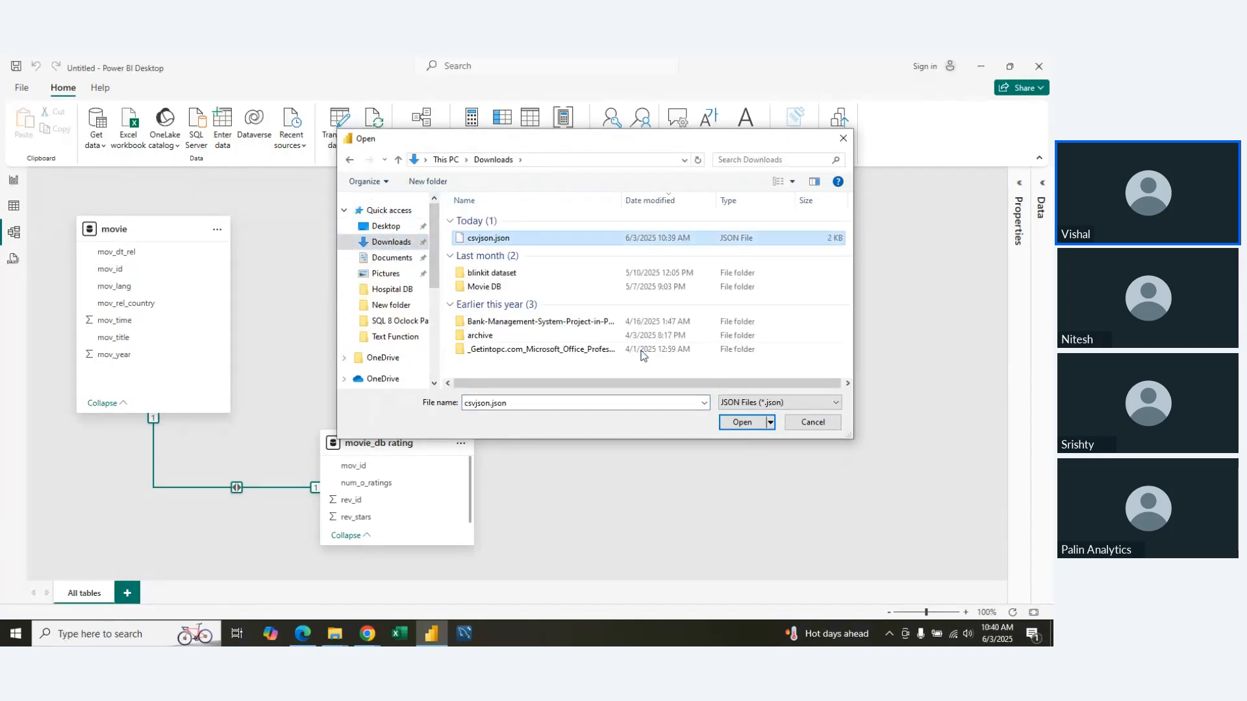
click(740, 422)
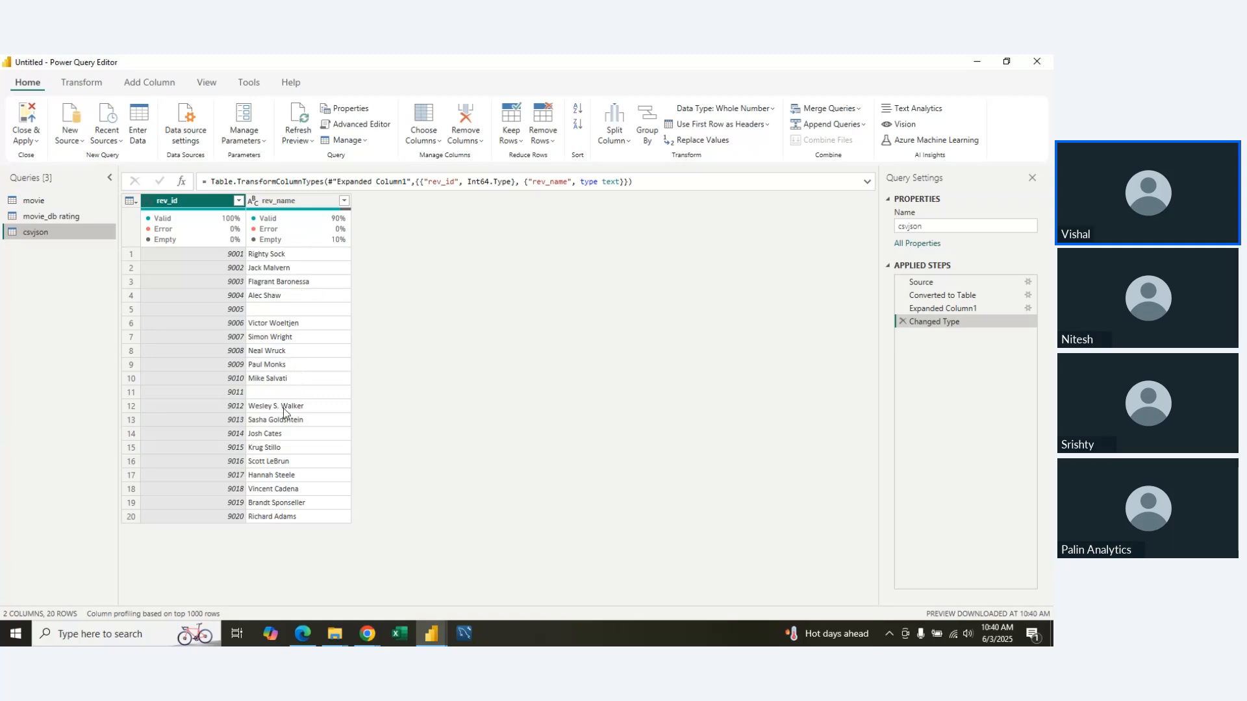
Step: Close and apply the csvjson query, and move its table beside the movie table in the model diagram
click(29, 117)
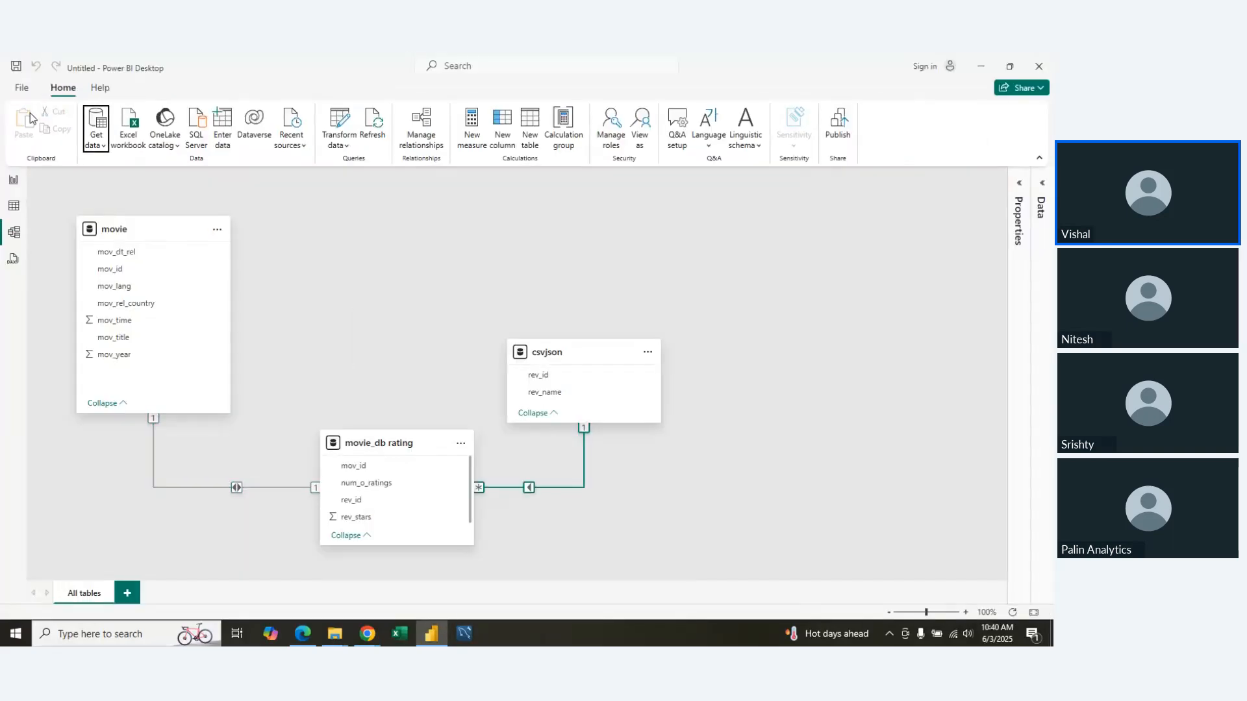
mouse_move(591, 353)
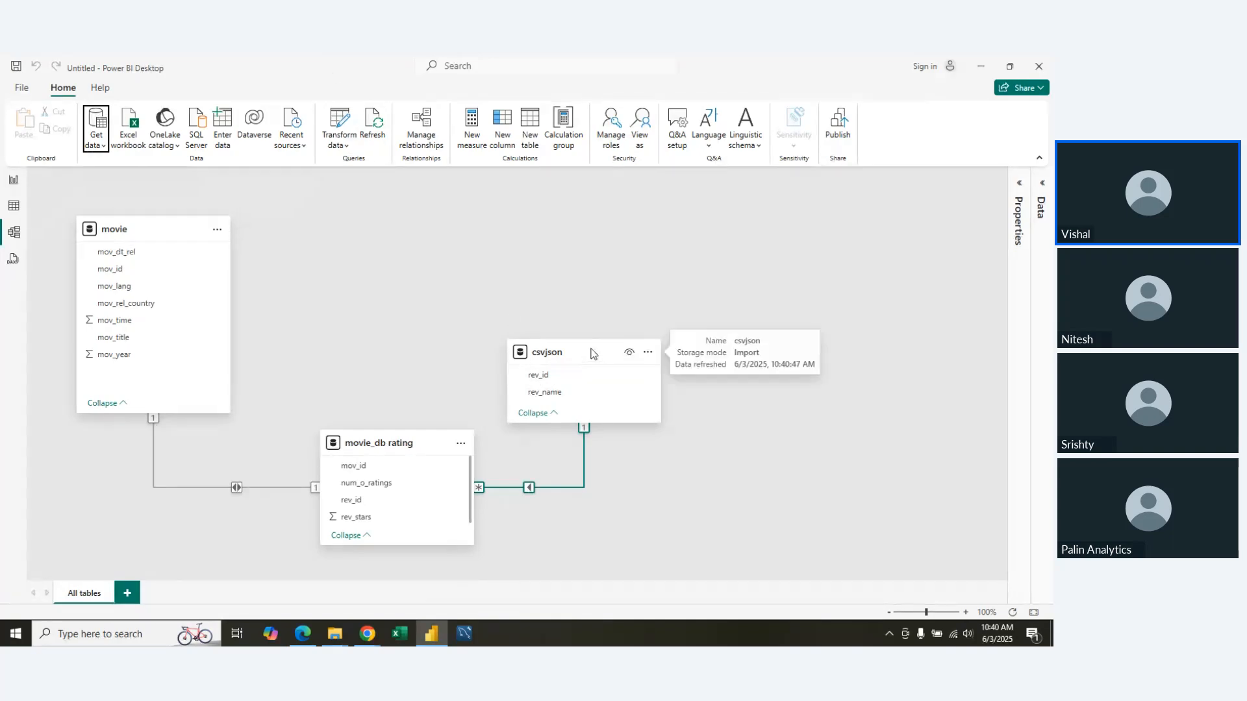
drag(591, 353, 358, 217)
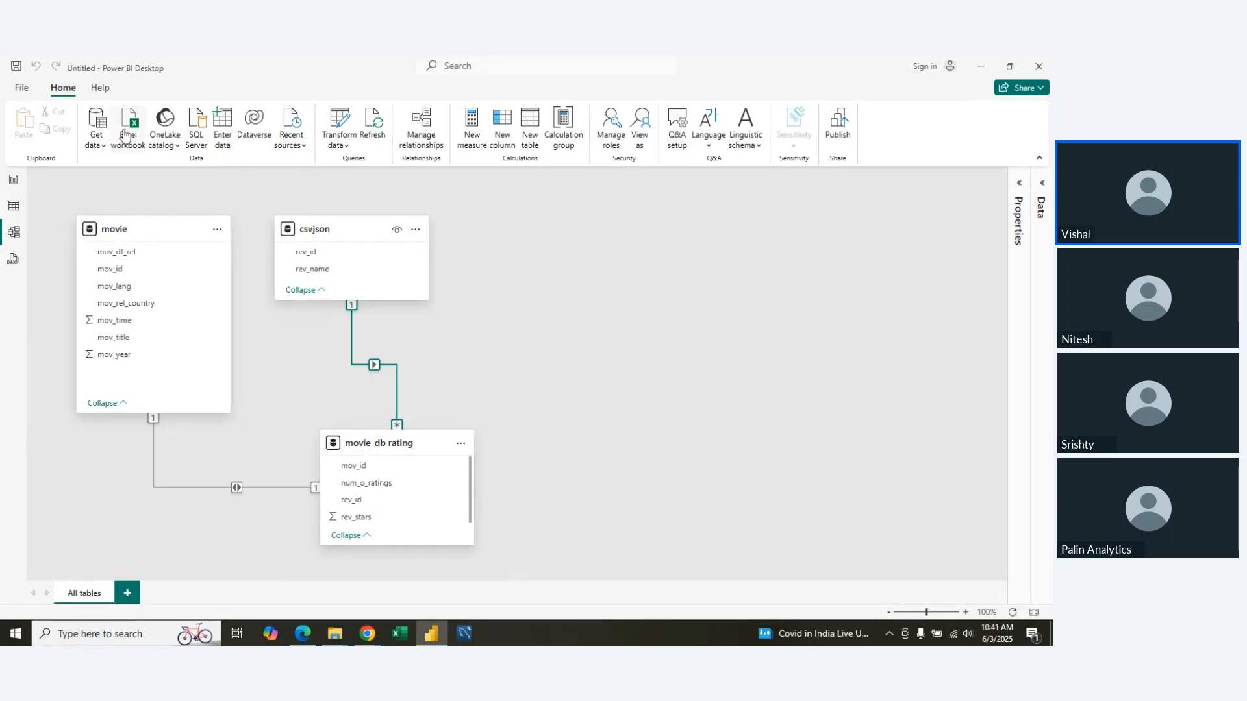
Step: Connect to New folder on the Desktop with the Folder data source and load its file list without combining the files
click(97, 142)
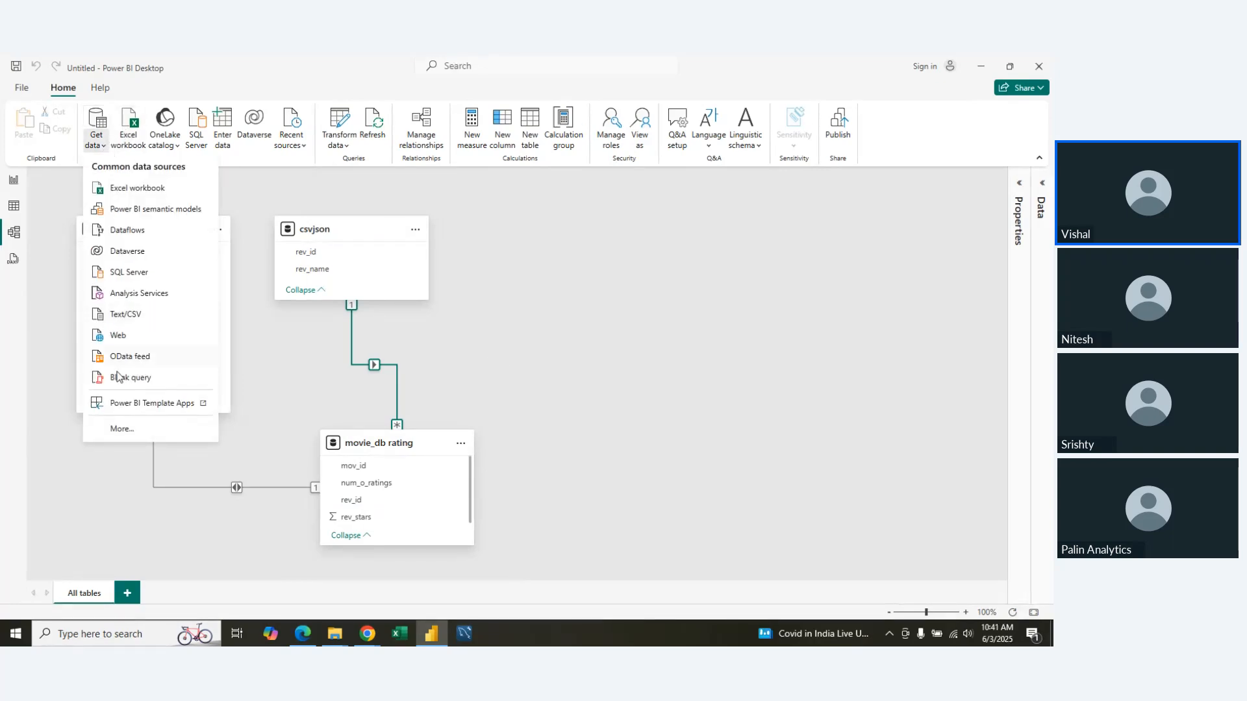
click(121, 429)
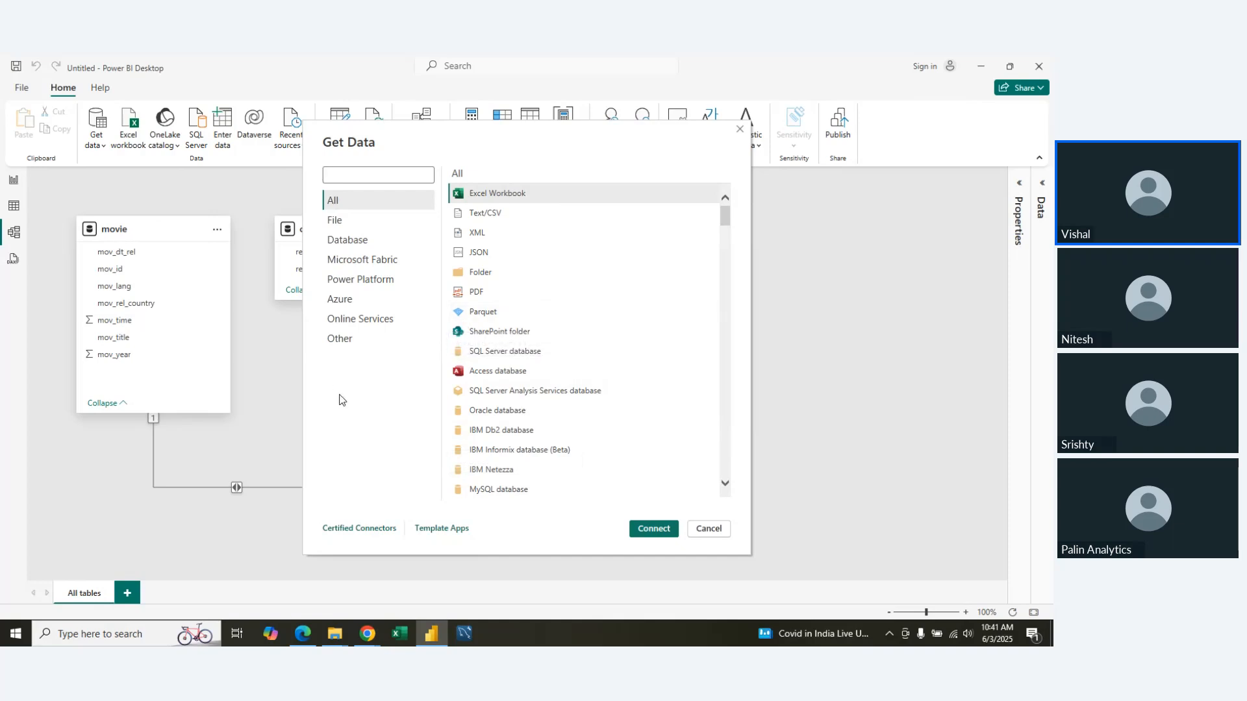
click(494, 280)
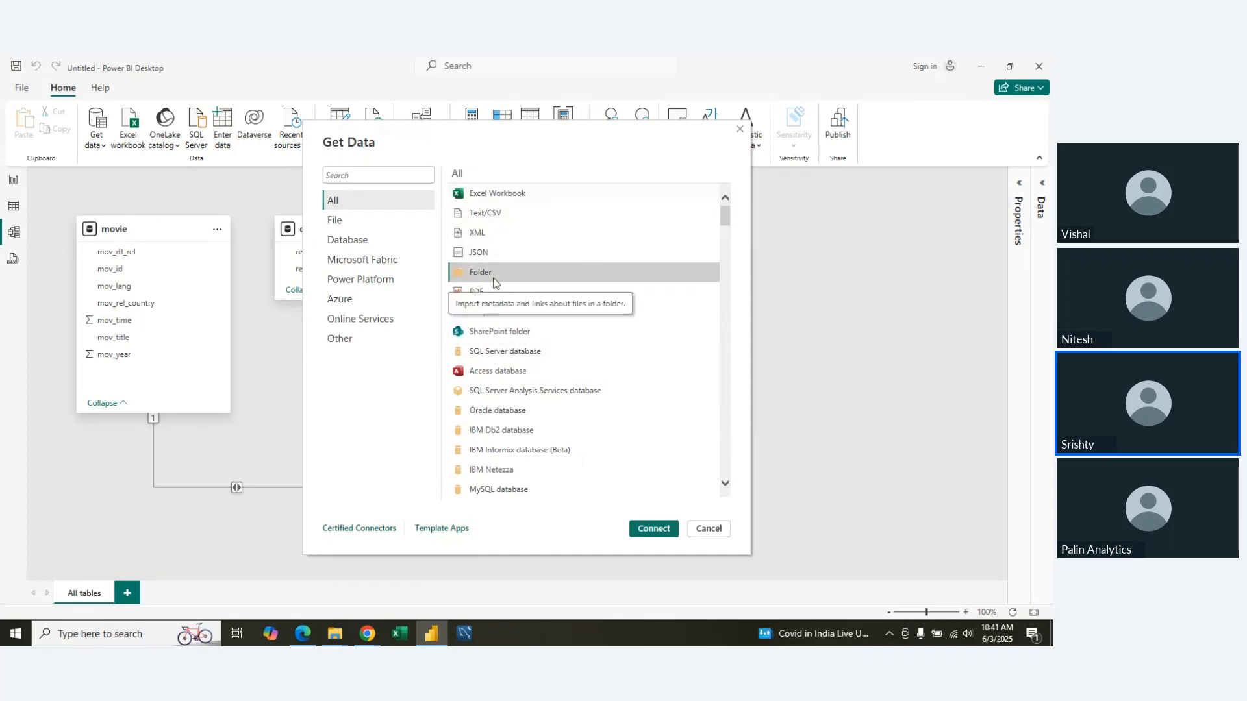
click(645, 529)
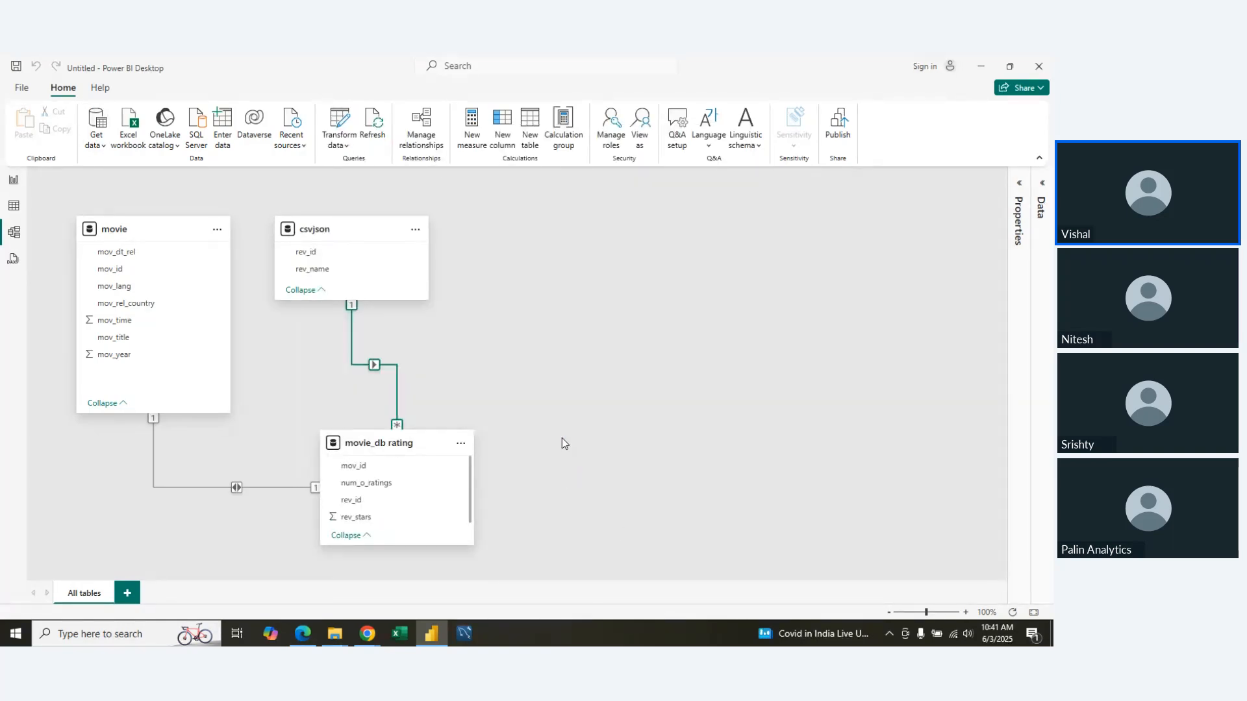
click(635, 333)
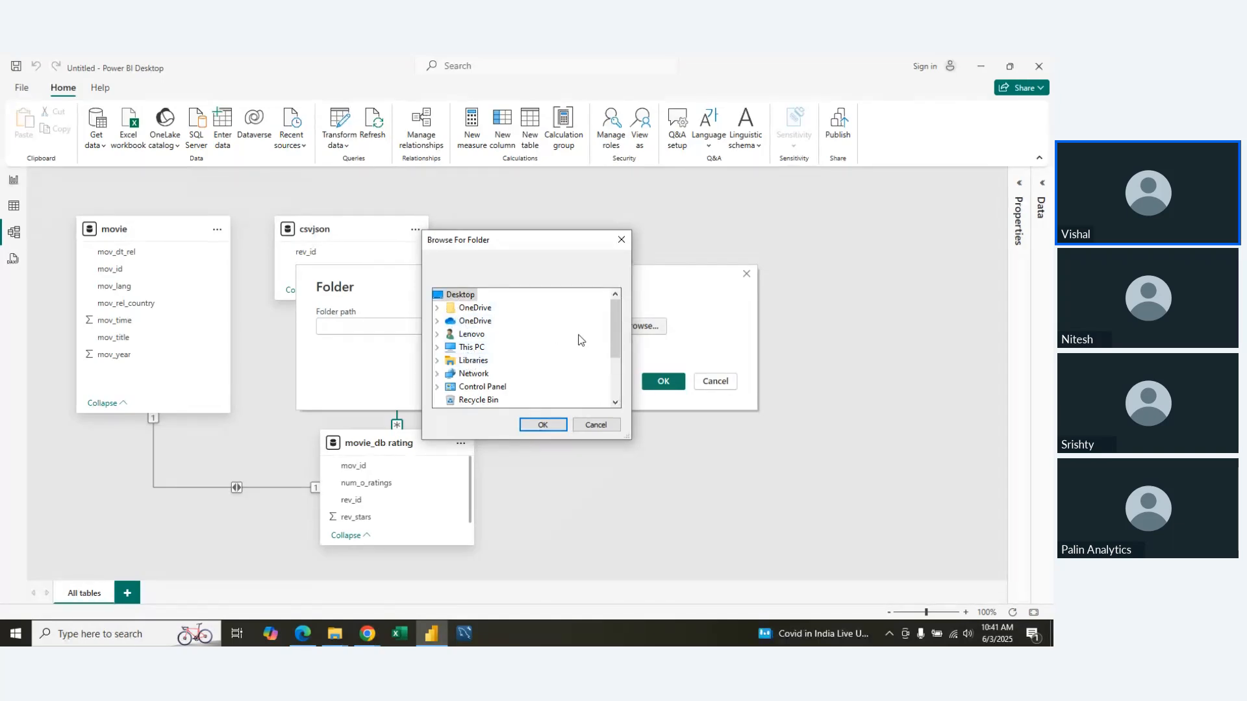
drag(617, 326, 616, 382)
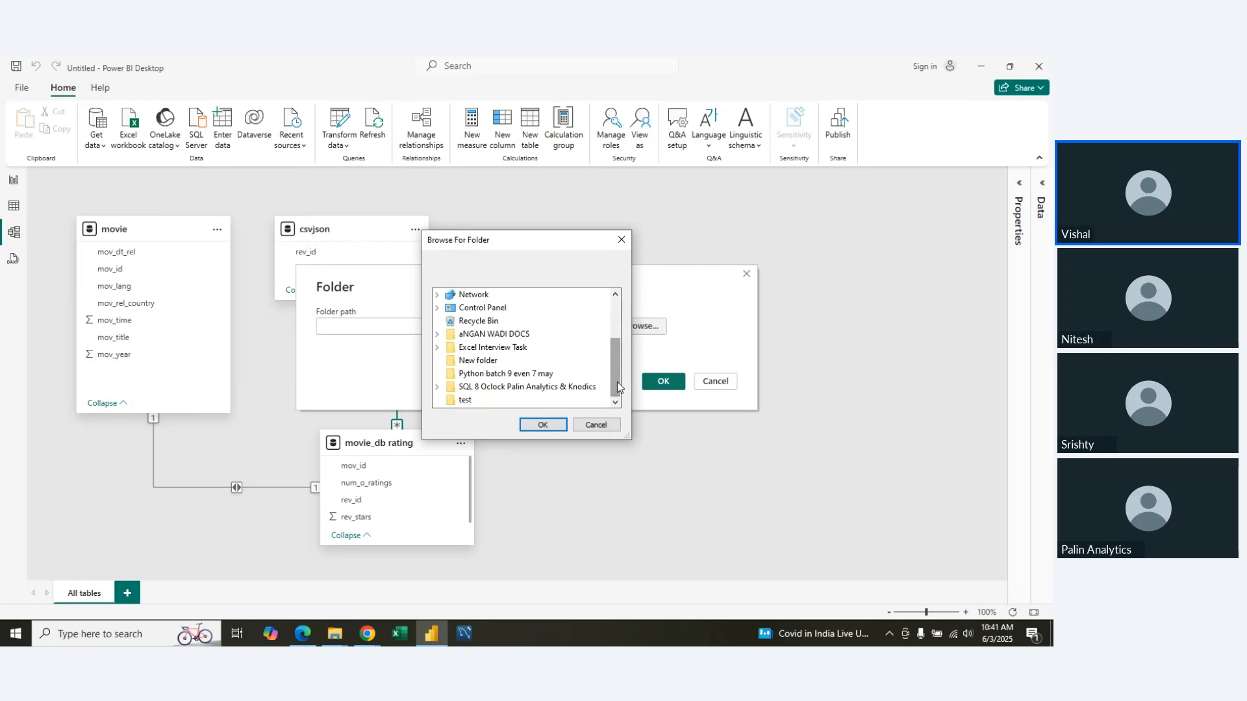
click(489, 362)
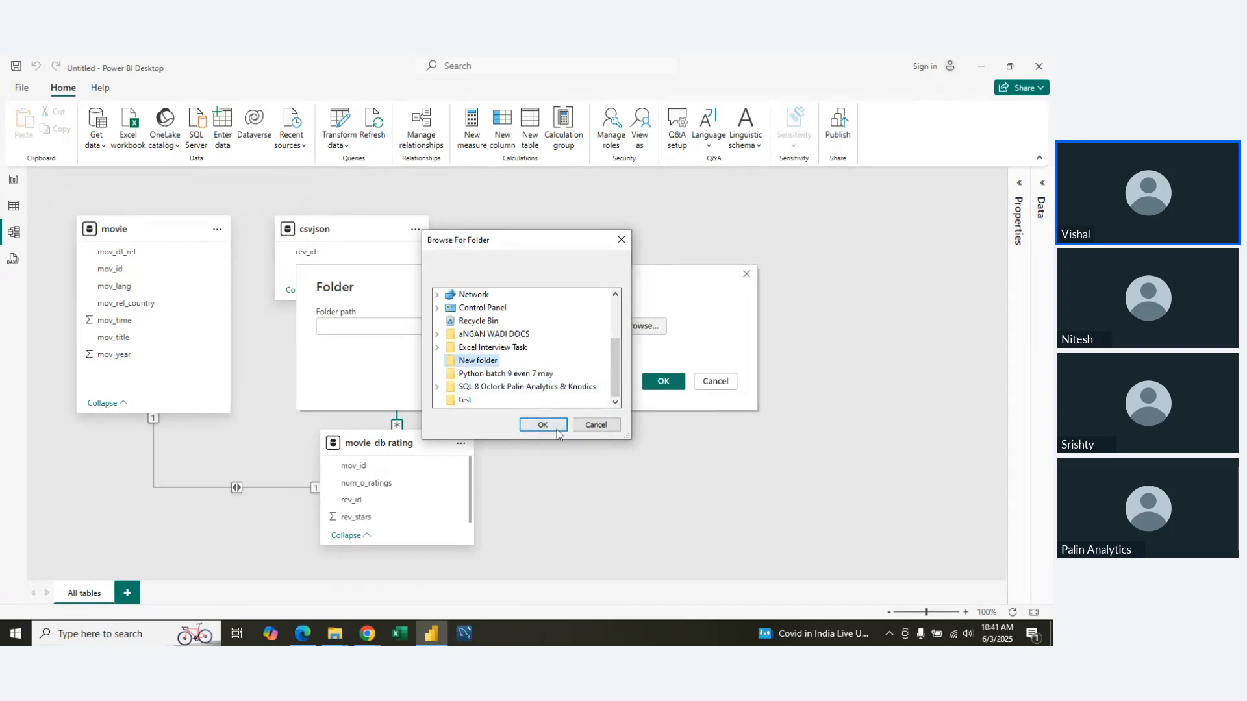
click(556, 429)
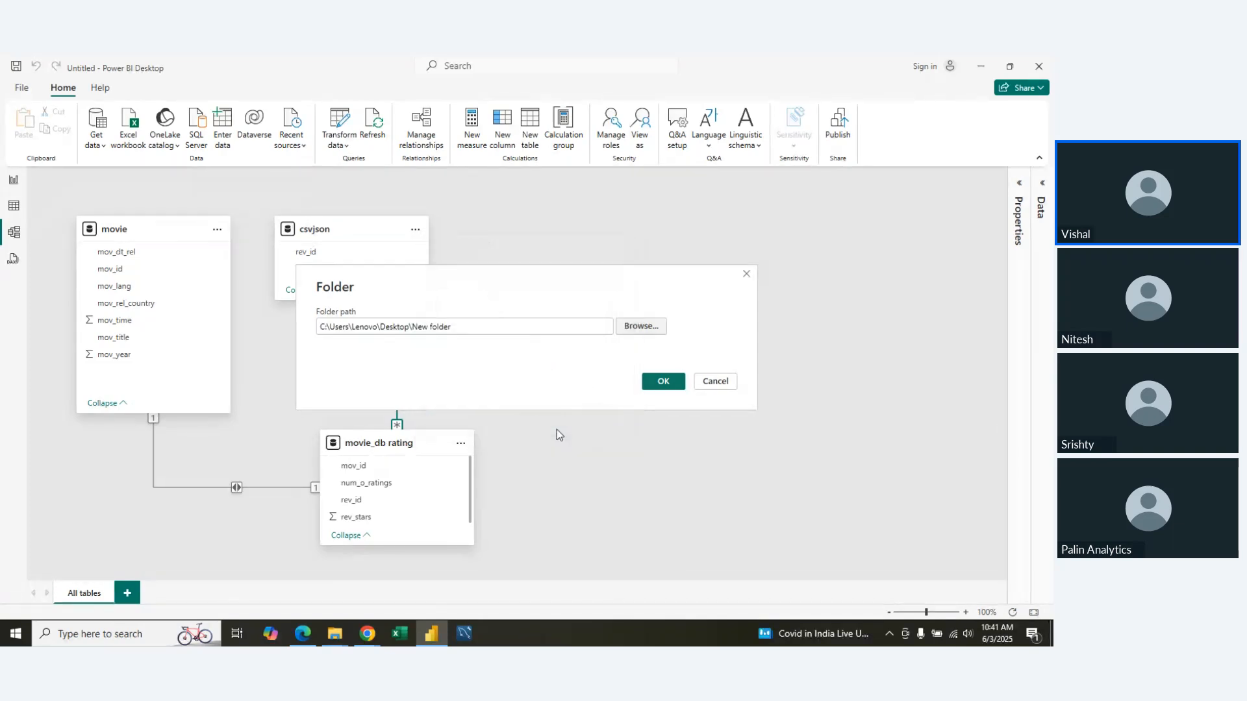
click(665, 380)
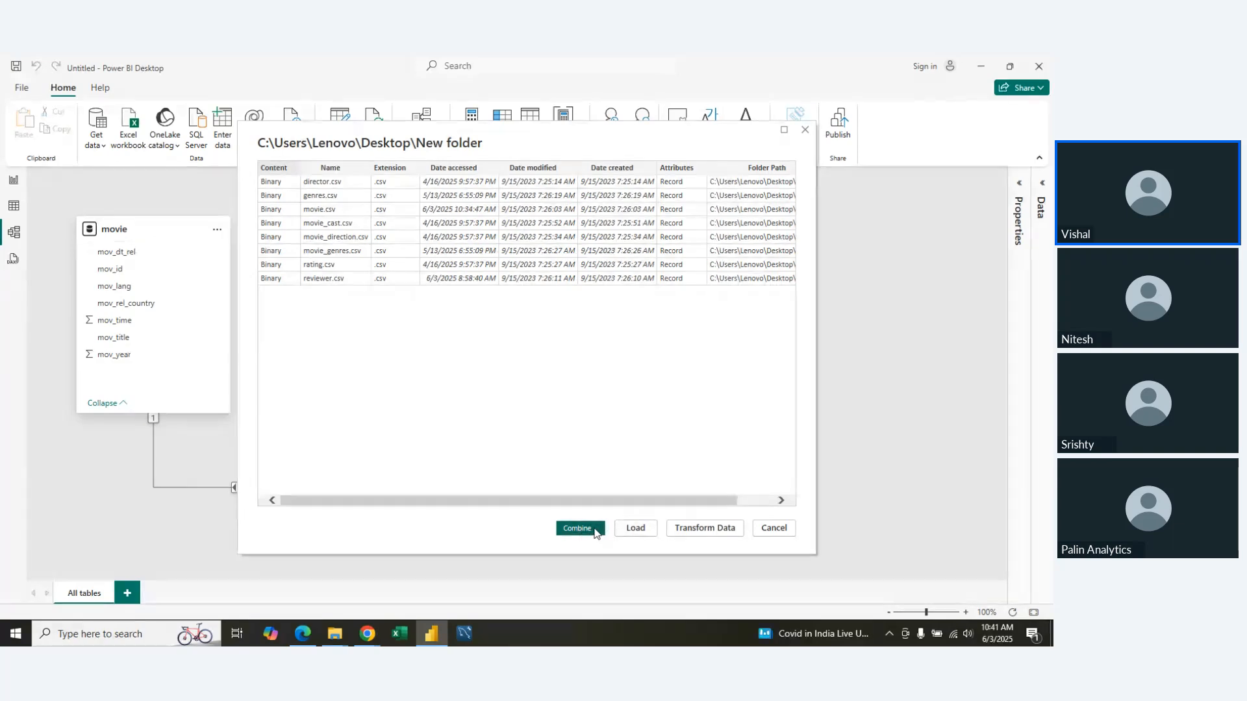
click(639, 534)
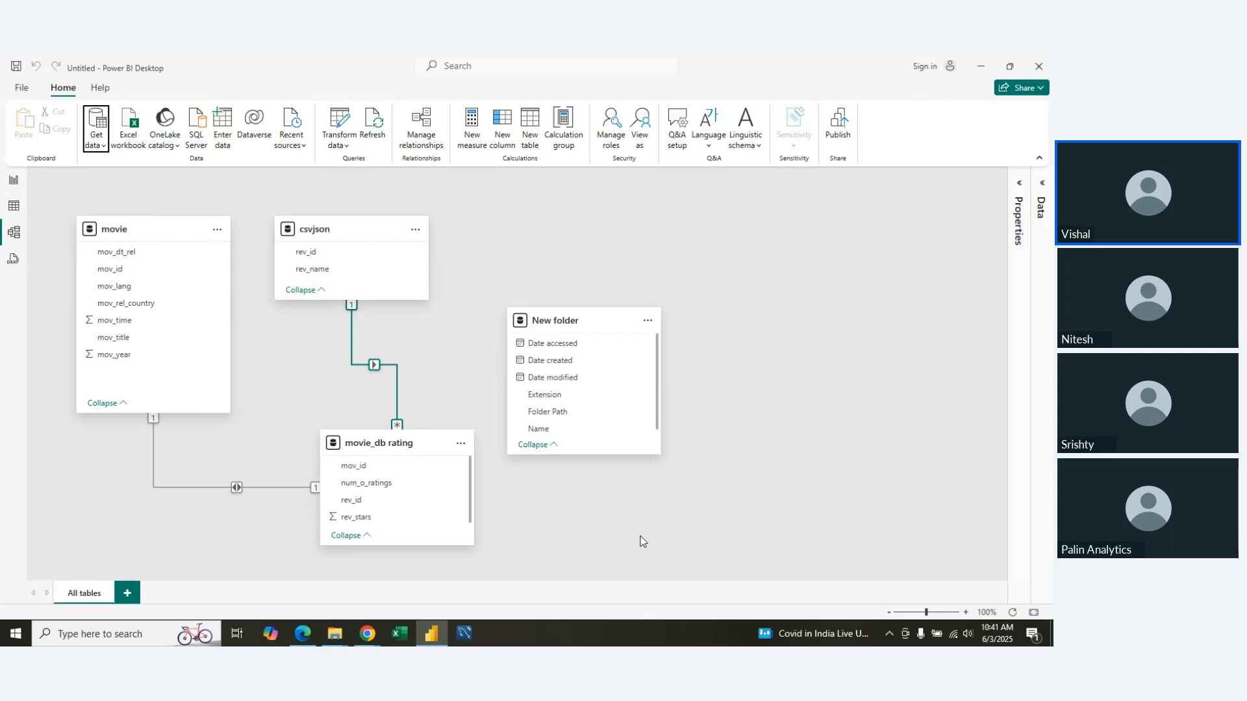
Step: Enlarge the New folder table card in the model diagram and switch to the report view
click(612, 321)
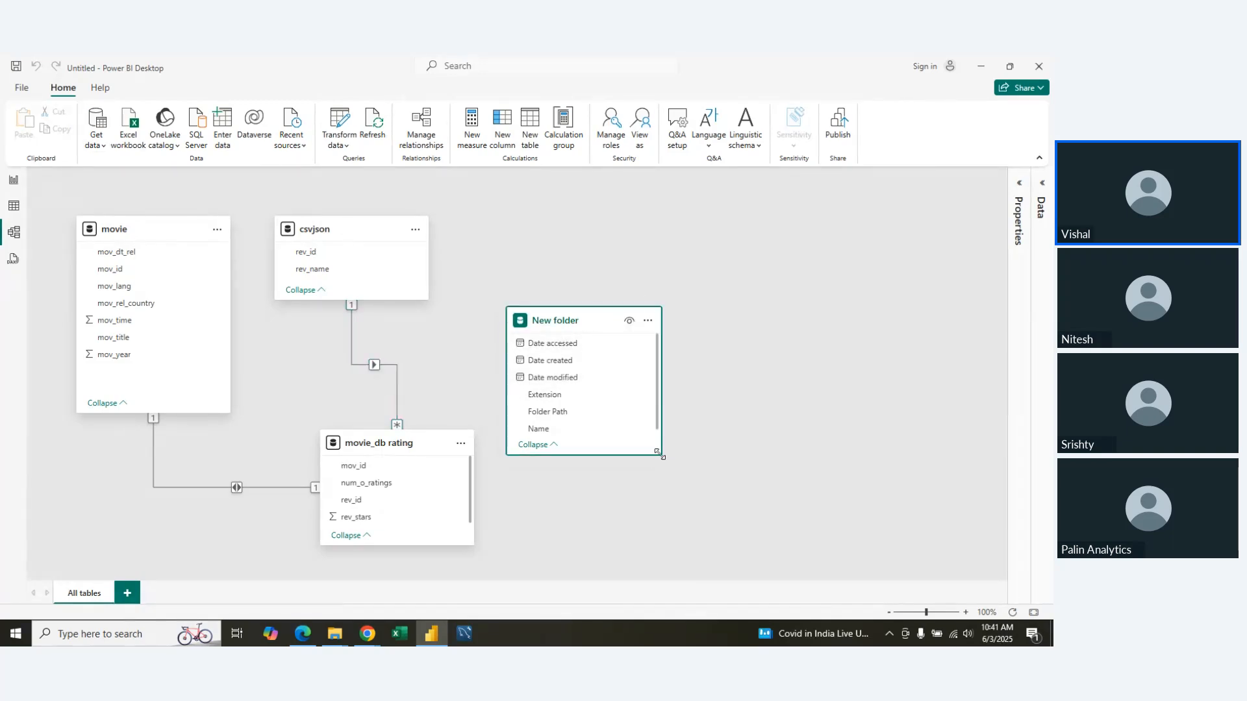
drag(660, 458, 861, 490)
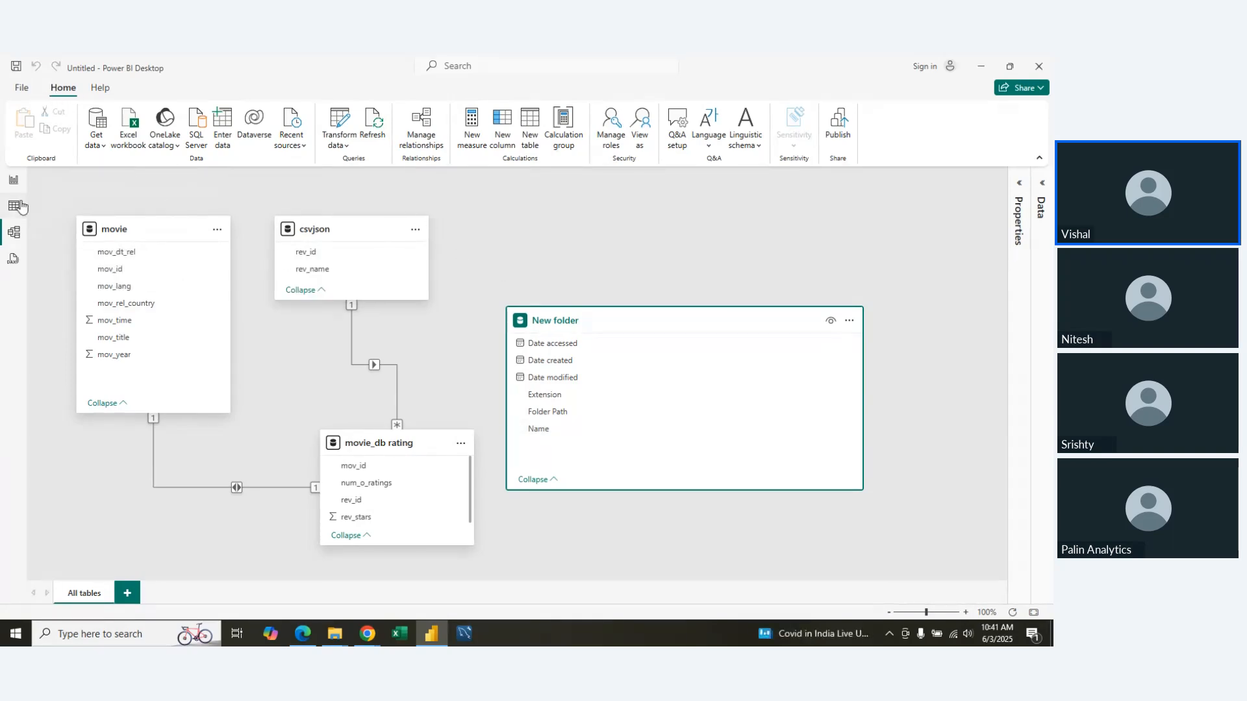
click(14, 179)
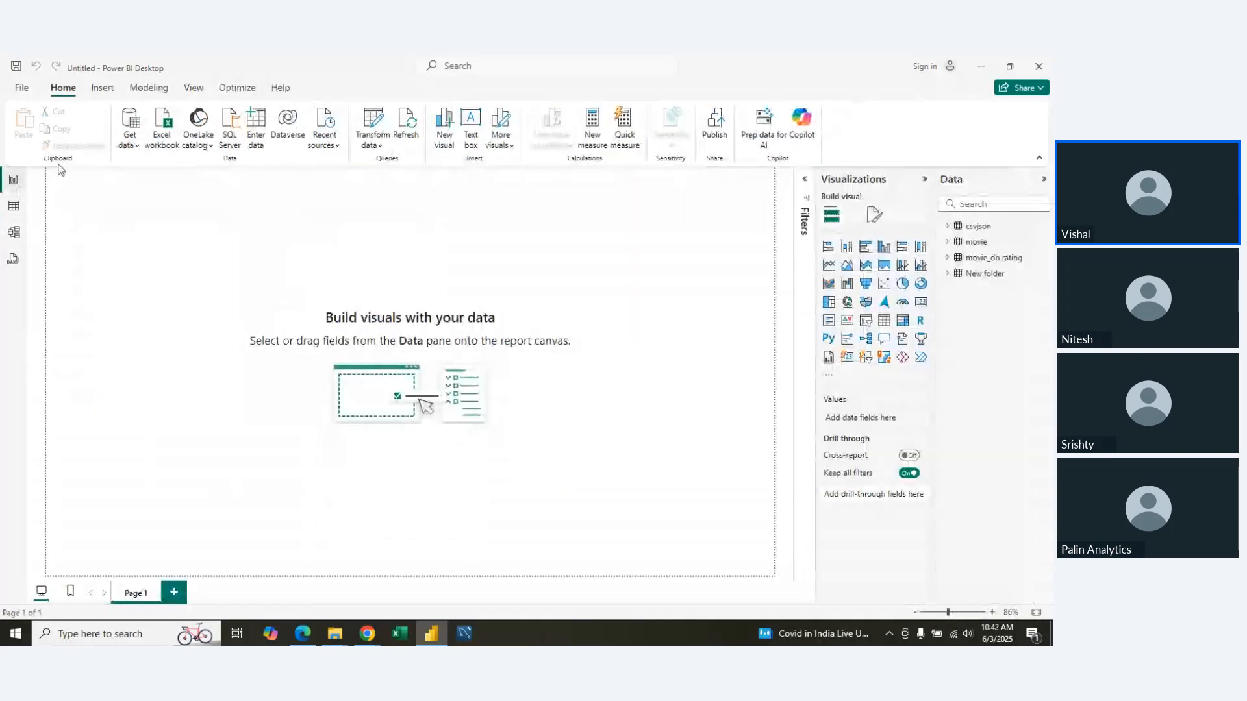
Step: Open Power Query Editor and look through the columns of the New folder query
click(373, 120)
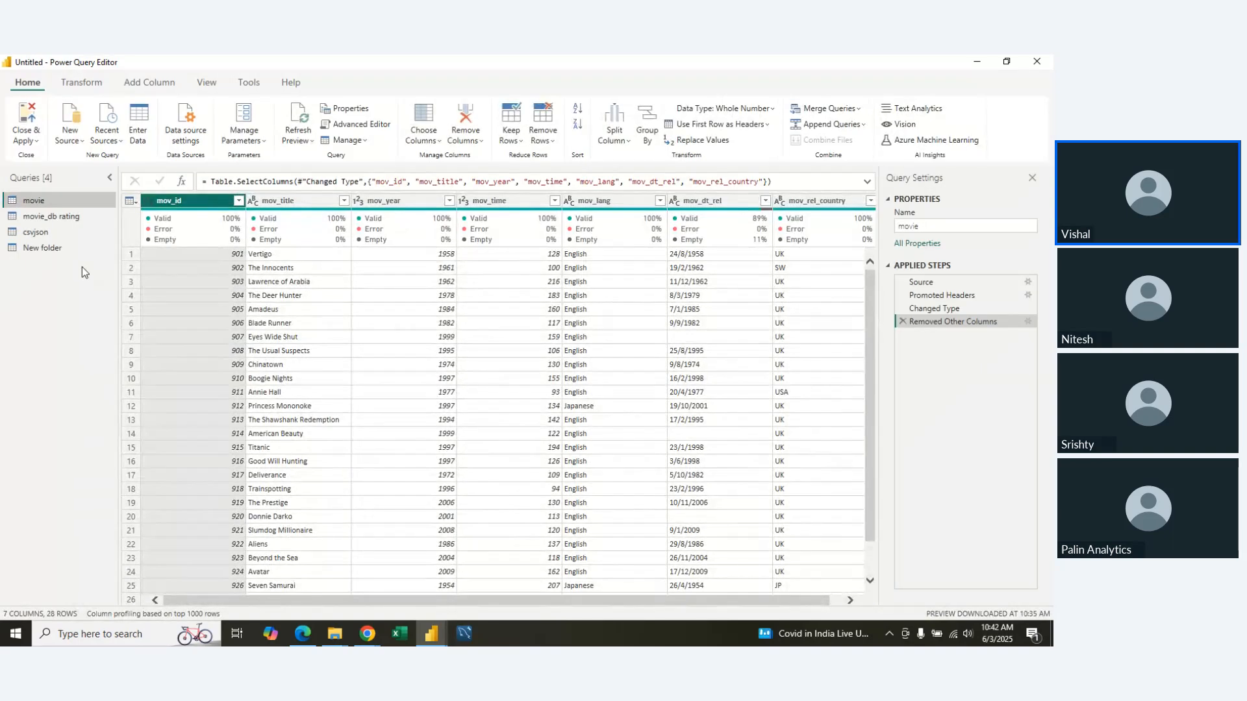
click(72, 253)
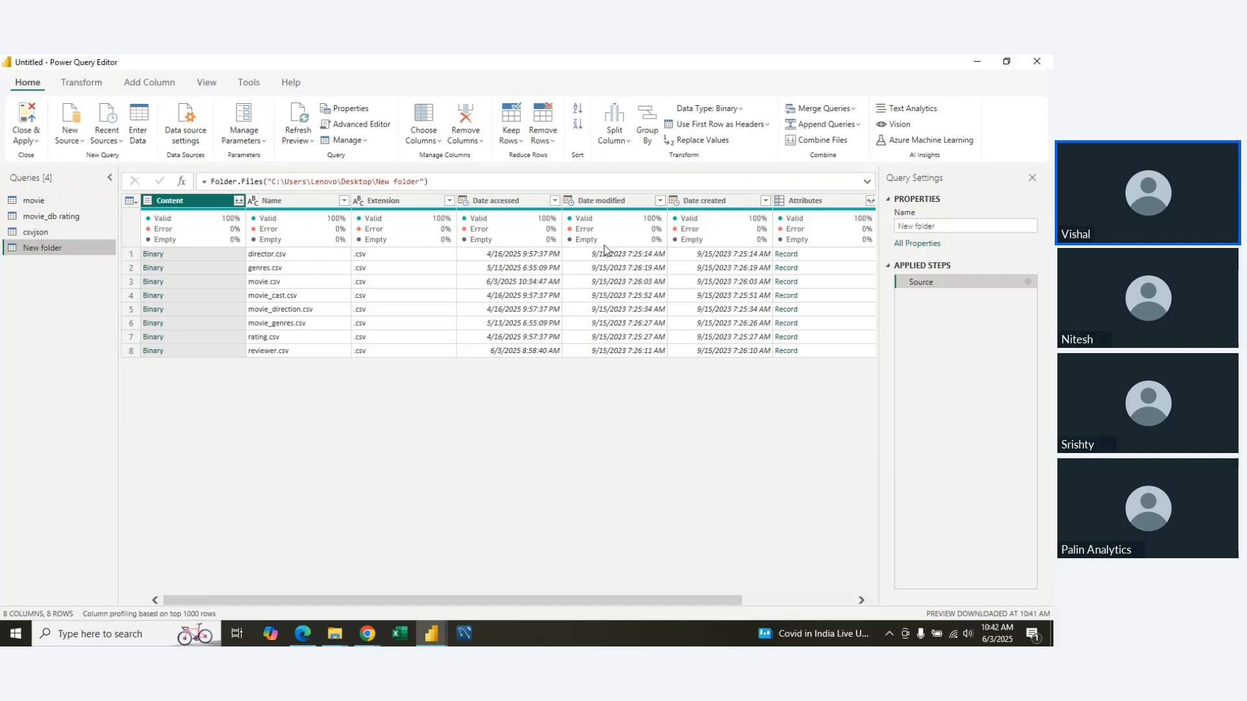
scroll(610, 254, right, 3)
mouse_move(665, 246)
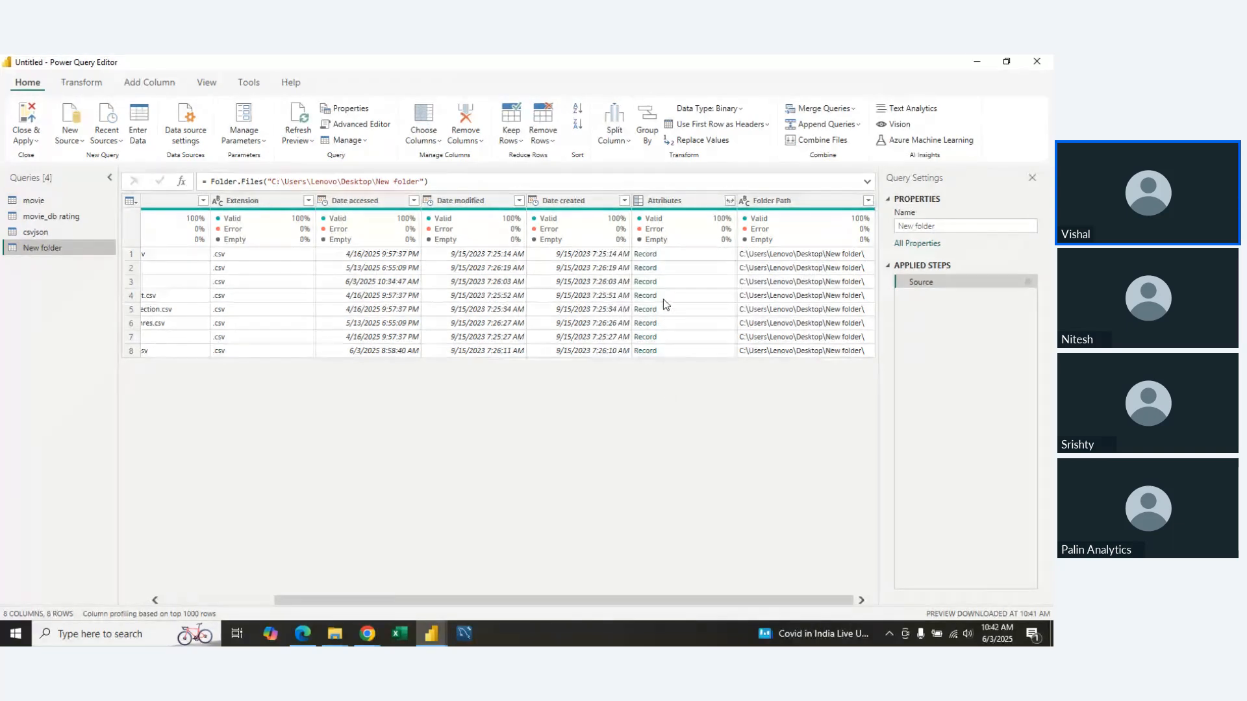
Step: Review the fields available for expanding the Attributes column and cancel the expansion
click(731, 200)
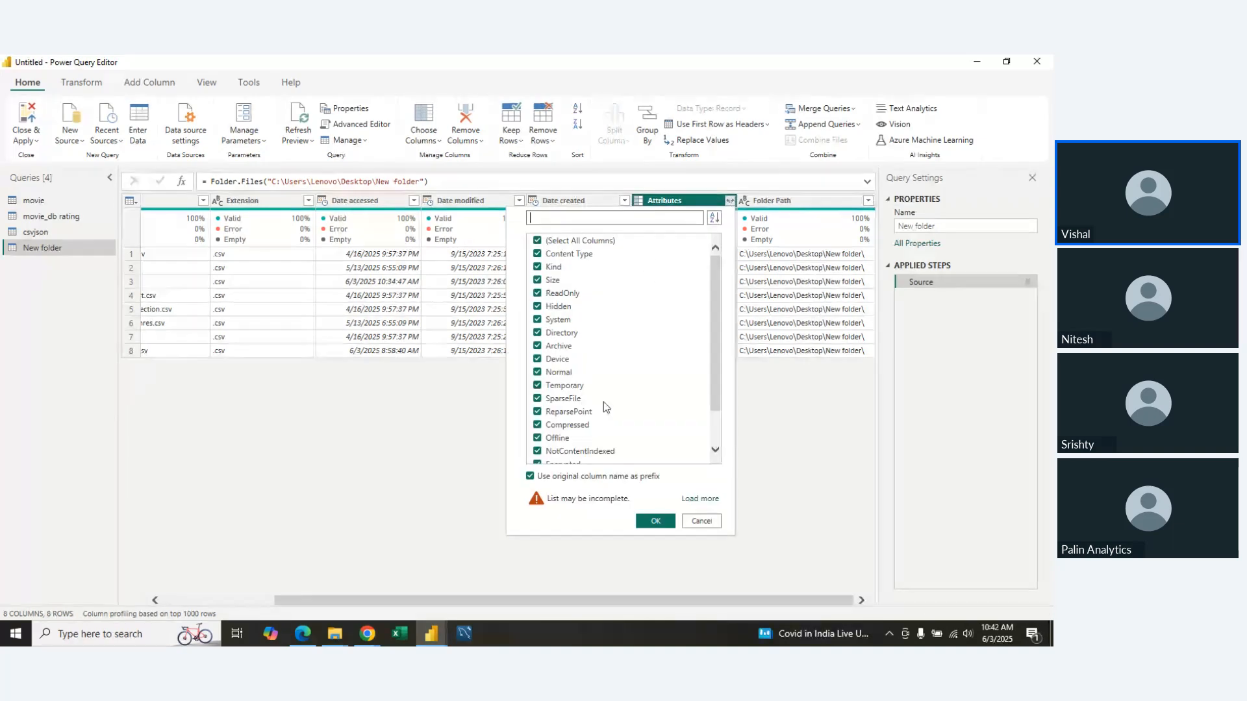
scroll(611, 415, down, 2)
scroll(610, 415, up, 2)
click(692, 519)
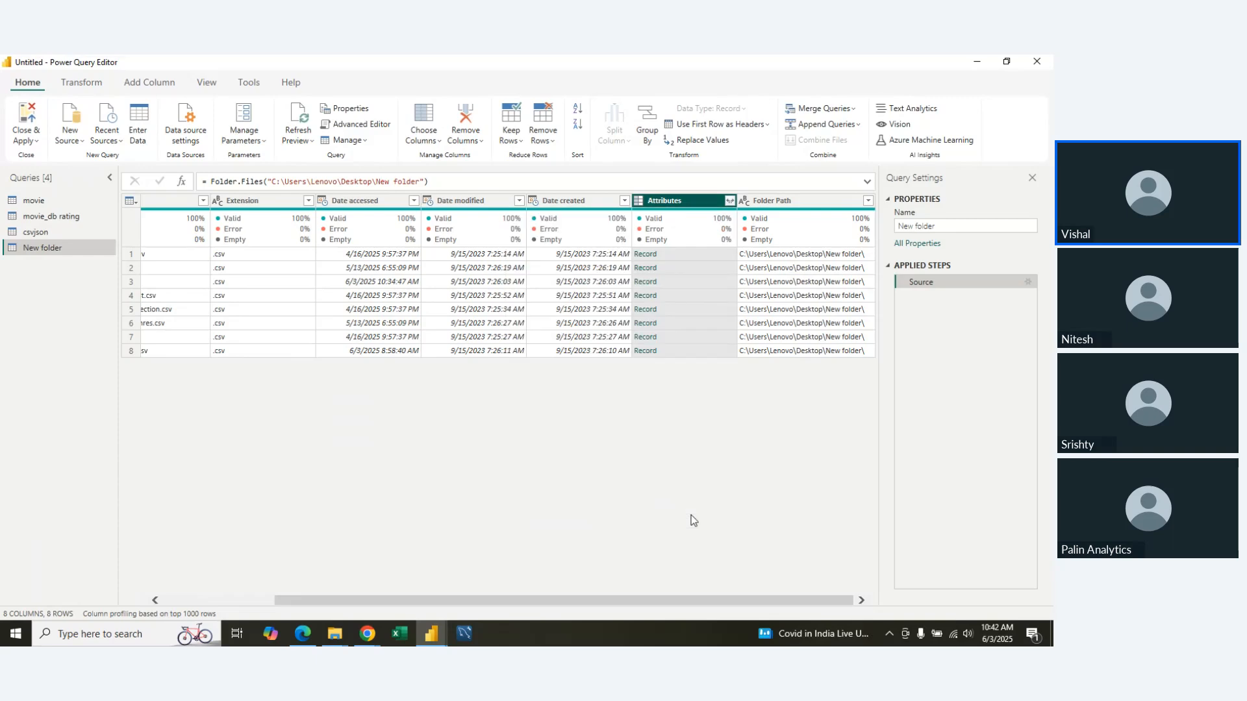
Step: Examine the New folder query's columns, preview combining the files in the Content column and cancel the dialog
scroll(531, 396, left, 3)
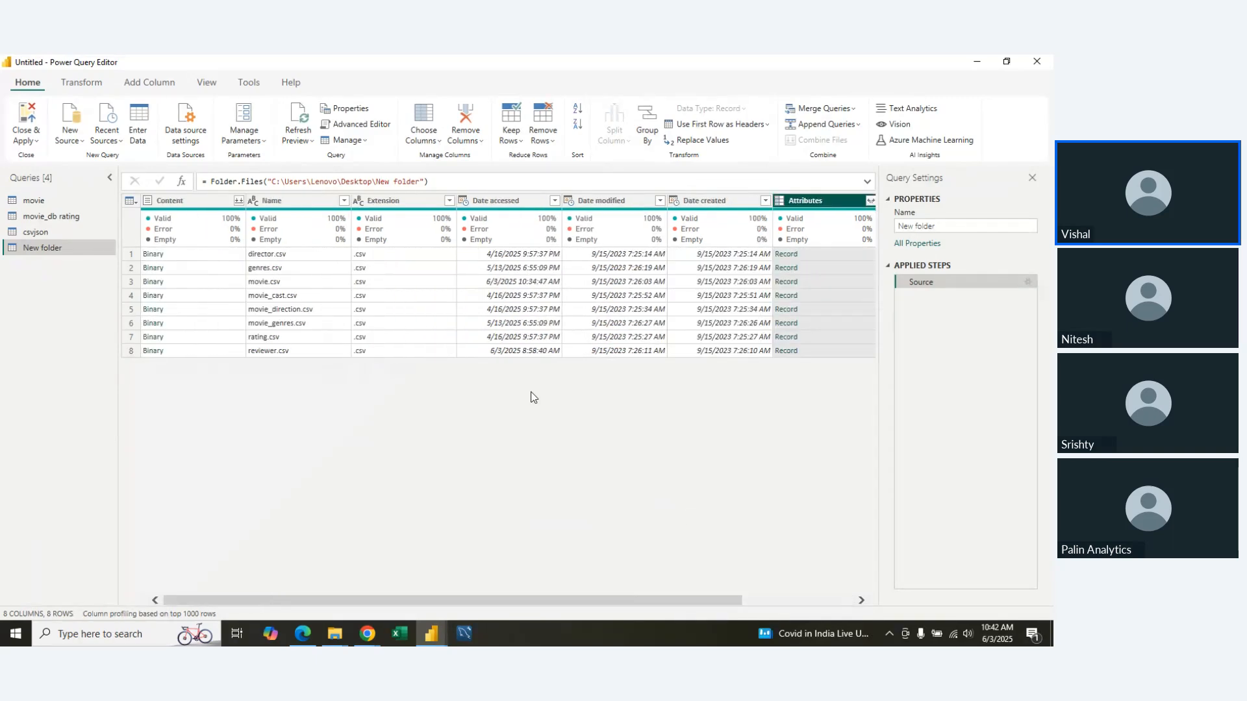
mouse_move(342, 211)
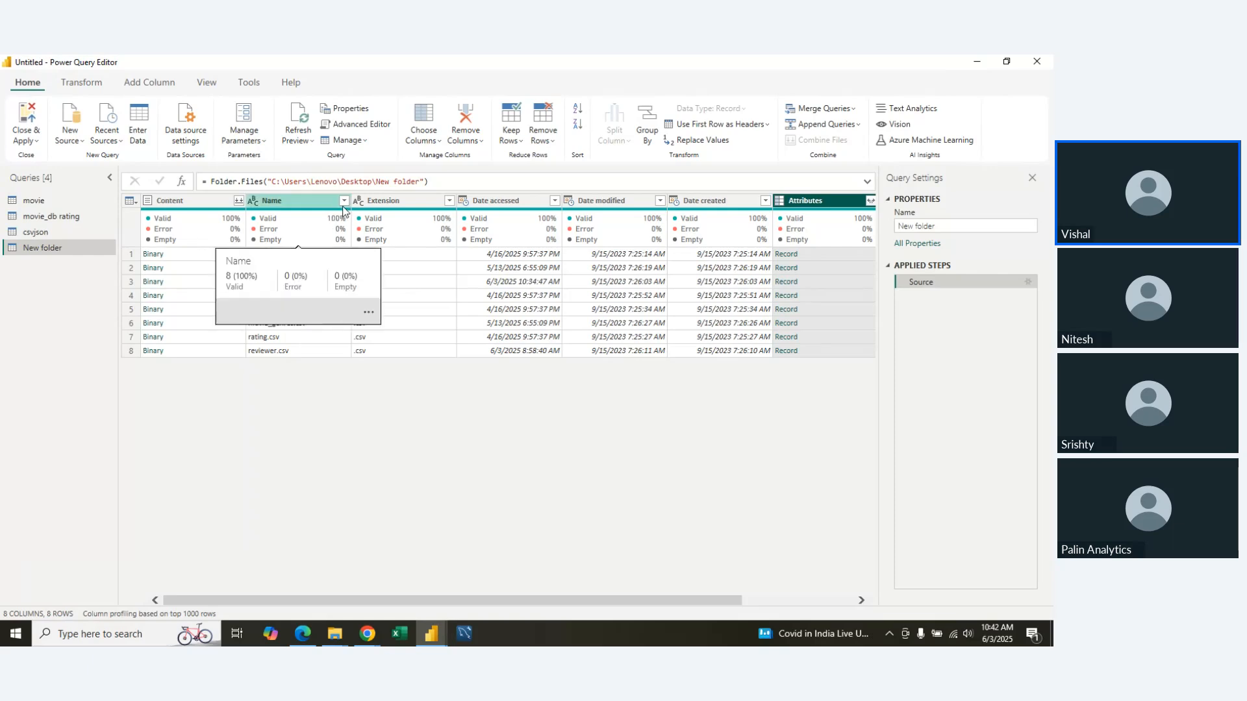
click(342, 208)
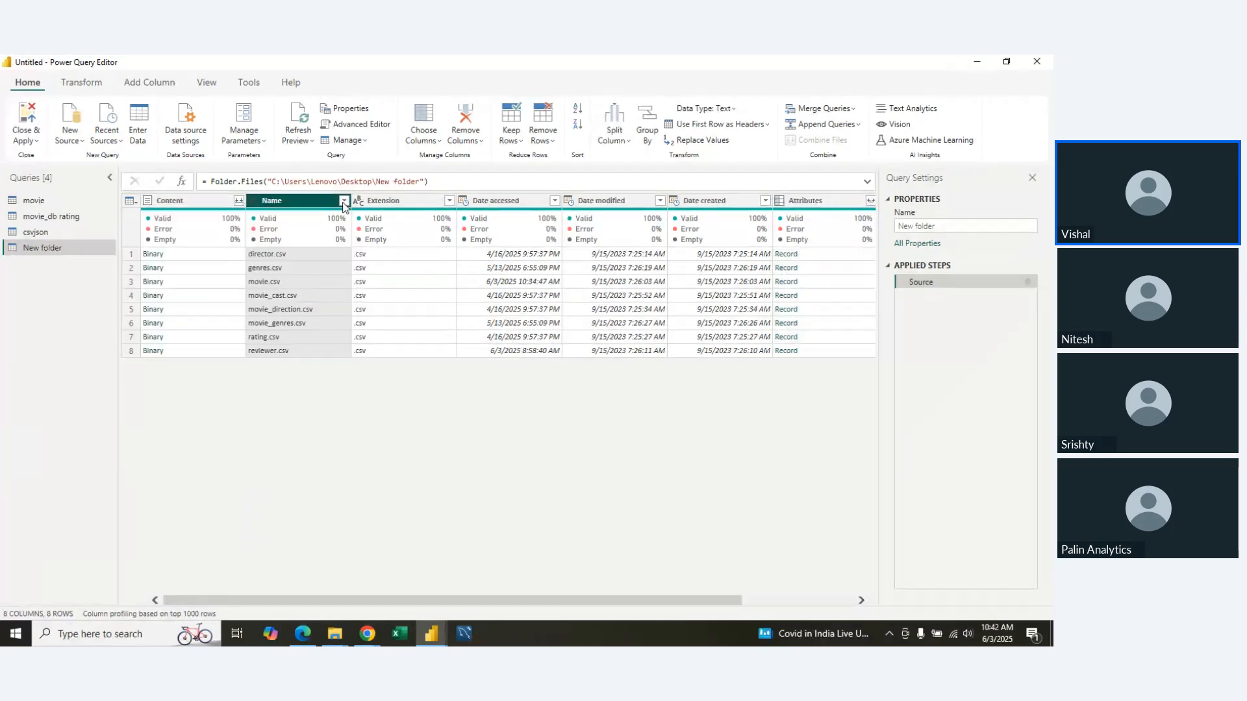
scroll(421, 414, right, 3)
scroll(421, 415, left, 3)
scroll(421, 414, right, 3)
scroll(420, 414, left, 3)
click(239, 200)
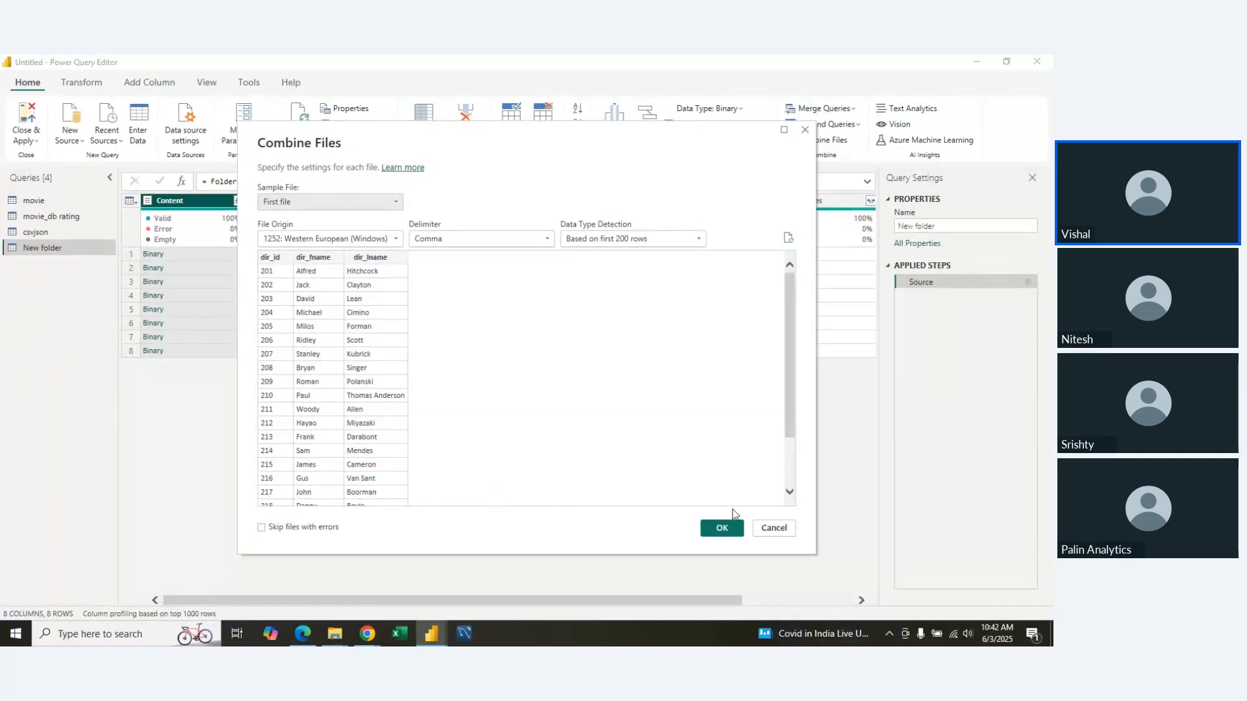
click(772, 527)
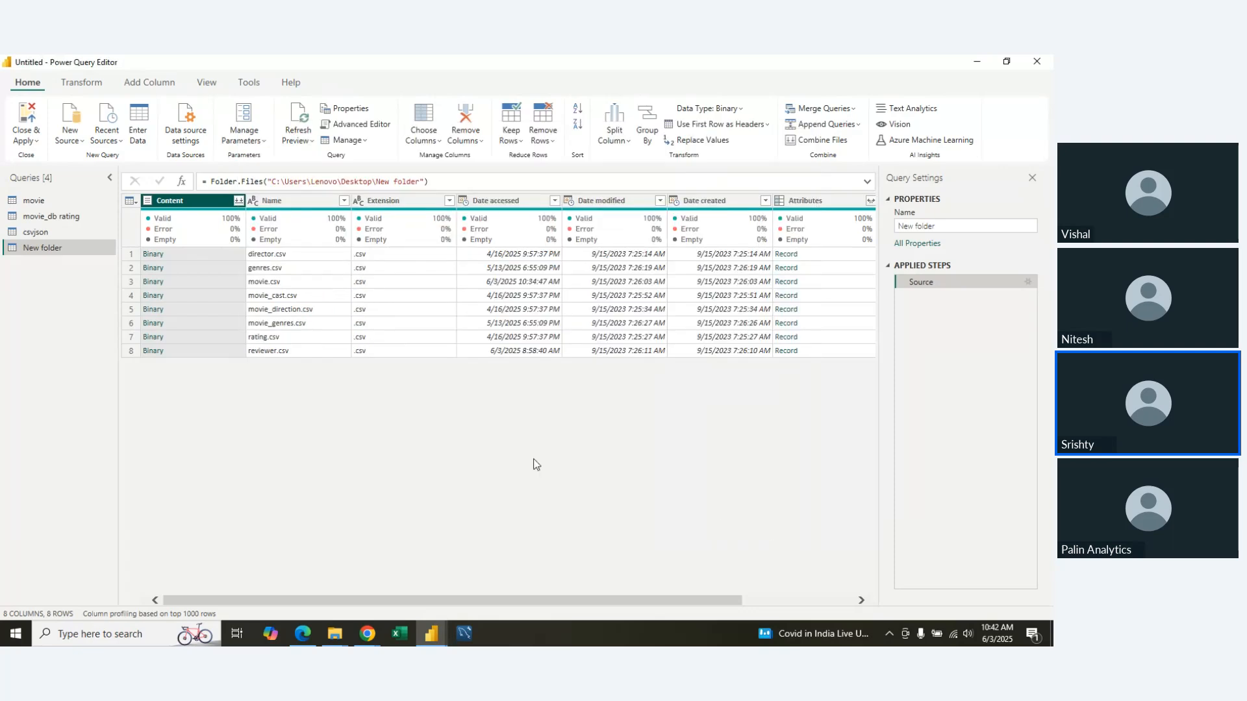
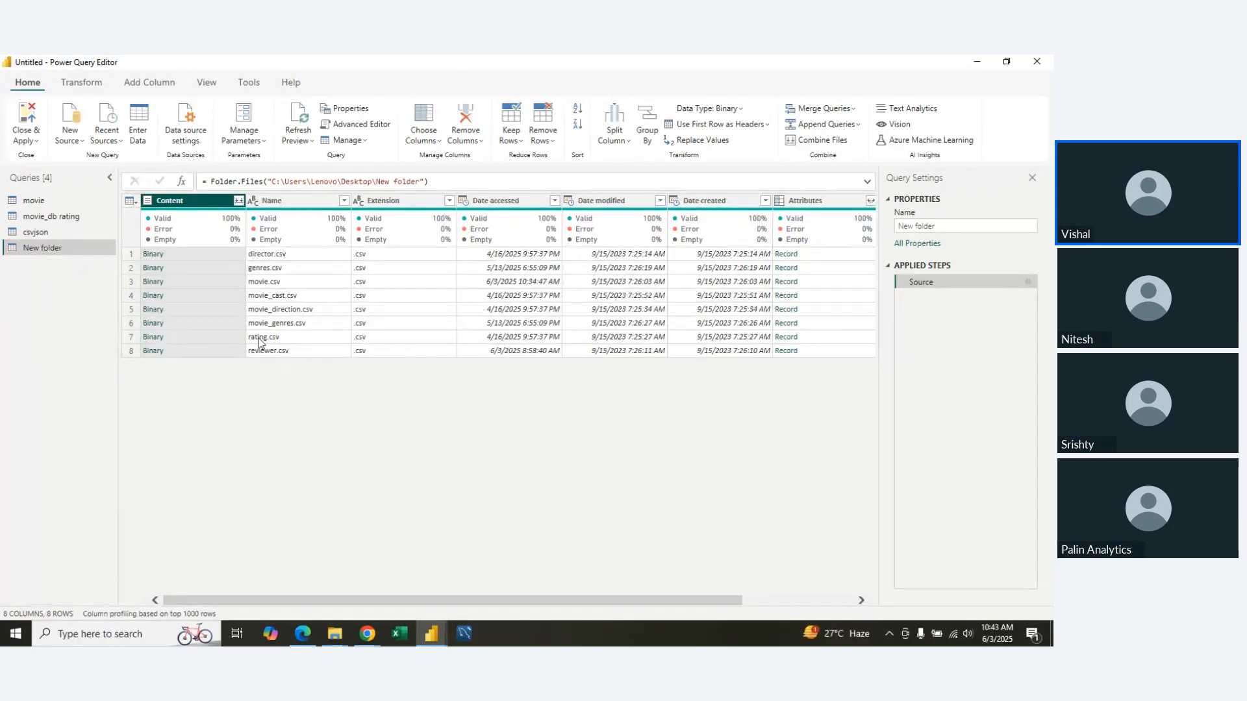
Step: Review the columns offered for keeping in the New folder query, cancel, and open the Attributes record for director.csv
click(420, 147)
click(422, 160)
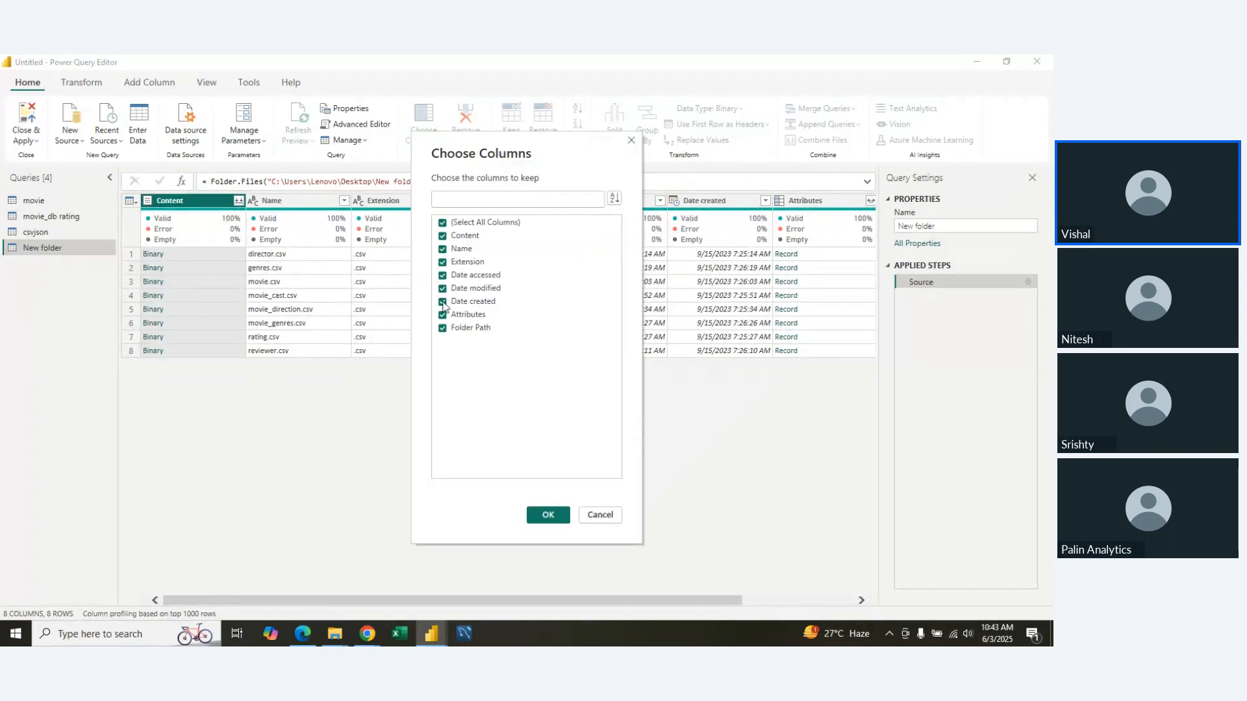
click(583, 516)
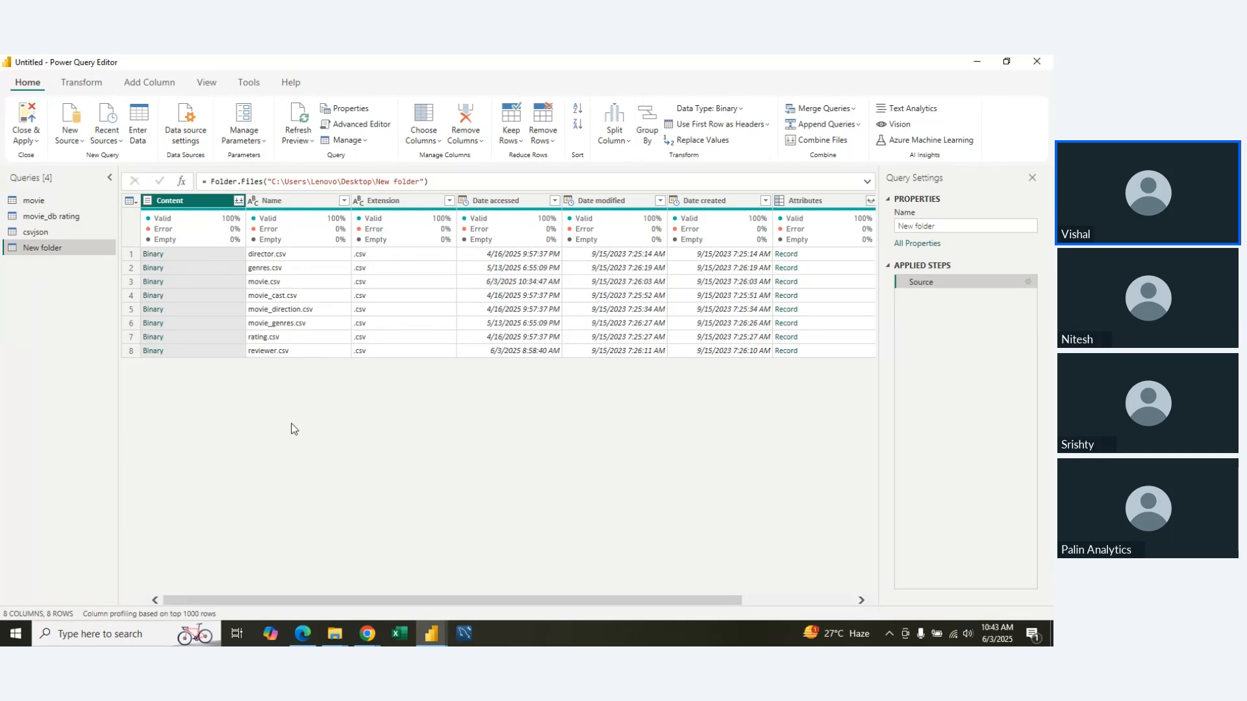
click(783, 255)
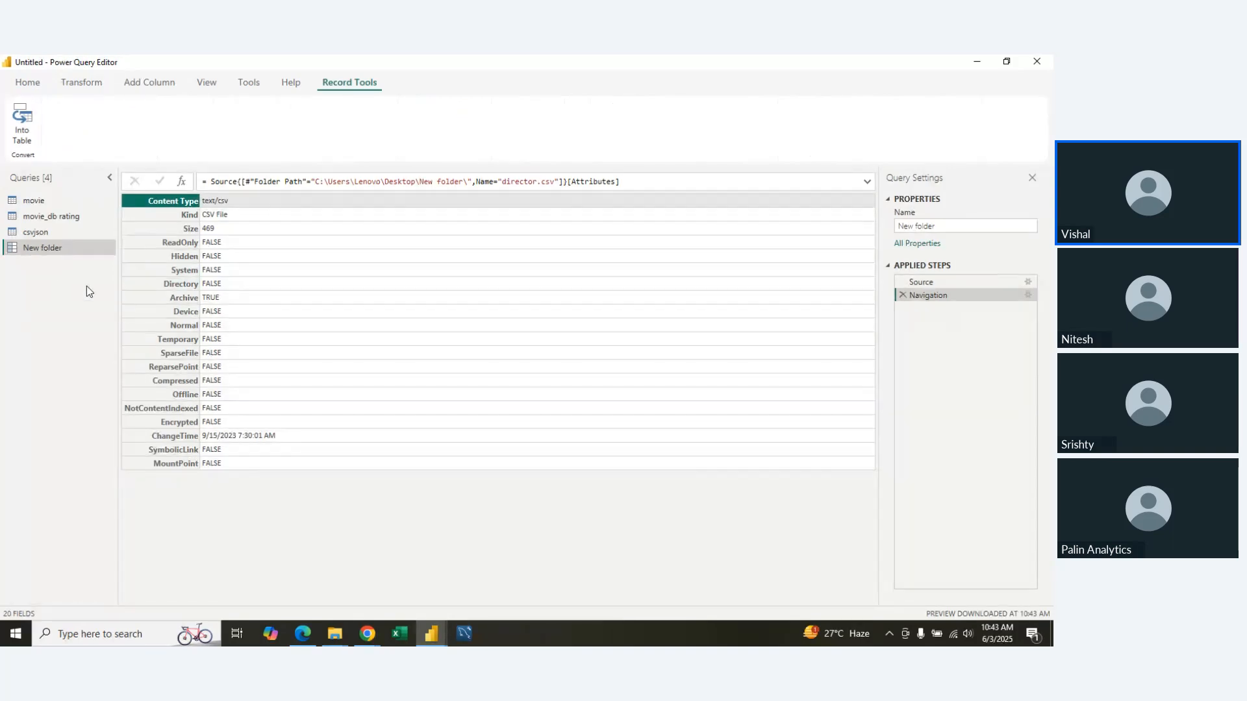
Step: Delete the New folder query from the Power Query Editor and confirm the deletion
right_click(52, 249)
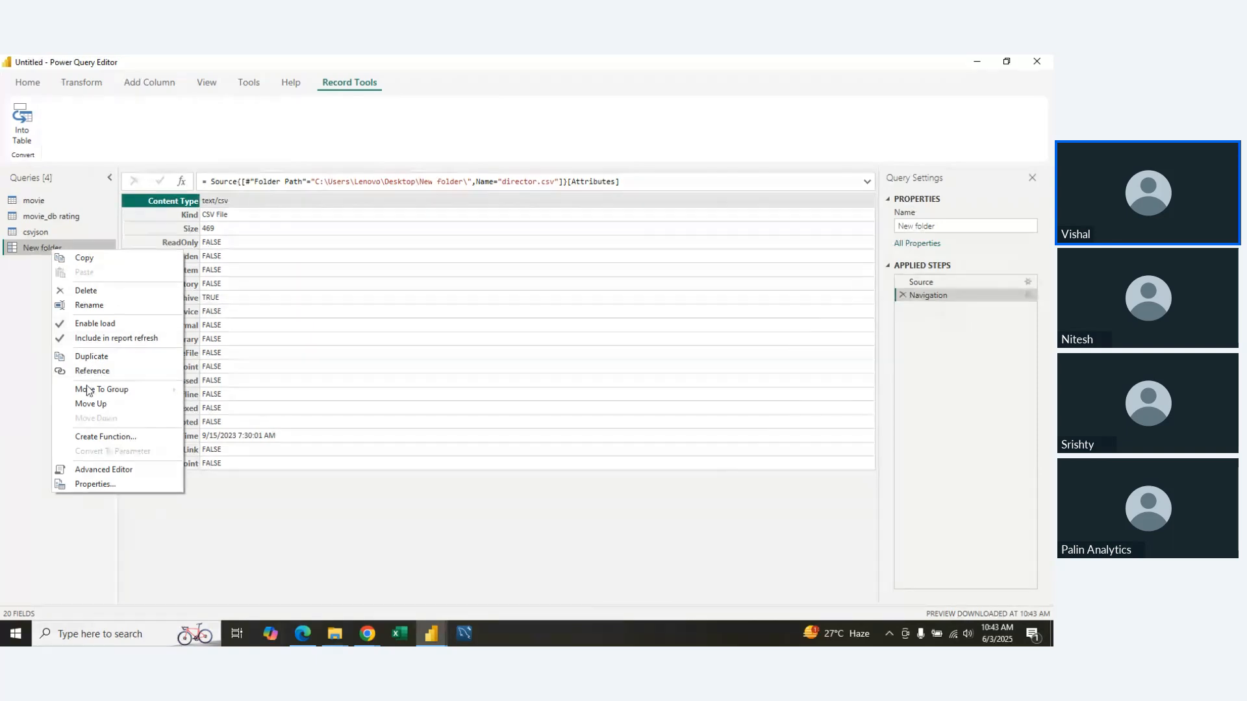
click(87, 291)
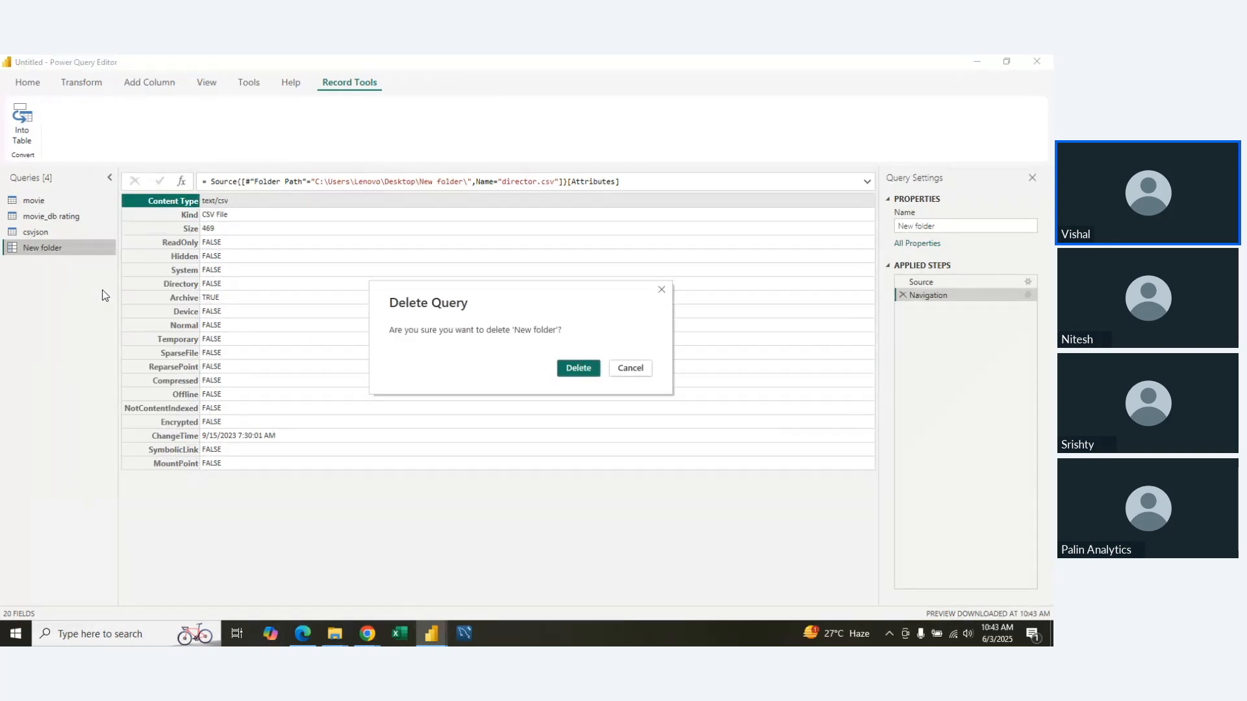
click(564, 370)
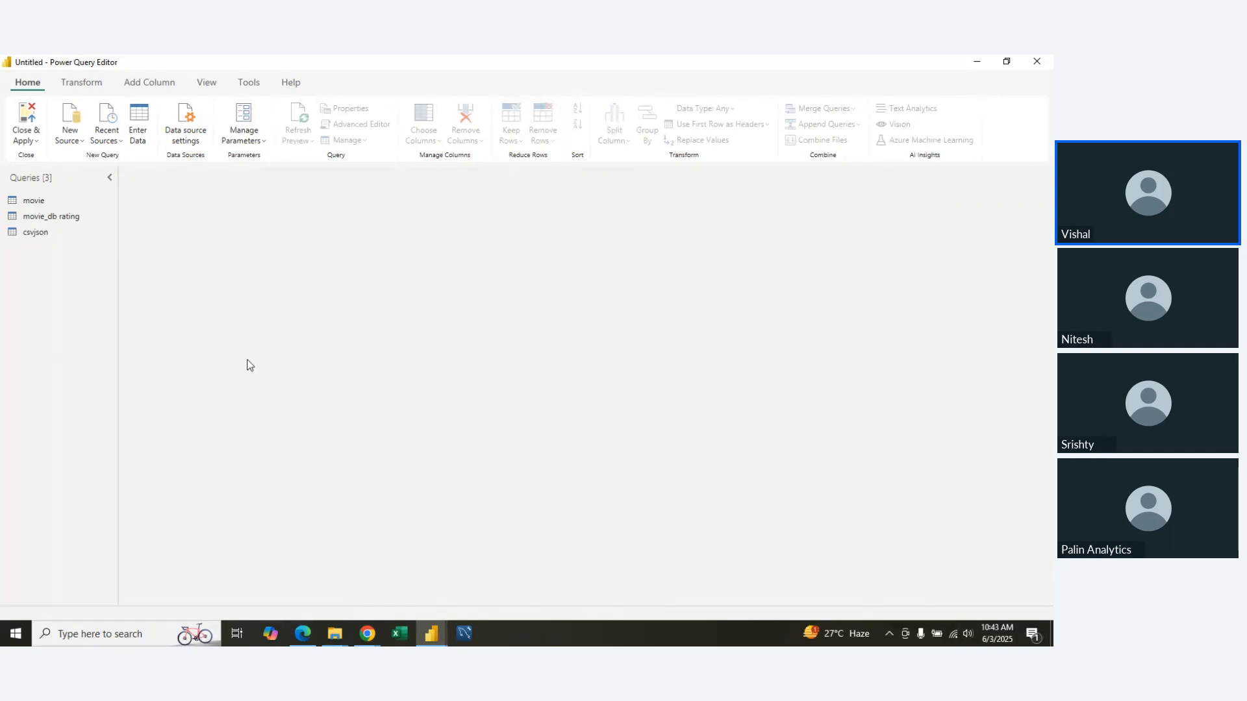
Step: Switch to the Power BI Desktop window and show the model view
mouse_move(431, 633)
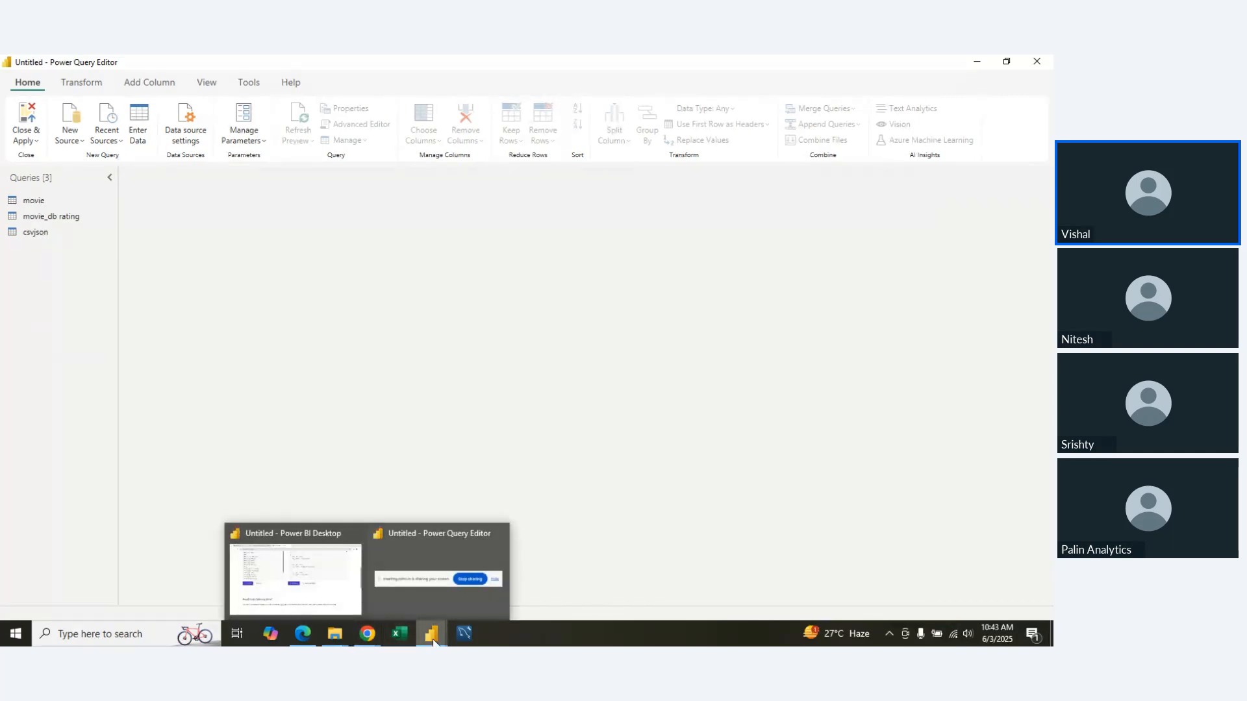
click(358, 563)
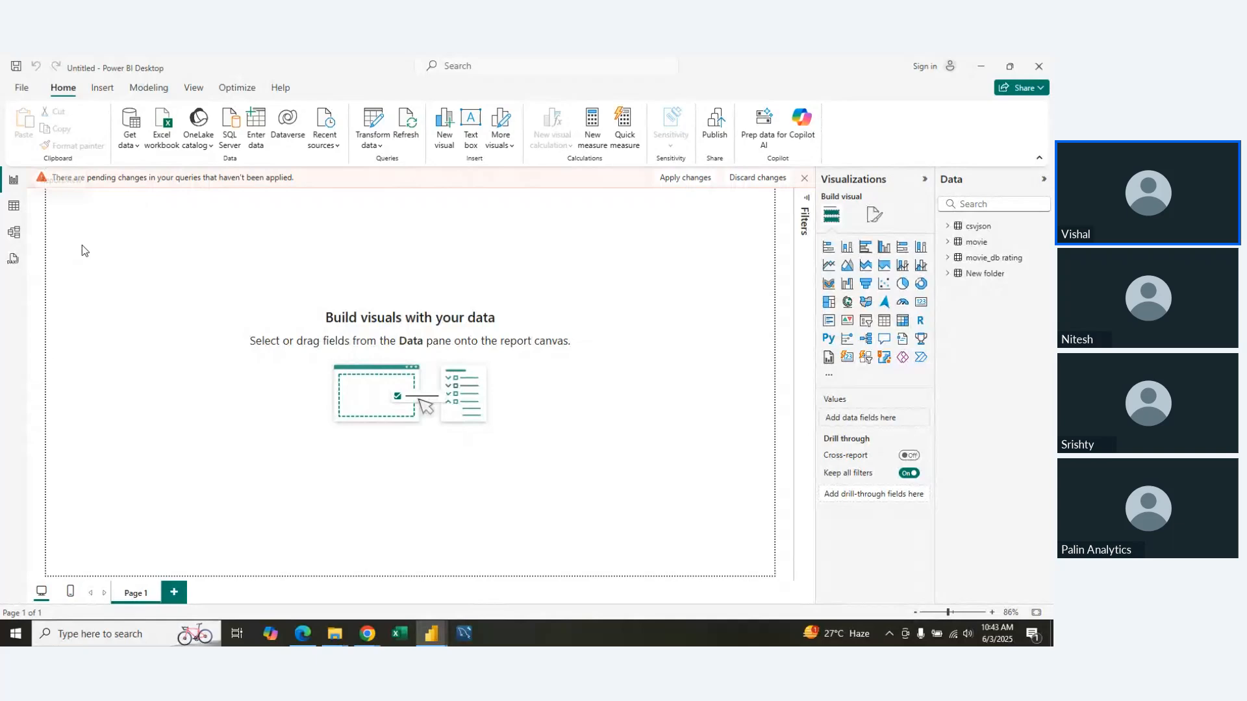
click(14, 232)
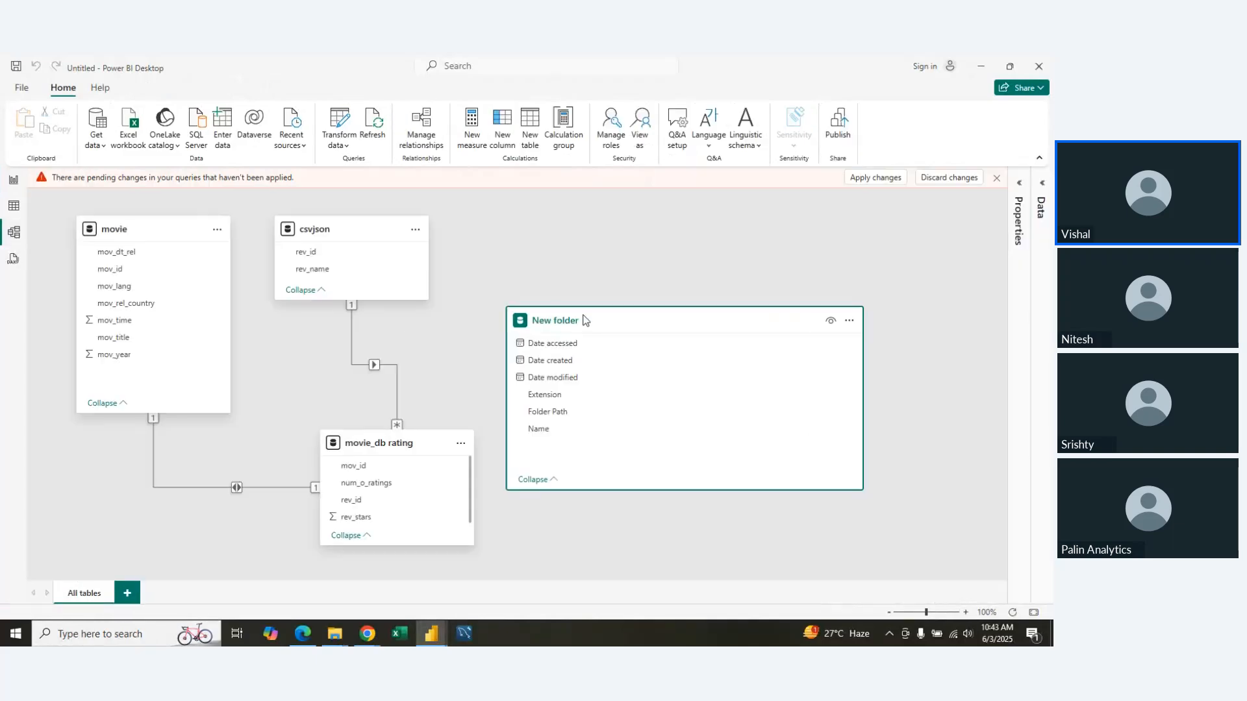
Step: Try to delete the New folder table from the model diagram
right_click(601, 320)
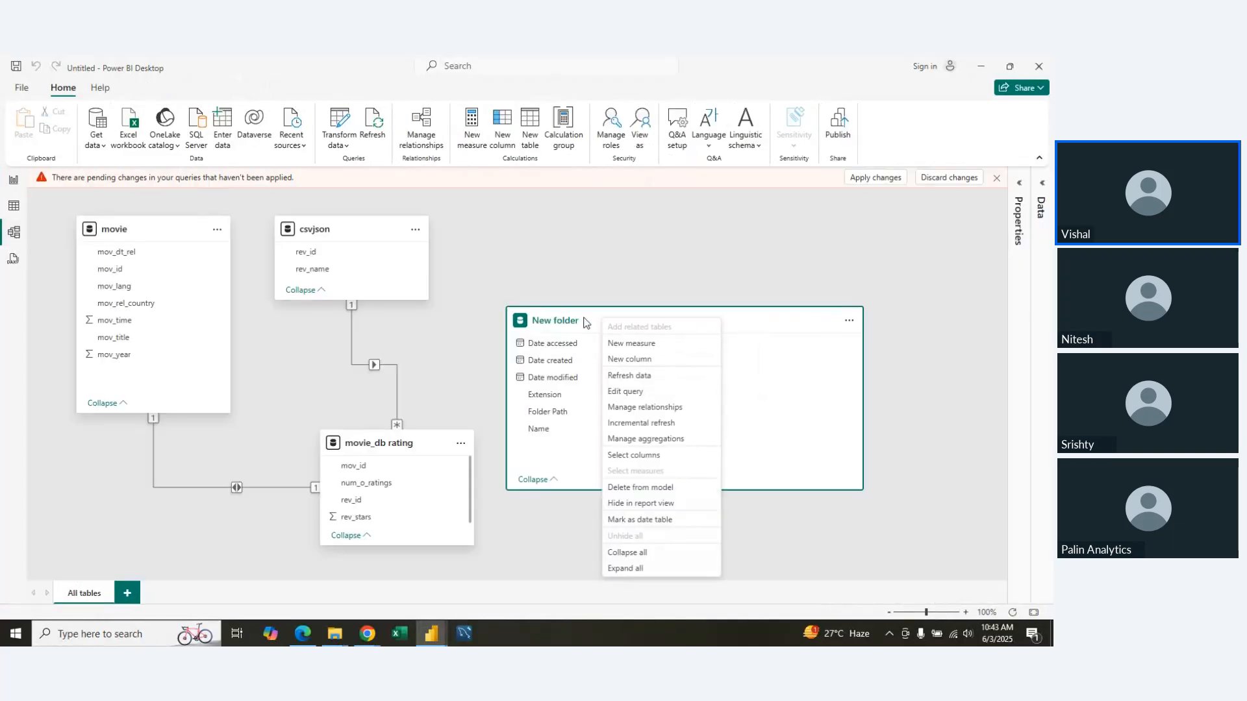
click(638, 489)
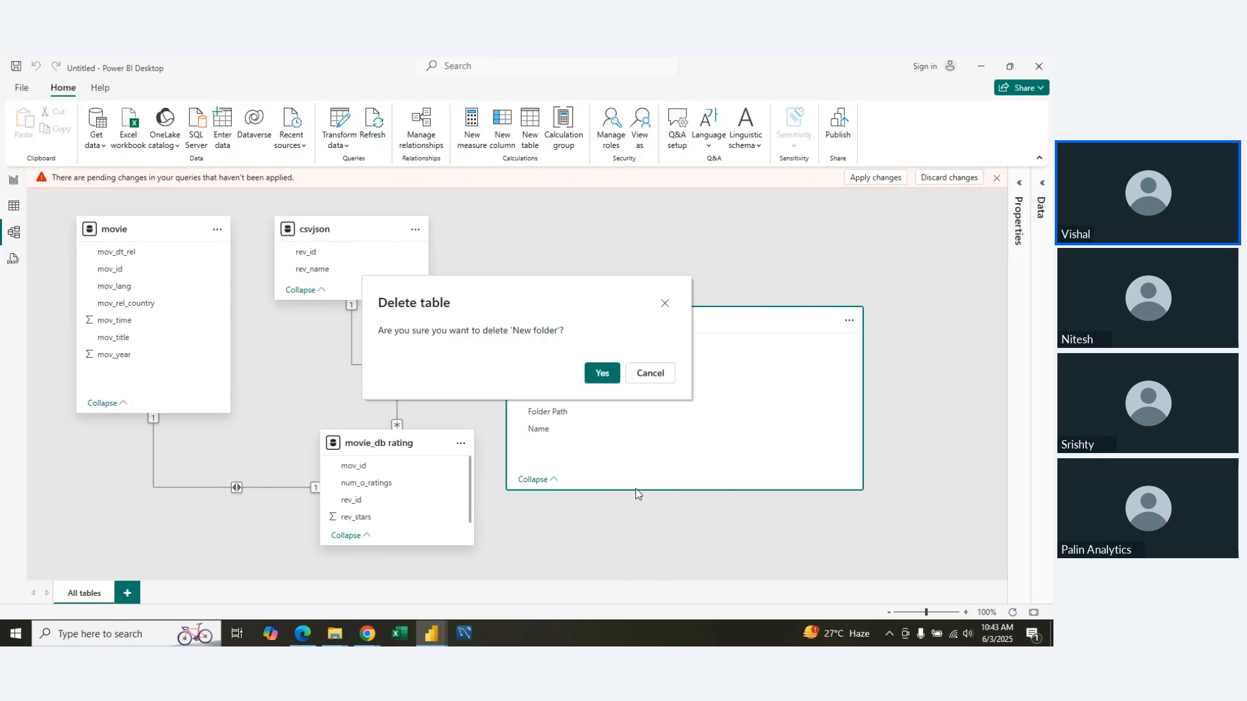
click(598, 374)
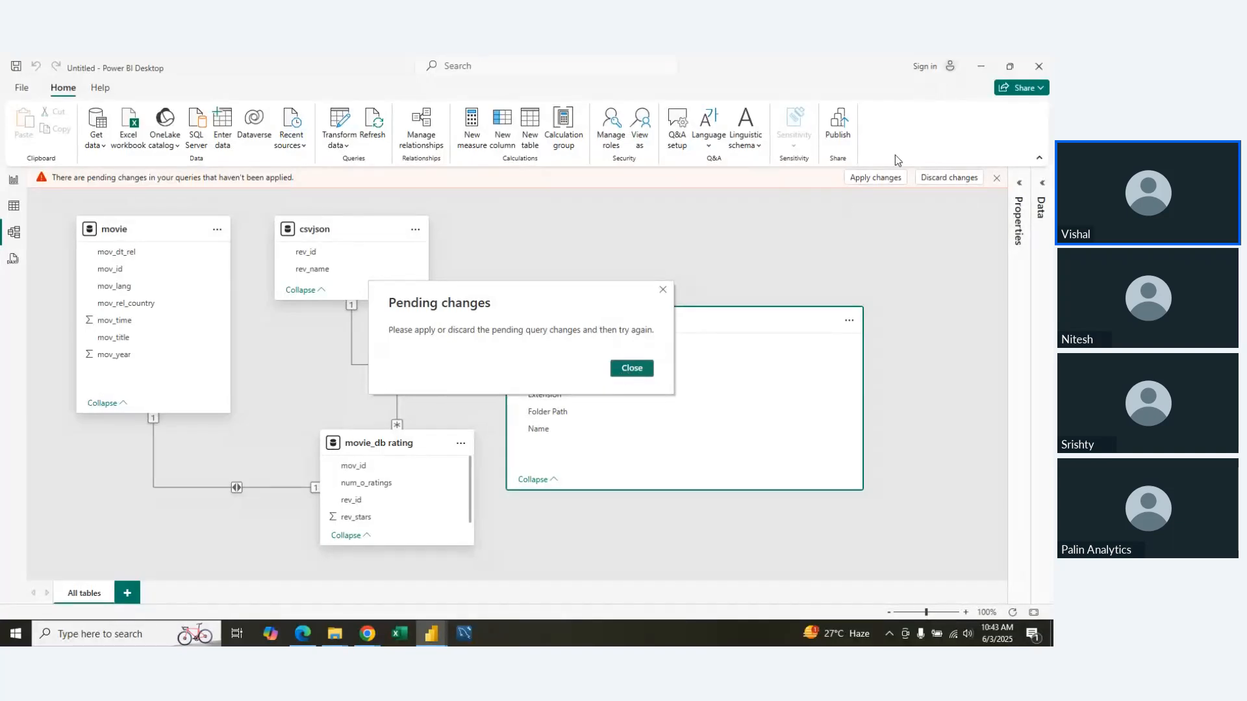
click(638, 365)
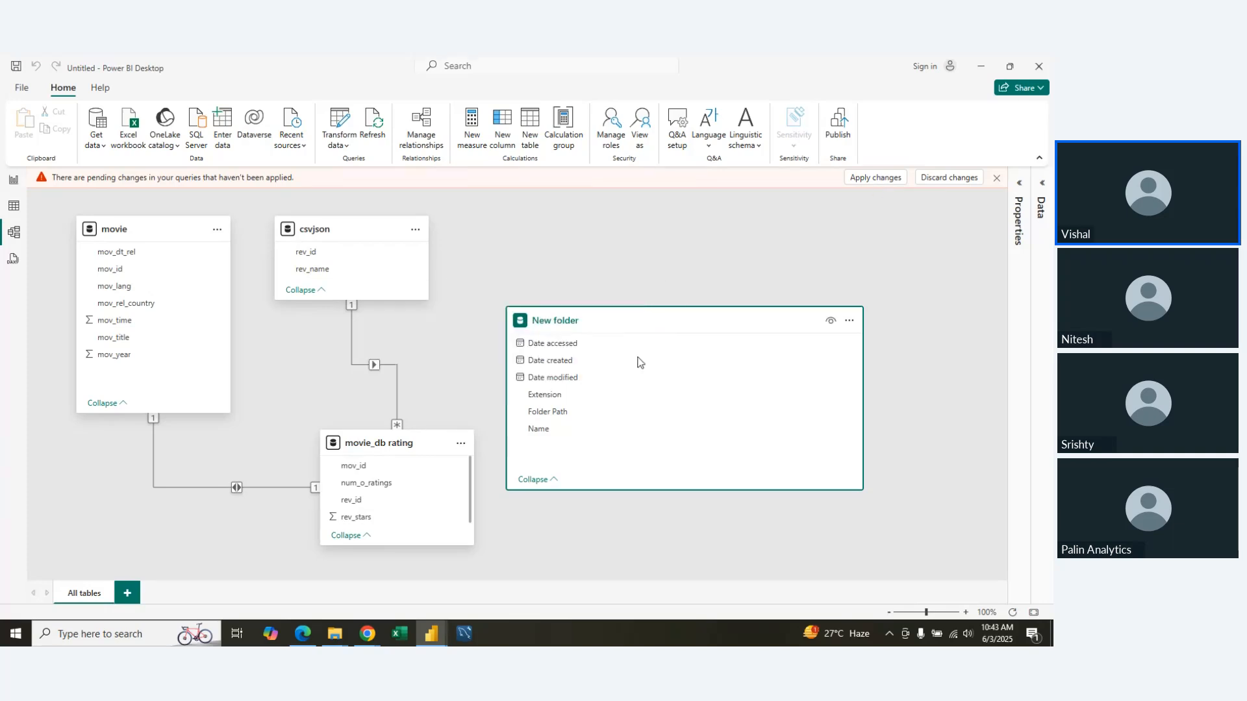
Step: Apply the pending query changes in the model and close the Power Query Editor
click(857, 176)
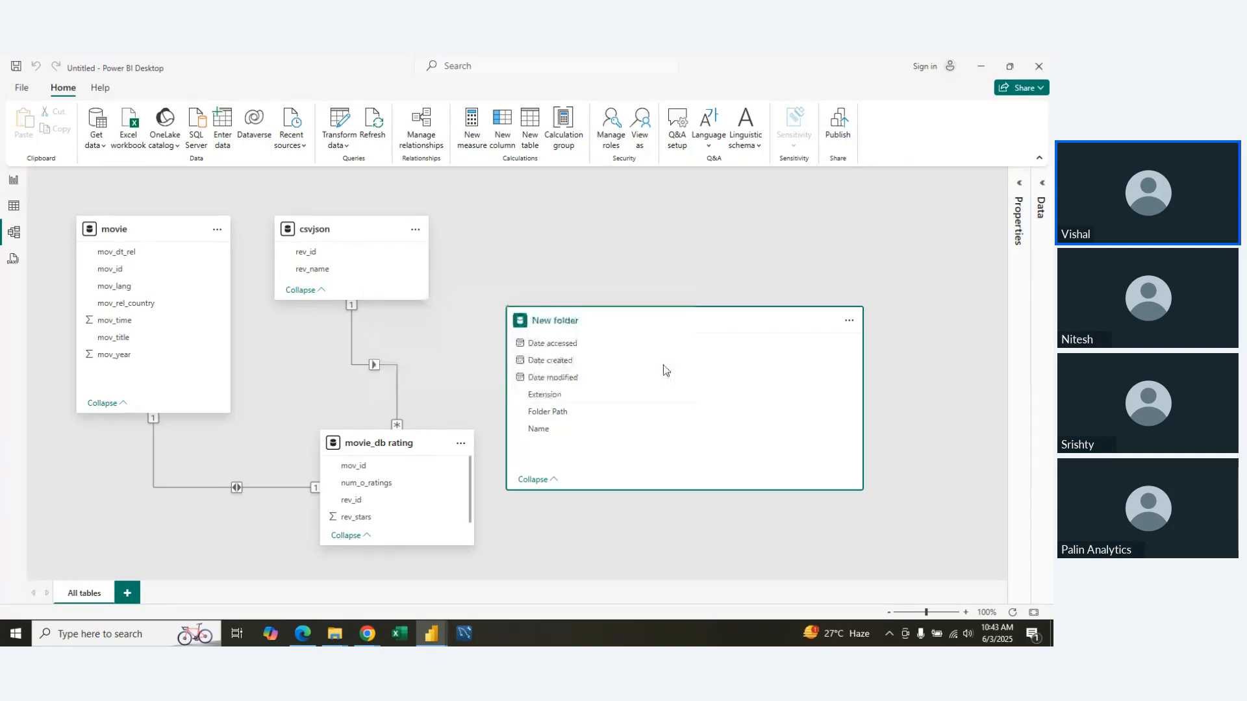
key(alt+Tab)
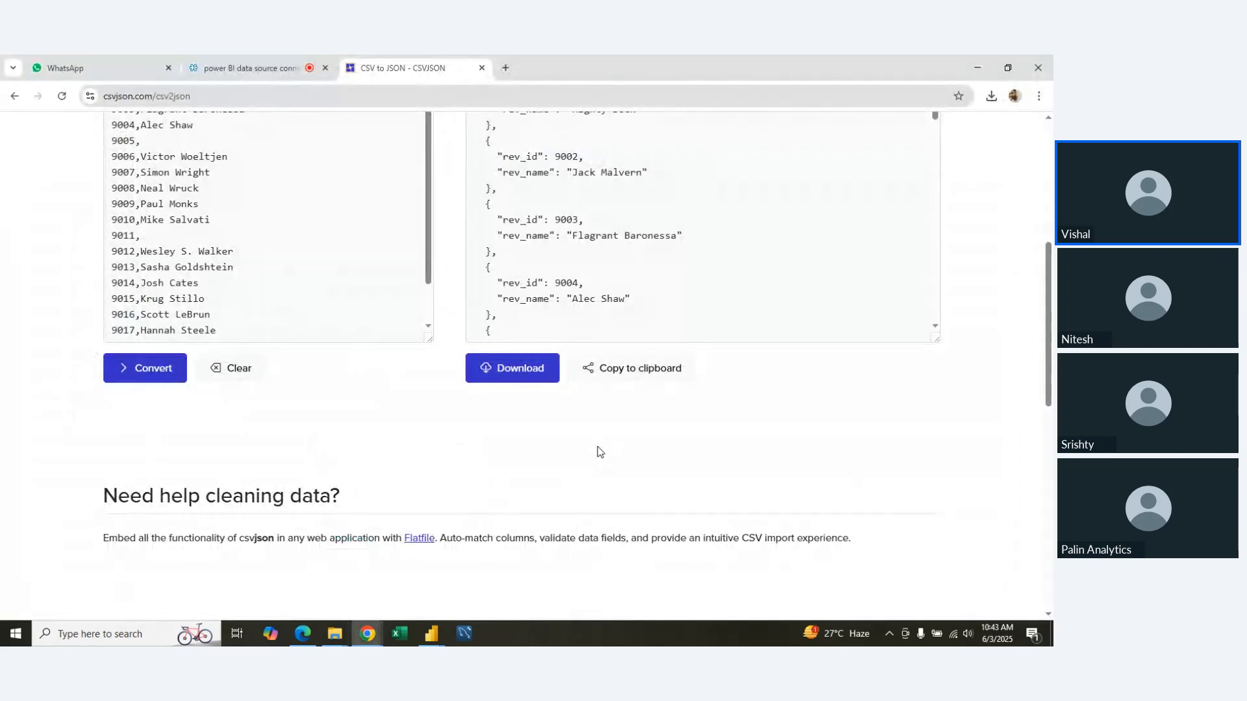
mouse_move(431, 633)
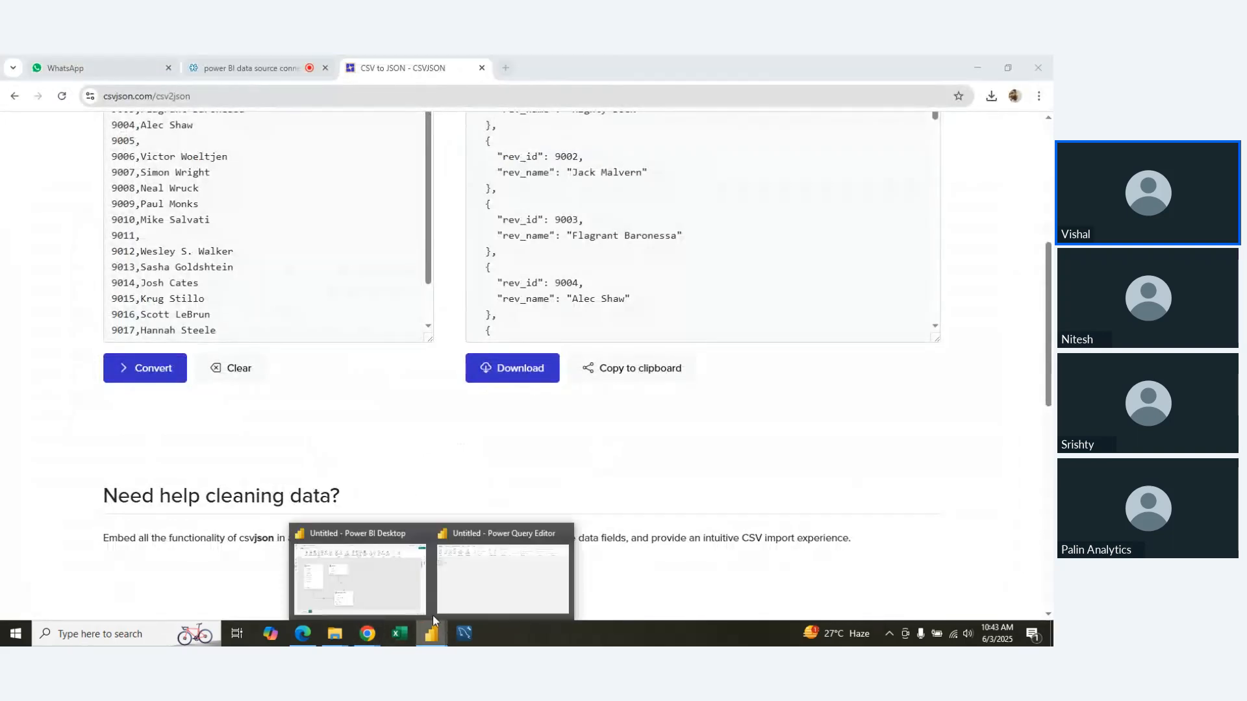
click(335, 553)
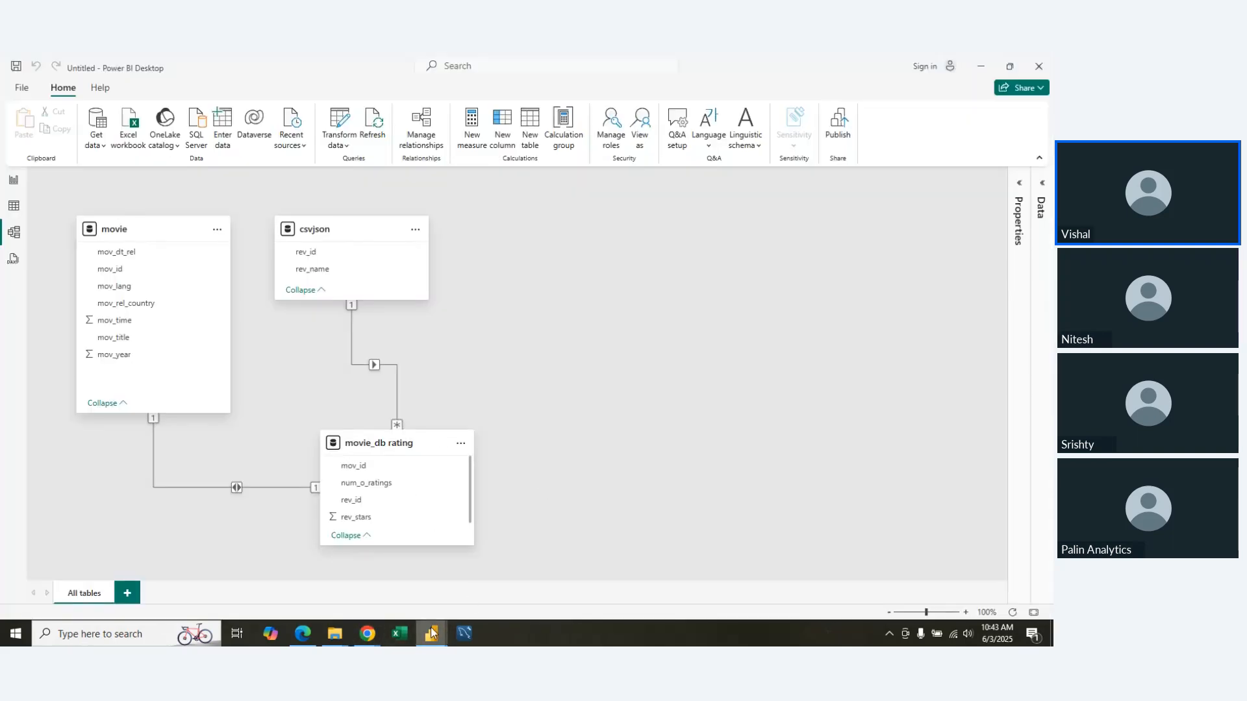
click(459, 604)
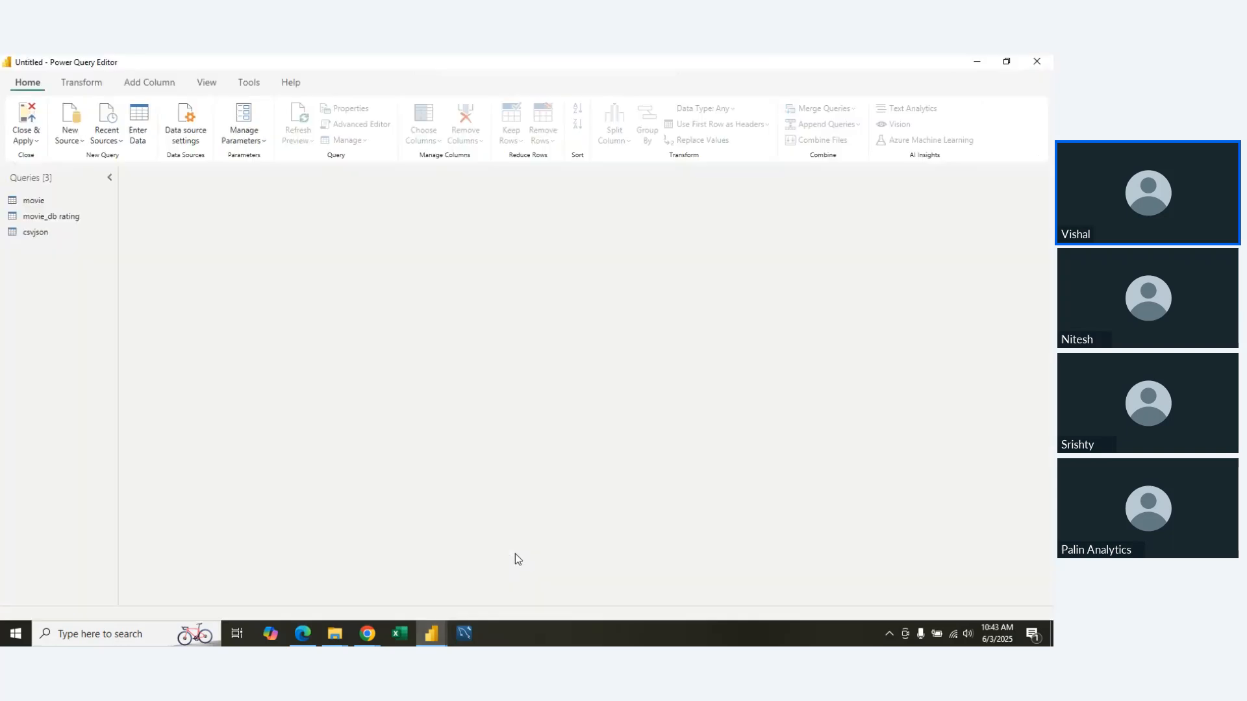
click(1040, 61)
click(559, 369)
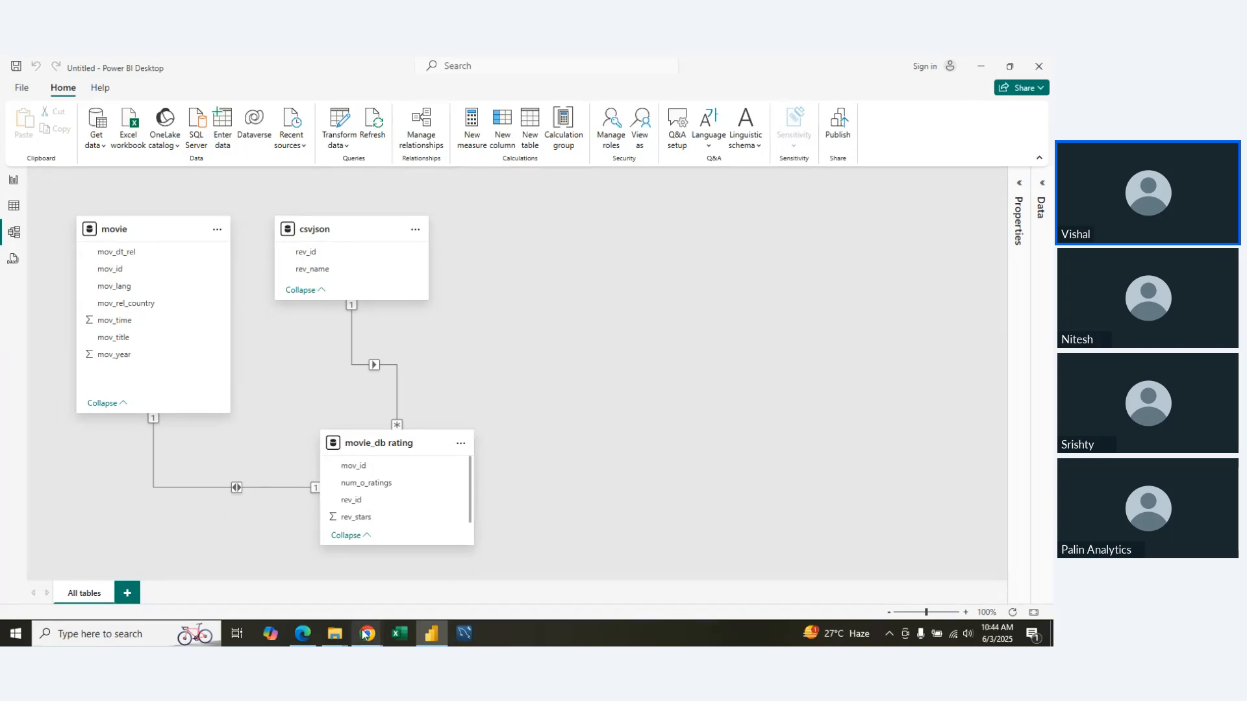
Step: Switch to Chrome and search the web for "rivers of india wikipedia"
mouse_move(365, 635)
click(304, 588)
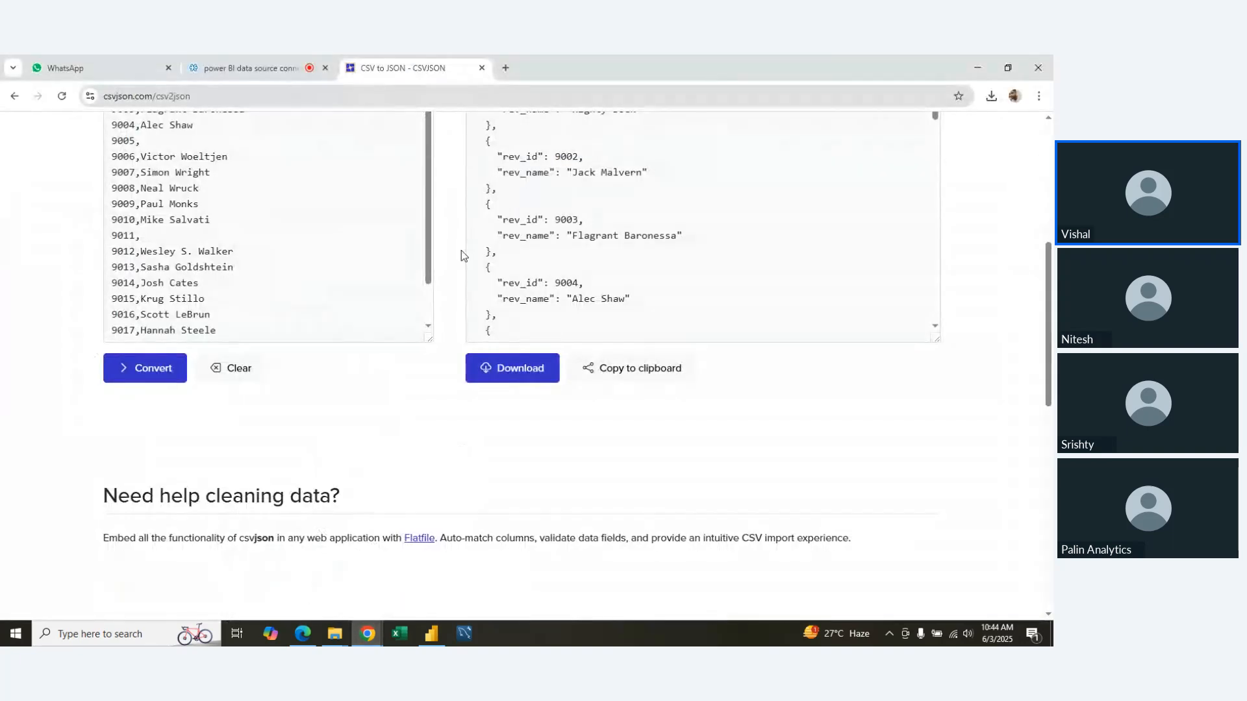
click(431, 103)
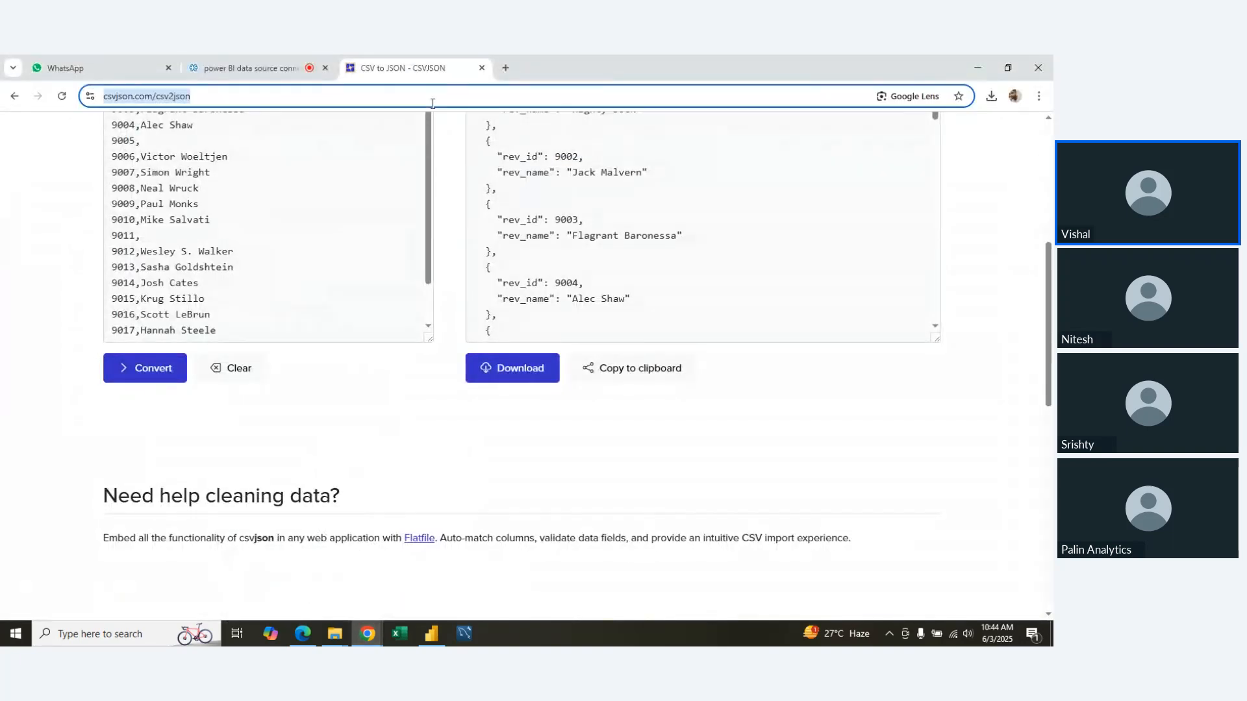
text(wiki)
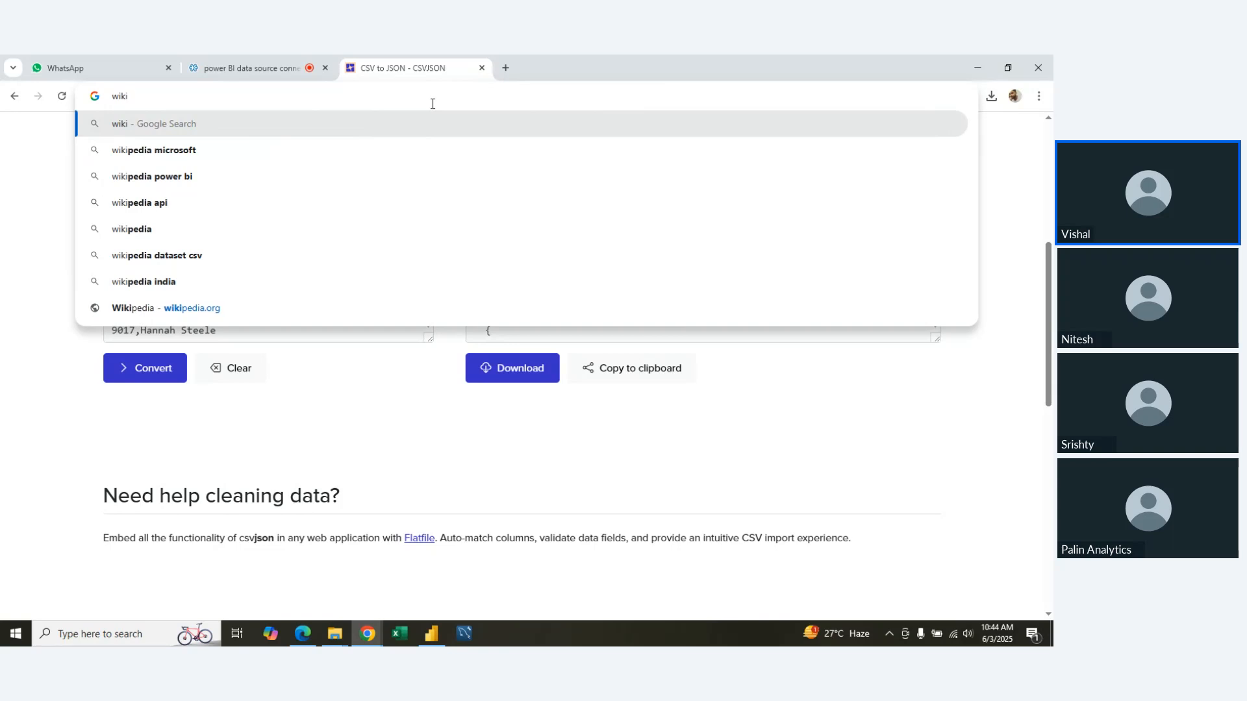
key(Down)
key(Down)
key(Up)
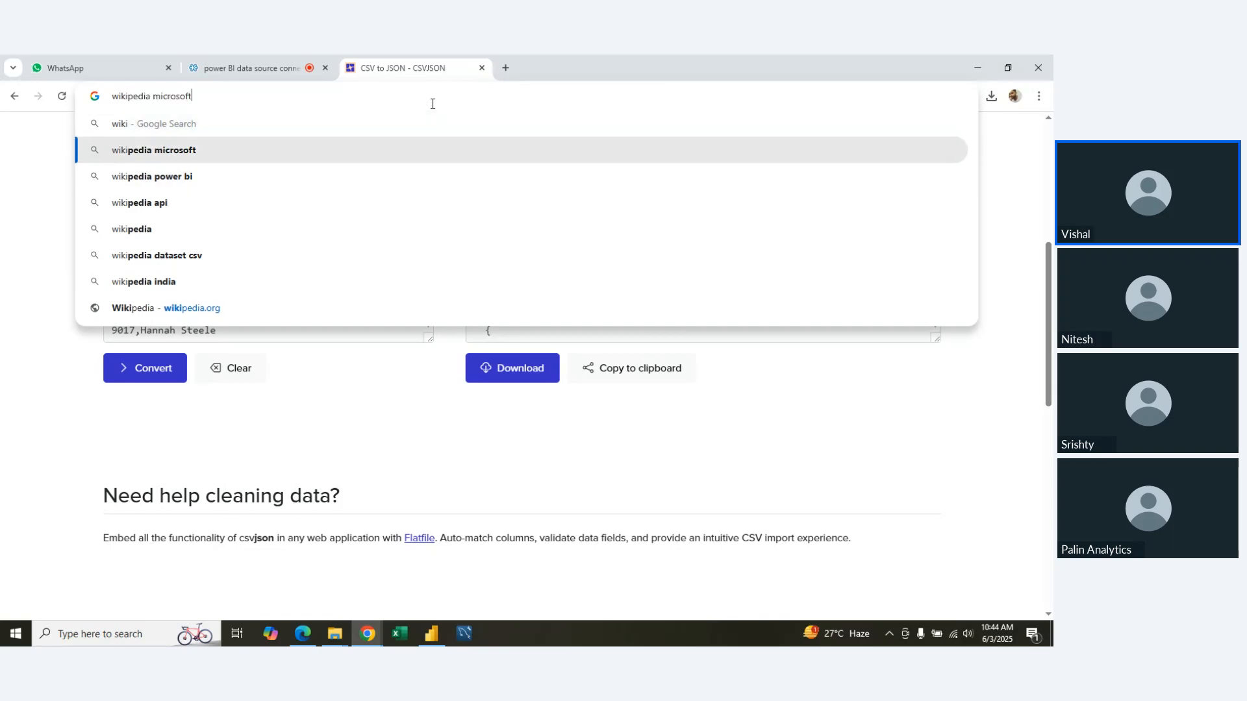
key(BackSpace)
key(BackSpace)
key(BackSpace)
key(BackSpace)
key(BackSpace)
key(BackSpace)
key(BackSpace)
key(BackSpace)
key(BackSpace)
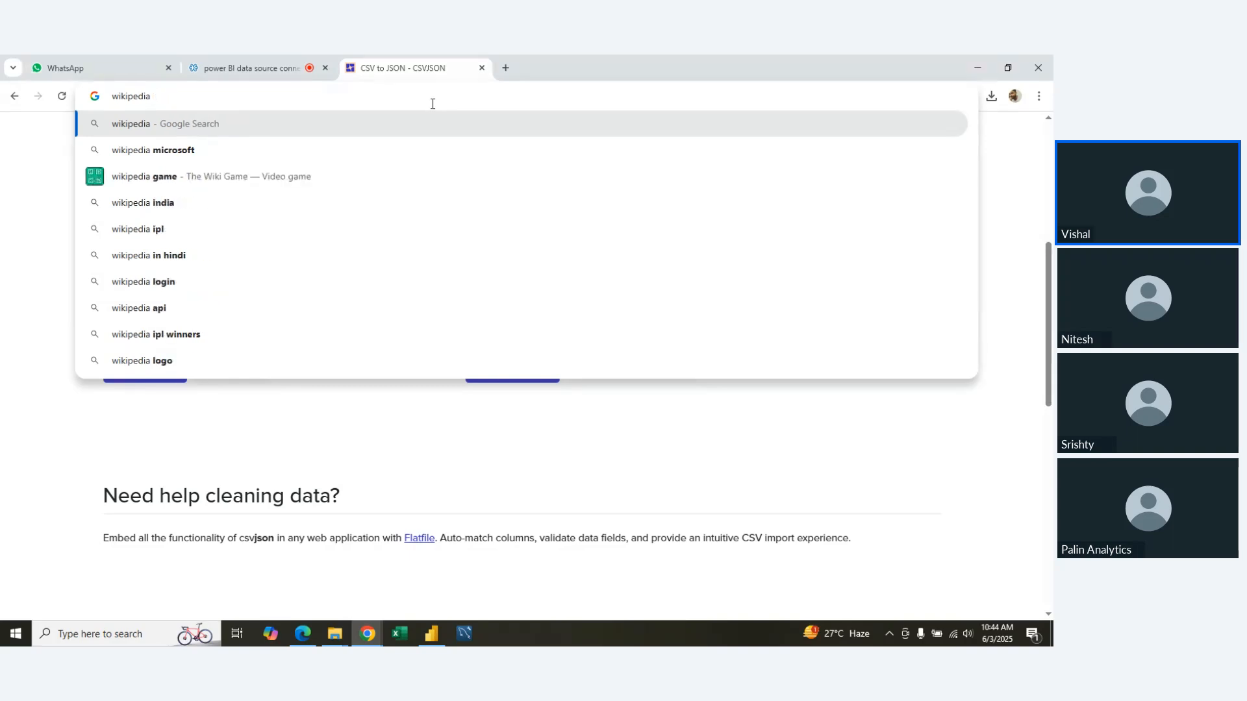
text(rivers)
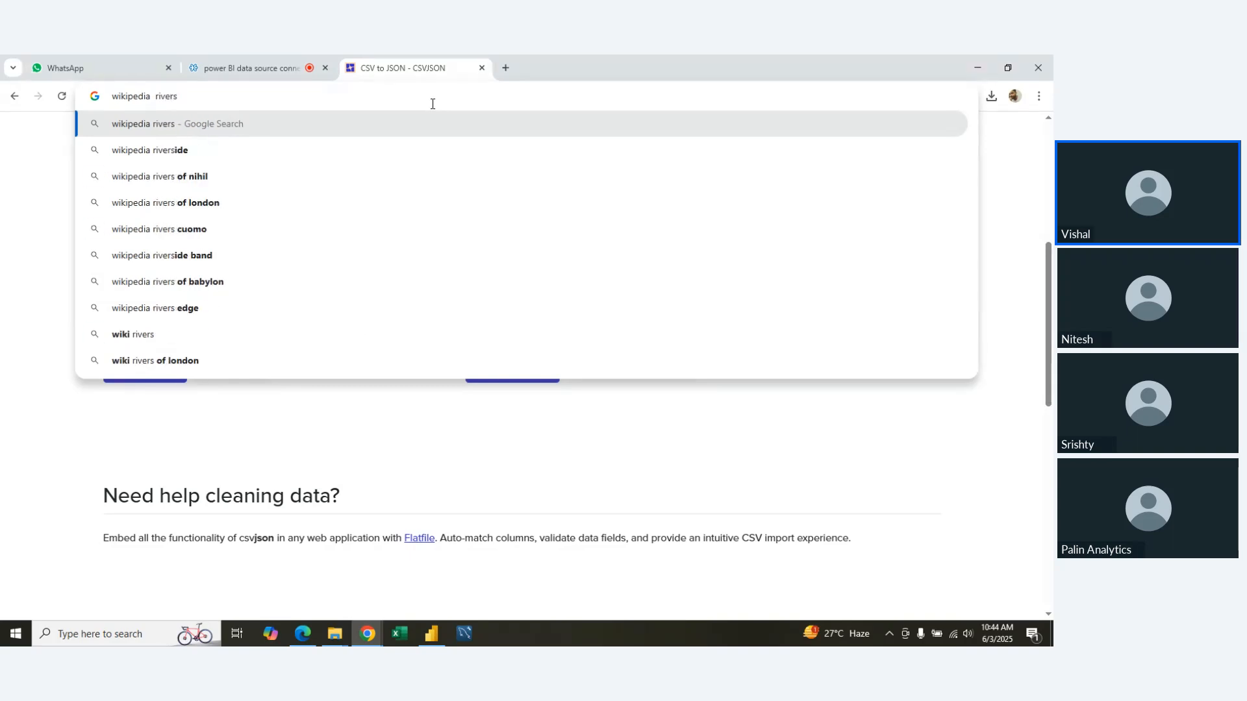
key(Left)
key(Left)
text(india)
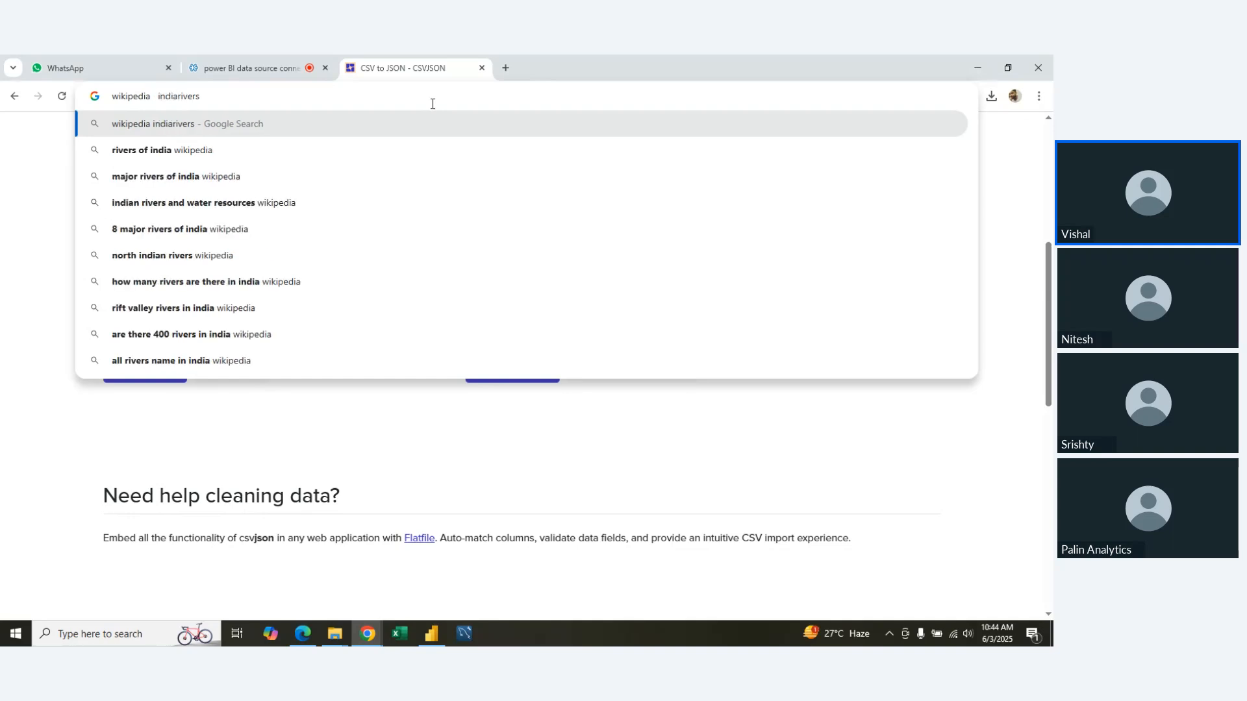
key(Down)
key(Down)
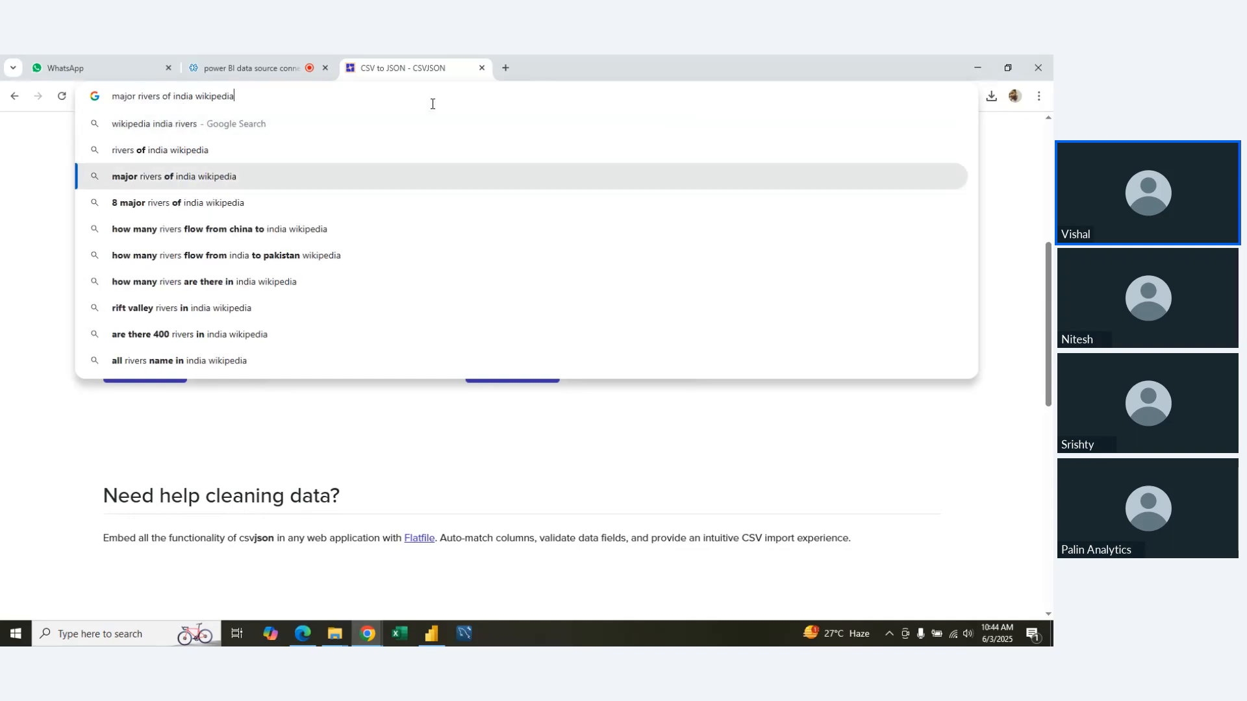
key(Up)
key(Return)
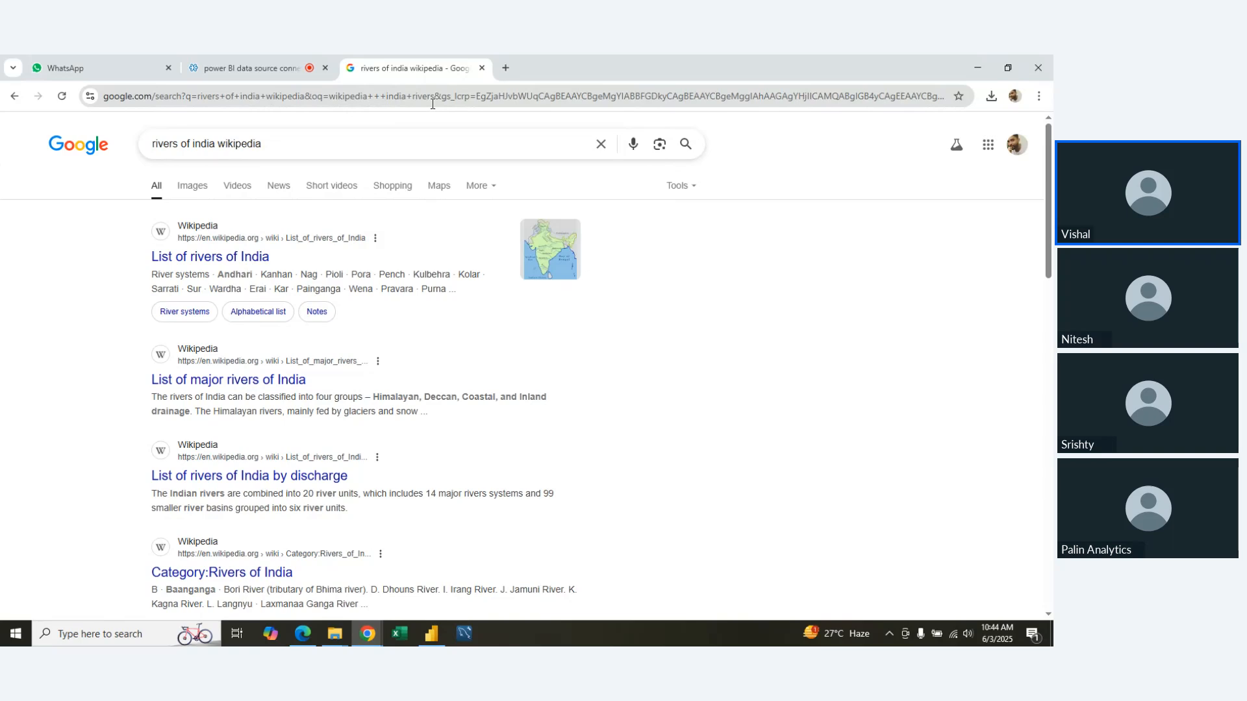
Step: Open Wikipedia's List of rivers of India article and look through its river systems table and alphabetical list
click(218, 258)
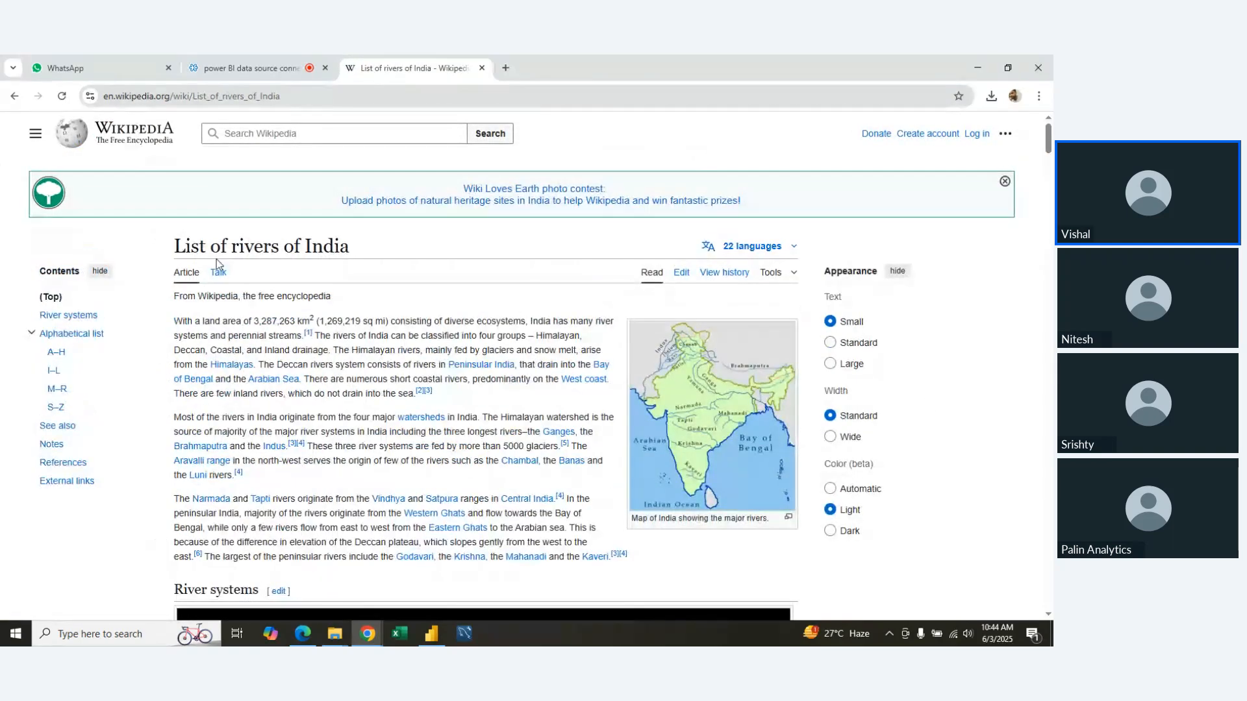
scroll(484, 539, down, 5)
scroll(484, 539, down, 7)
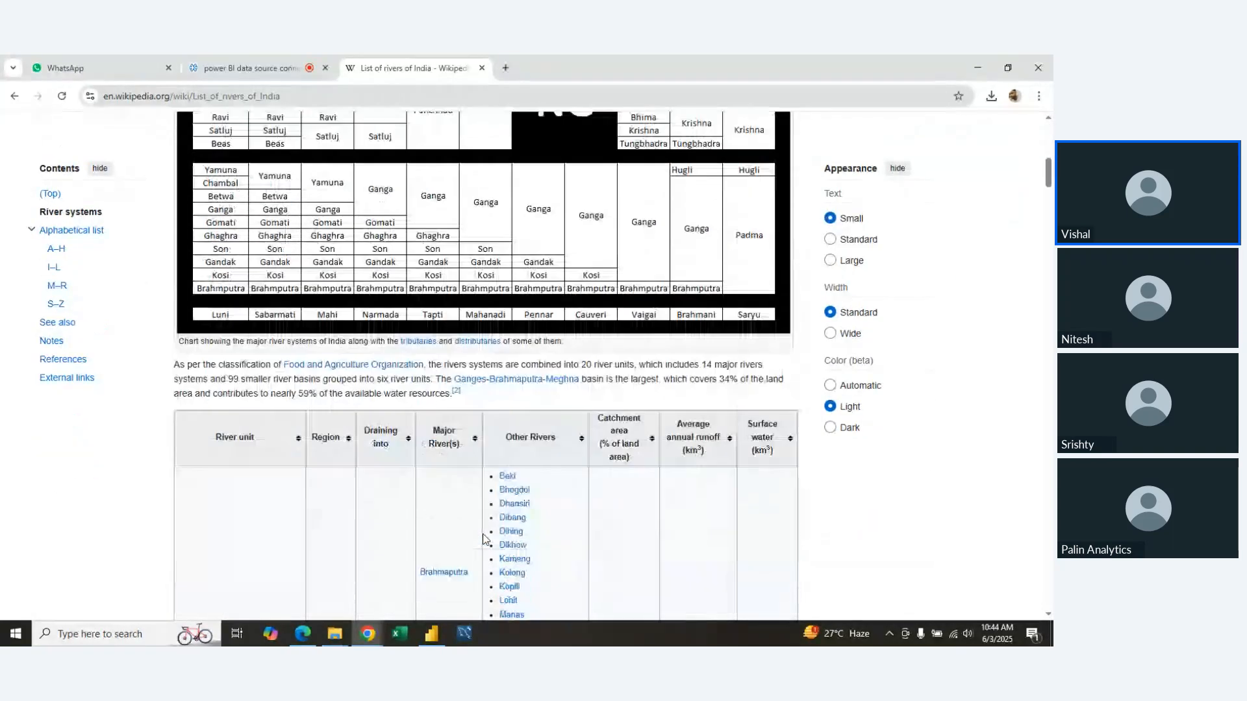
scroll(484, 539, down, 10)
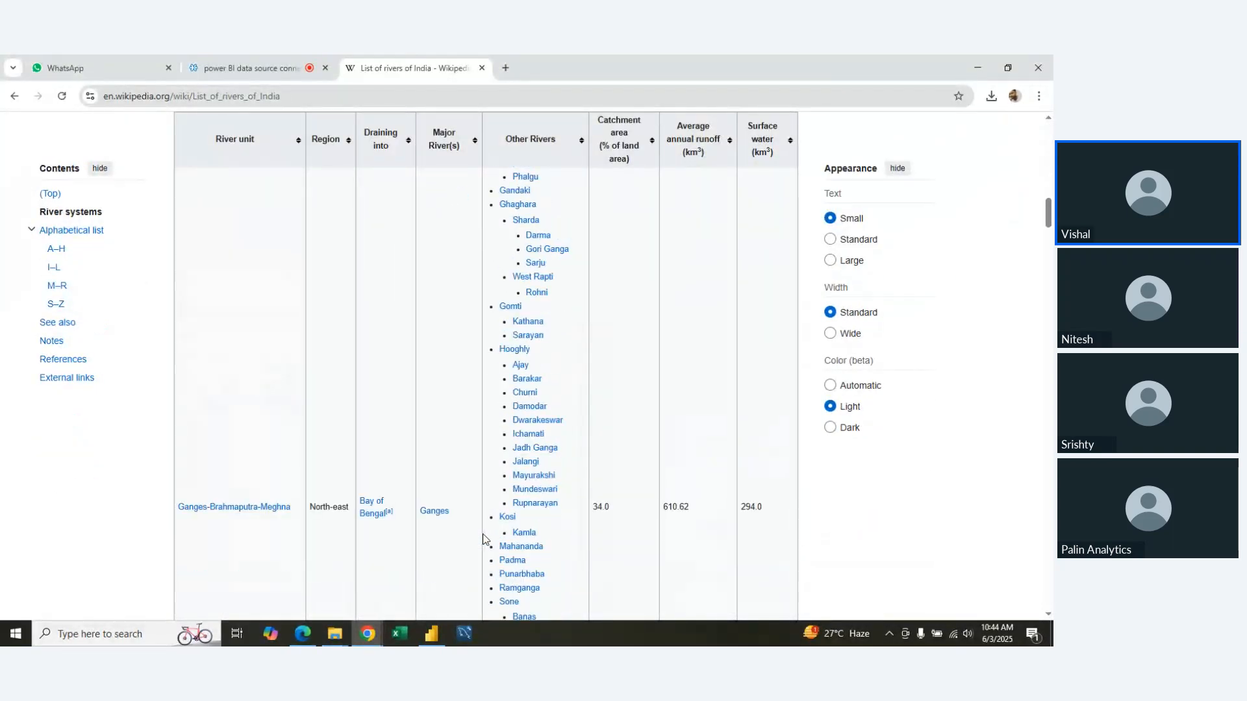
scroll(483, 537, down, 12)
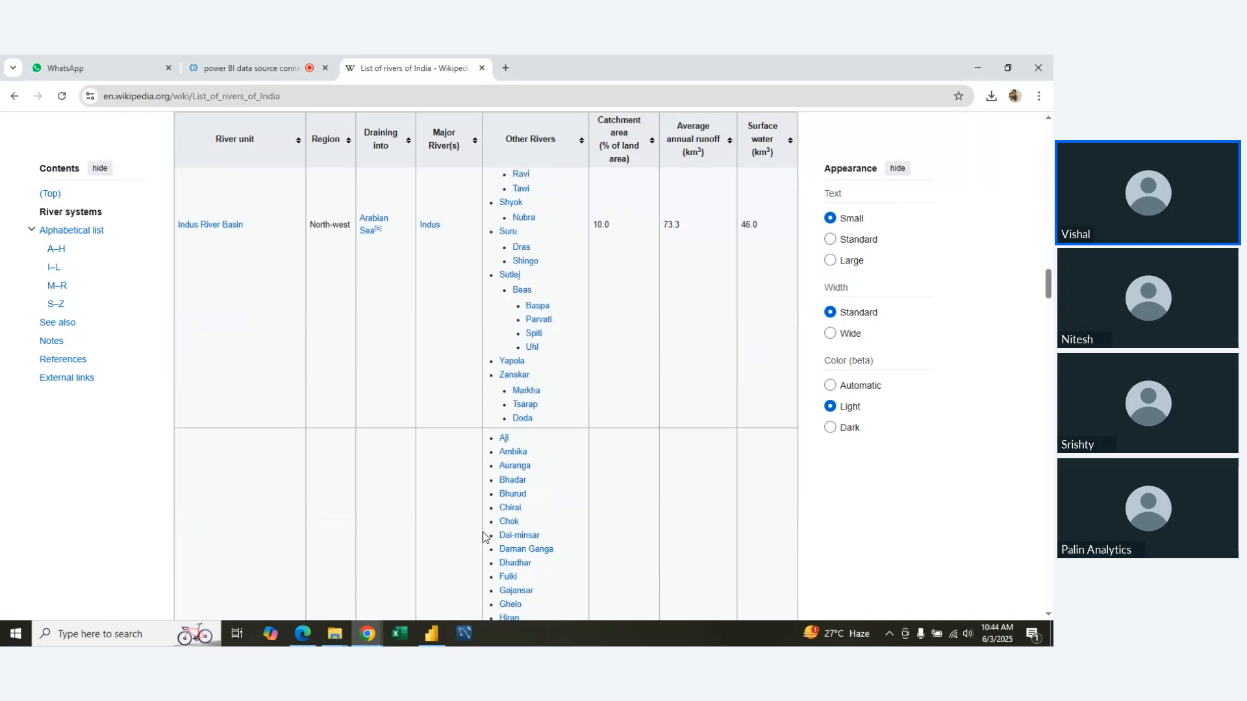
scroll(484, 538, down, 20)
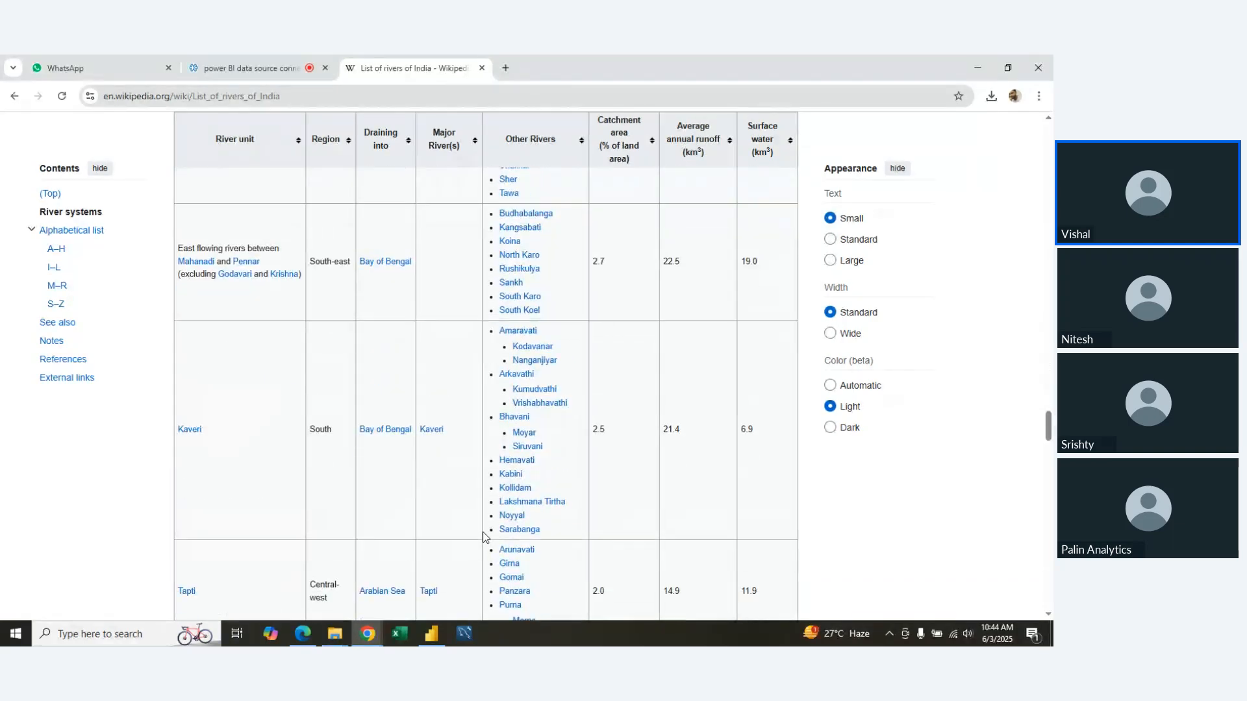
scroll(484, 538, up, 15)
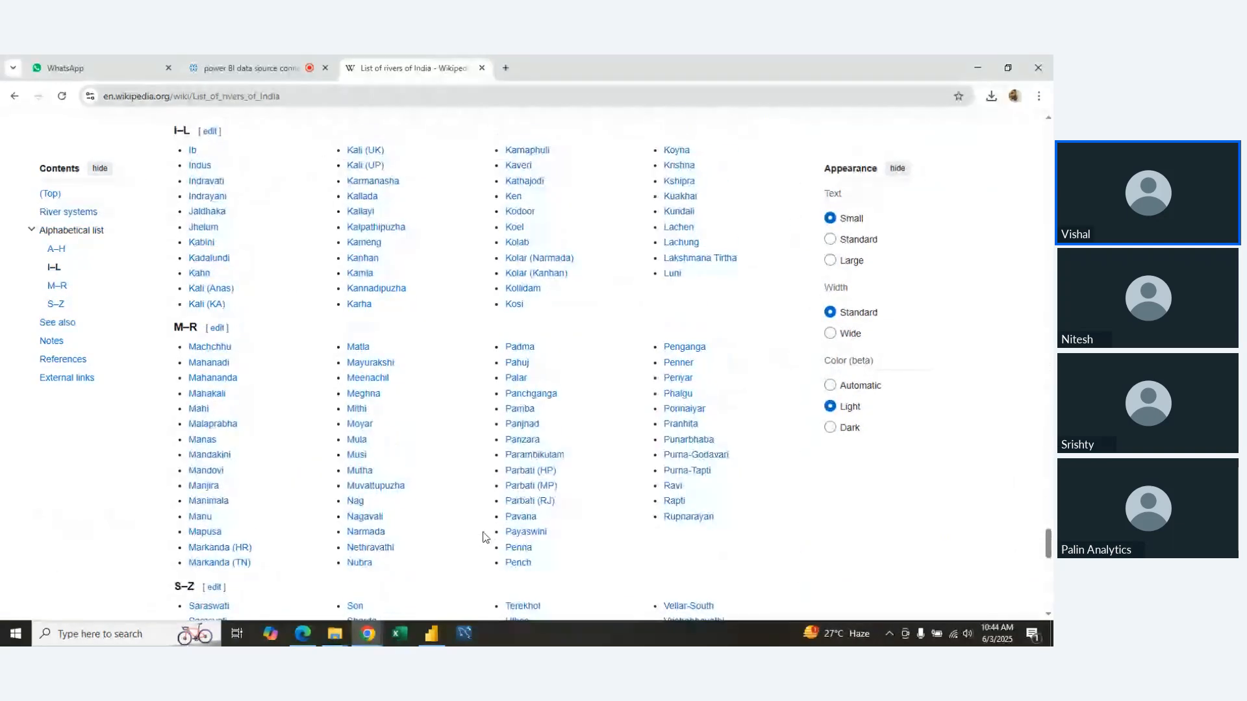
scroll(484, 537, up, 2)
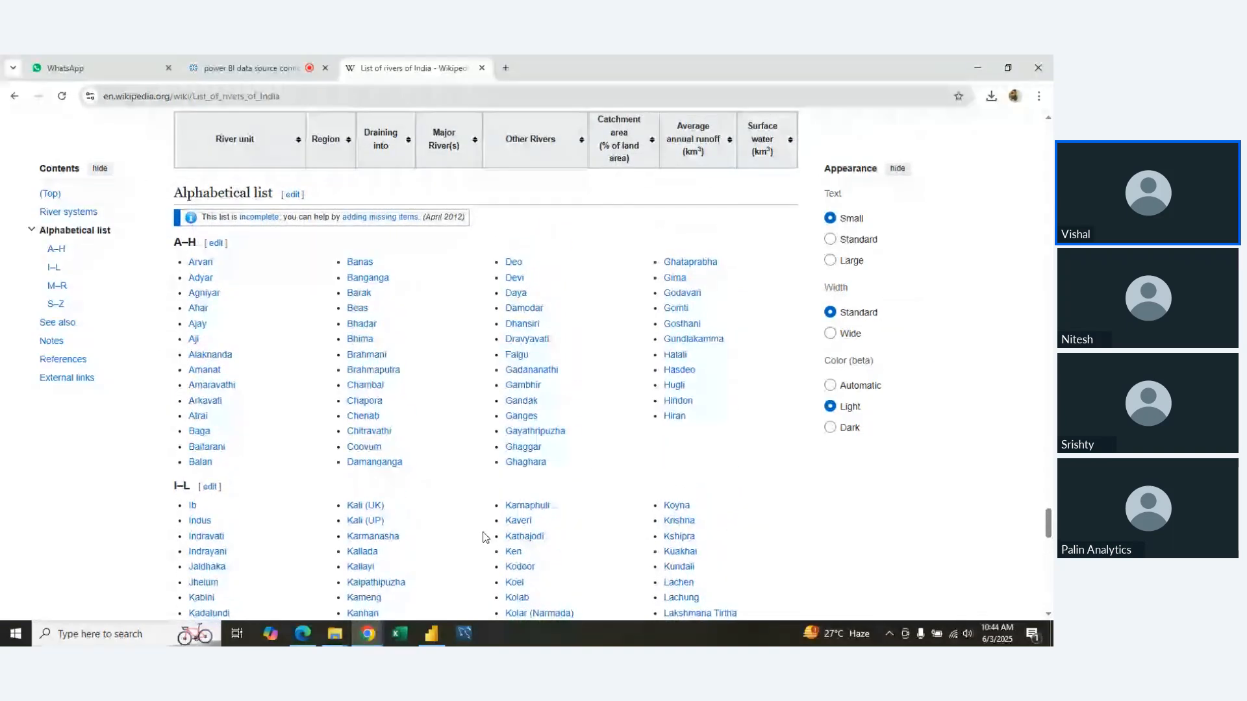
click(292, 92)
key(ctrl+c)
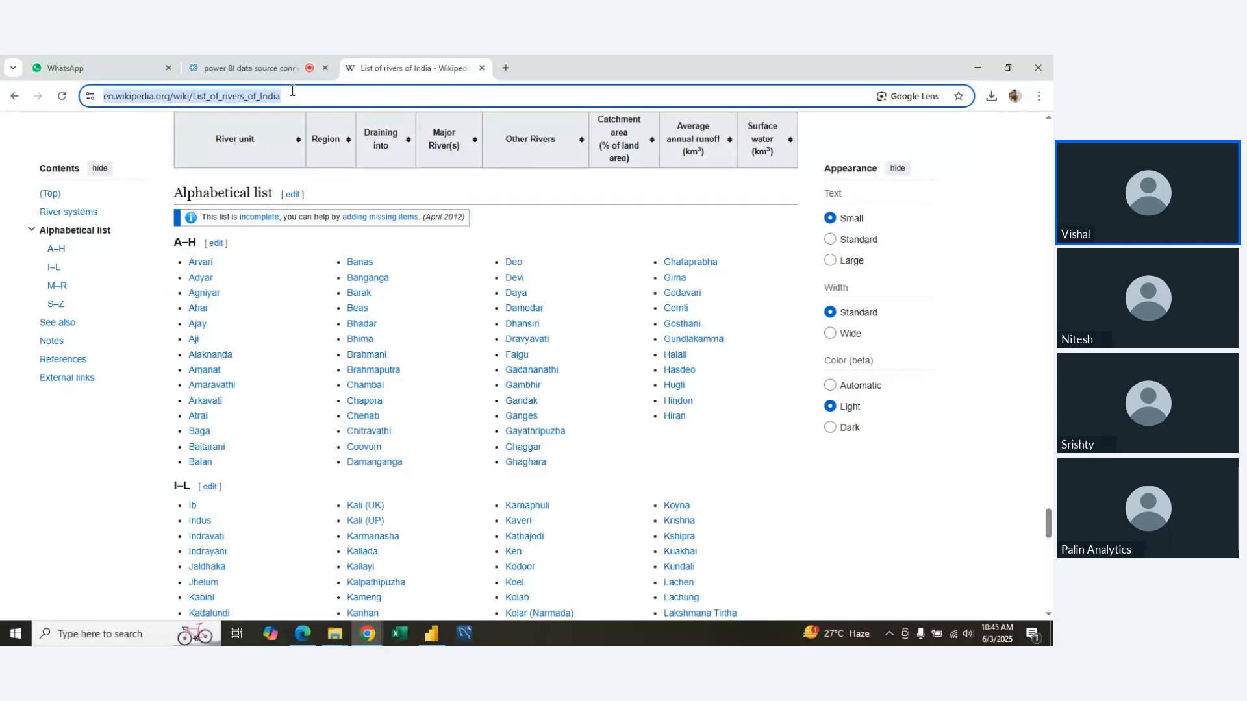
click(433, 632)
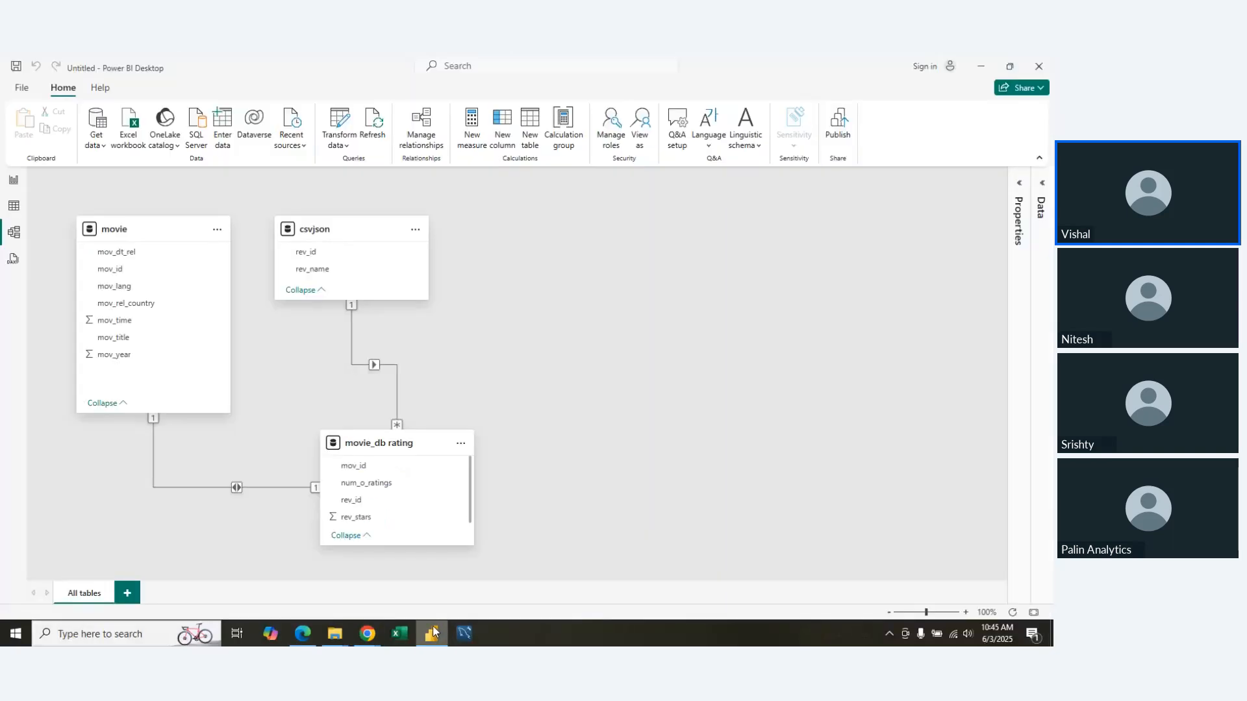
click(100, 148)
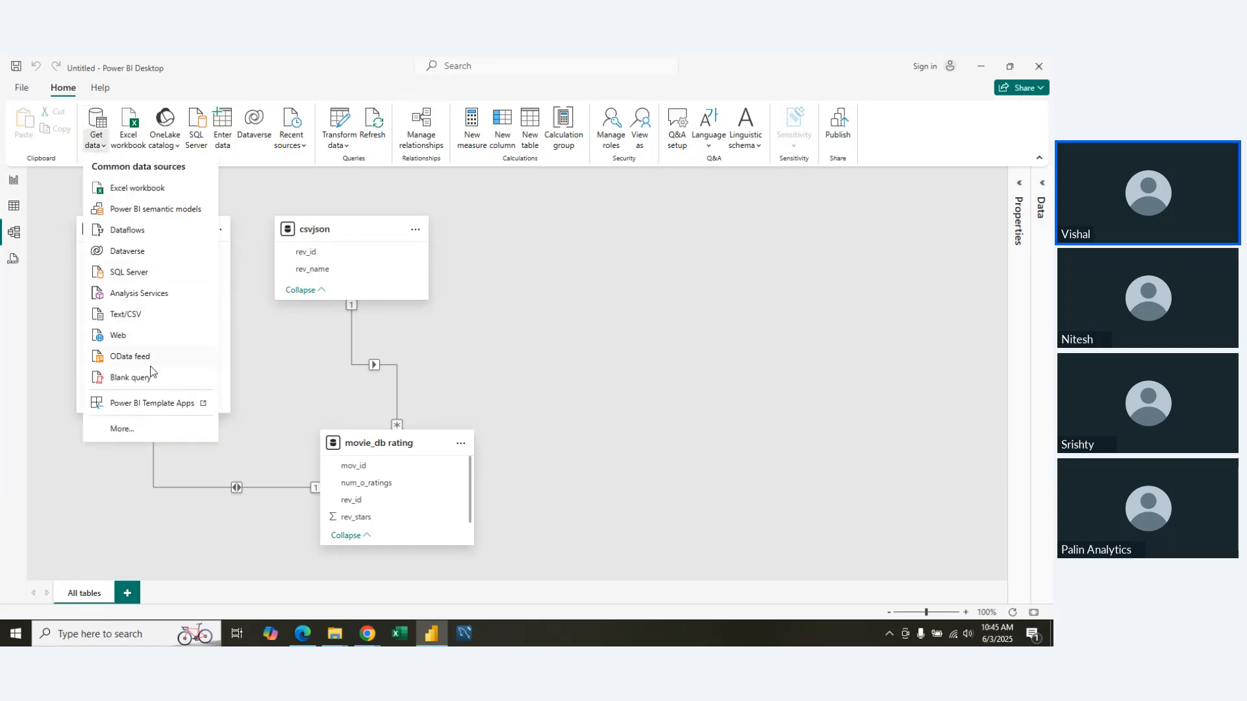
click(123, 335)
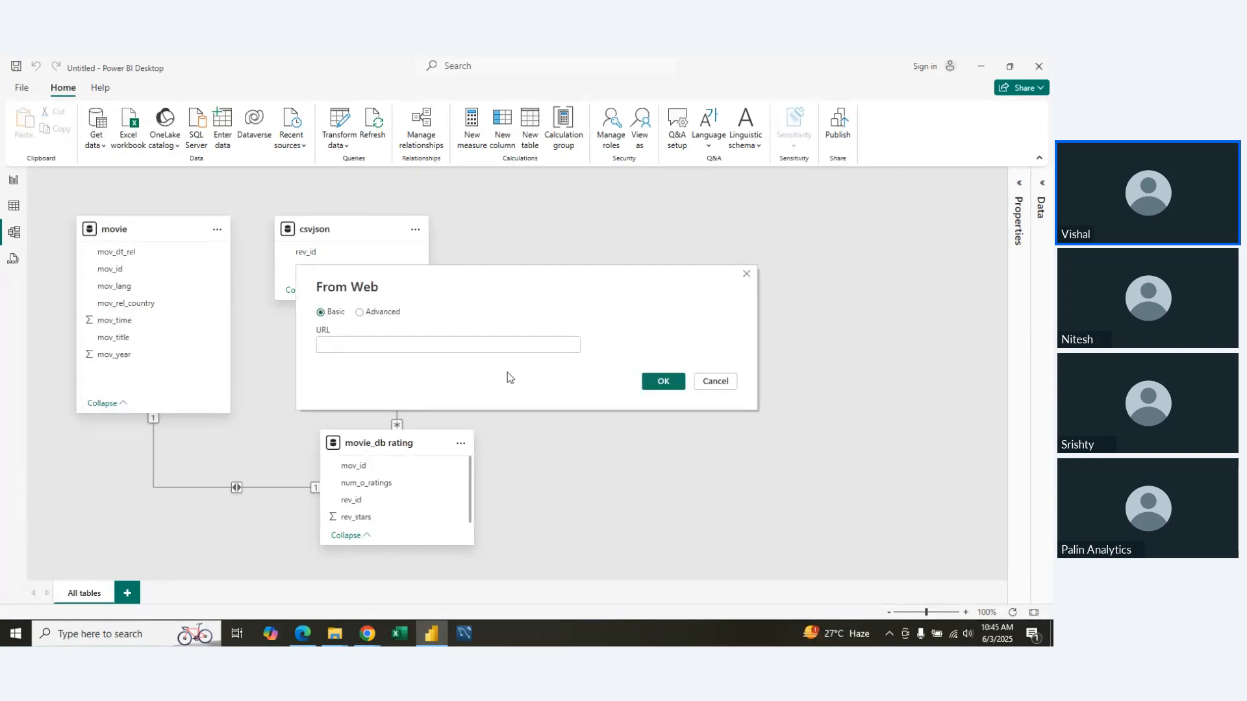
click(498, 344)
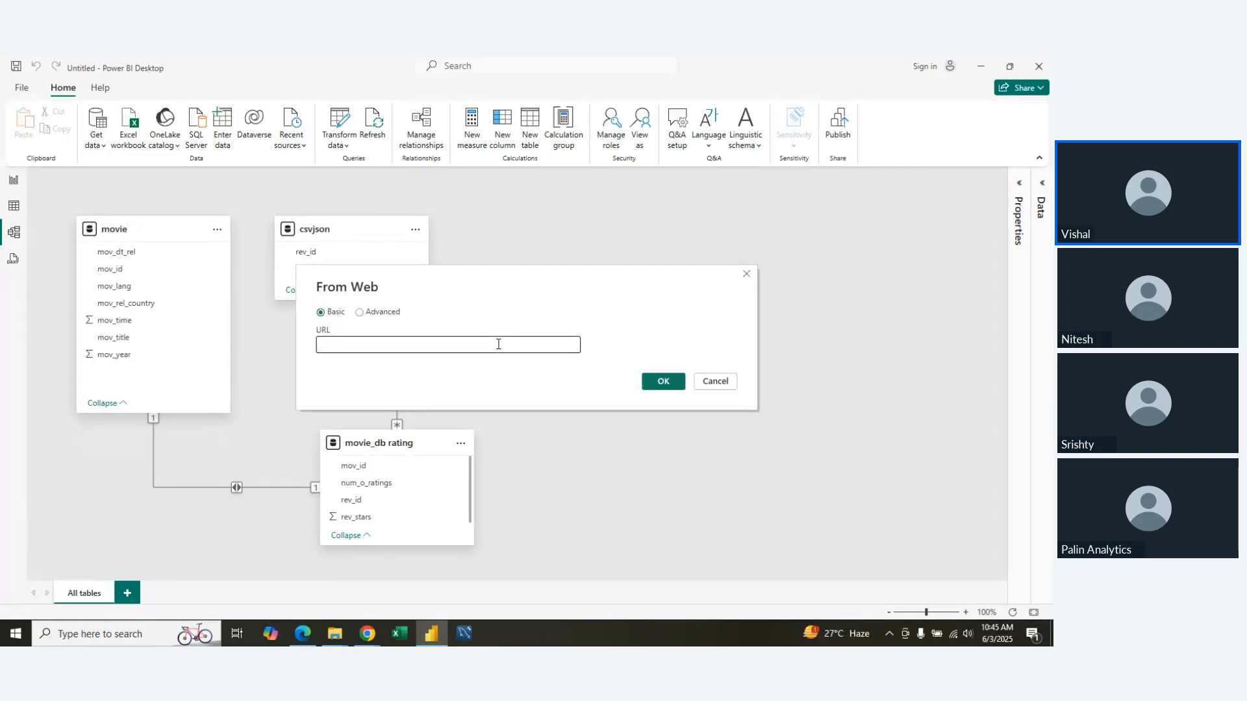
key(ctrl+v)
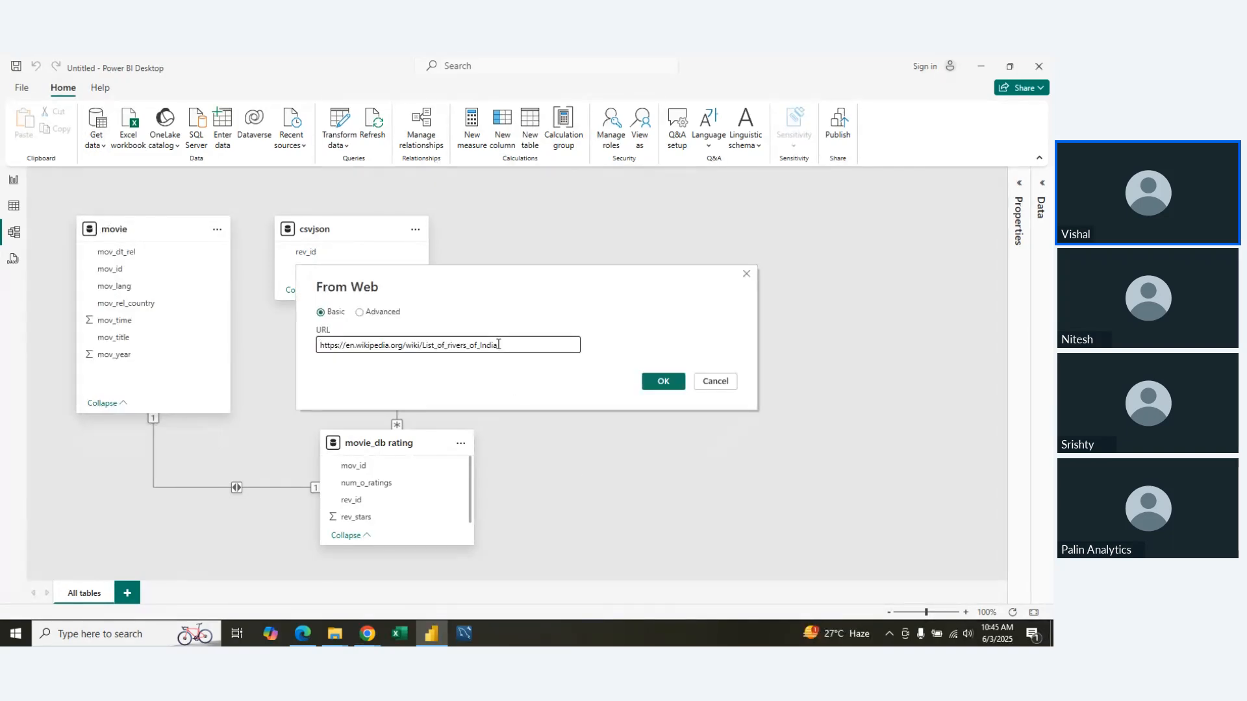
click(370, 311)
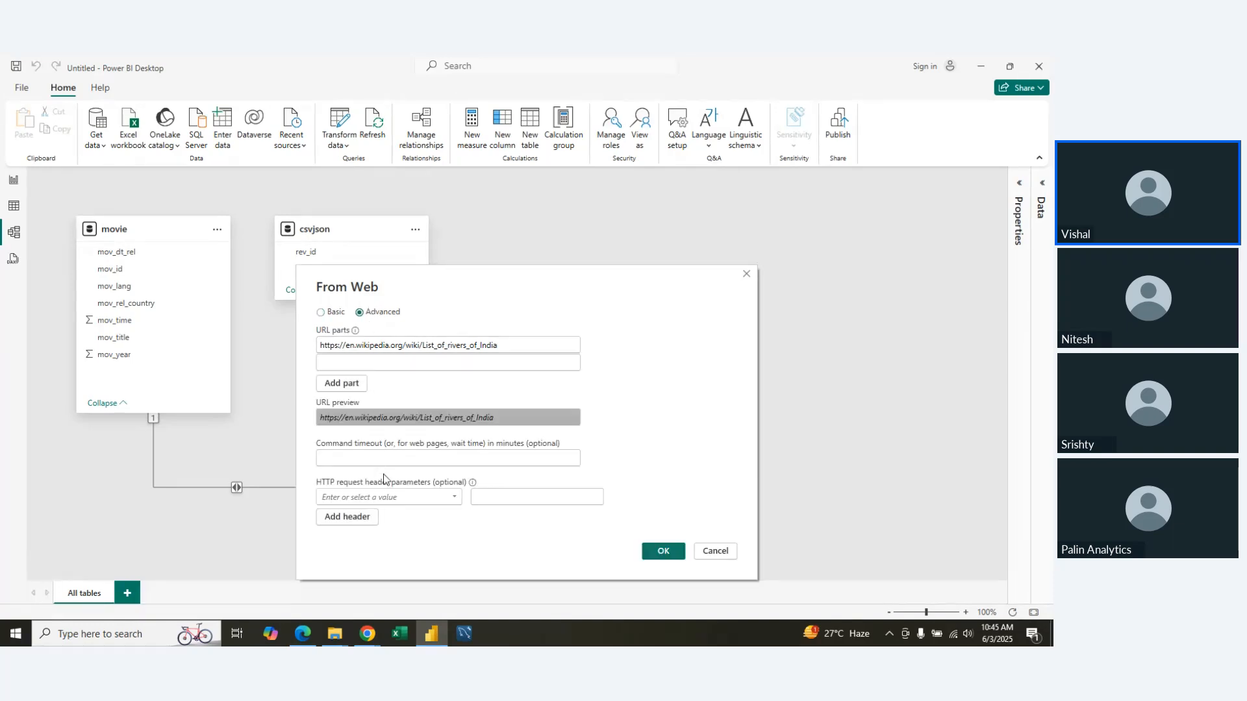
click(322, 311)
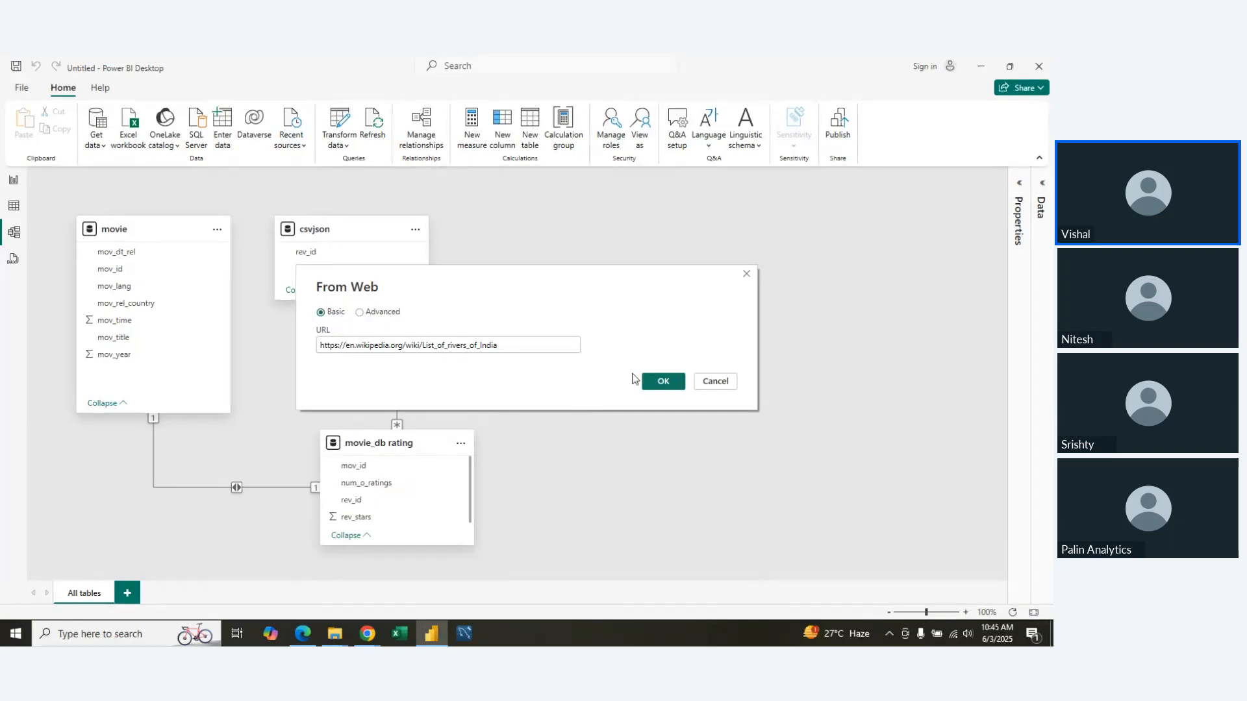
click(662, 383)
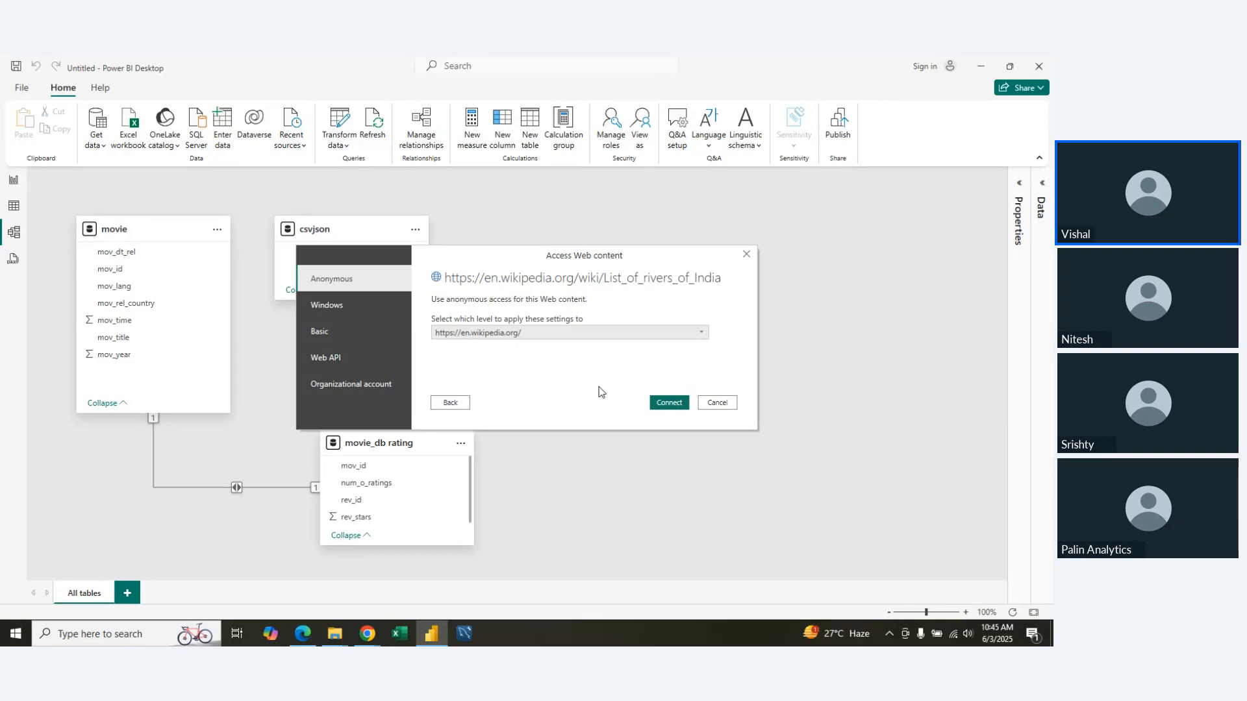
click(317, 353)
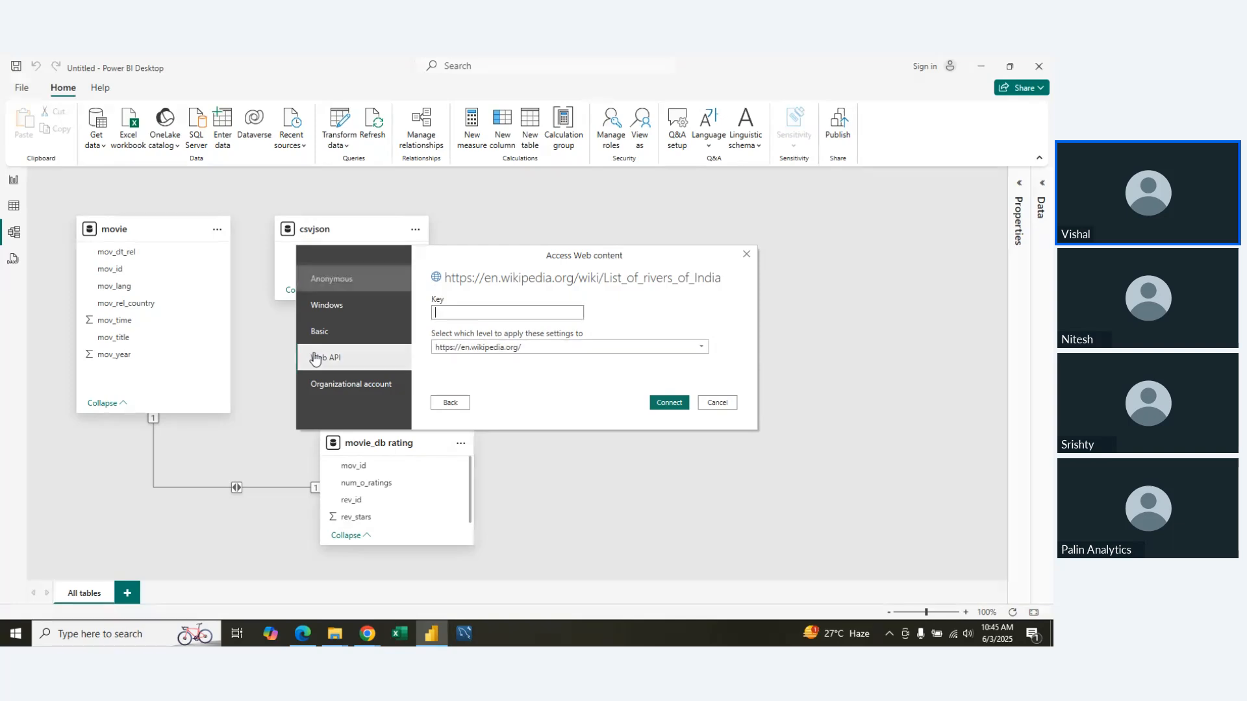
click(335, 293)
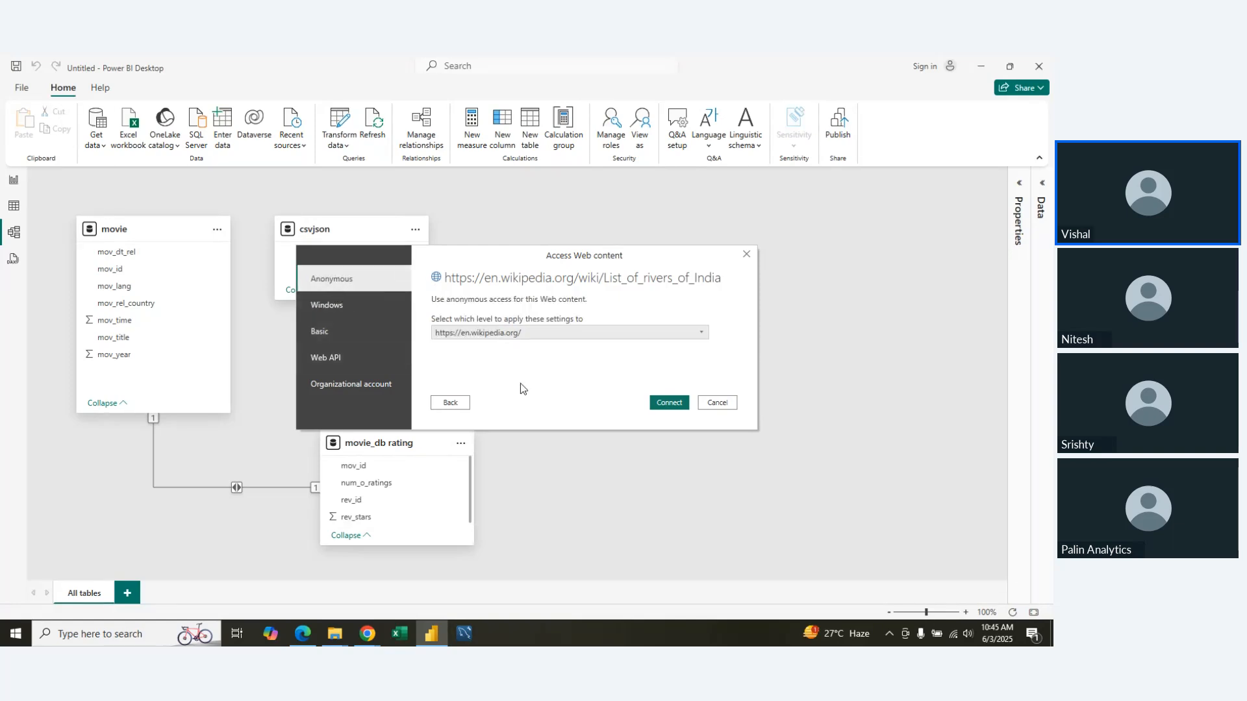
click(657, 408)
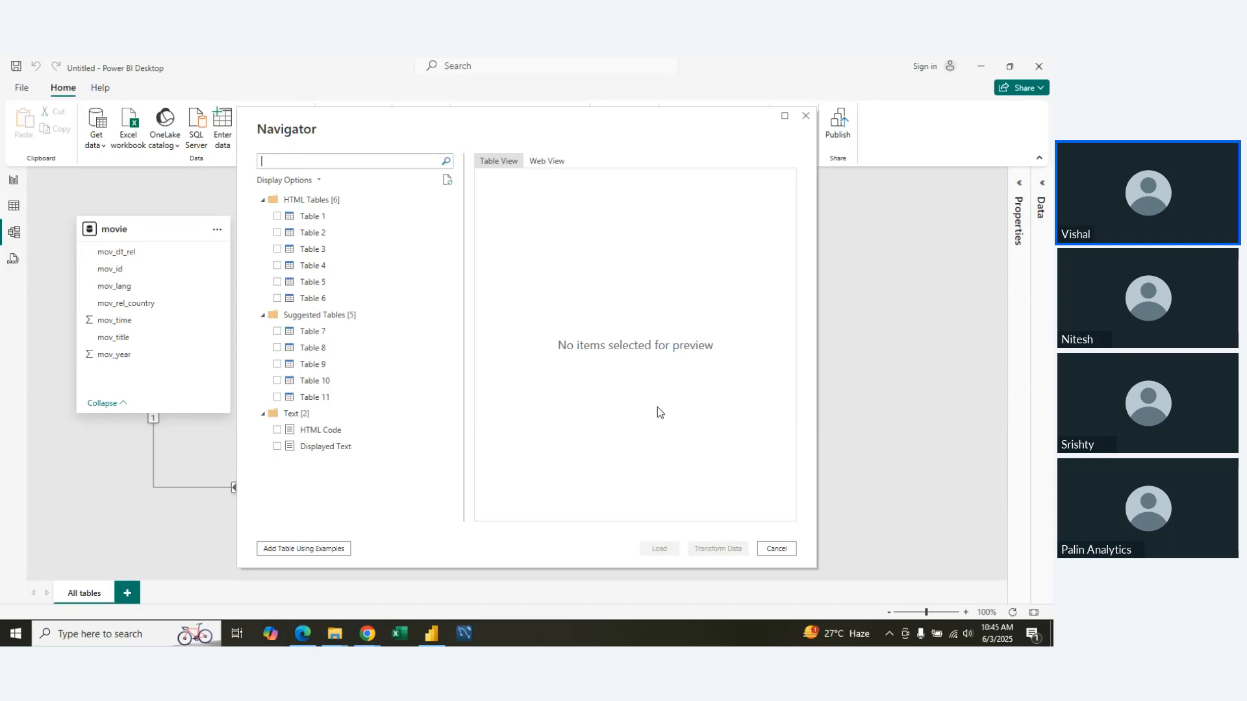
Step: Preview the HTML tables Table 1 to Table 6 in the Navigator, checking Table 1 in web view as well
click(355, 214)
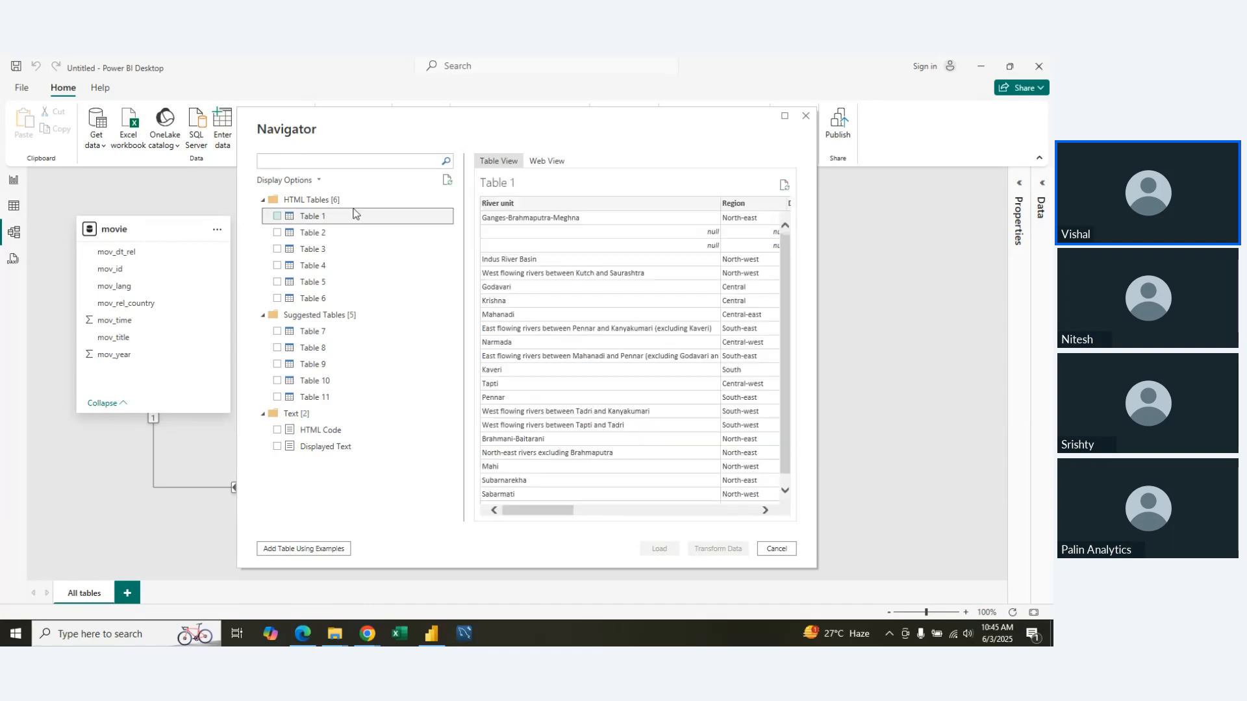
click(539, 167)
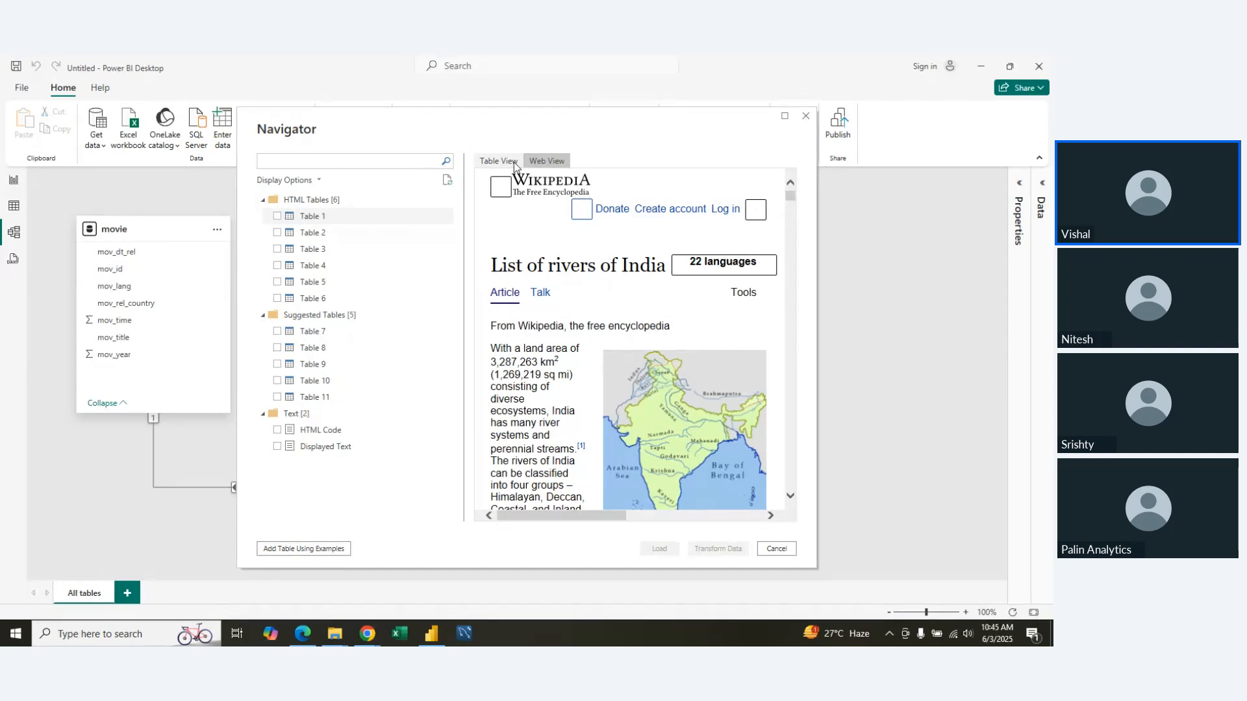
click(513, 162)
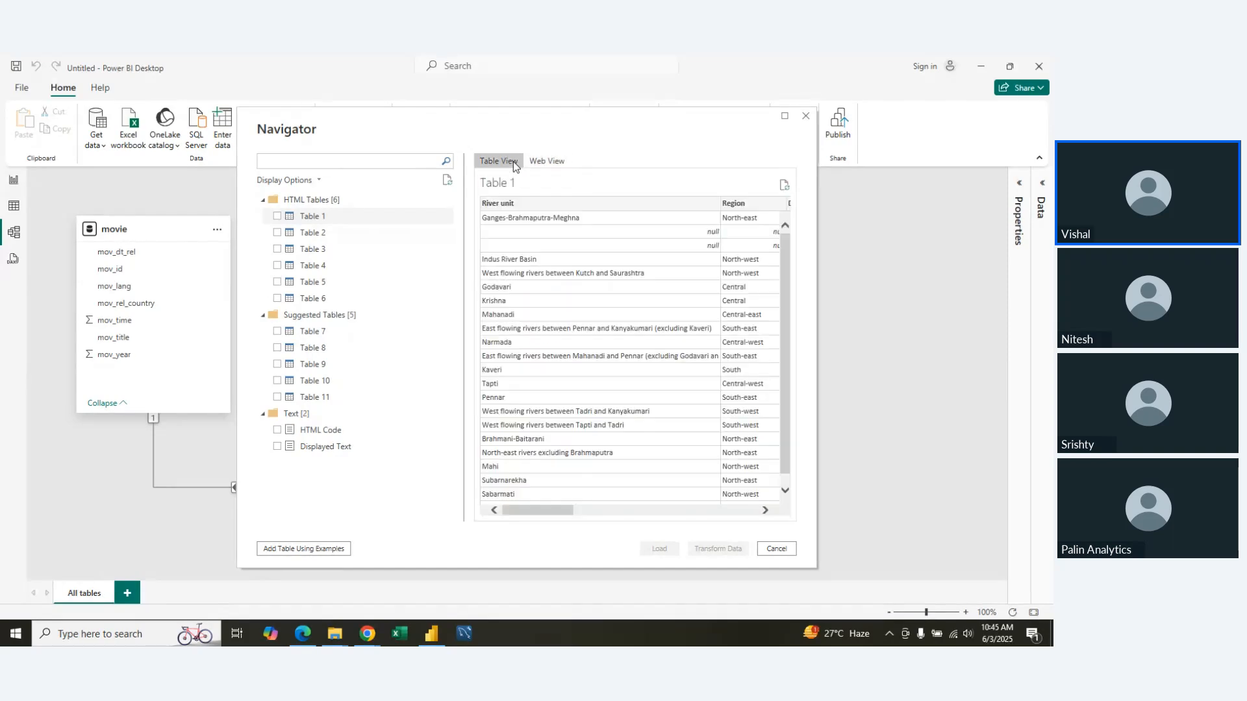
click(328, 232)
click(325, 255)
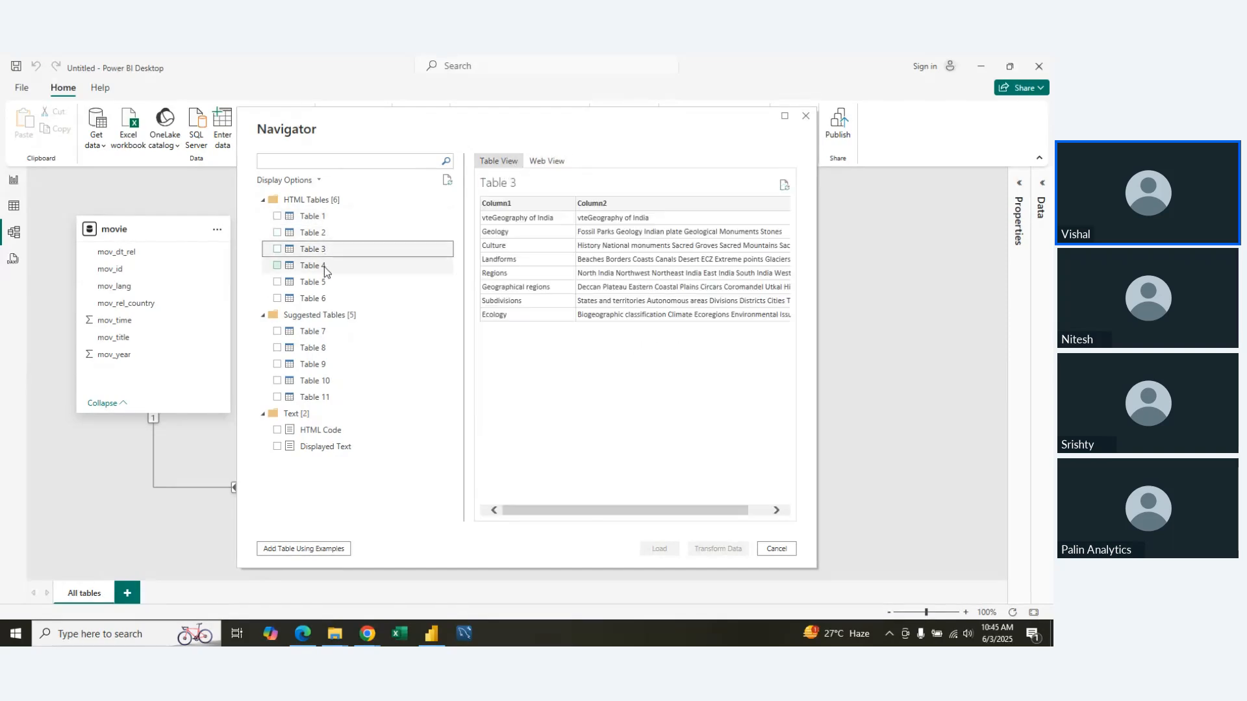
click(325, 268)
click(324, 283)
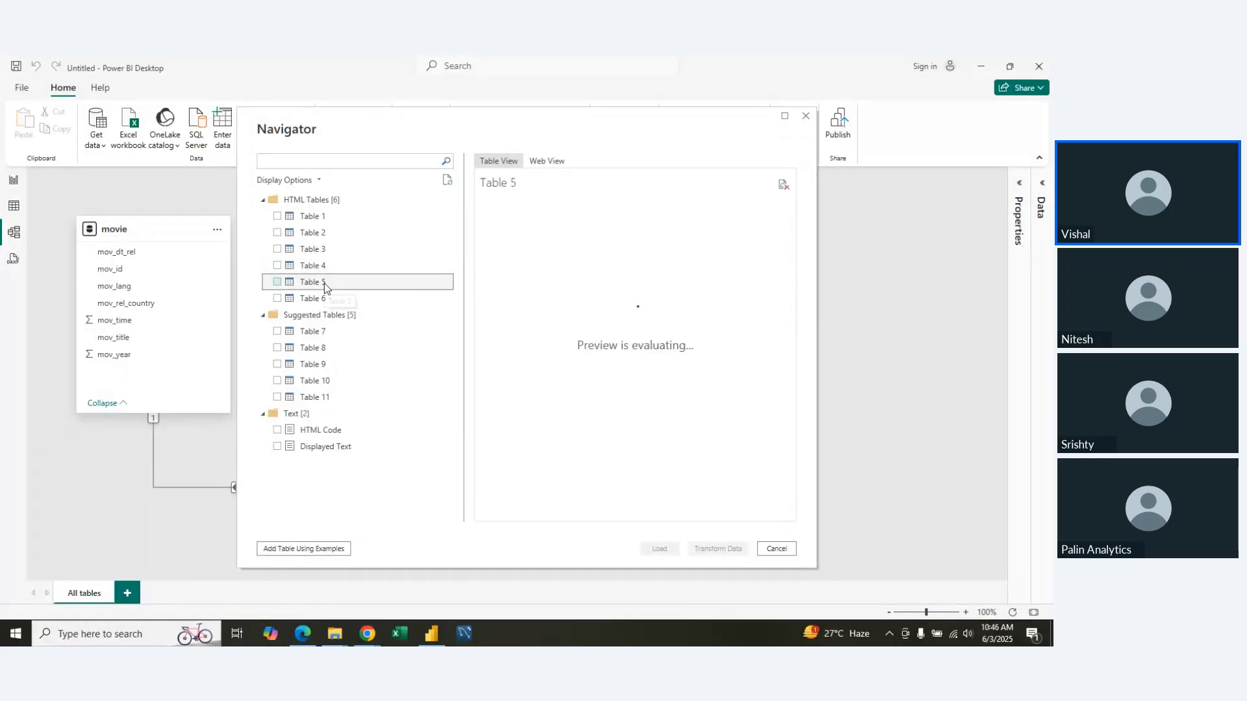
click(326, 298)
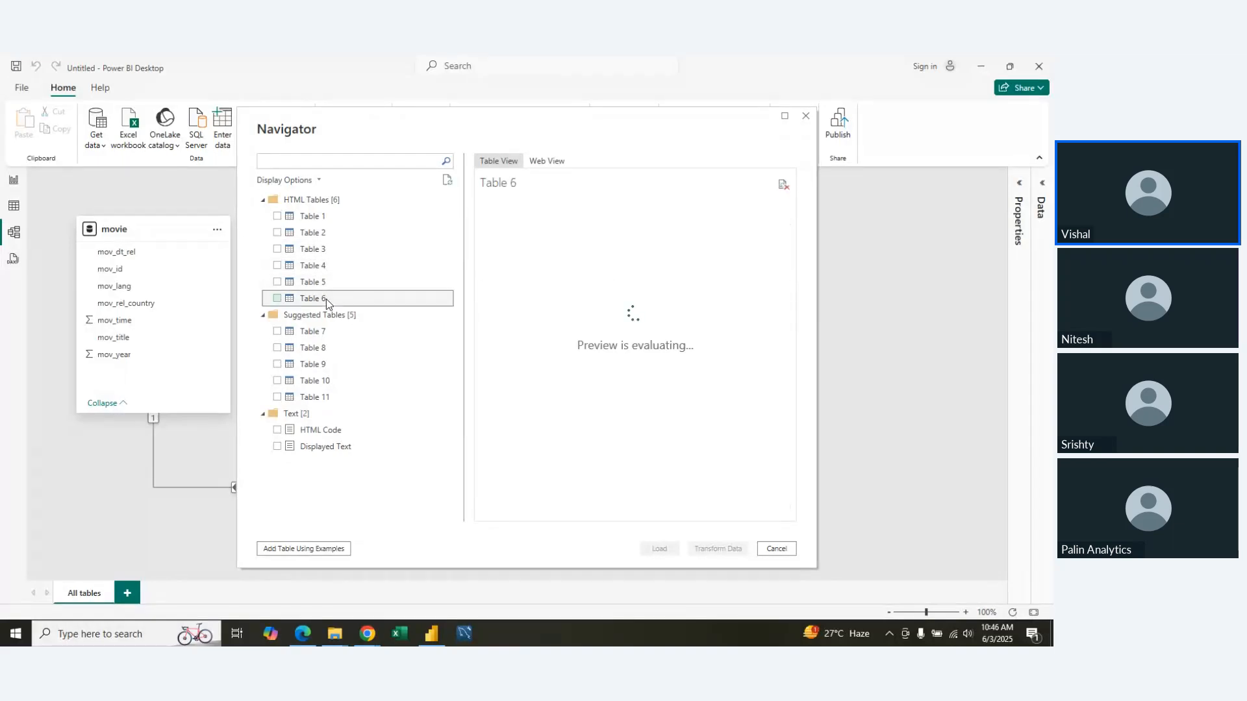
Step: Preview the suggested tables Table 7 to Table 11 and the HTML Code and Displayed Text items
click(317, 335)
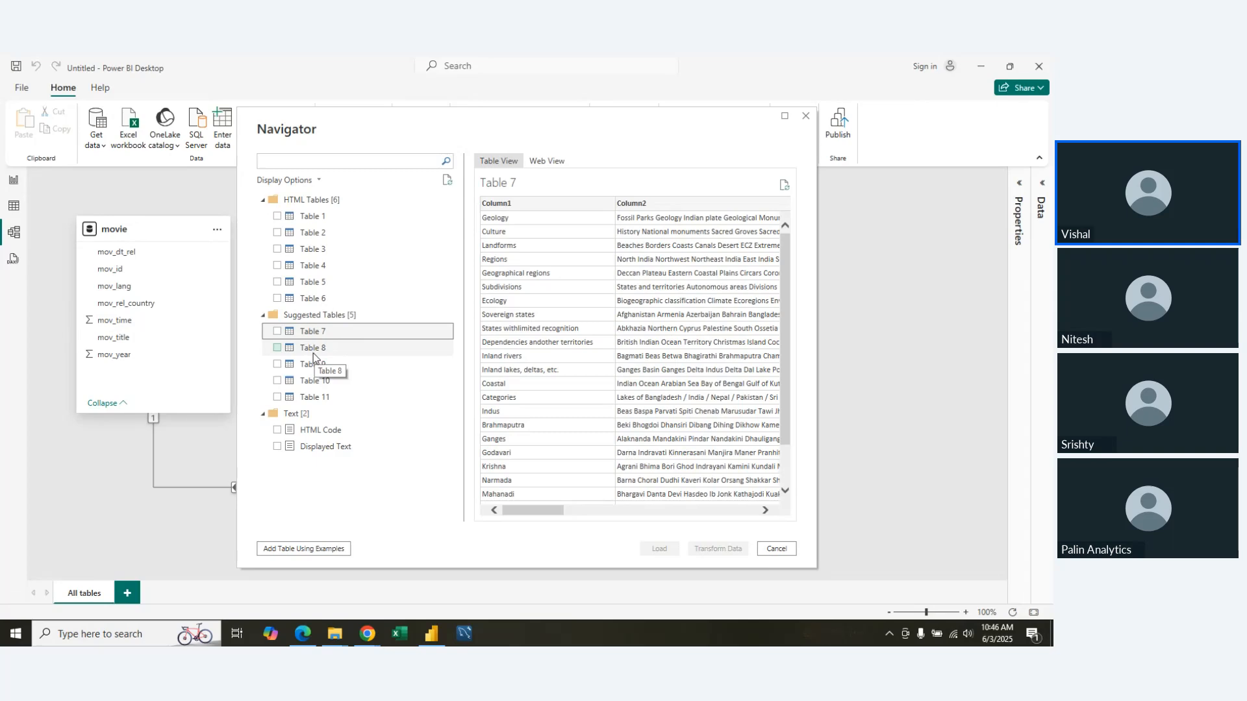
click(313, 350)
click(313, 364)
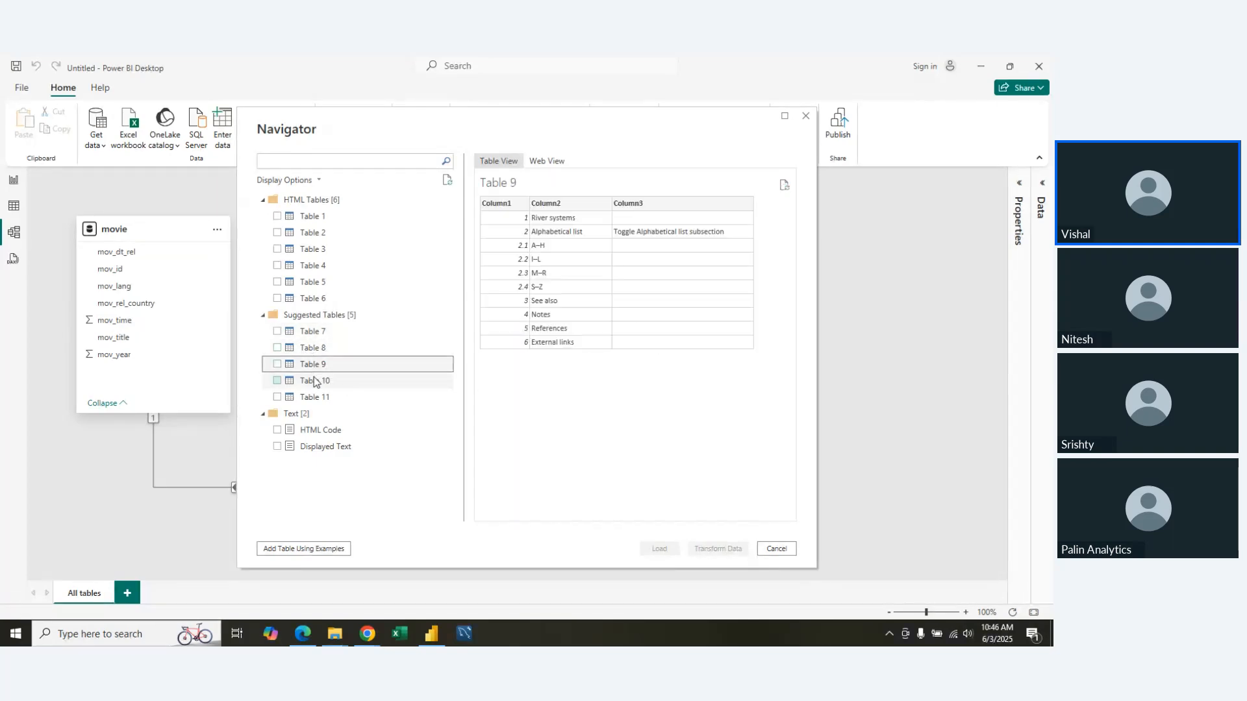
click(316, 381)
click(317, 398)
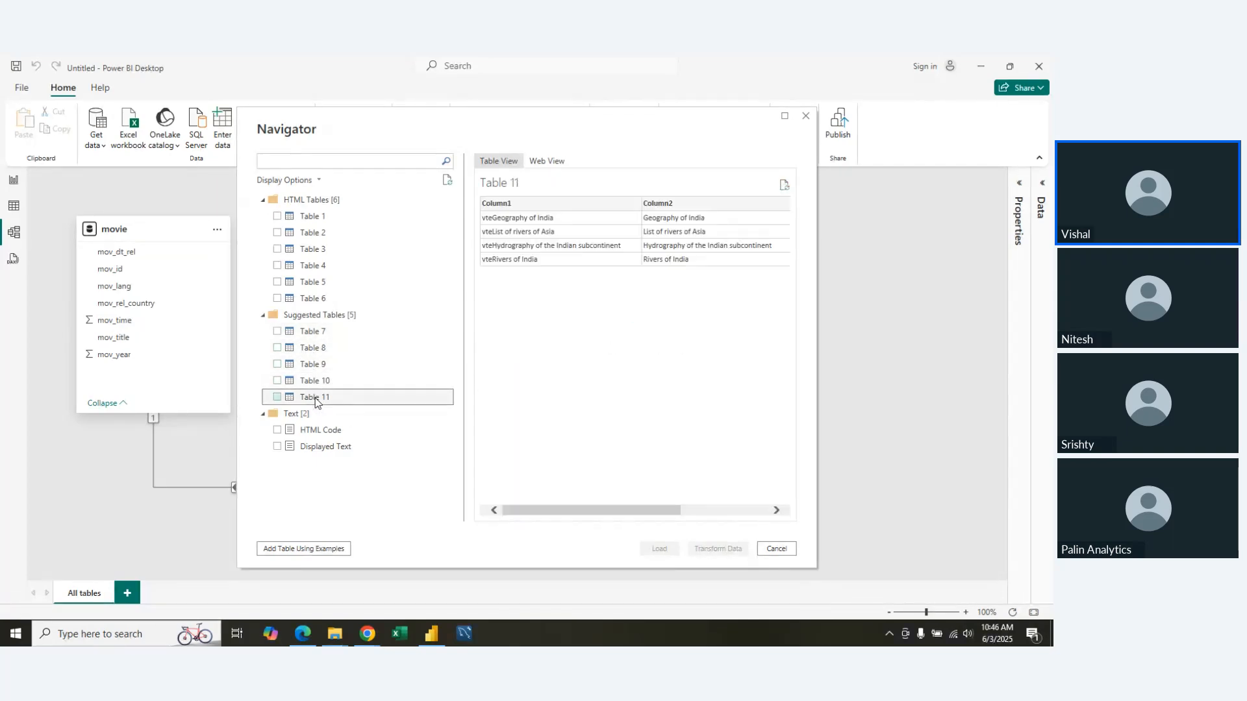
click(318, 432)
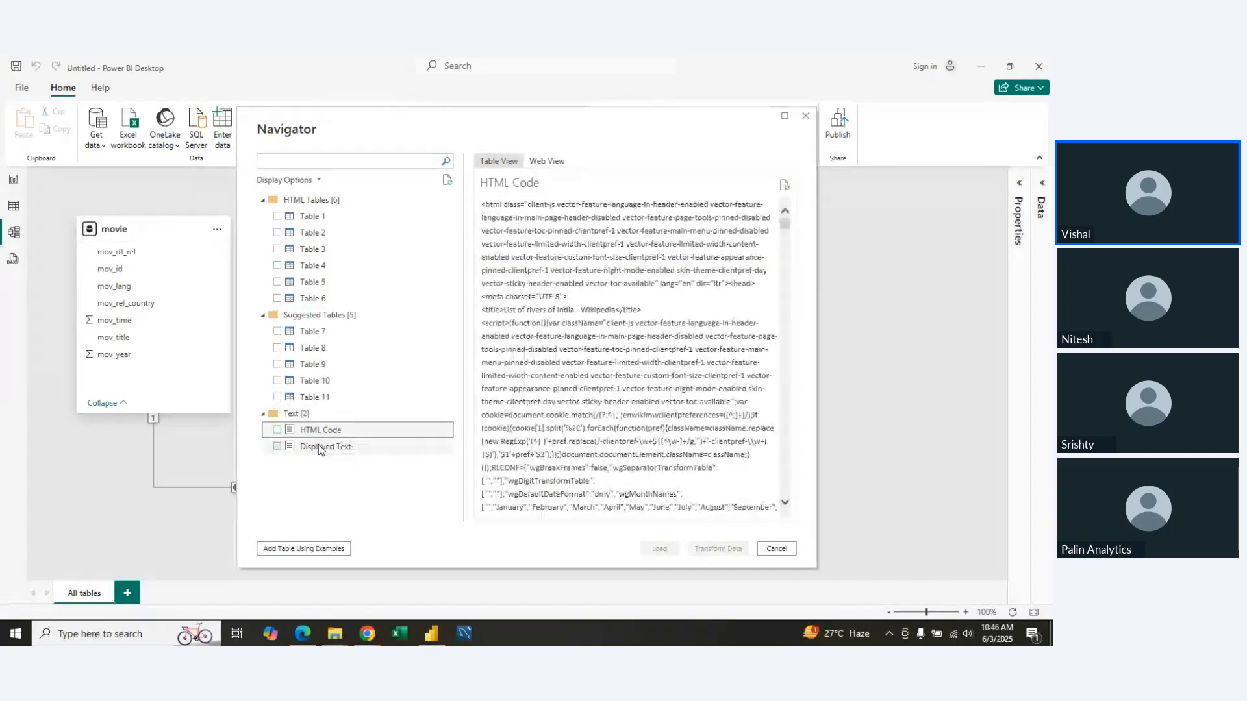
click(319, 447)
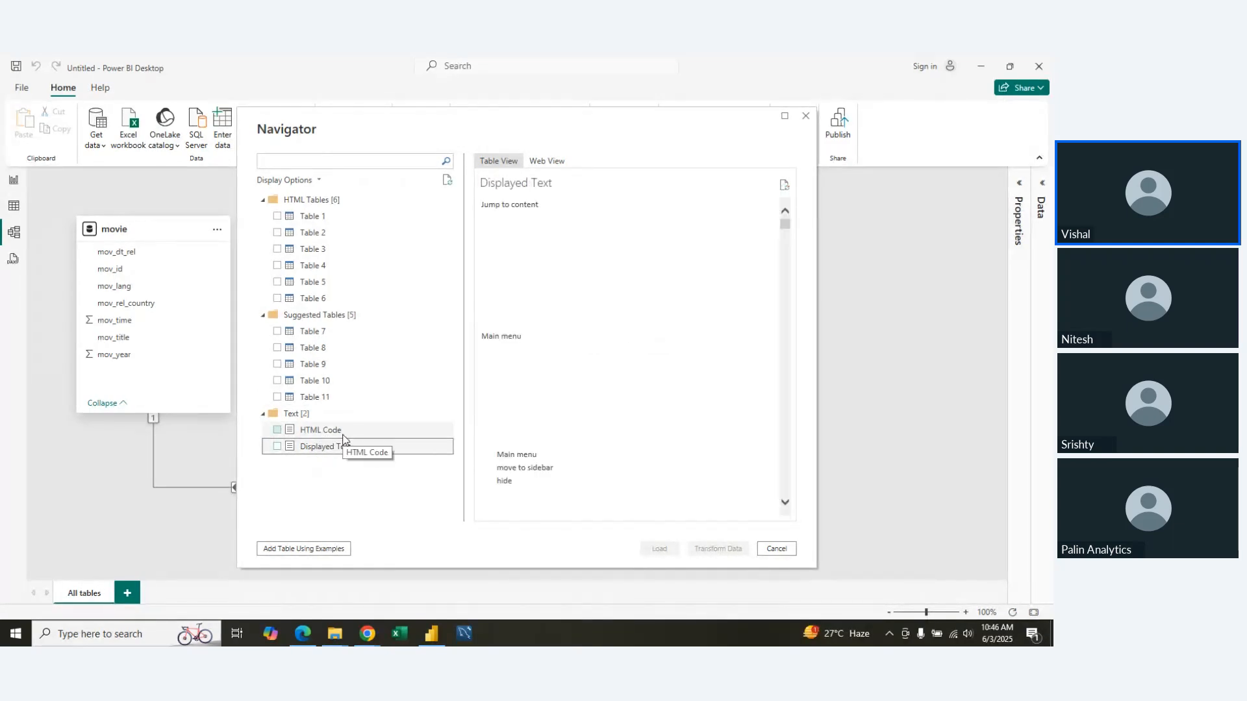
Step: Examine the rows and columns of Table 1 in the preview and compare it with Table 2 and Table 3
click(313, 219)
scroll(715, 348, down, 1)
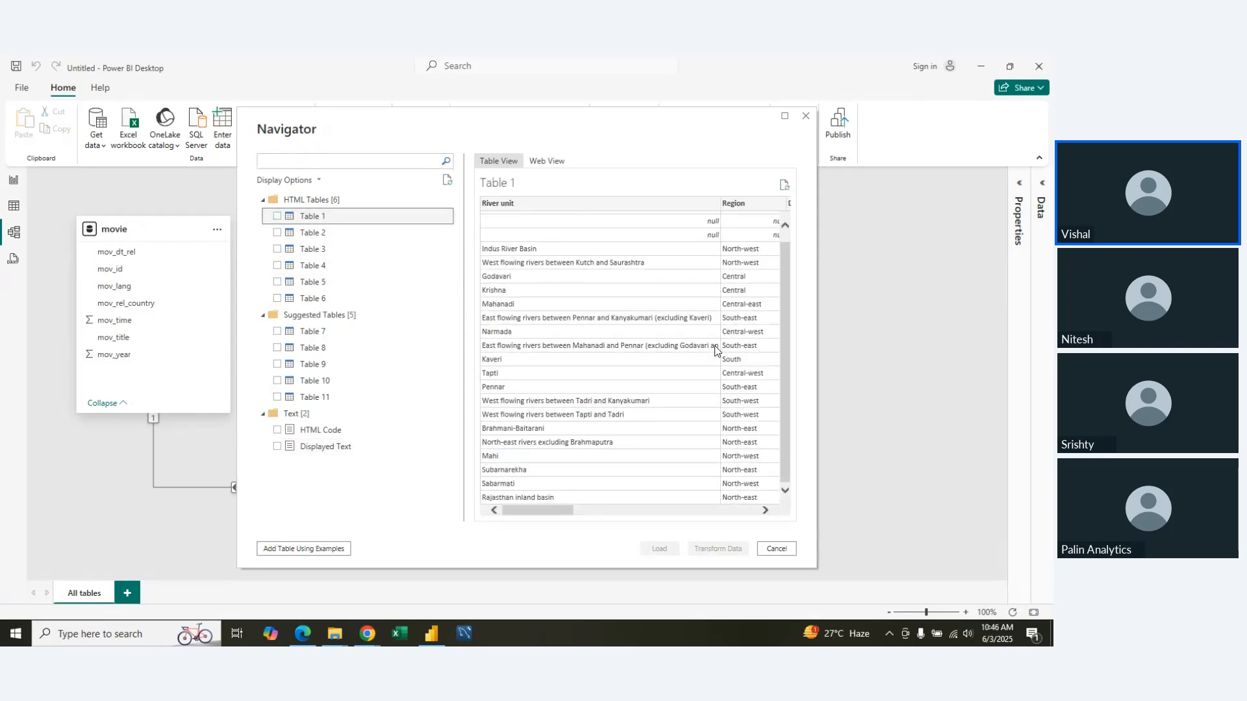
scroll(715, 346, up, 1)
scroll(715, 346, right, 10)
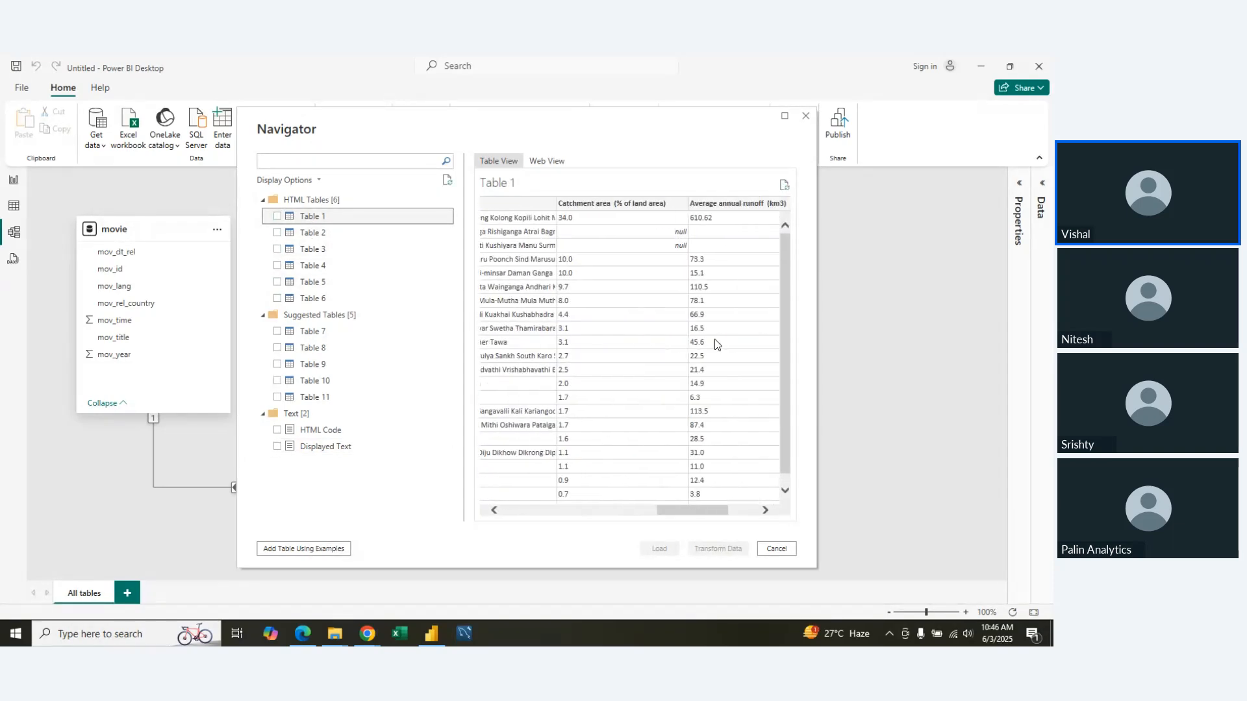
scroll(715, 346, left, 10)
click(316, 233)
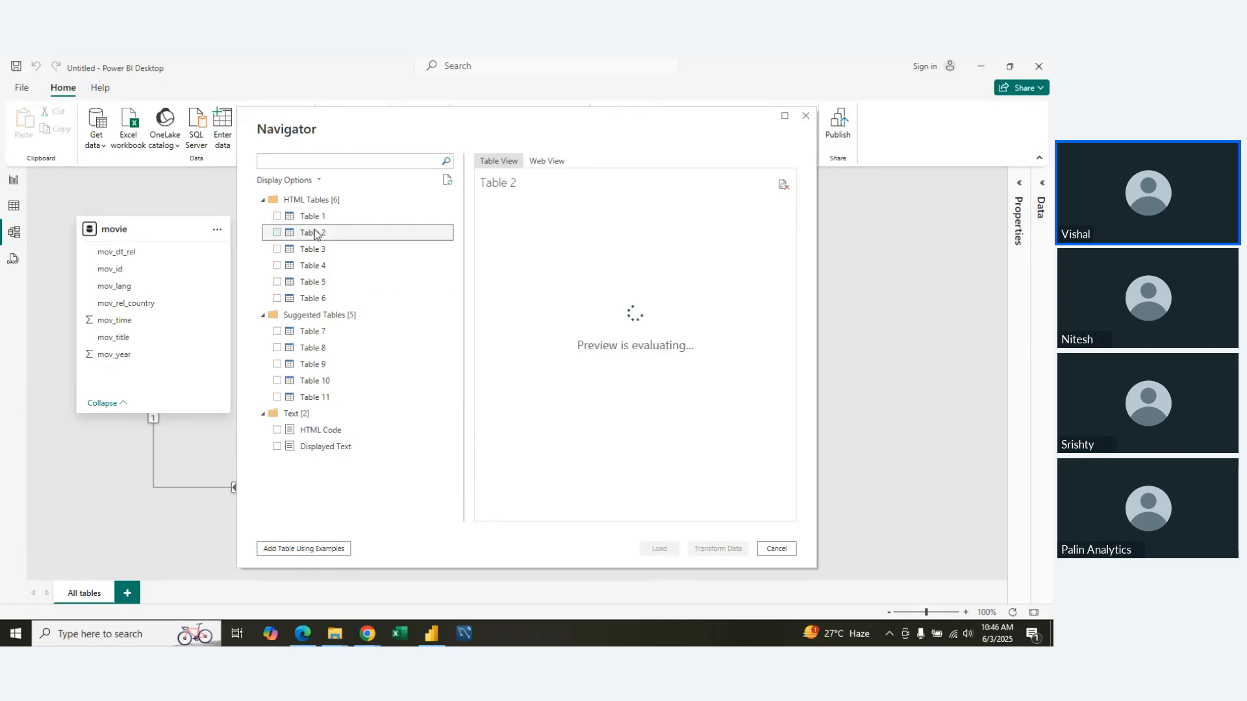
click(317, 249)
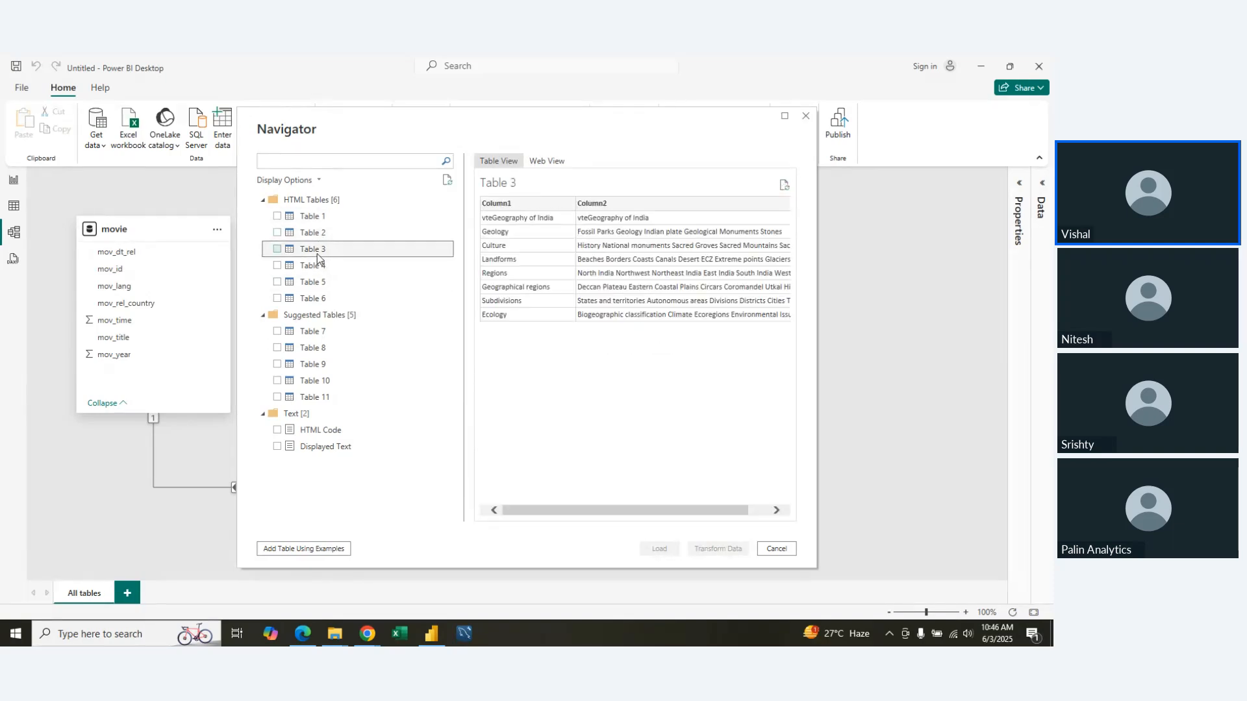
click(318, 219)
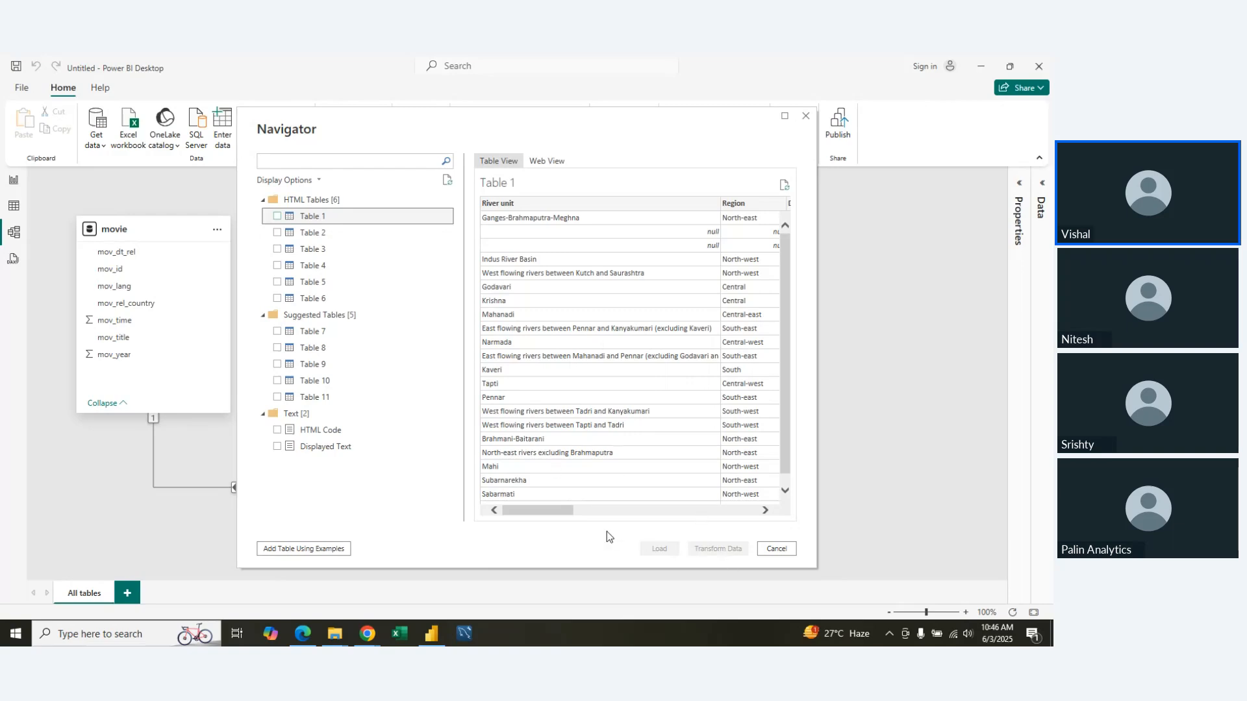
Step: Select Table 1 from the HTML tables and load it into the model
click(278, 216)
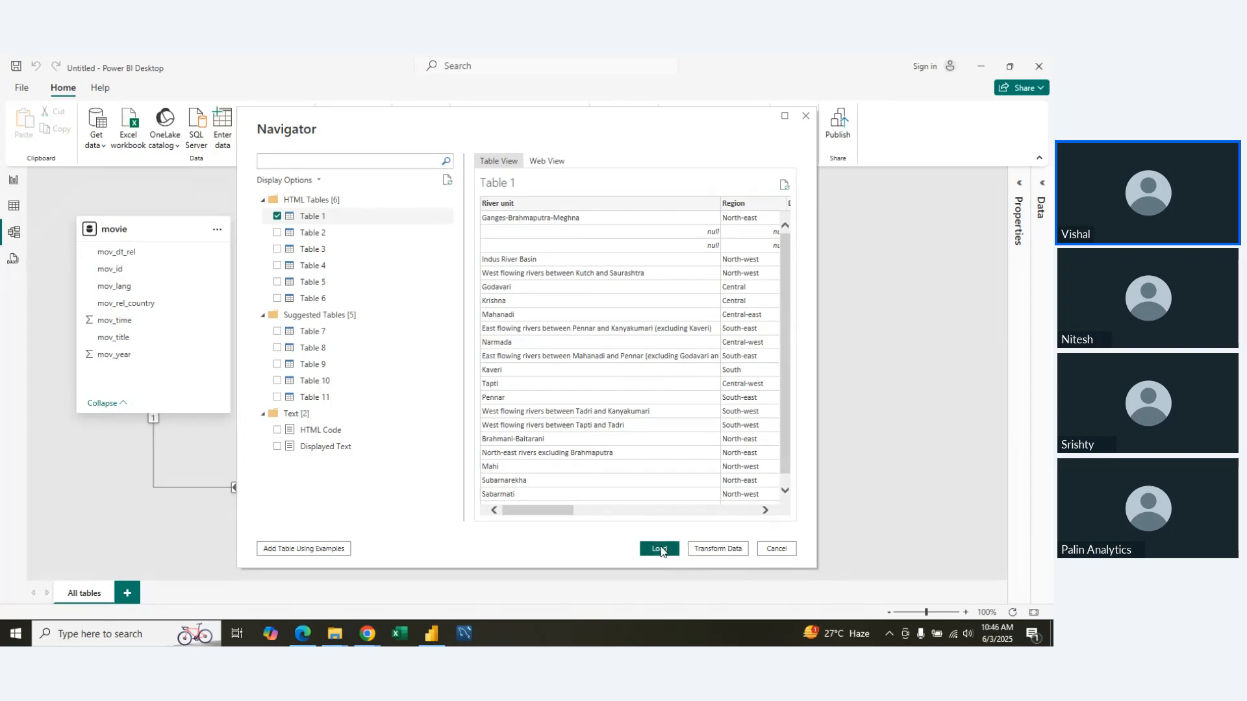
key(alt+Tab)
key(alt+Tab)
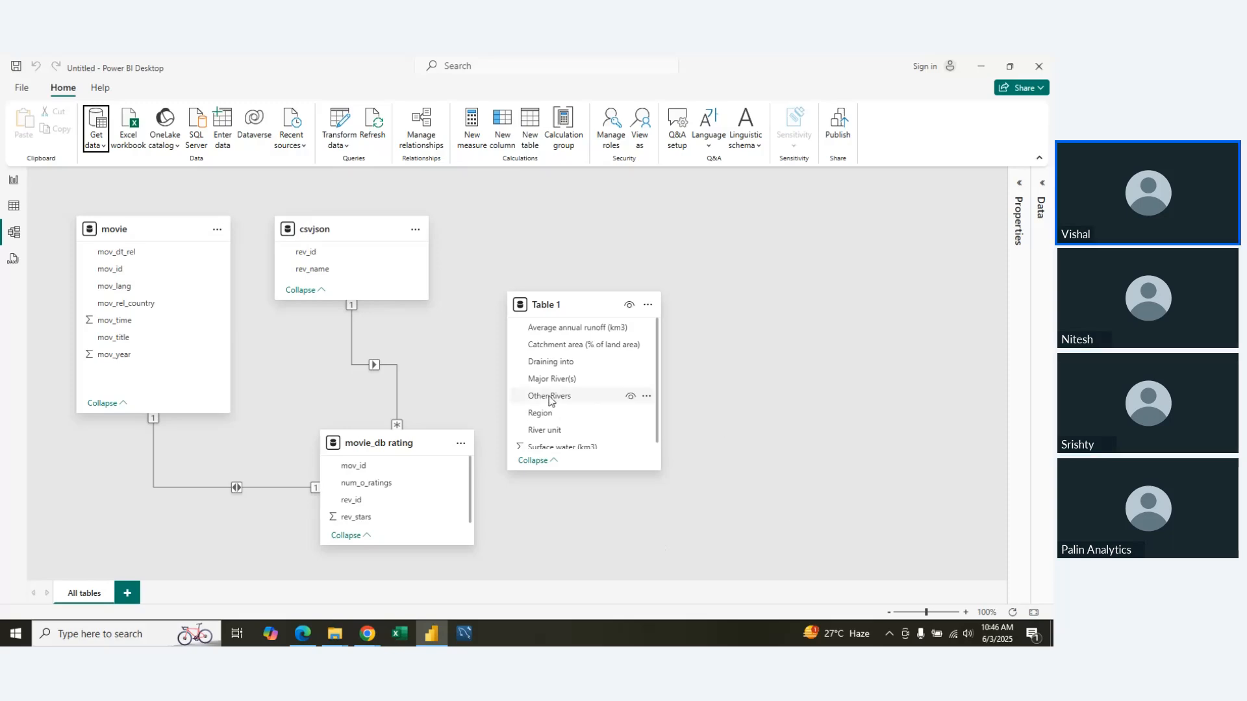
Step: Review the imported data in table view for movie_db rating, movie, csvjson and Table 1, including Table 1's Other Rivers column
click(14, 205)
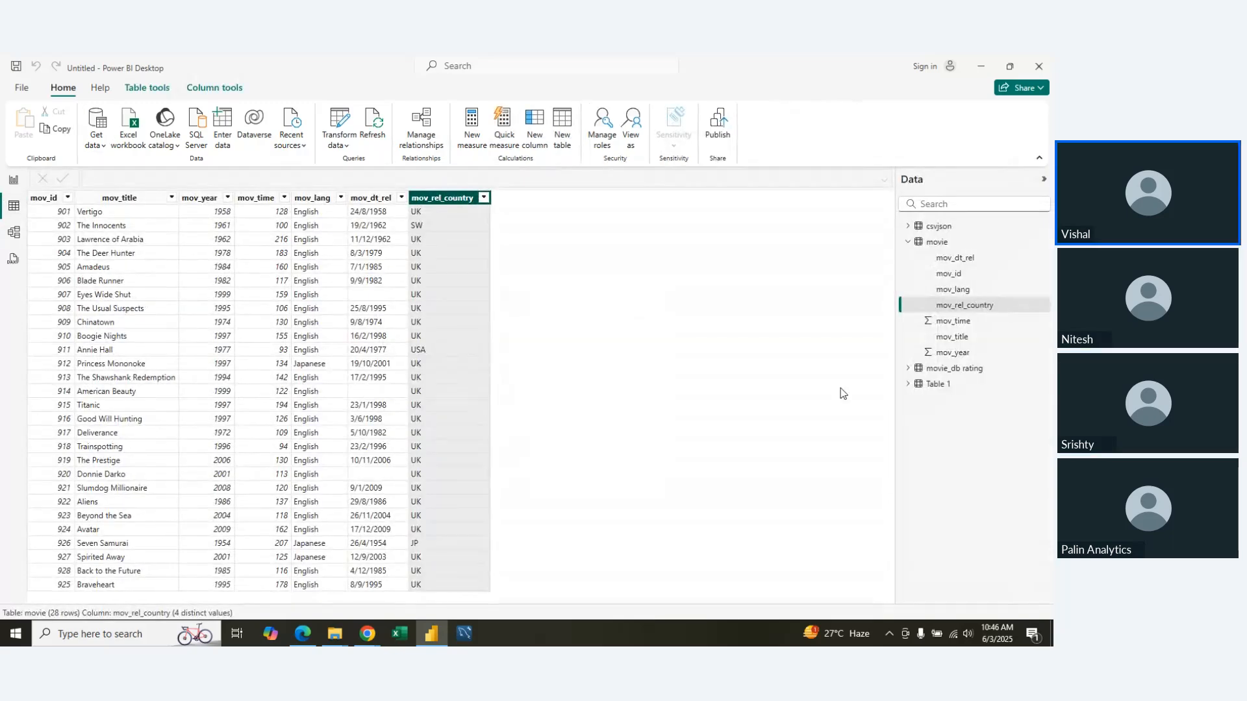
click(907, 242)
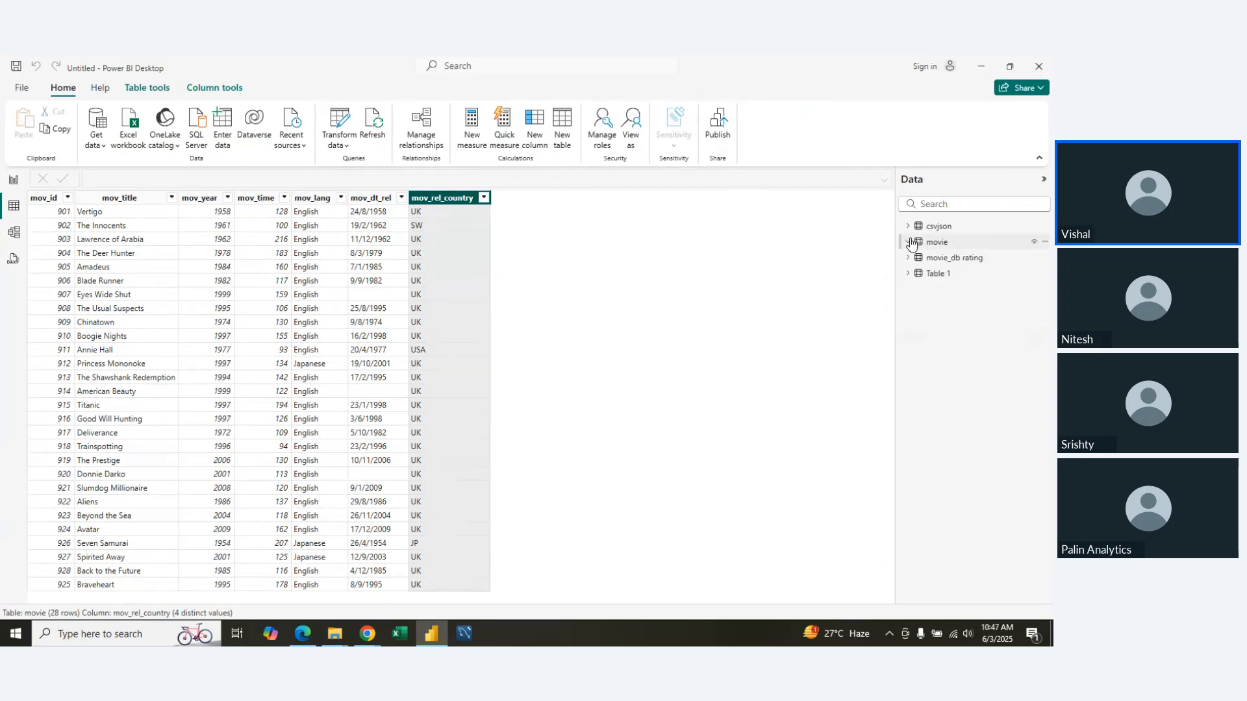
click(938, 259)
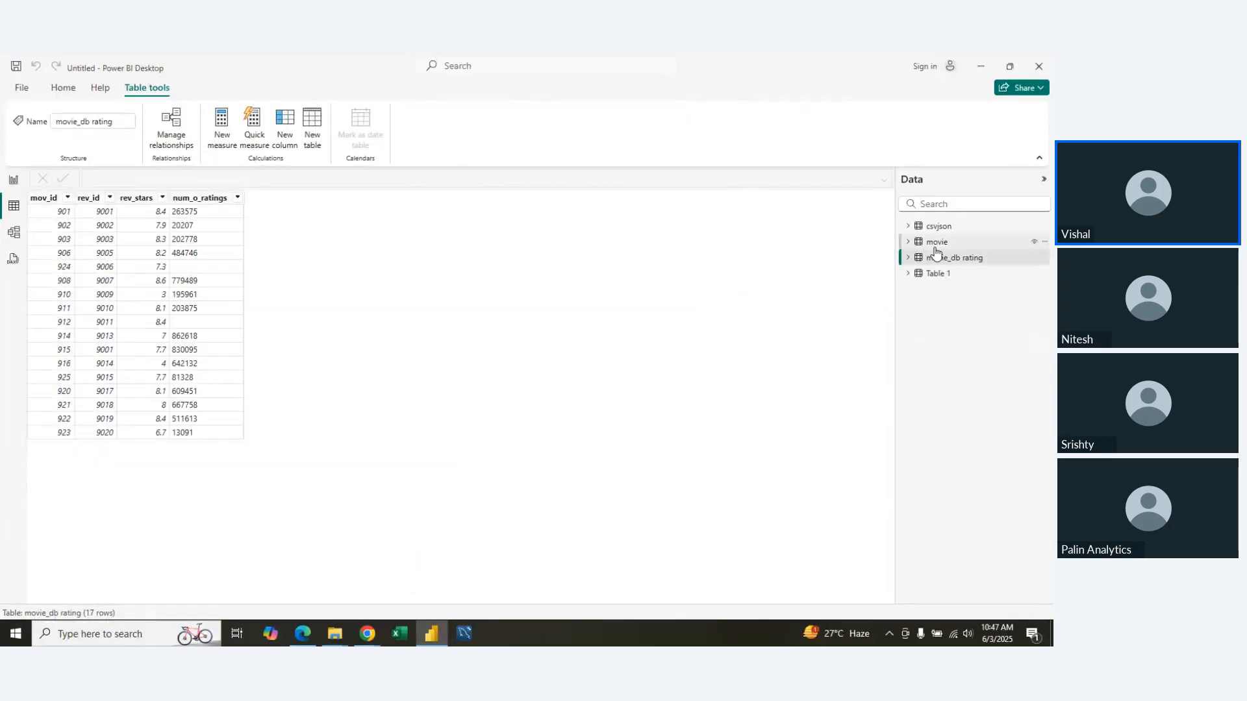
click(935, 240)
click(936, 233)
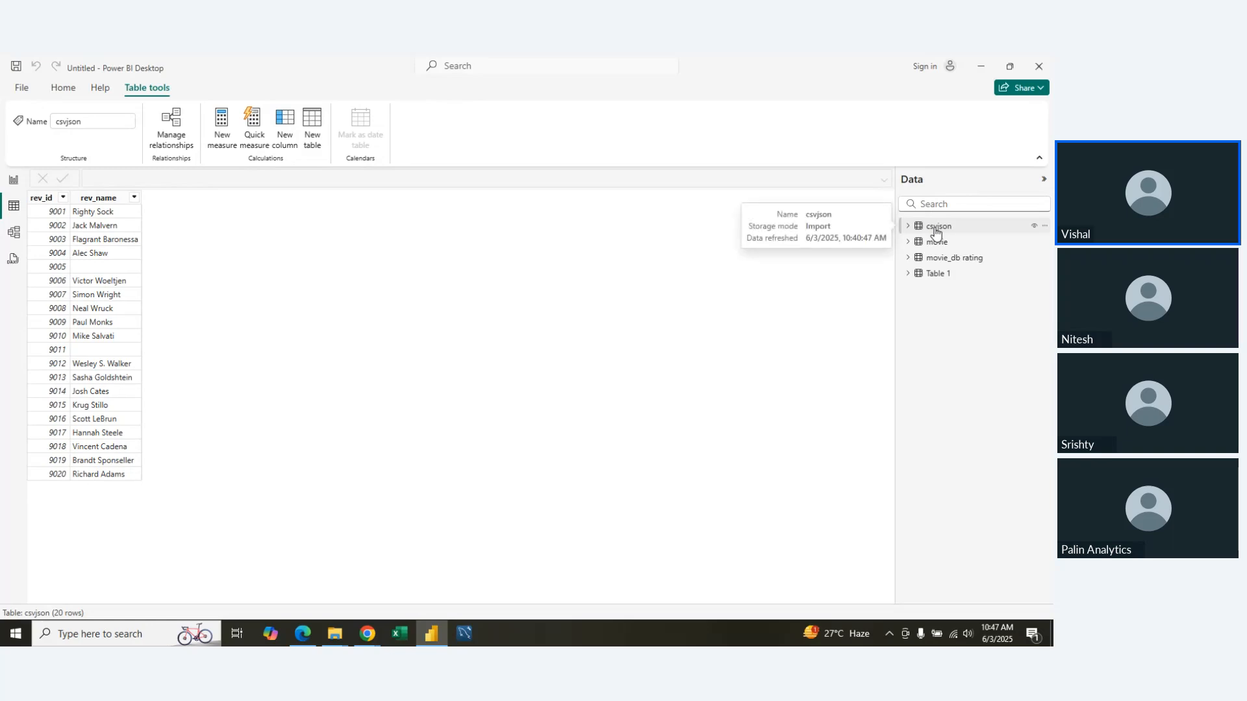
click(929, 275)
scroll(300, 415, right, 10)
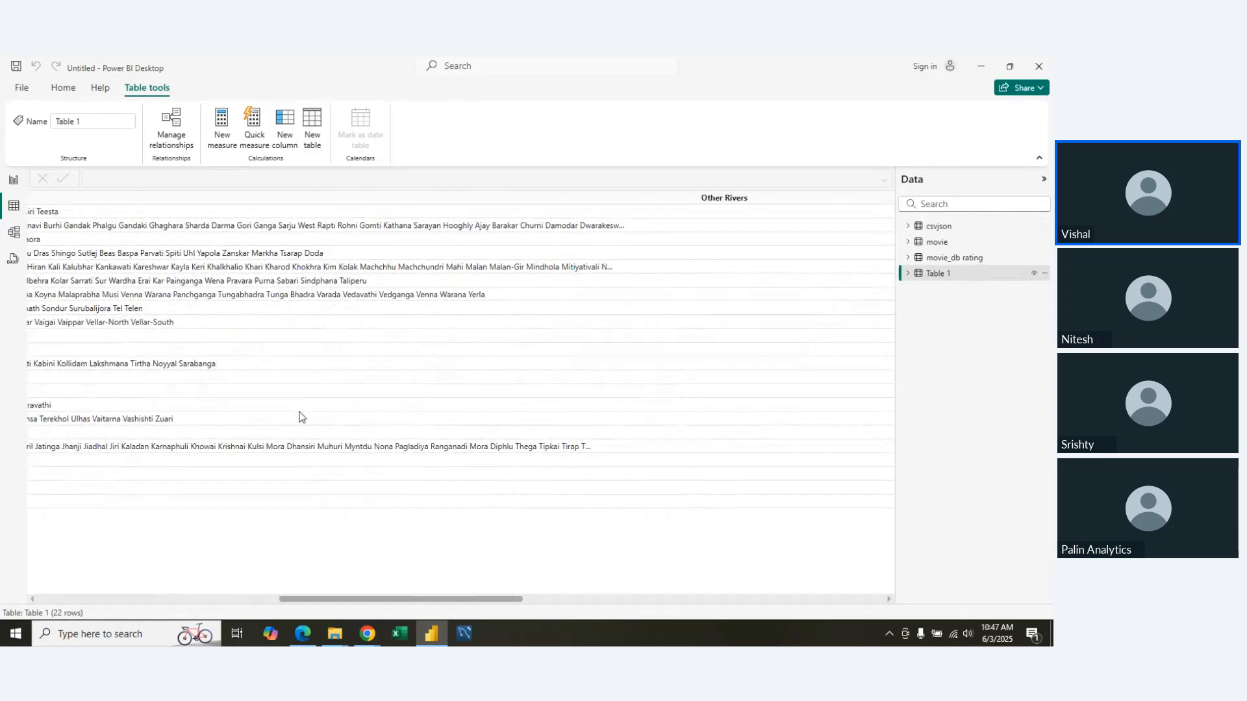
Step: Review Table 1's columns from Other Rivers through Surface water (km3), and return to the River unit column
scroll(300, 416, left, 8)
scroll(300, 415, right, 10)
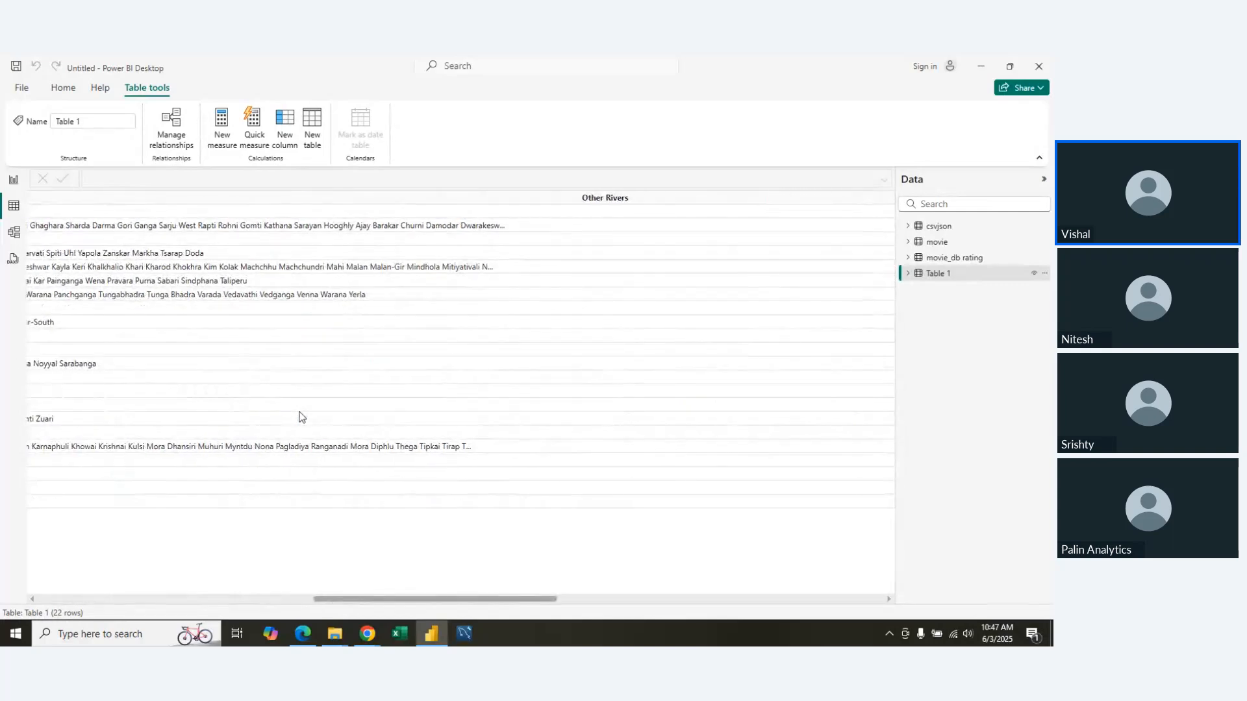
scroll(300, 416, right, 3)
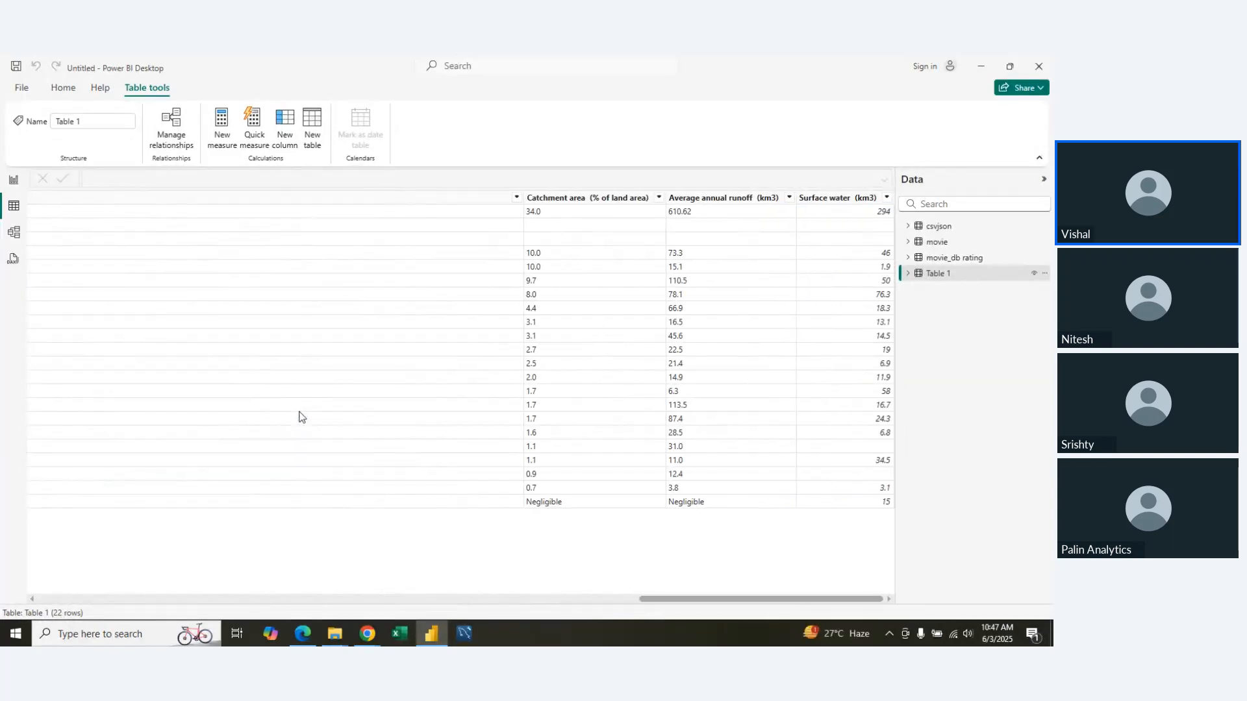
scroll(300, 417, left, 10)
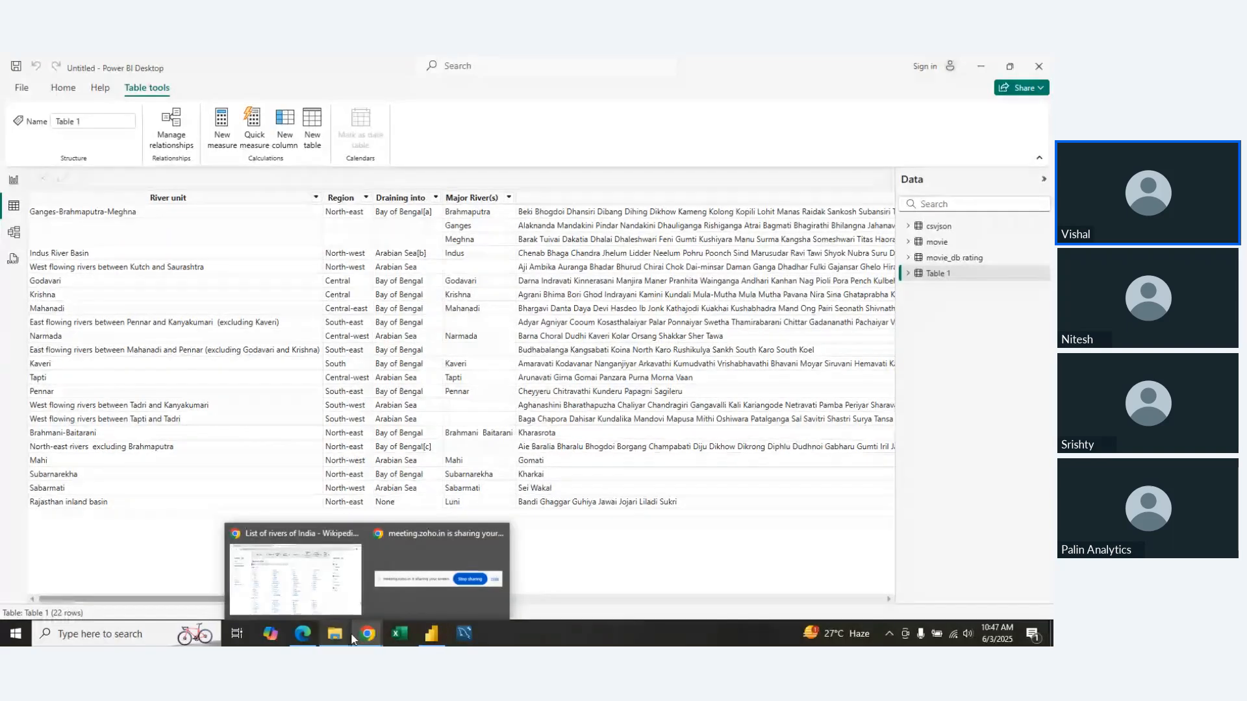
Step: Switch to File Explorer, browse to the Desktop folder and try to open Students_Grading_Dataset
click(197, 637)
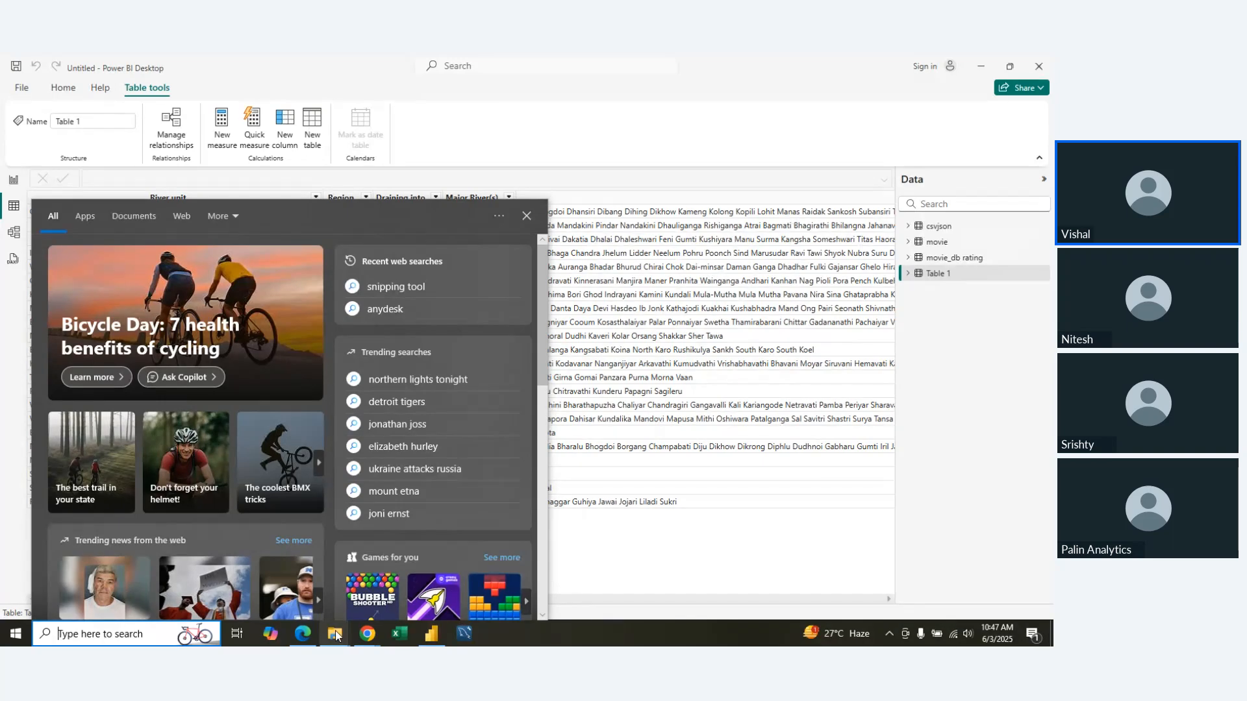
click(337, 638)
click(298, 598)
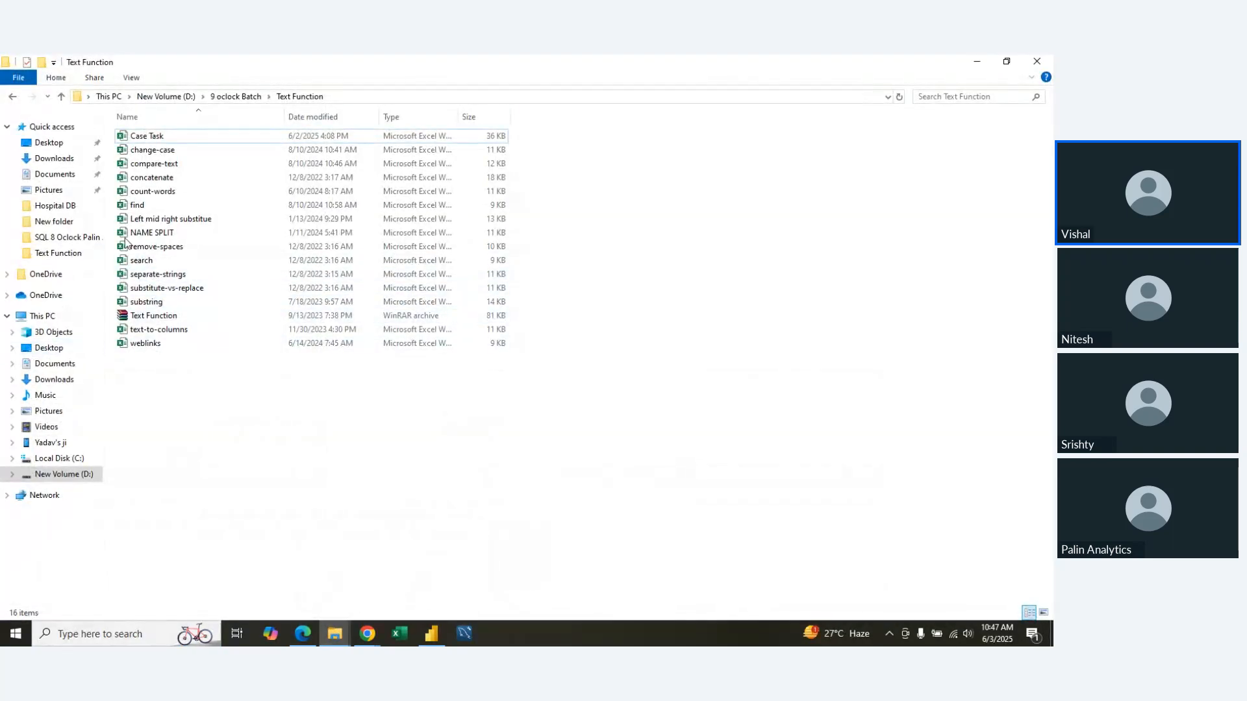
click(49, 348)
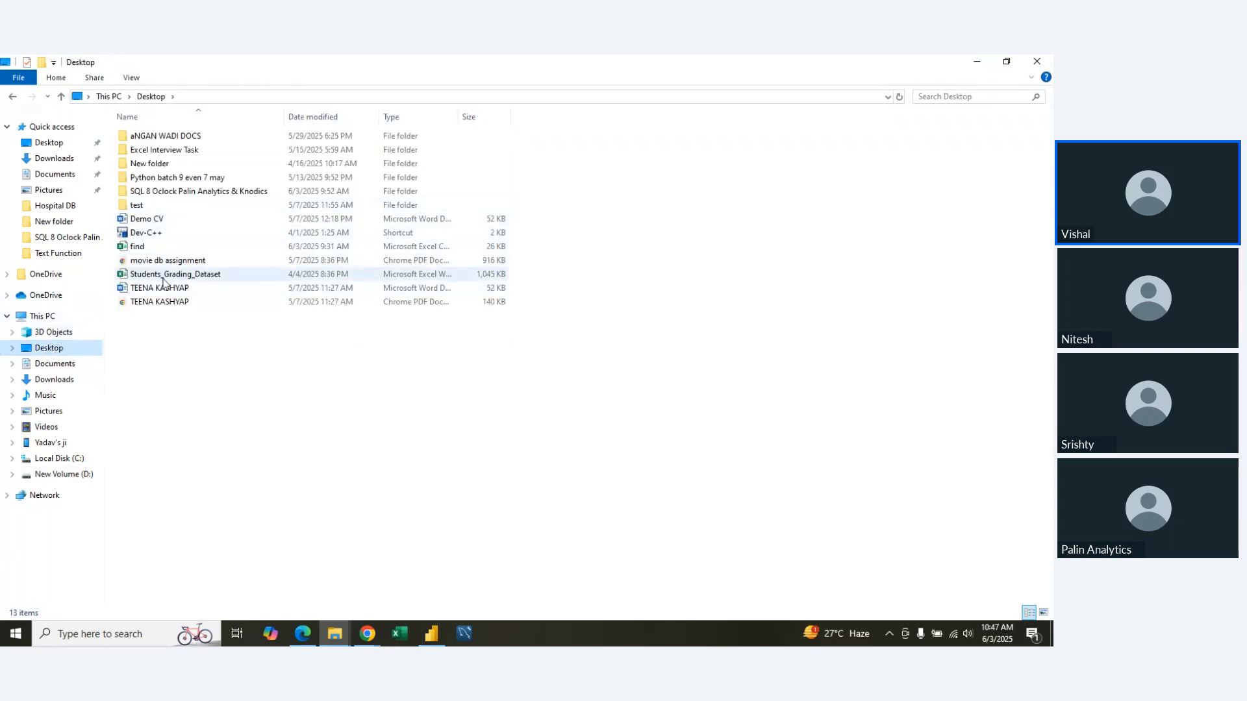
click(171, 274)
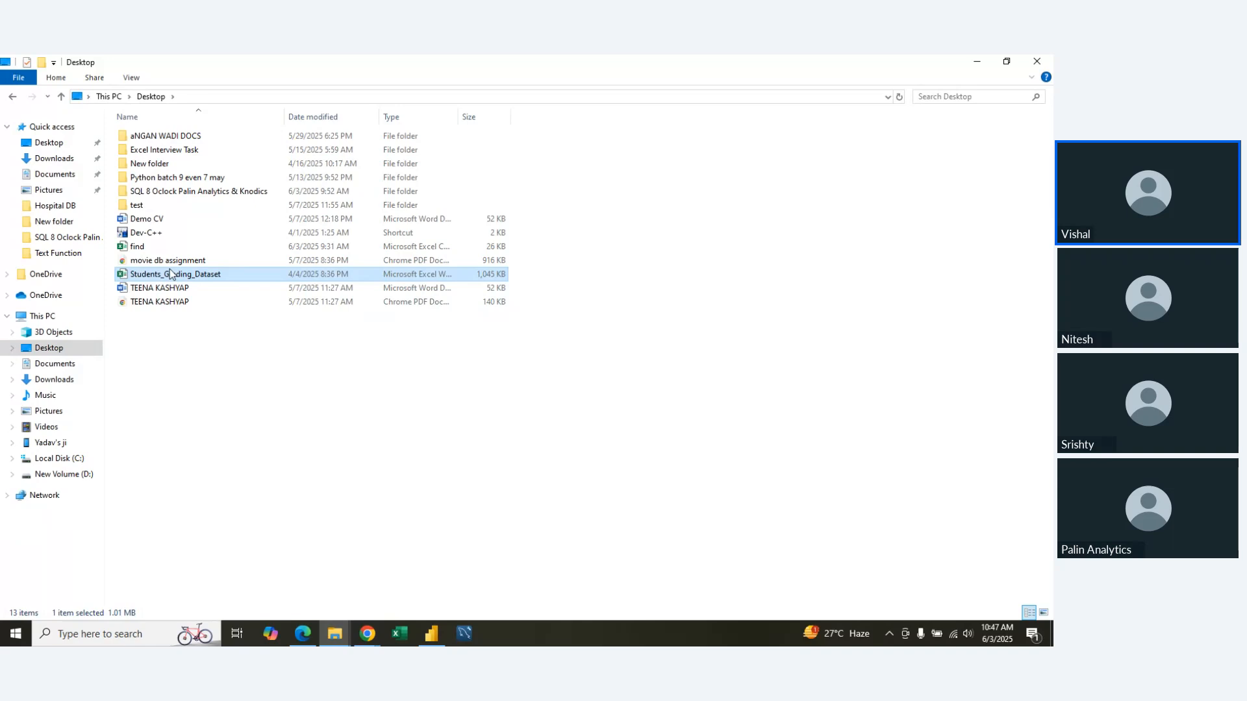
double_click(171, 274)
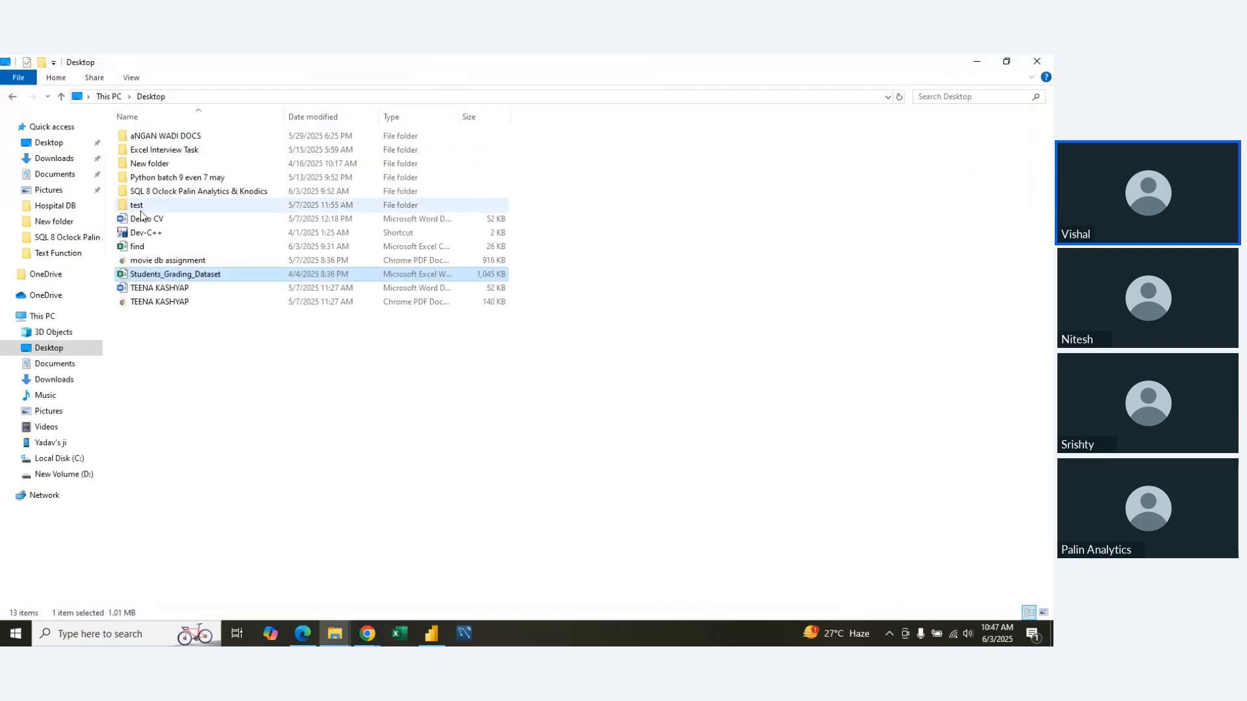
Step: View the Hospital Exercises PDF from the Hospital DB folder inside SQL 8 Oclock Palin Analytics & Knodics, and close it
double_click(169, 191)
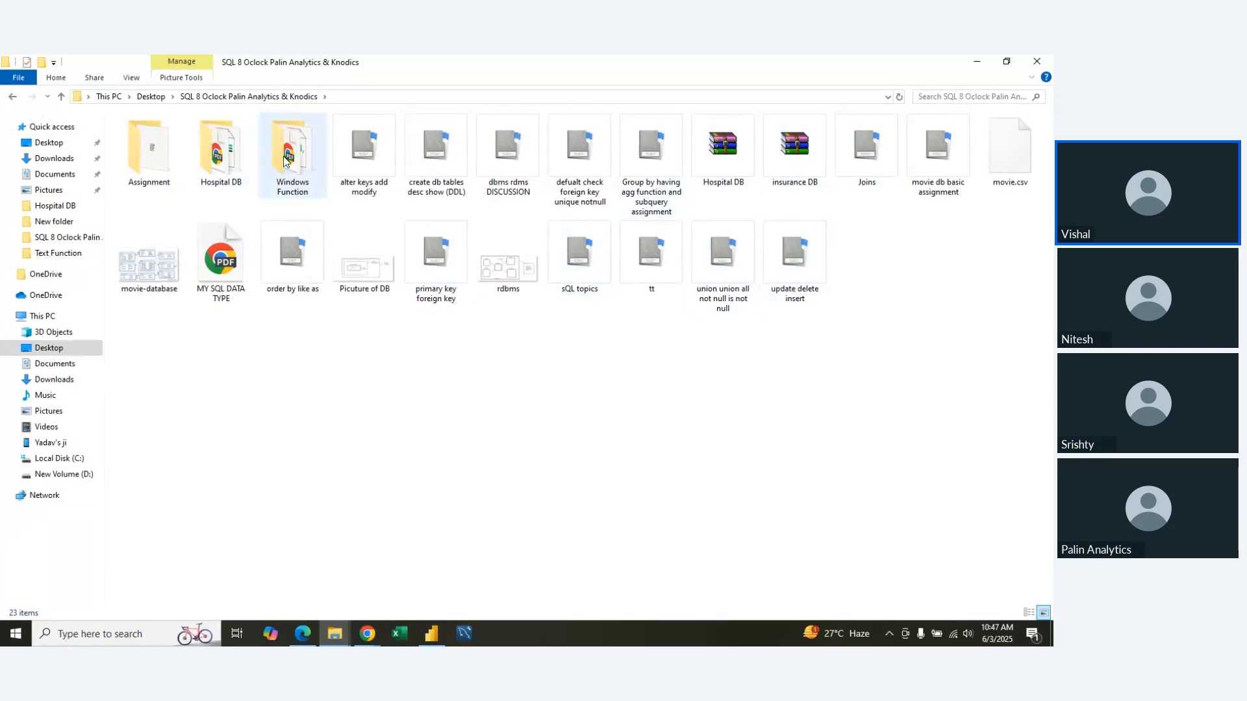
double_click(220, 162)
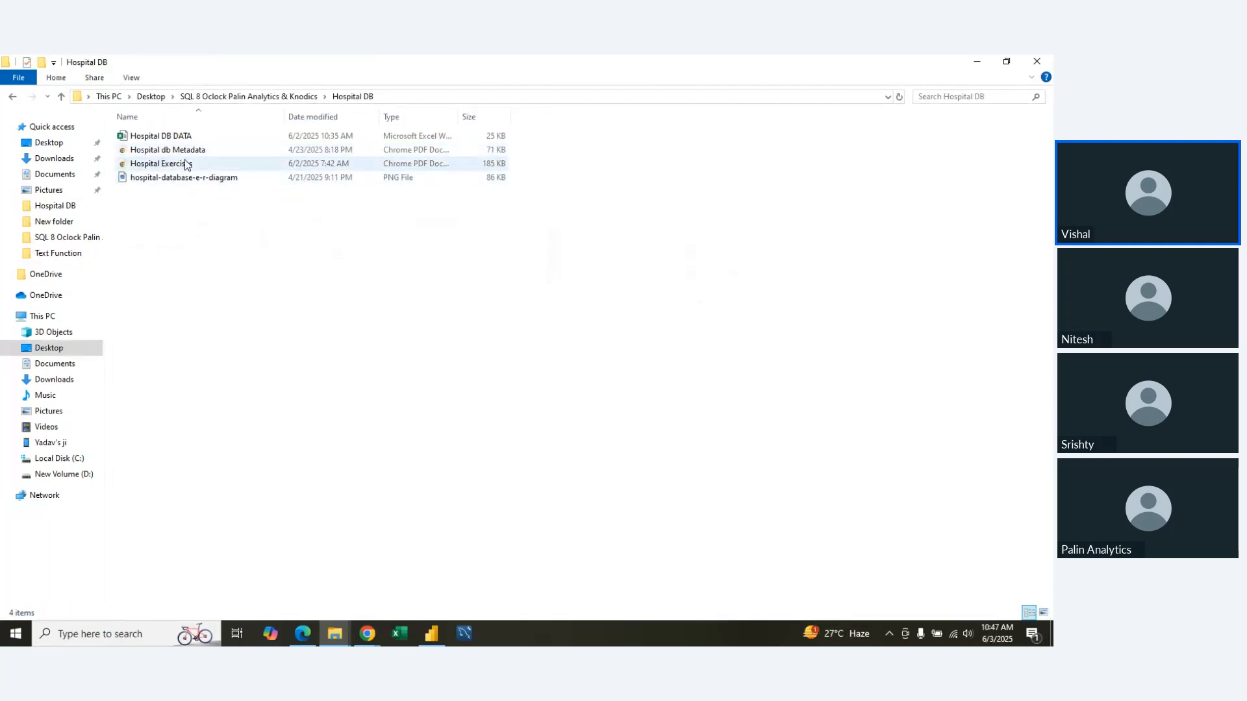
double_click(185, 164)
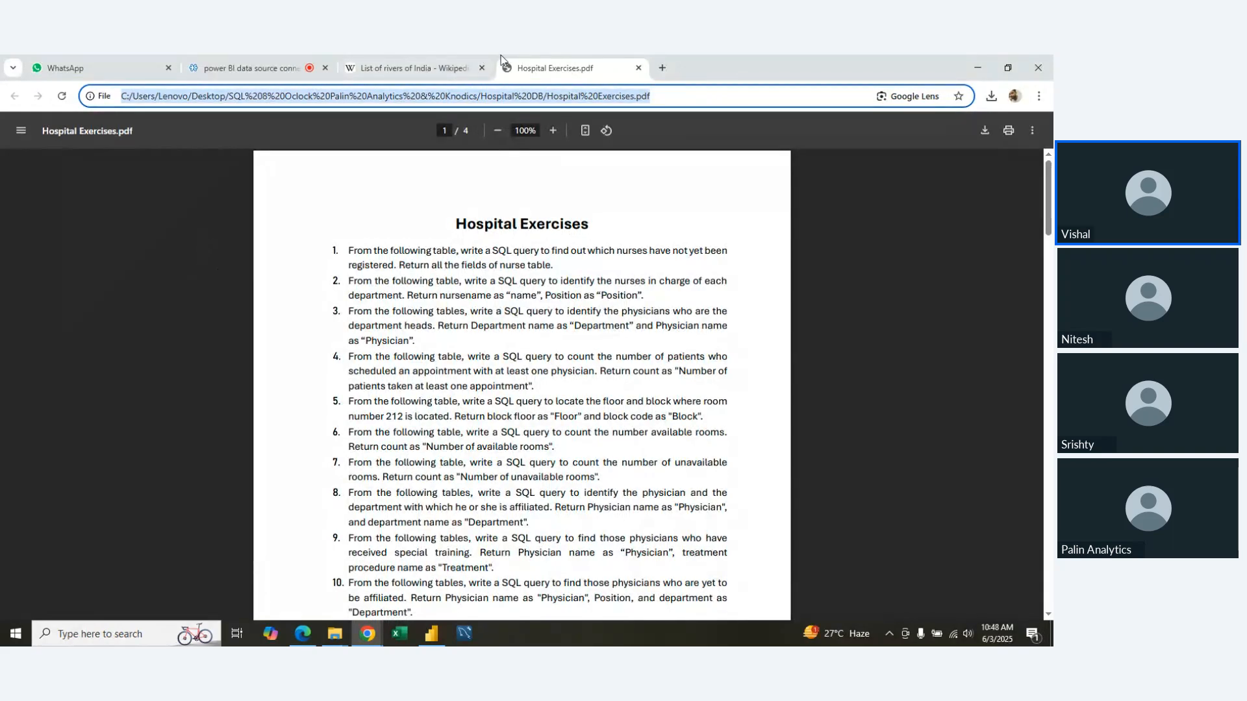
click(639, 68)
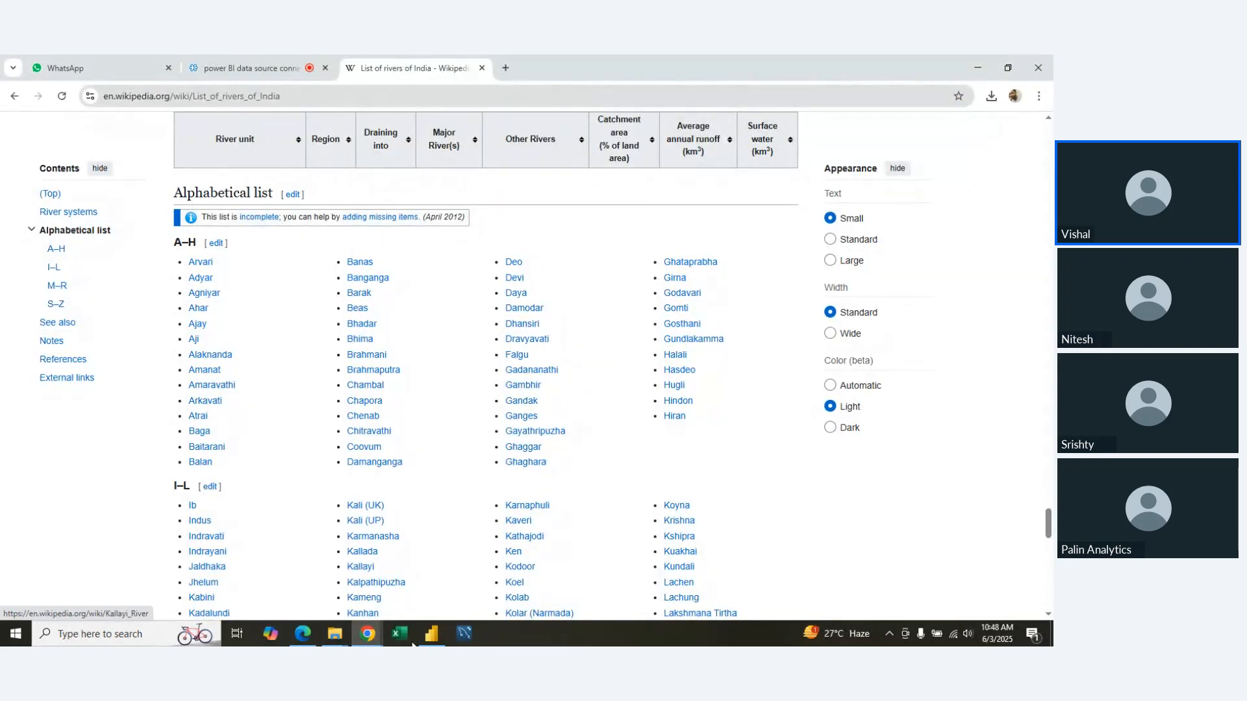
Step: Return to the Hospital DB folder in File Explorer and open the Hospital DB DATA workbook in Excel
click(334, 634)
click(280, 535)
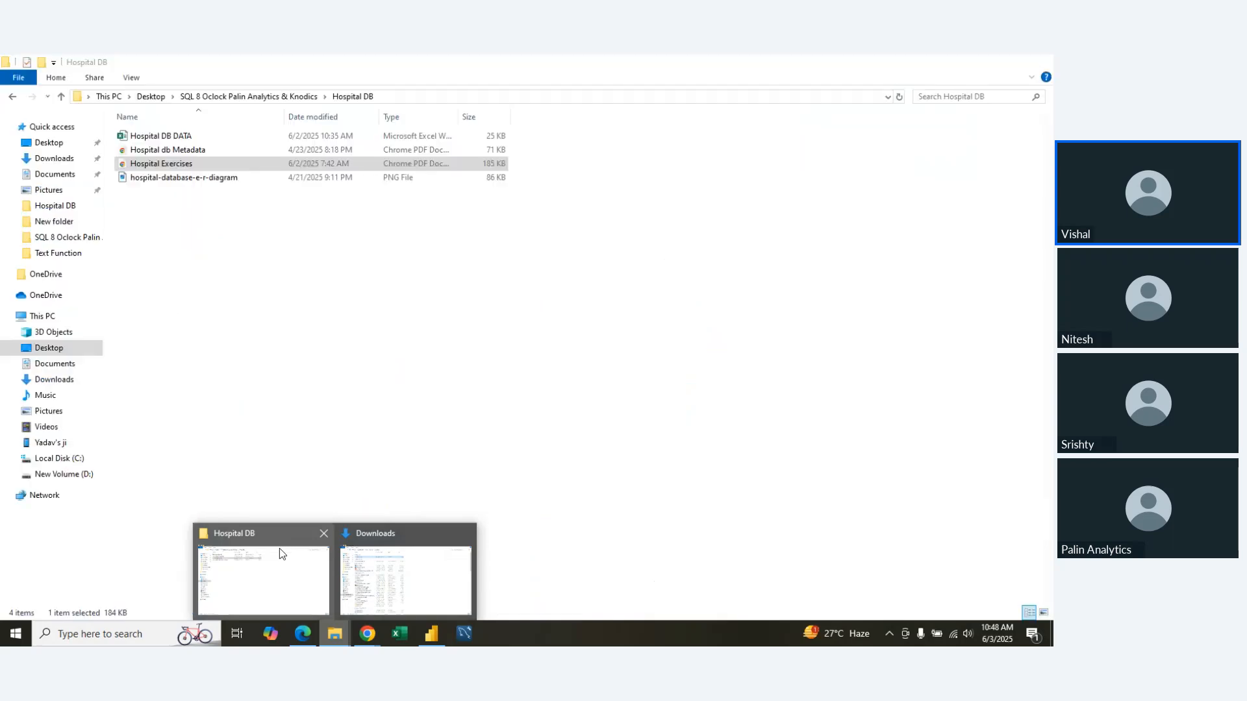
click(174, 139)
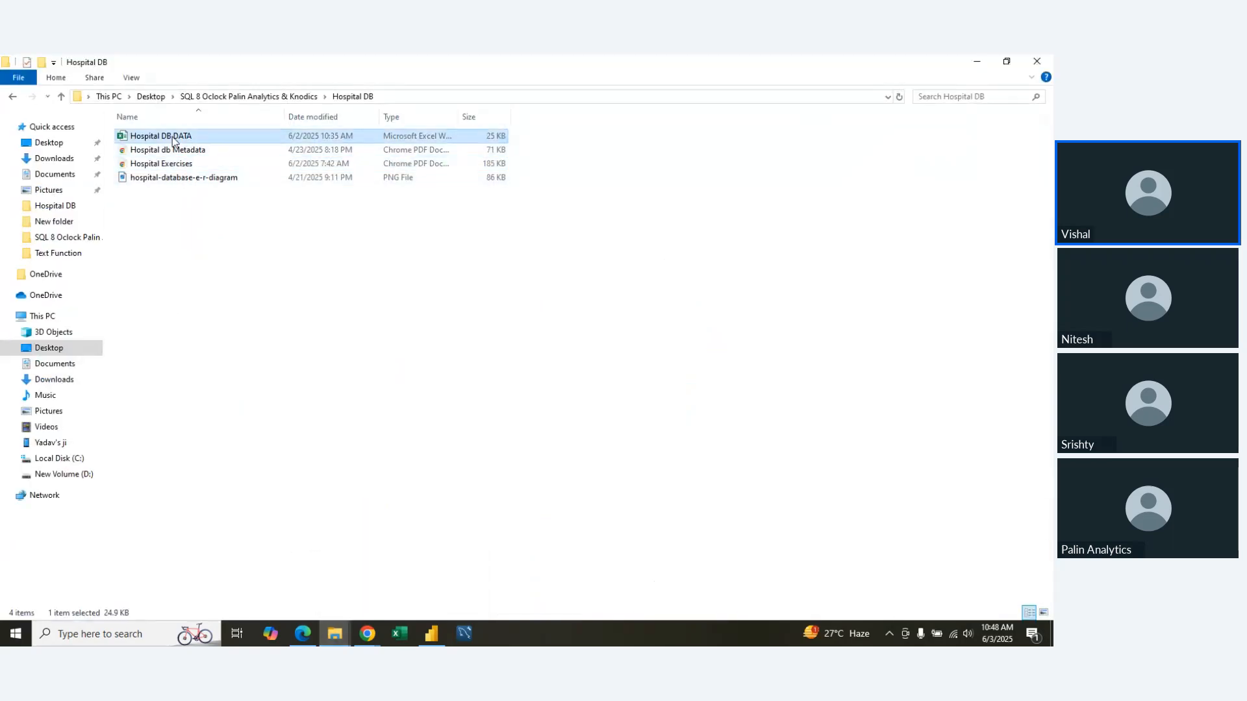
double_click(174, 139)
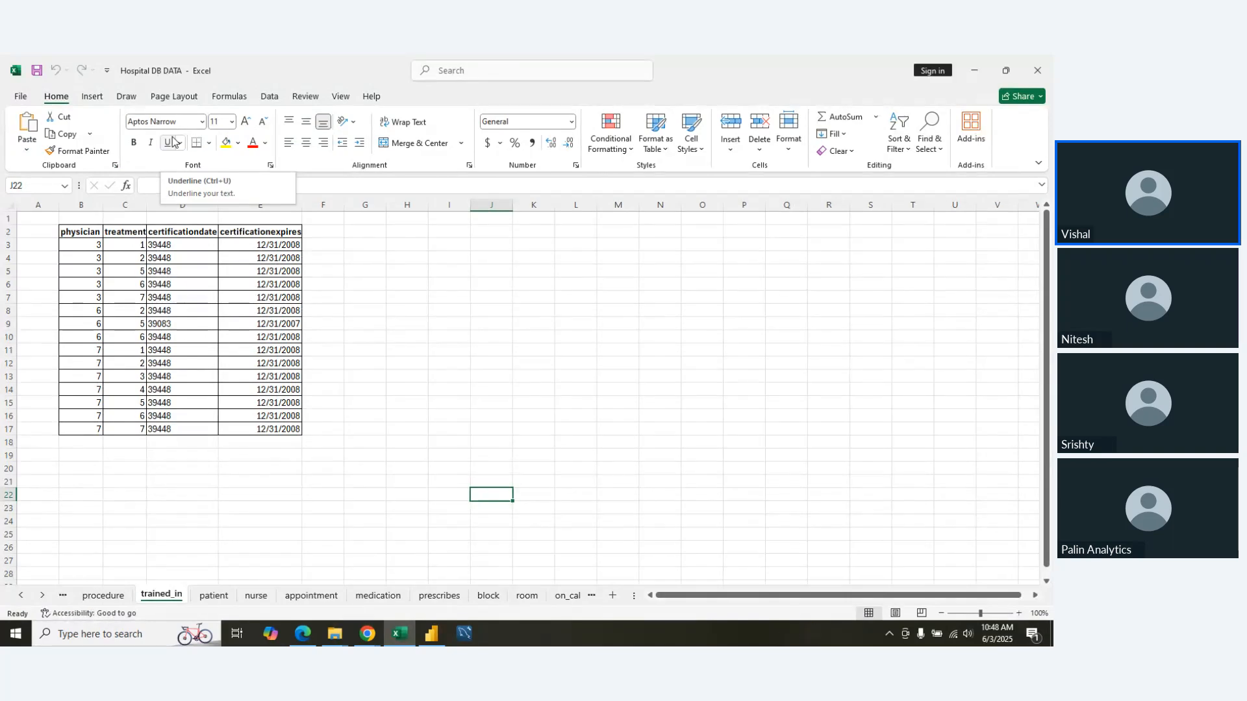
Step: Export the workbook's trained_in sheet as the PDF Hospital DB DATA in the Hospital DB folder and check the published page
click(21, 96)
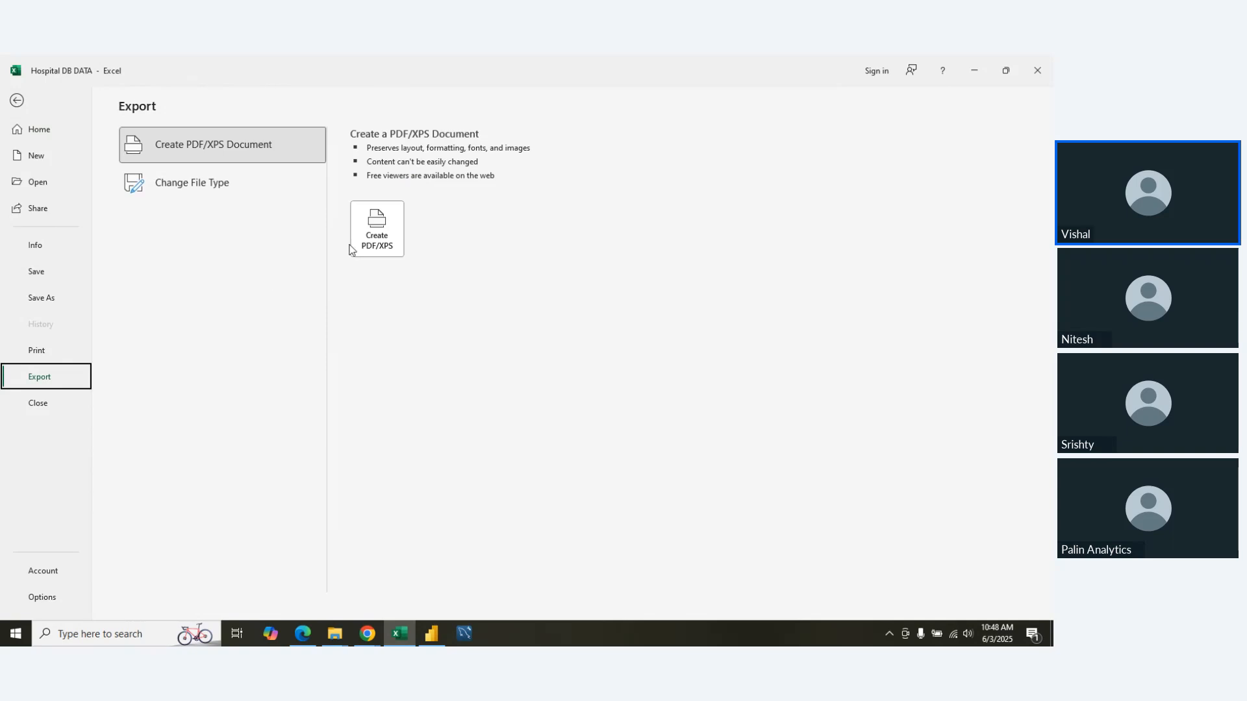
click(370, 228)
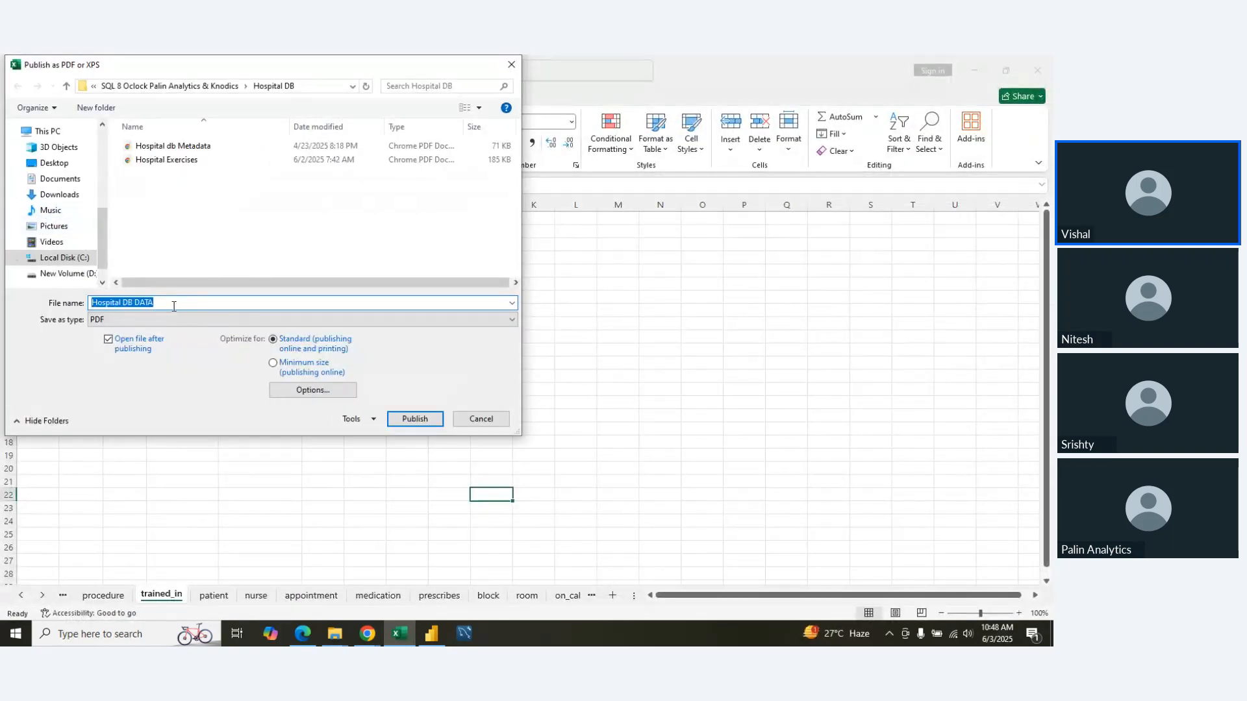
click(416, 419)
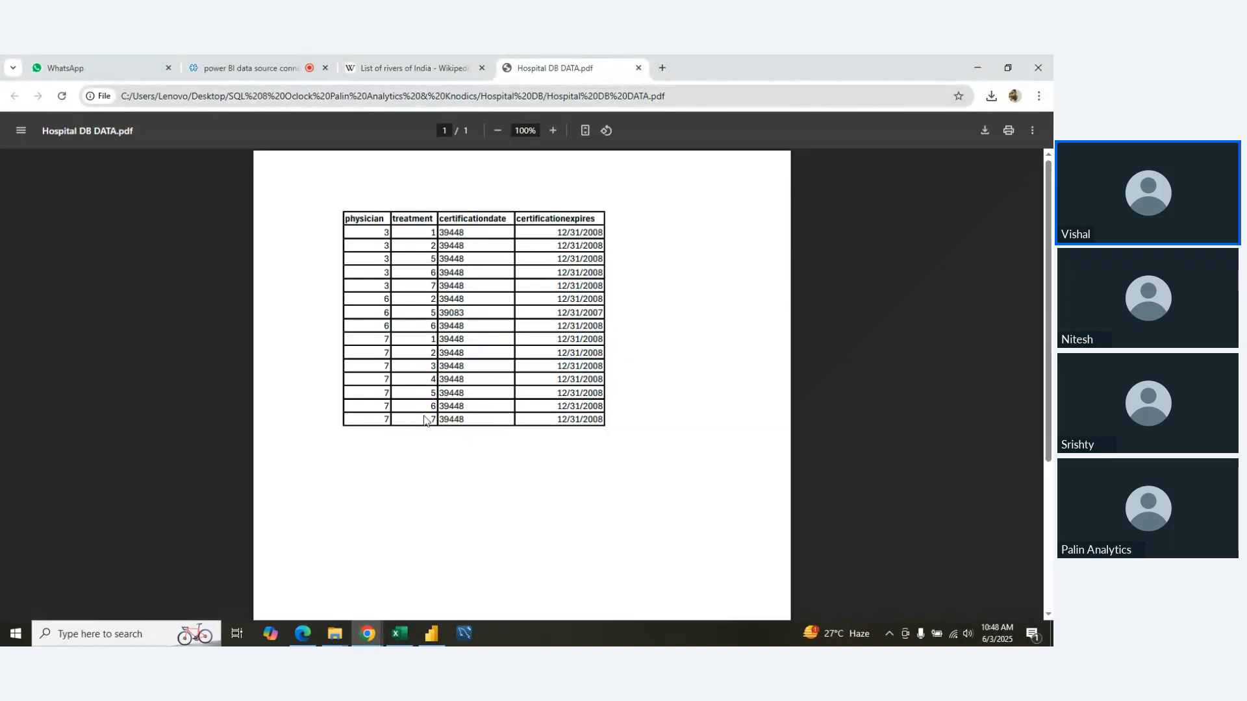
scroll(522, 465, down, 3)
scroll(525, 477, up, 3)
click(977, 65)
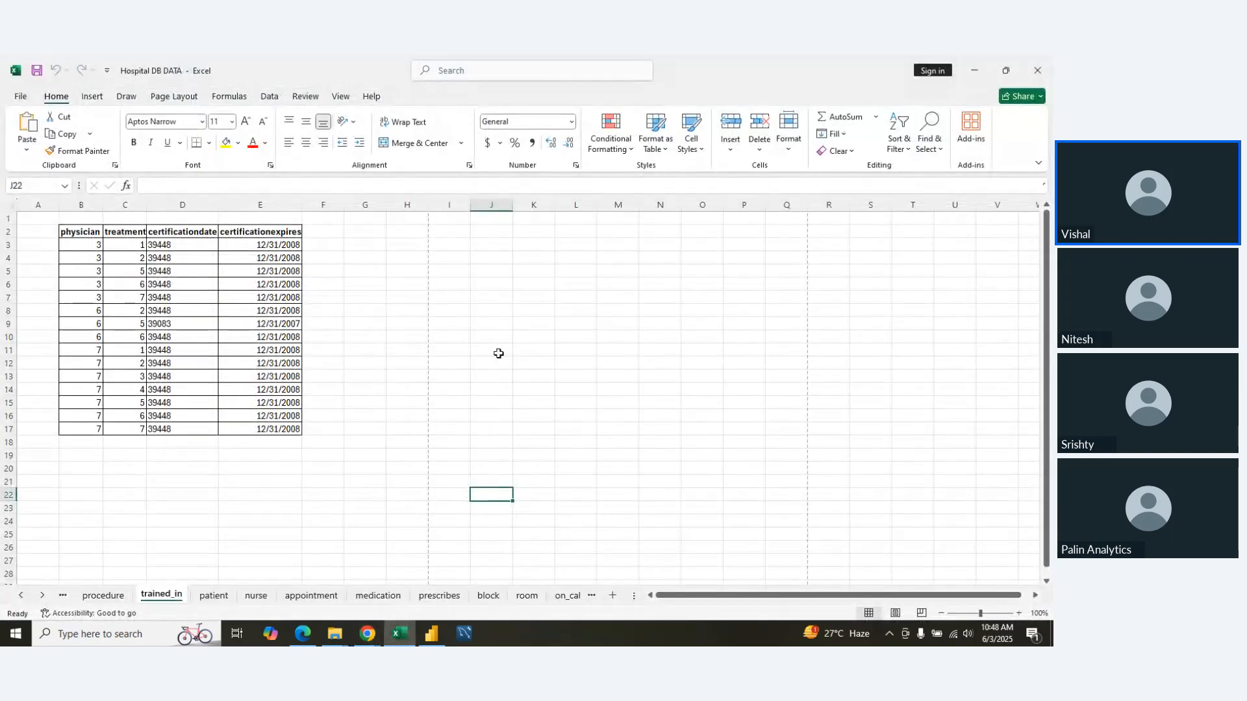
Step: Switch to Power BI Desktop and start a new data connection with PDF as the source type
click(431, 633)
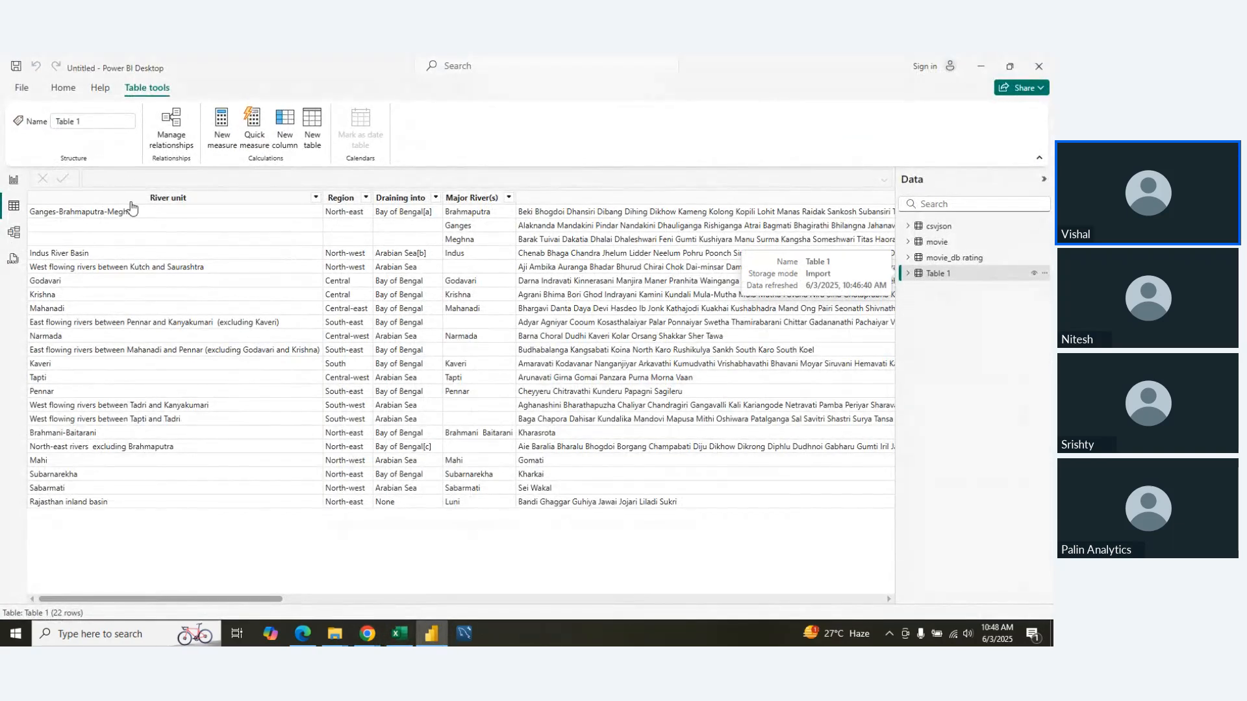
click(63, 88)
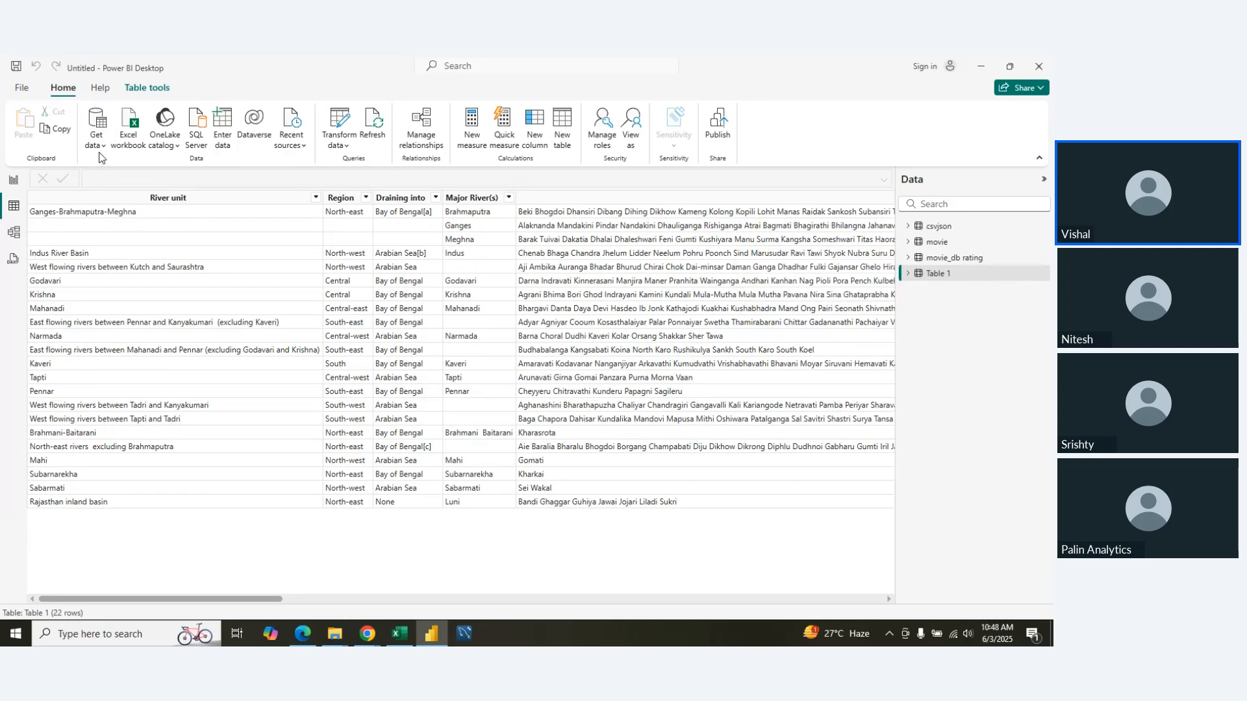
click(99, 149)
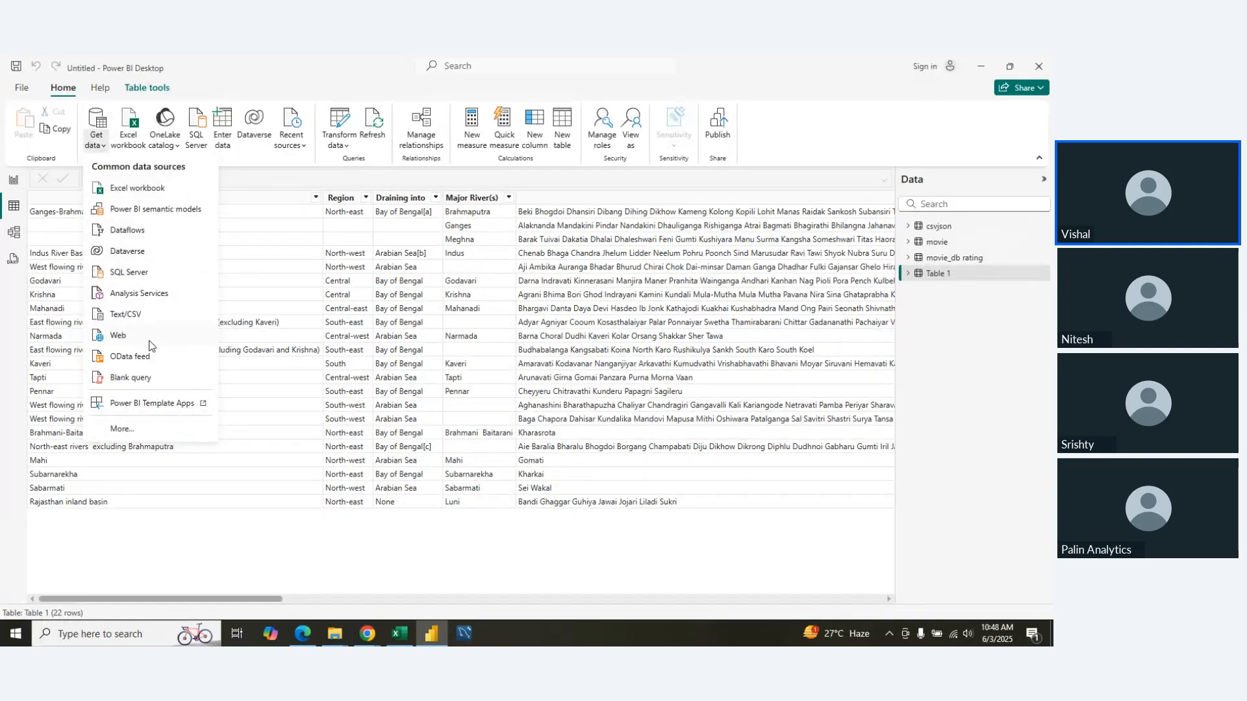
click(141, 425)
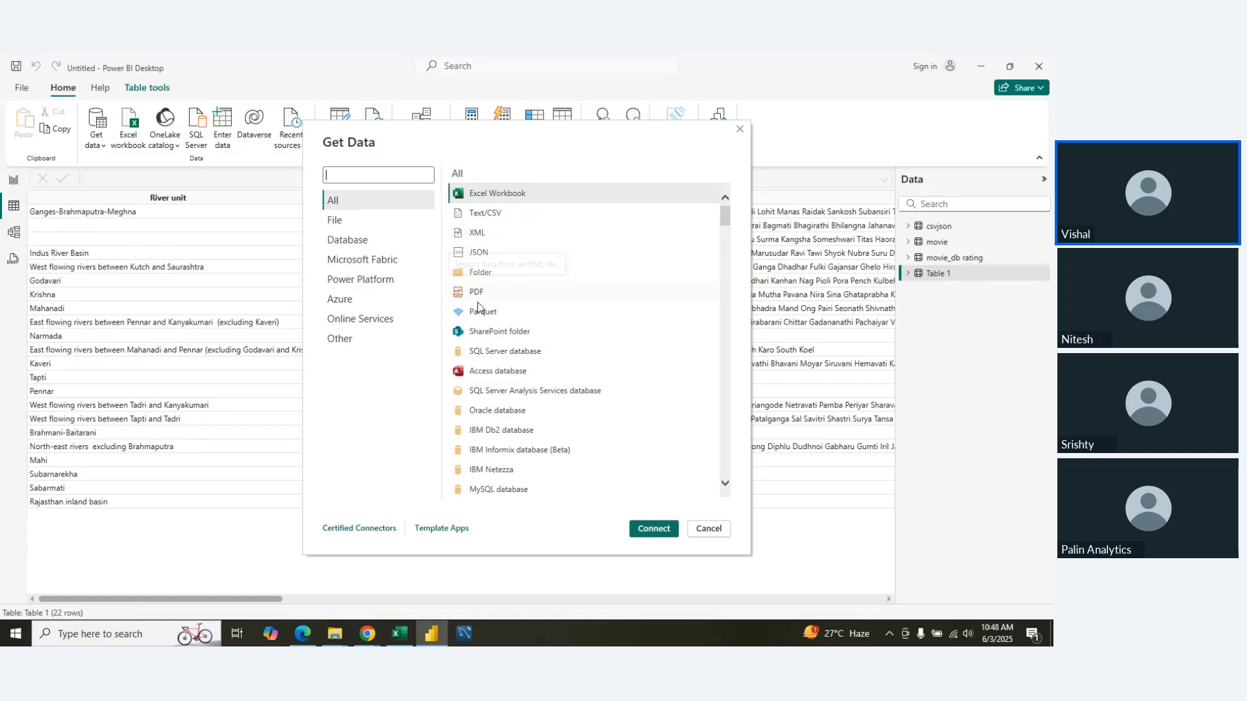
click(479, 294)
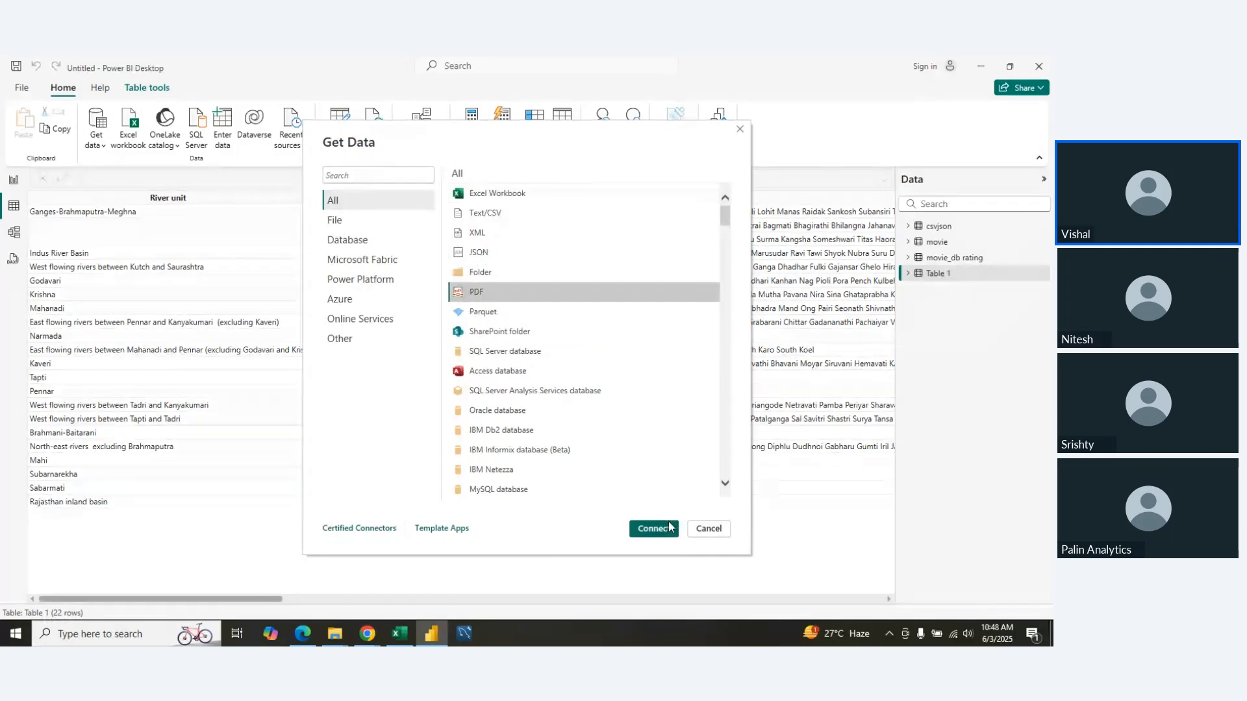
click(669, 528)
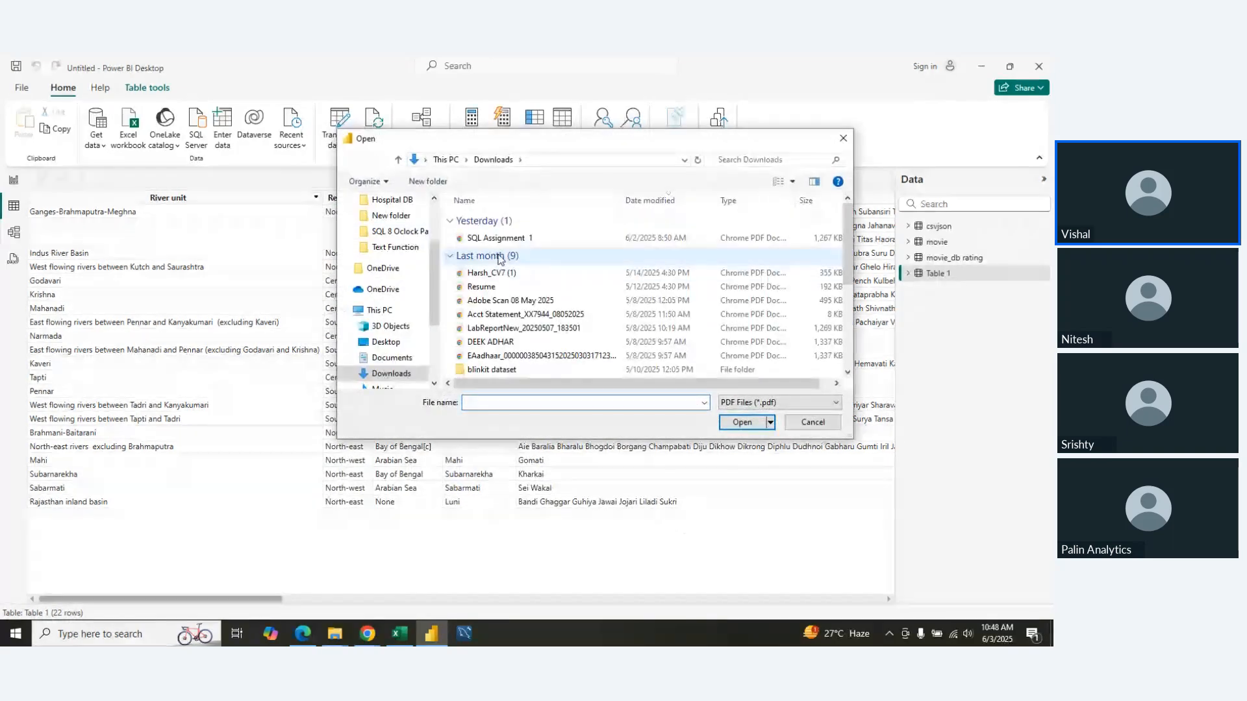
Step: Open the Hospital DB DATA PDF from the Hospital DB folder as the data source
click(395, 232)
double_click(566, 237)
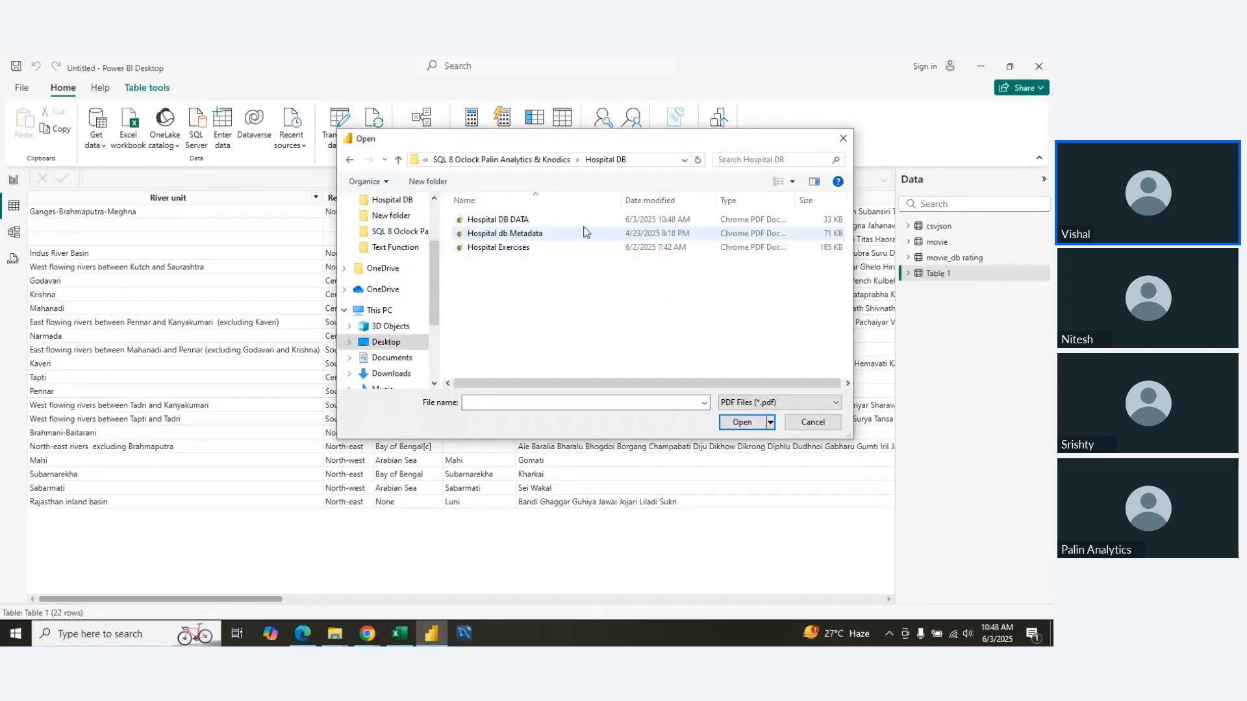
click(500, 219)
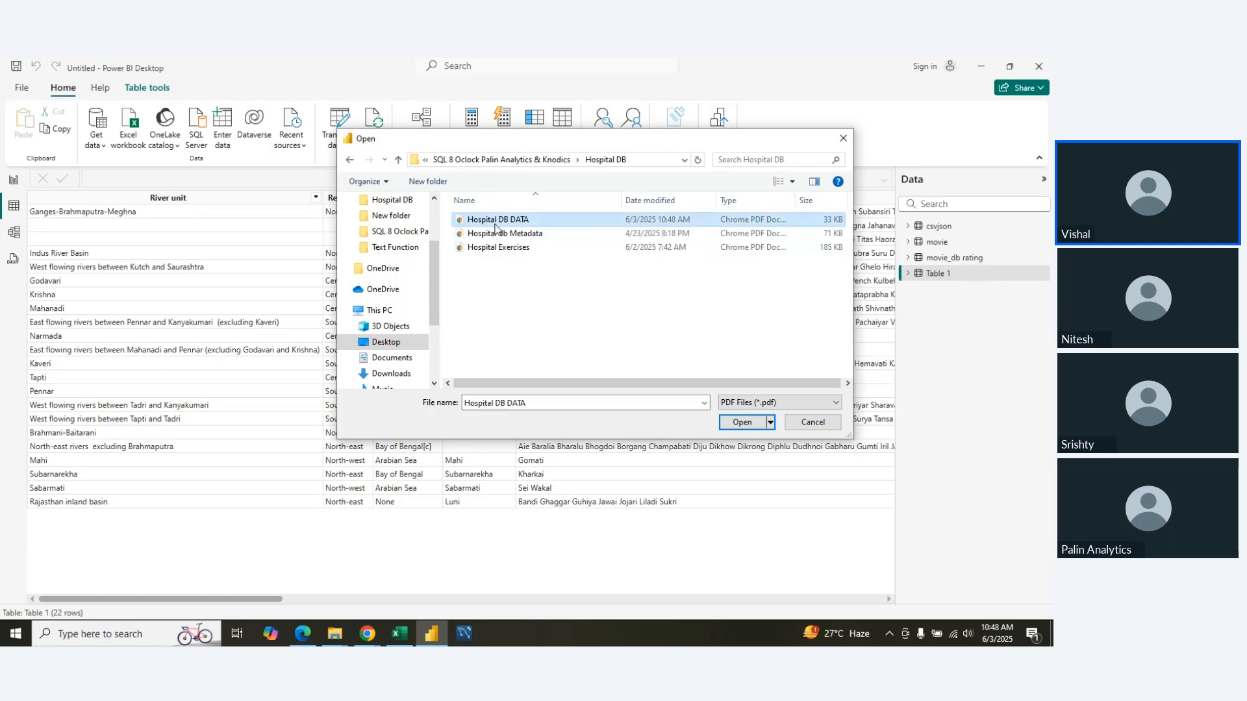
click(742, 423)
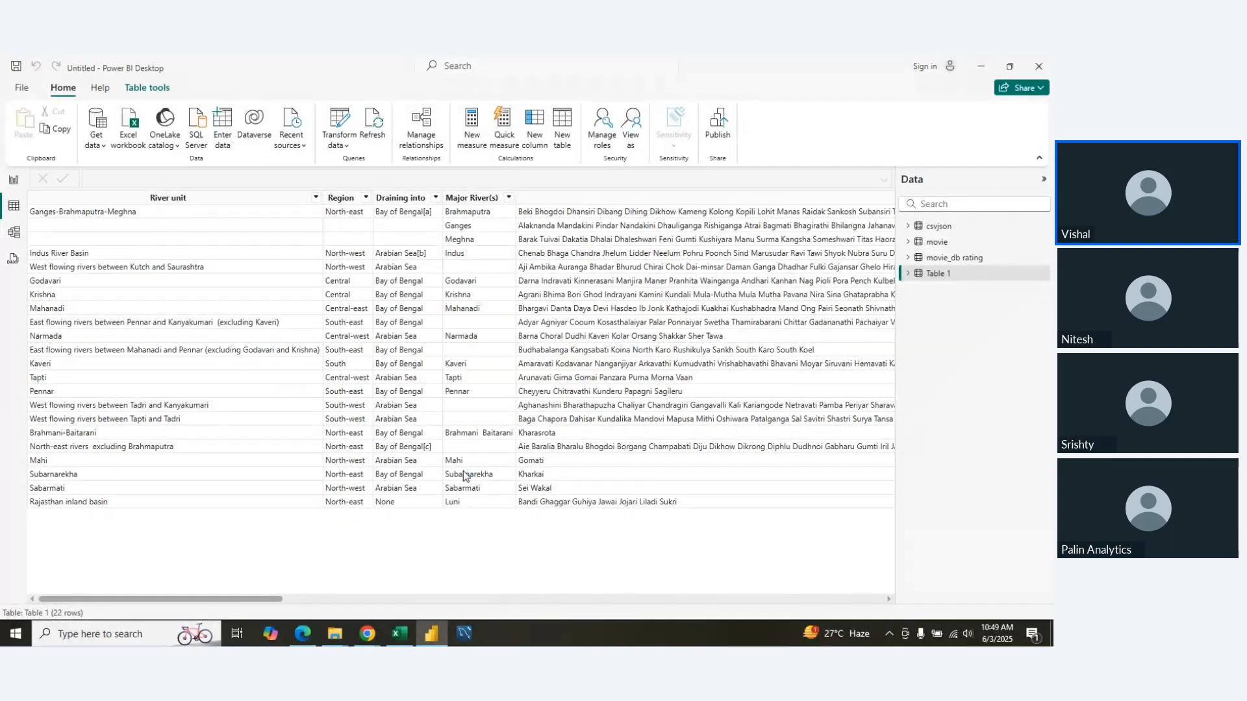
Step: Preview Page001 and Table001 (Page 1) from the PDF, load Table001 (Page 1) and display it in table view
click(322, 217)
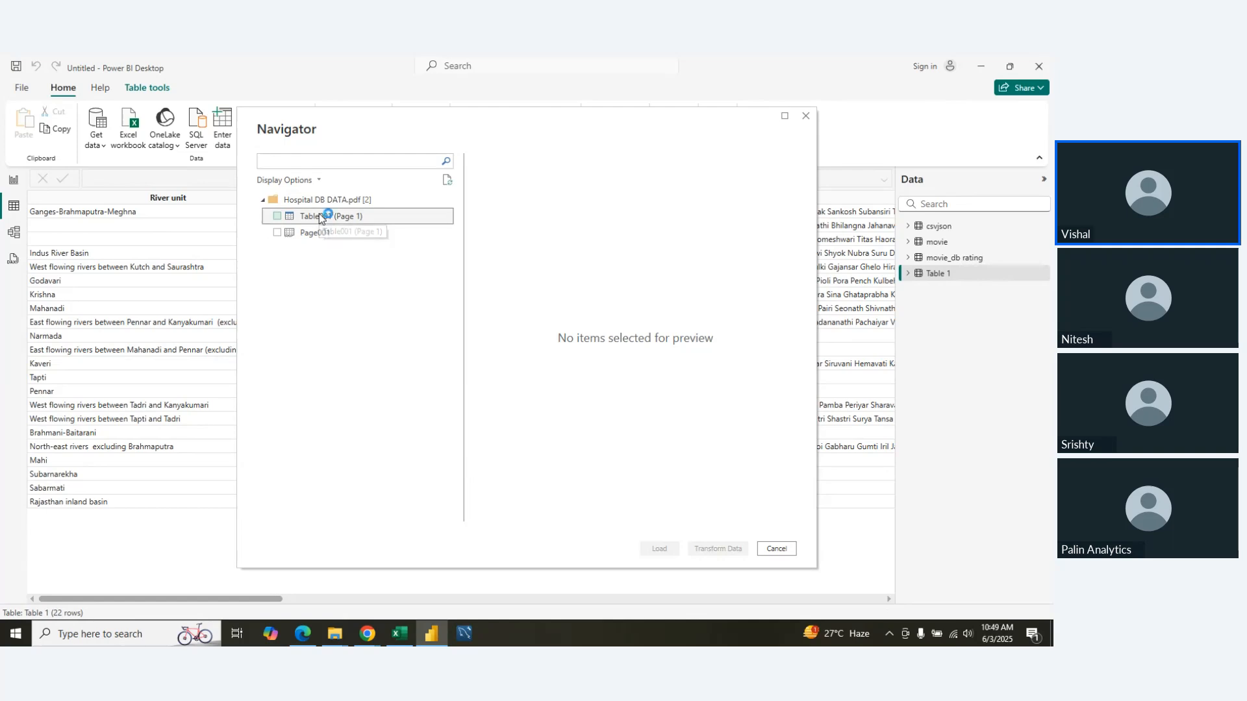
click(320, 233)
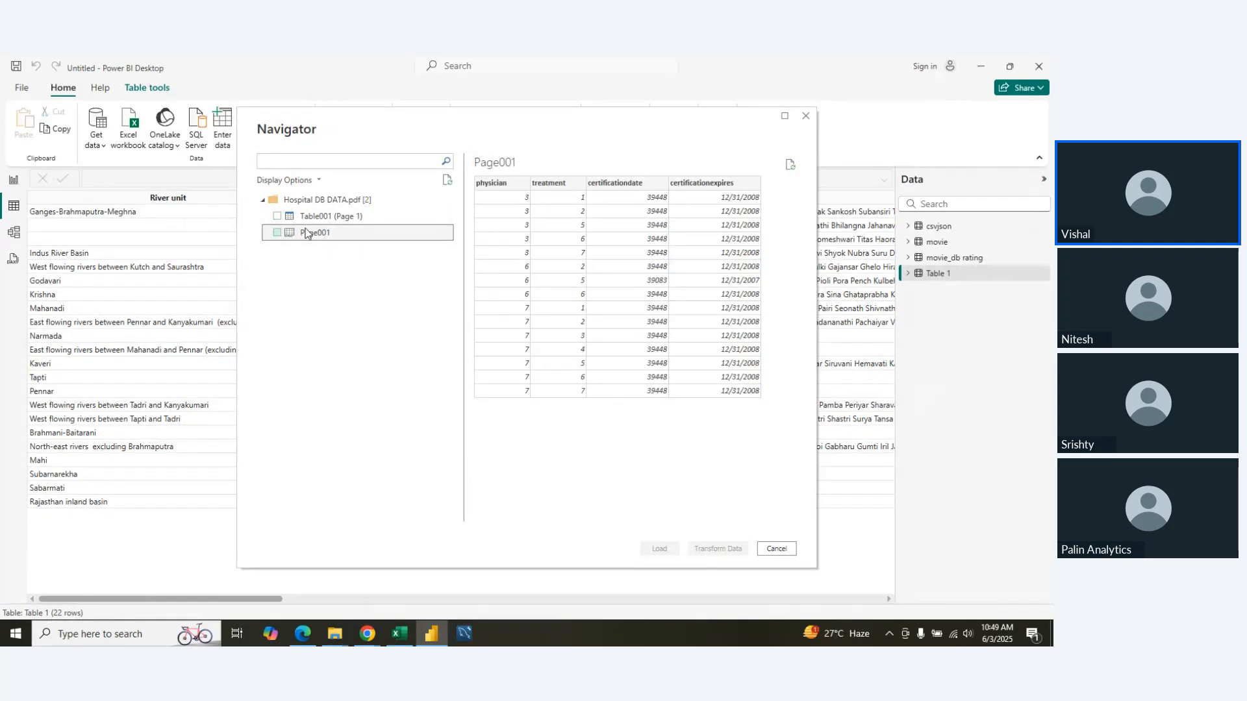
click(277, 216)
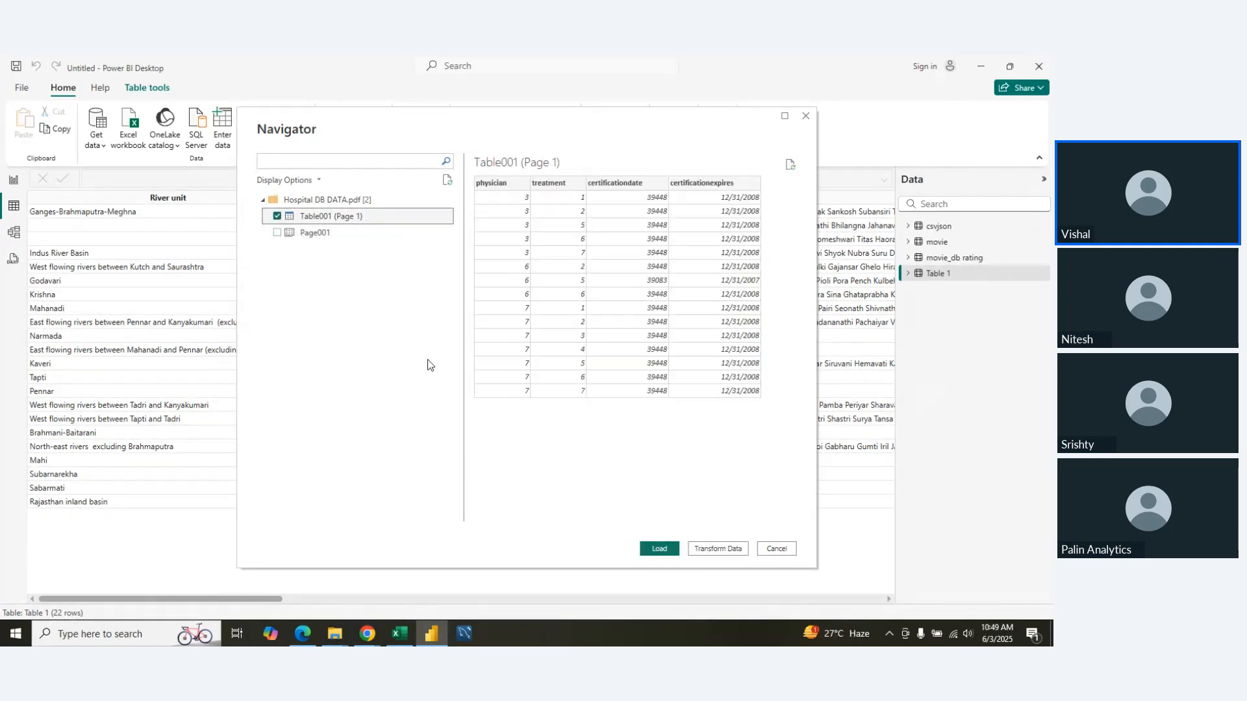
click(657, 552)
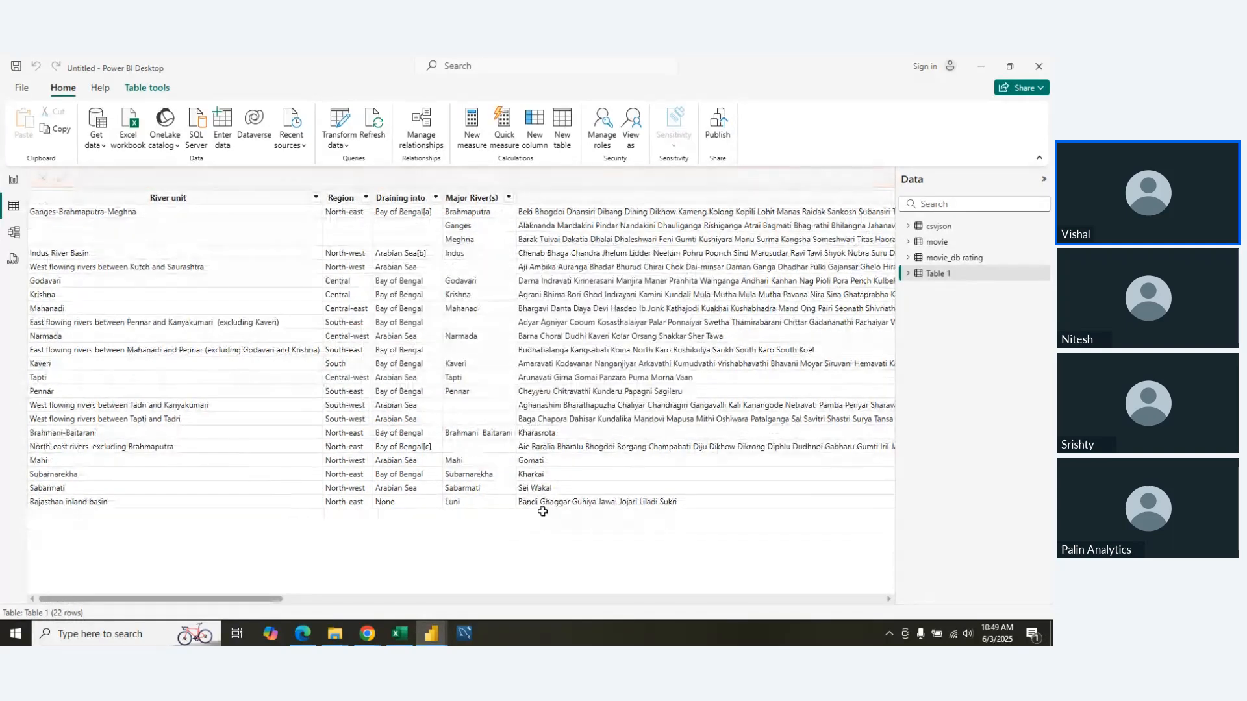
click(950, 290)
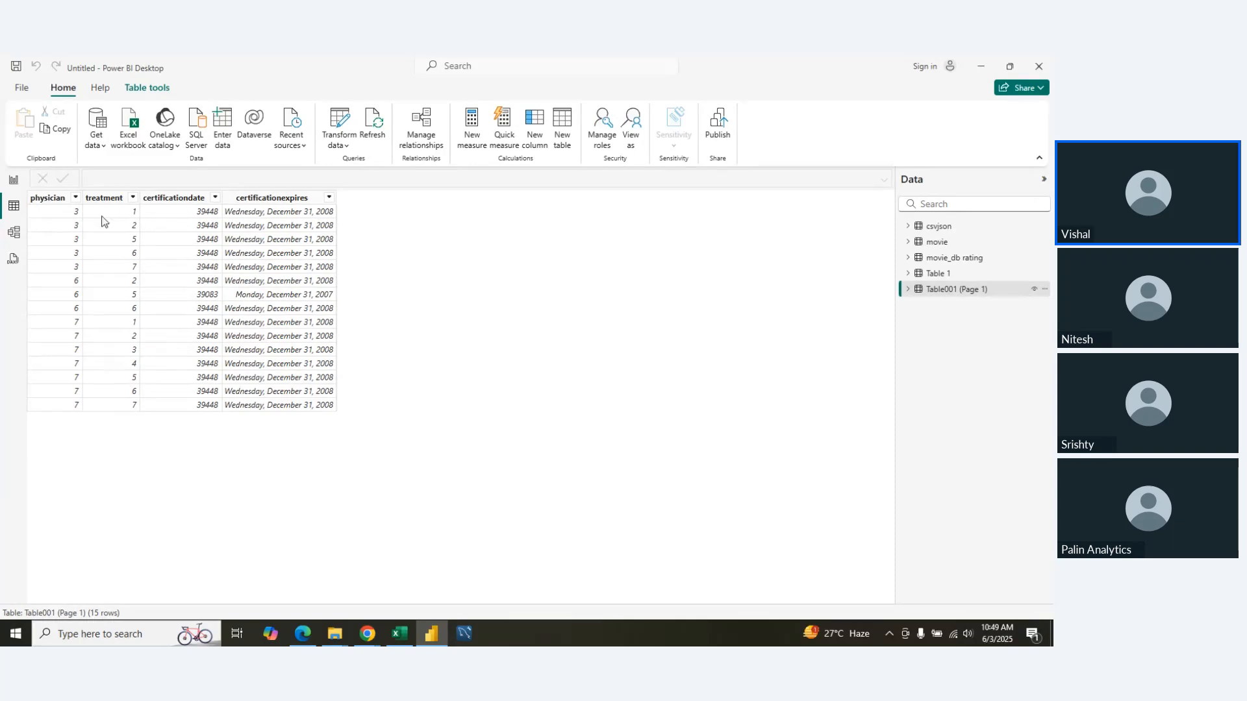
Step: Browse the Database and File categories in the full list of data sources, and close it without connecting
click(14, 184)
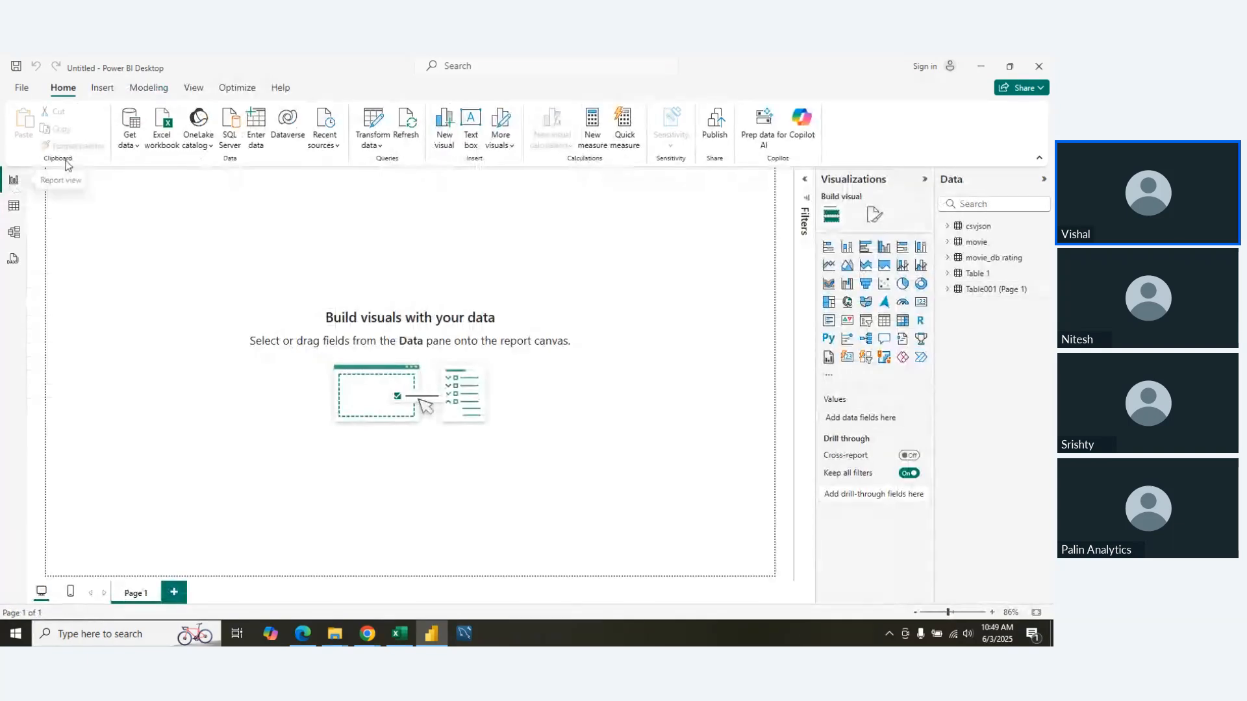
click(135, 147)
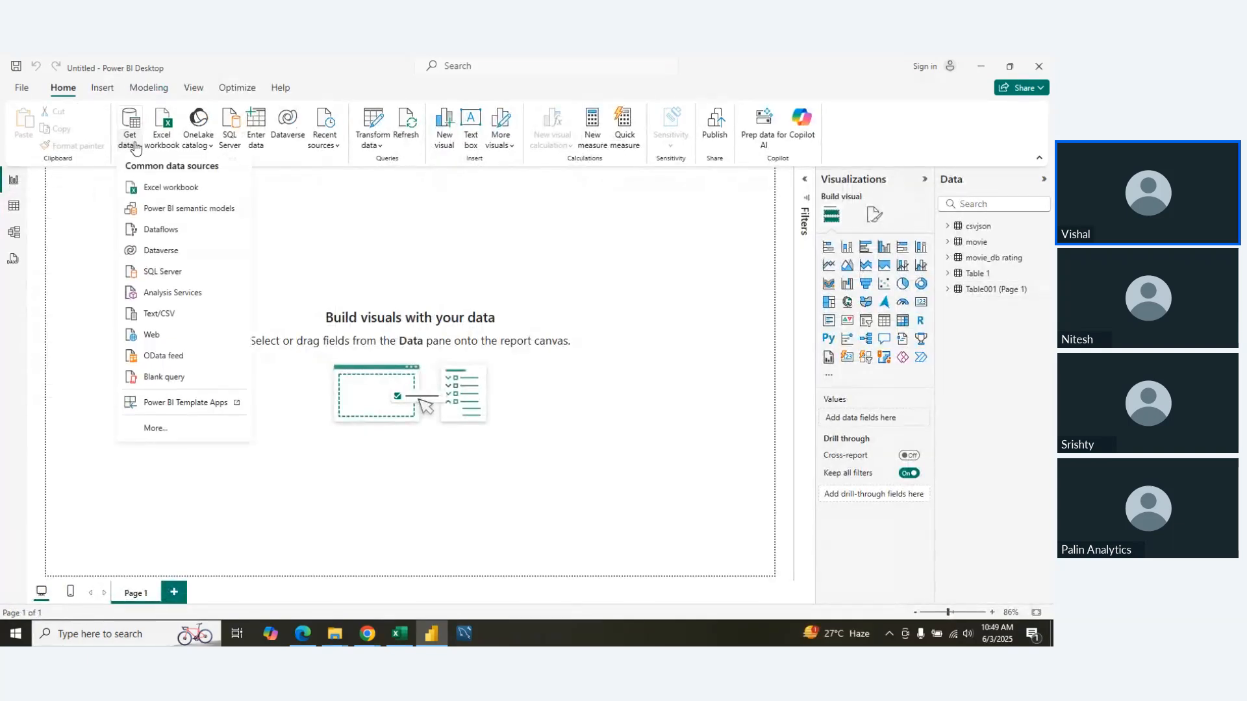
click(198, 430)
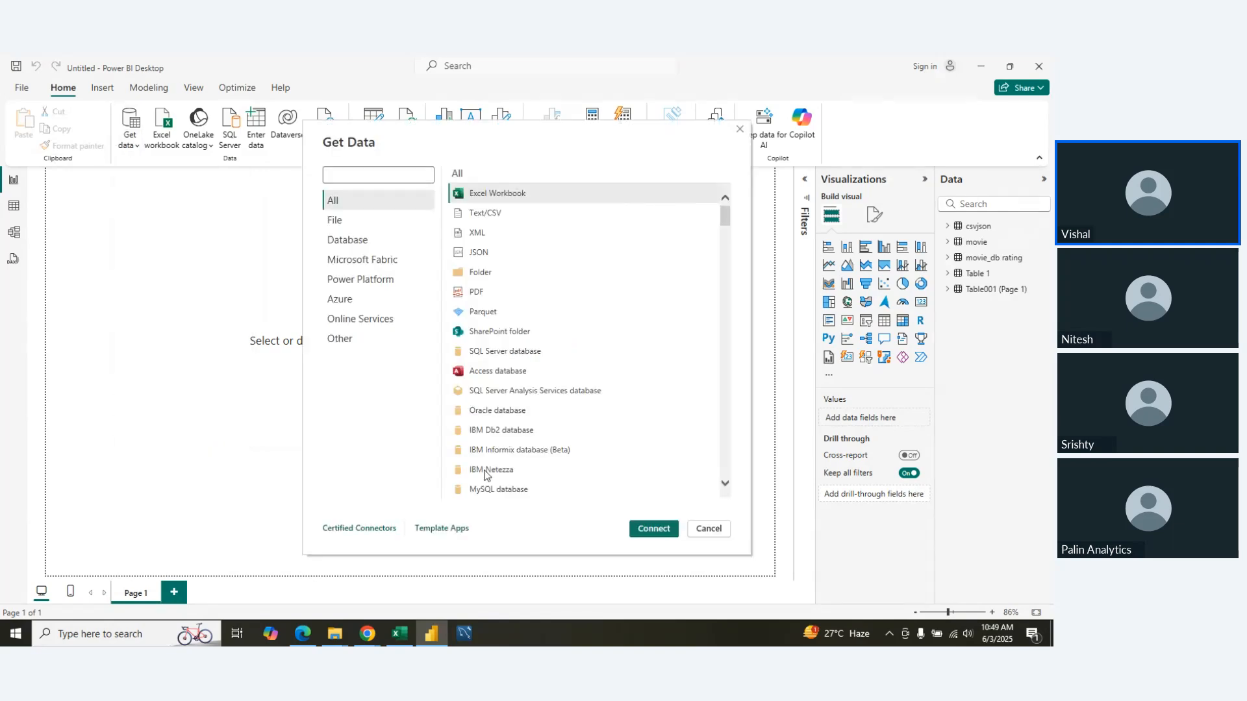
click(351, 243)
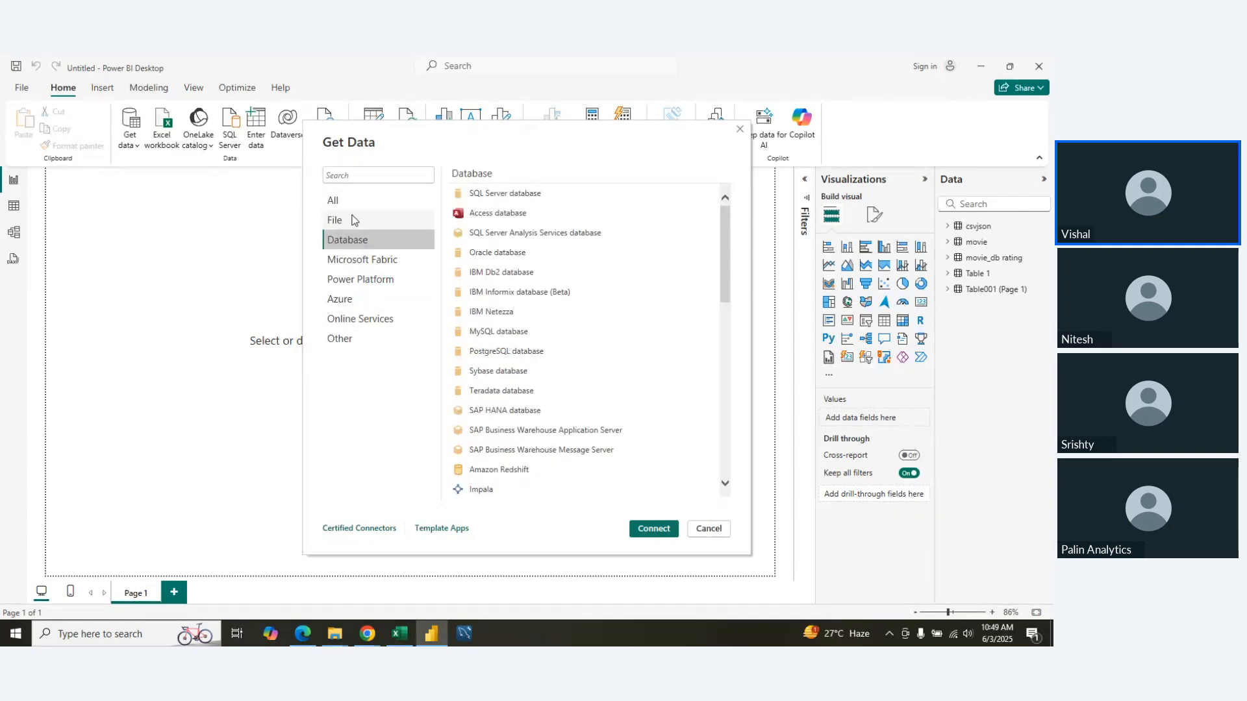
click(353, 220)
click(351, 205)
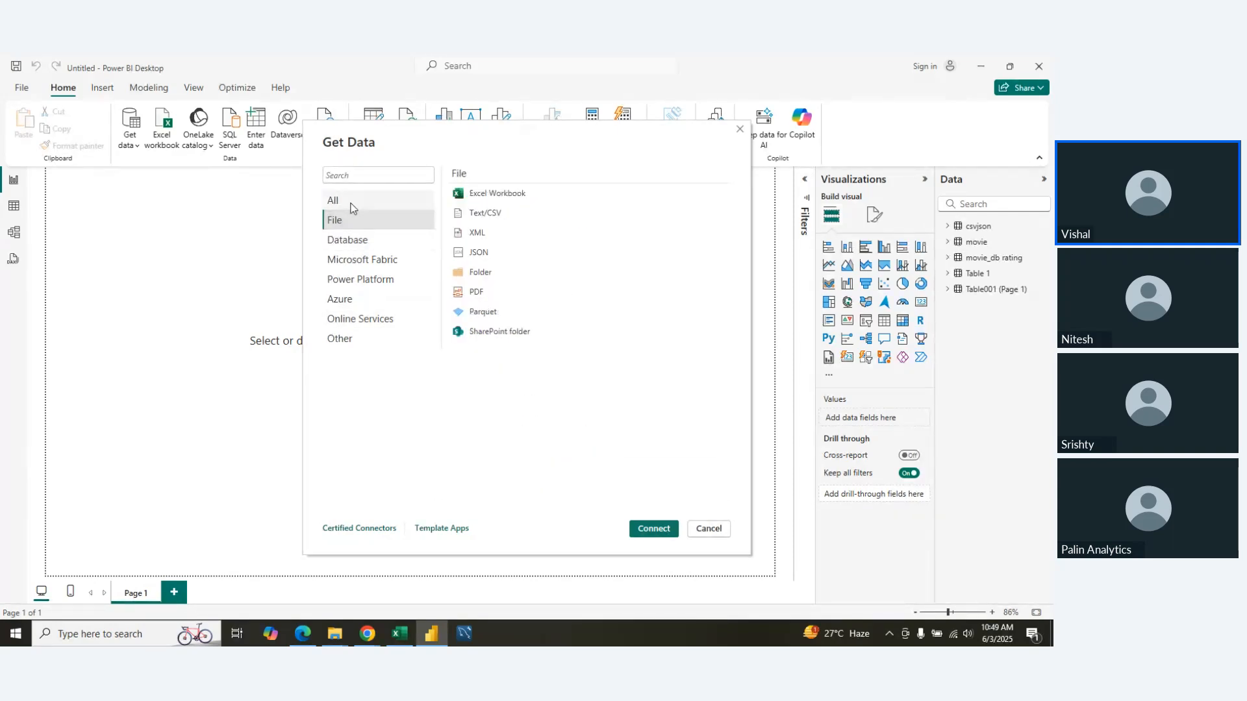
click(353, 220)
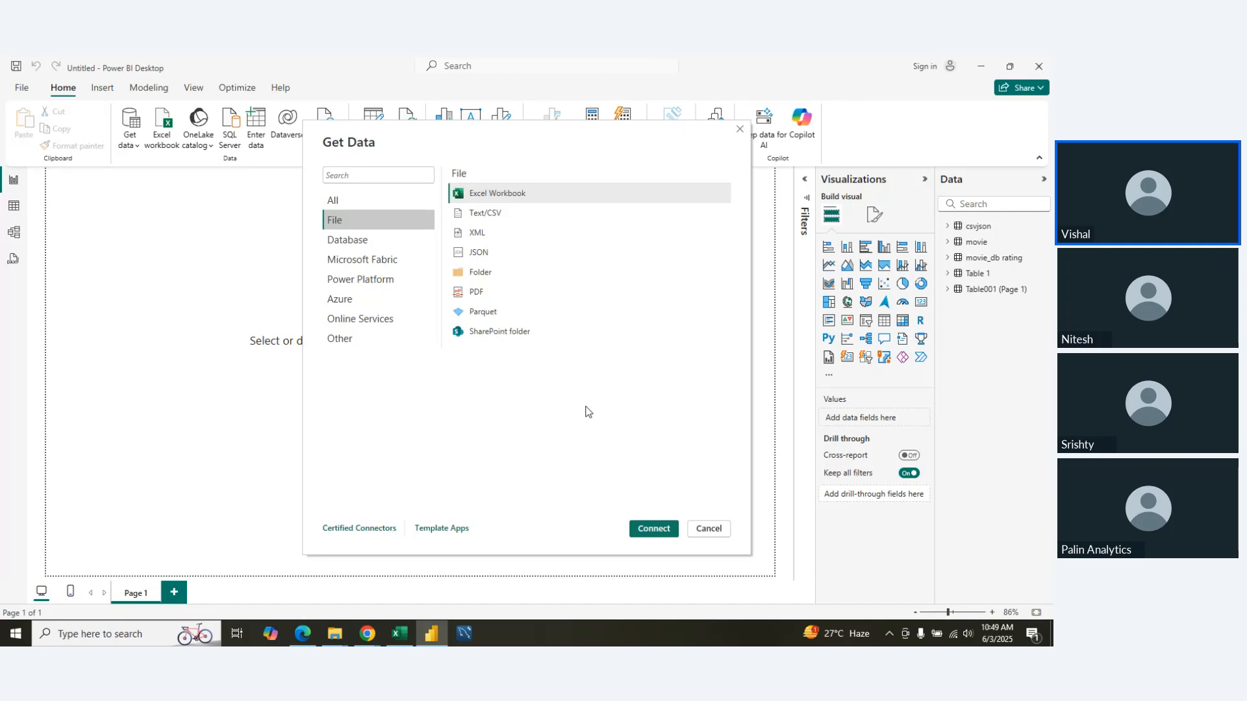
click(708, 528)
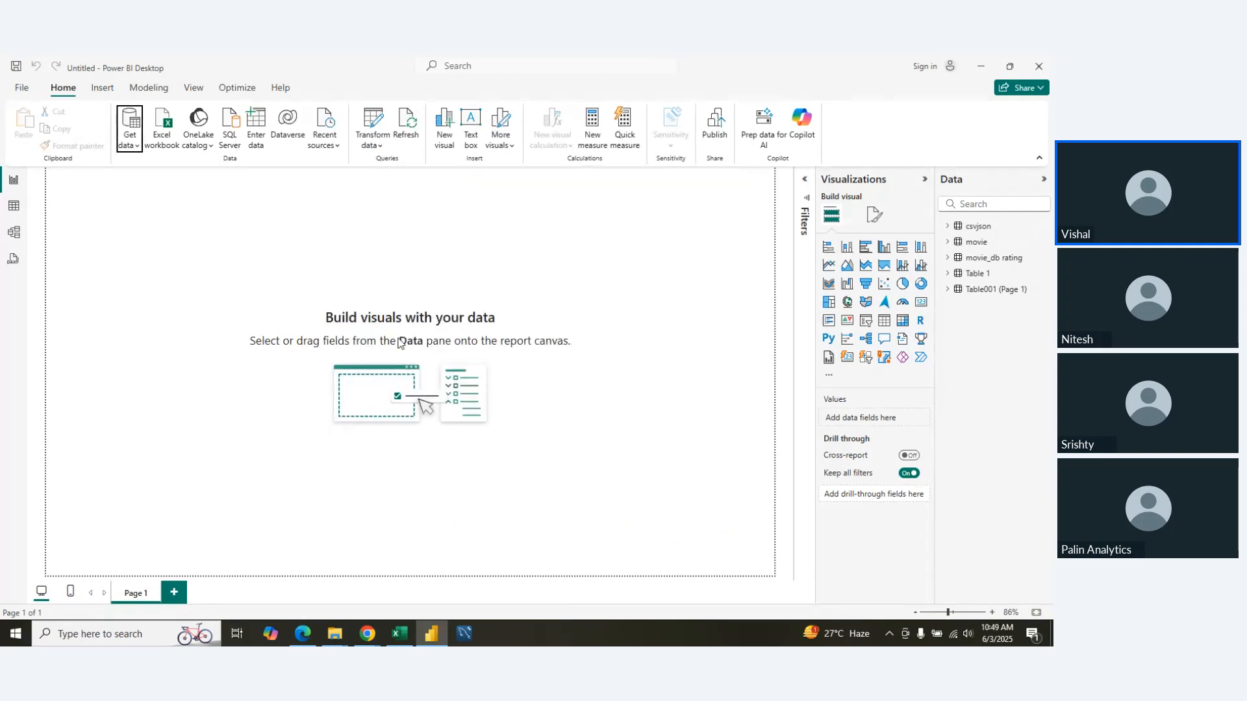
Step: Return to table view and open the Hospital DB DATA Excel workbook from the Hospital DB folder as a data source
click(14, 206)
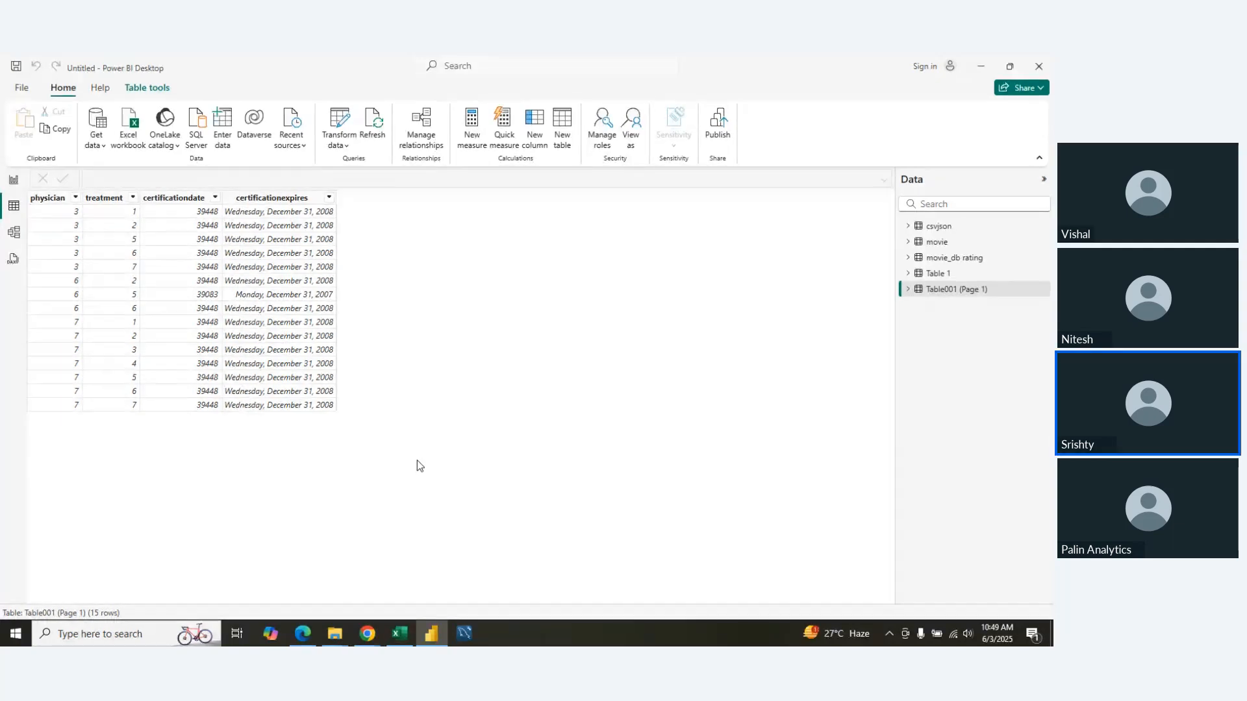
click(134, 150)
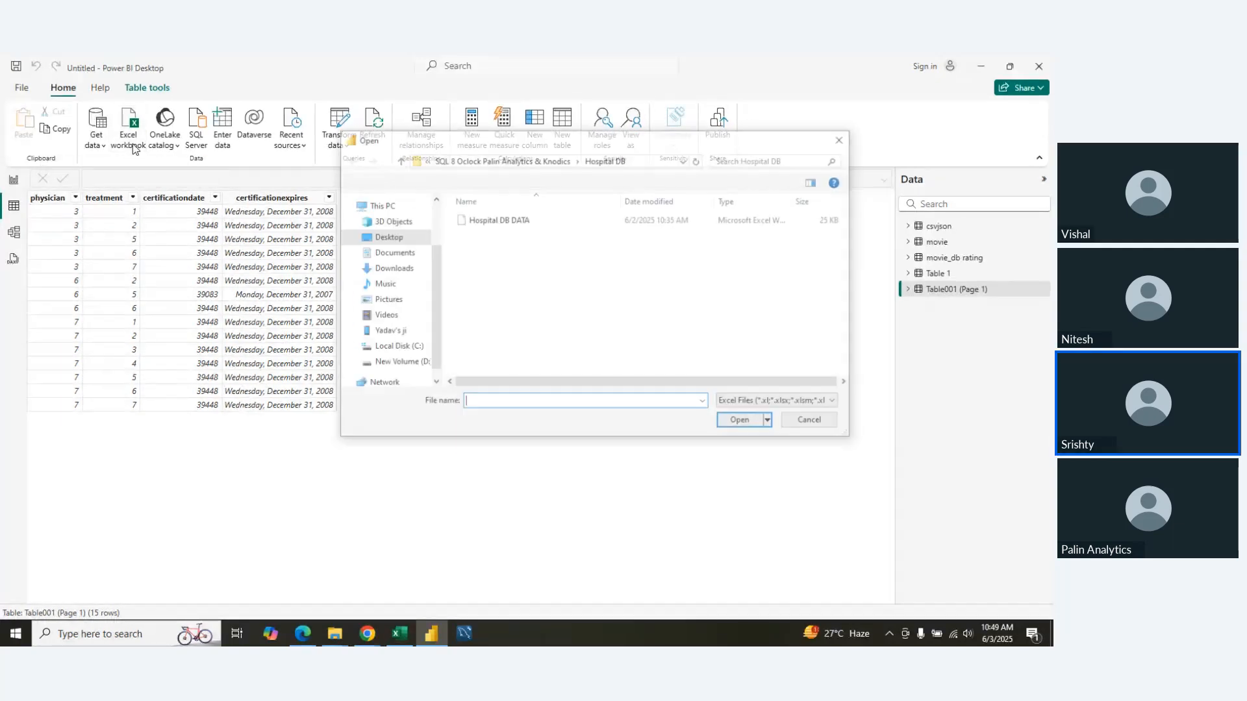
click(503, 221)
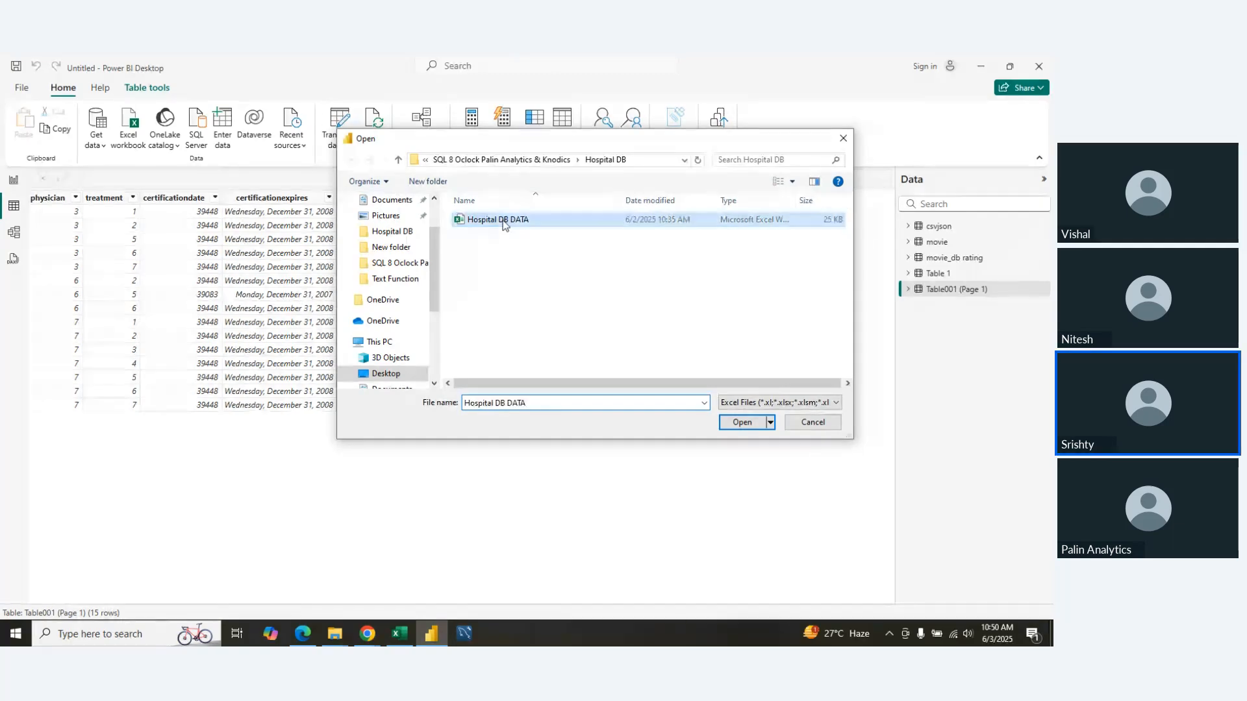
click(735, 423)
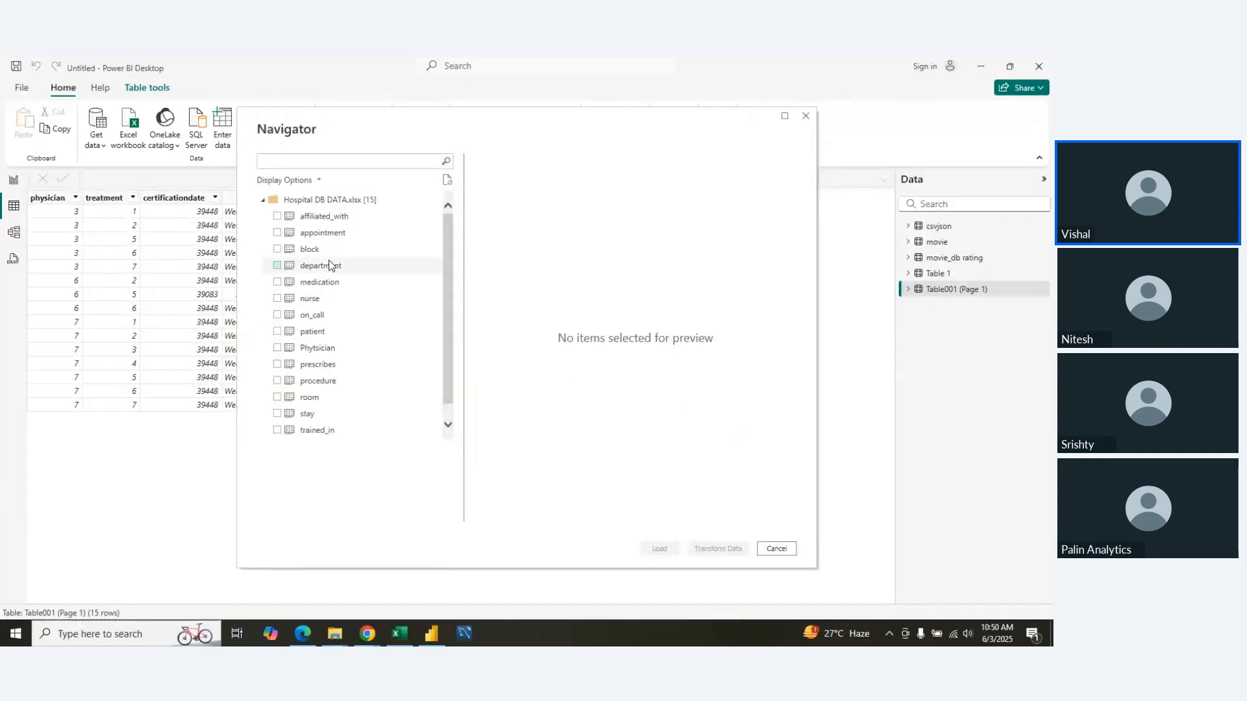
Step: Select all the workbook's sheets for import, from affiliated_with and appointment through stay and trained_in
click(277, 215)
click(277, 232)
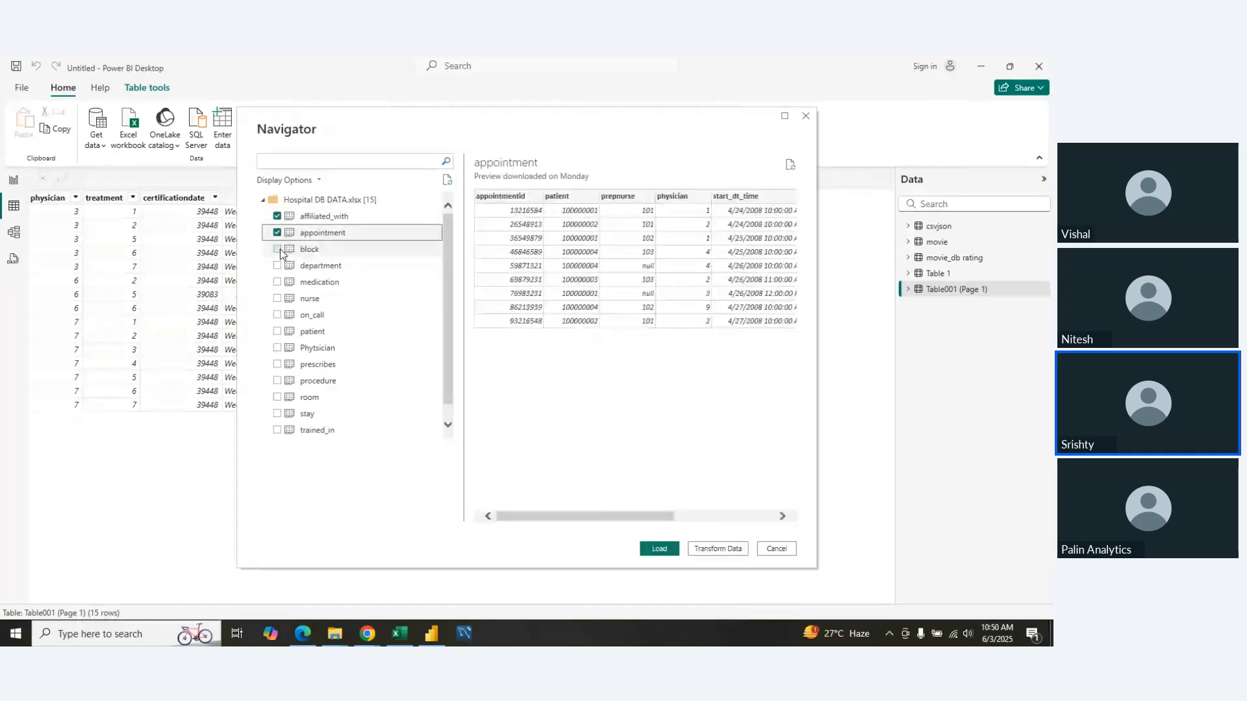
click(277, 249)
click(277, 266)
click(277, 282)
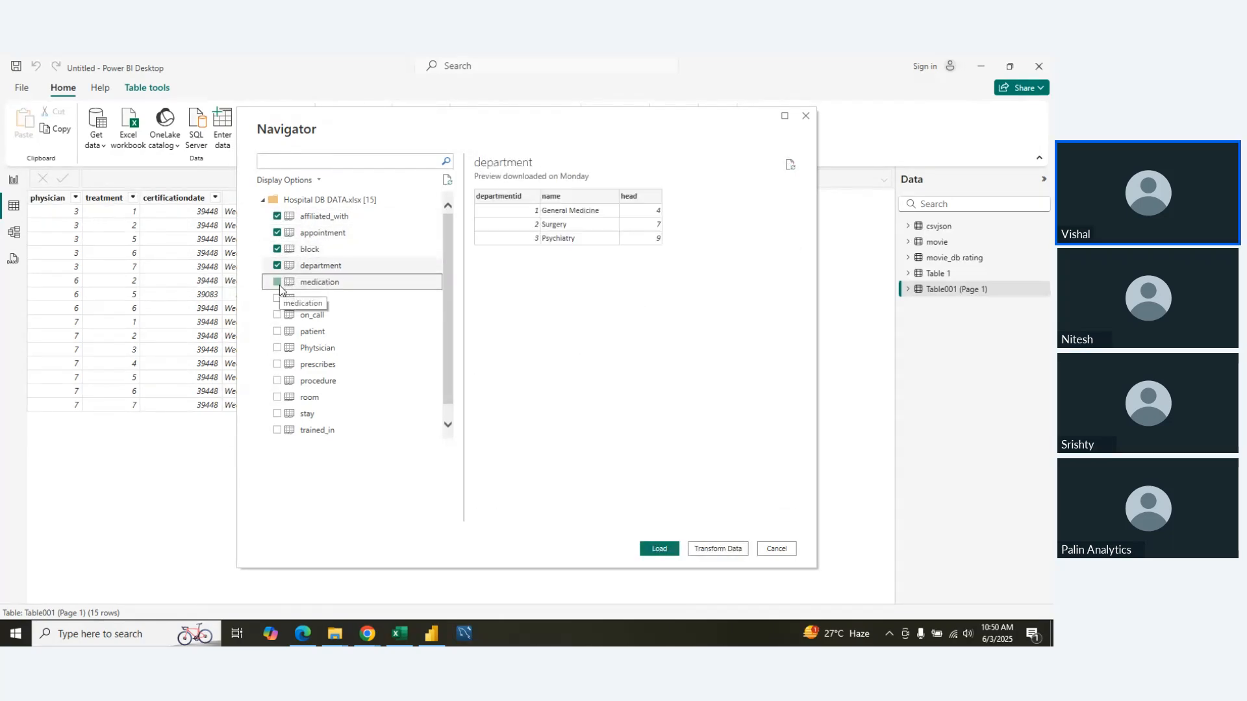
click(277, 315)
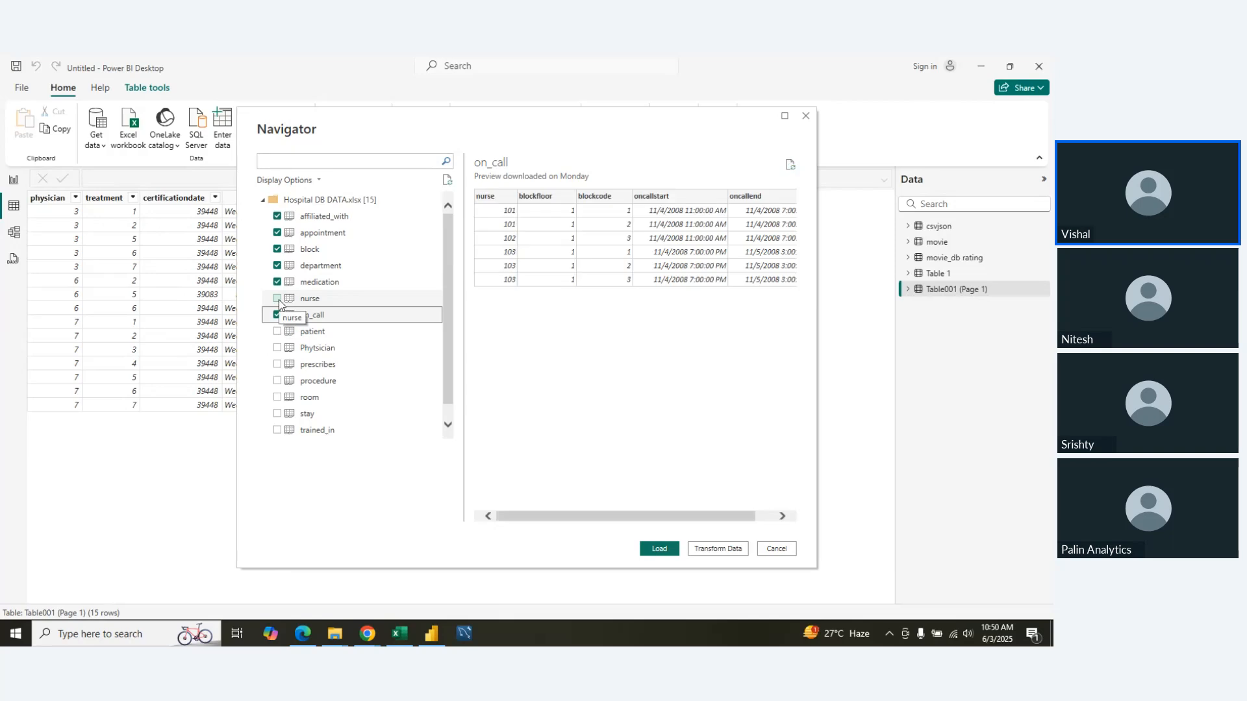
click(277, 298)
click(278, 331)
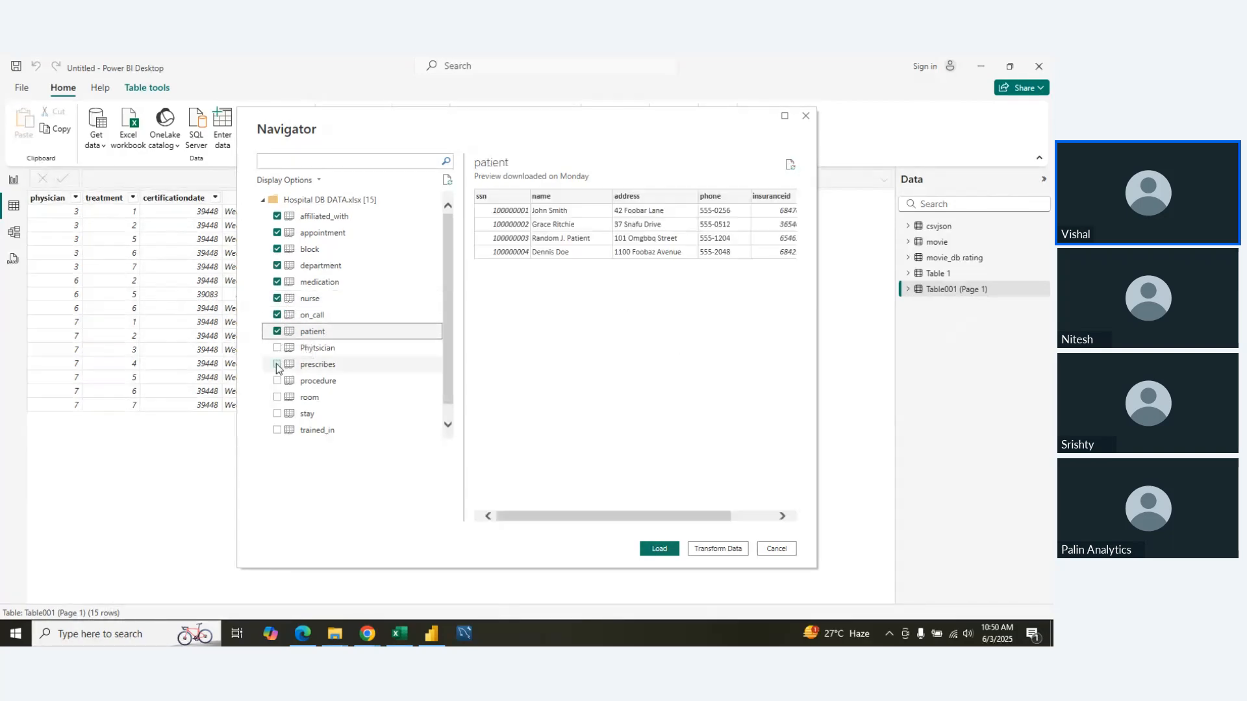
click(278, 364)
click(280, 348)
click(278, 348)
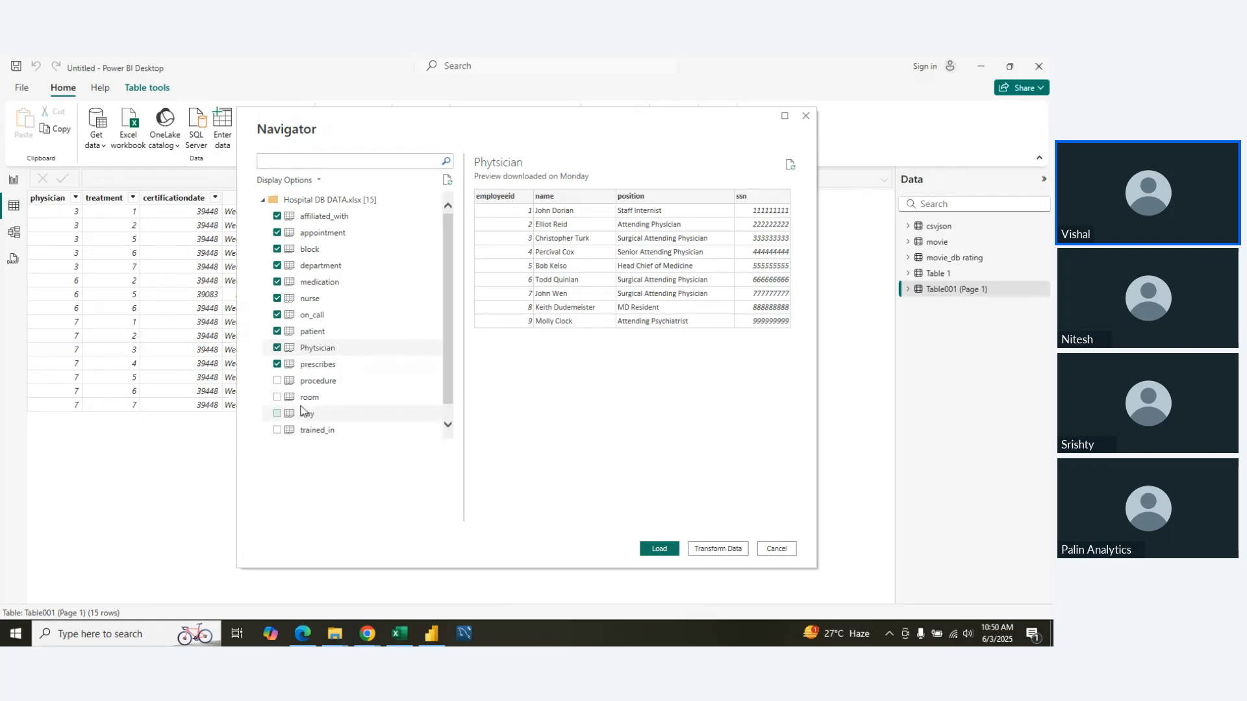
click(278, 381)
click(277, 397)
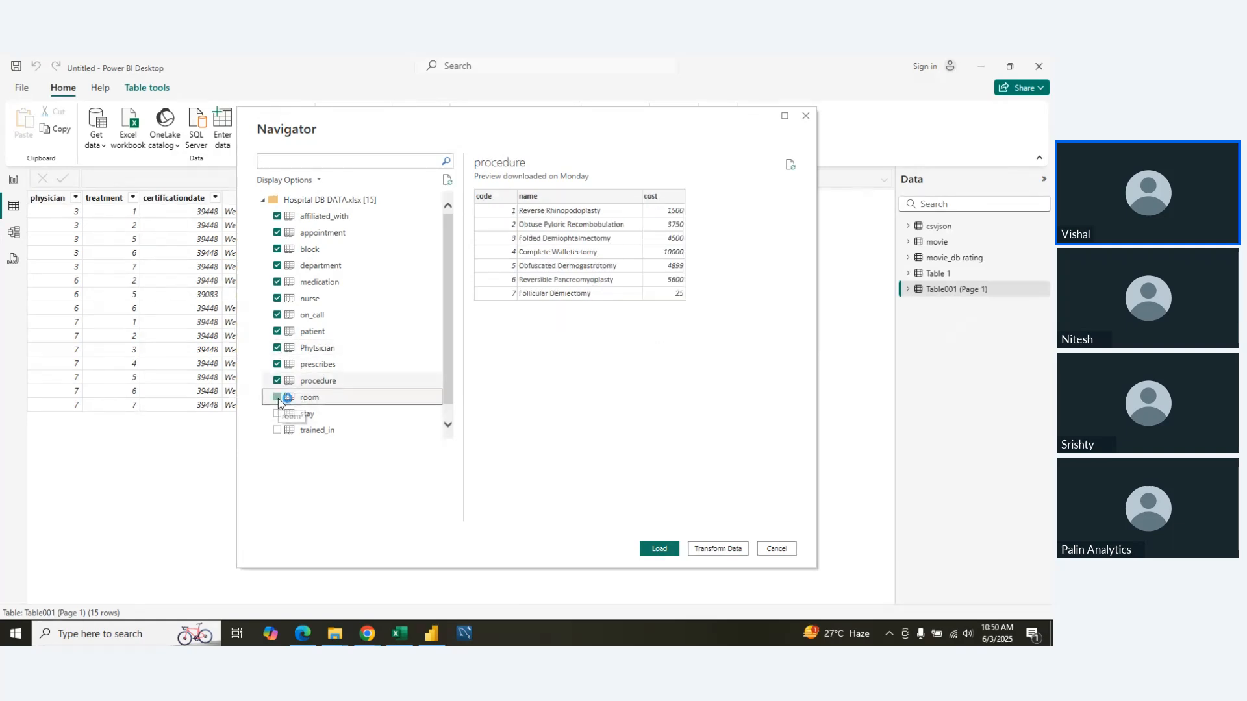
click(278, 414)
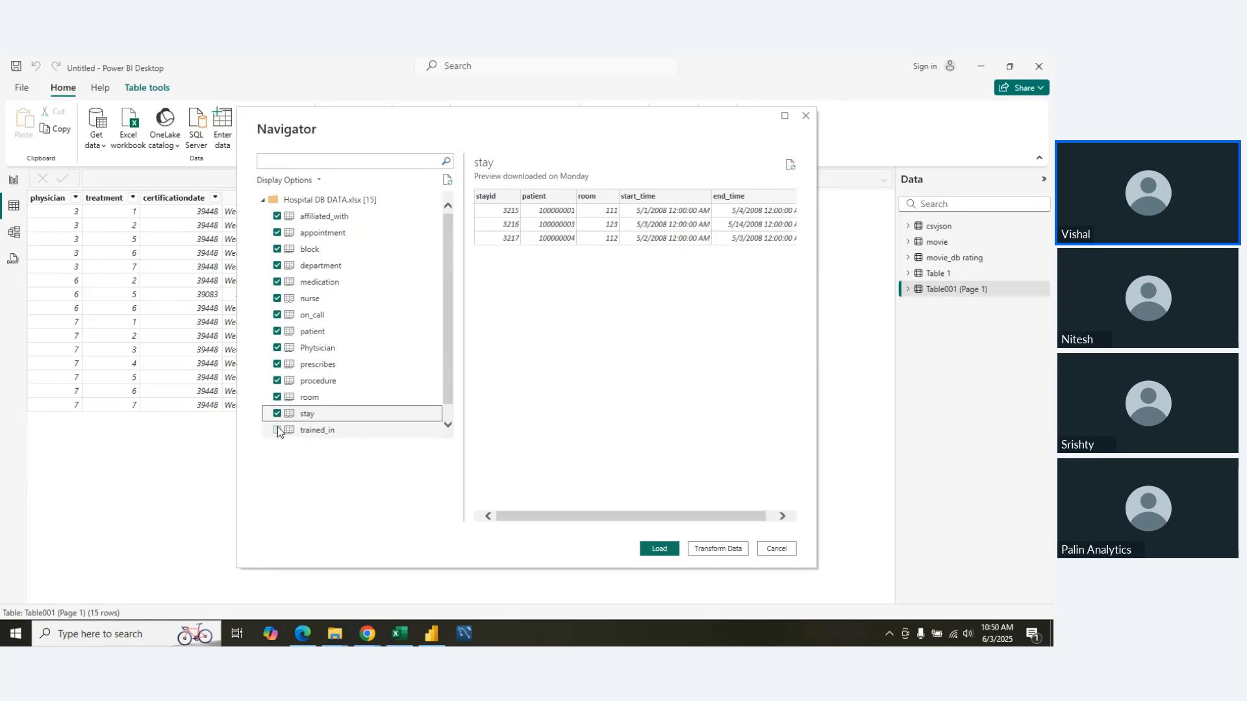
click(277, 430)
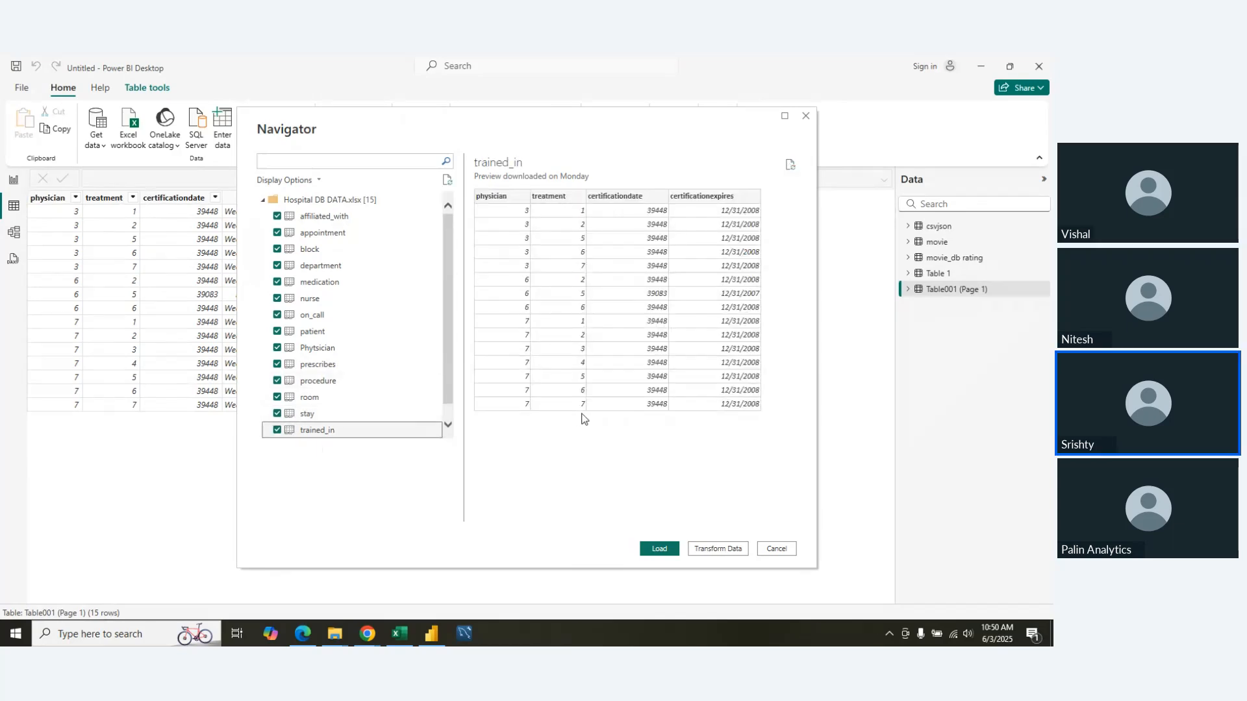
Step: Preview the selected hospital sheets one after another, including appointment, block, department, medication, nurse, patient, procedure, room and trained_in
click(327, 239)
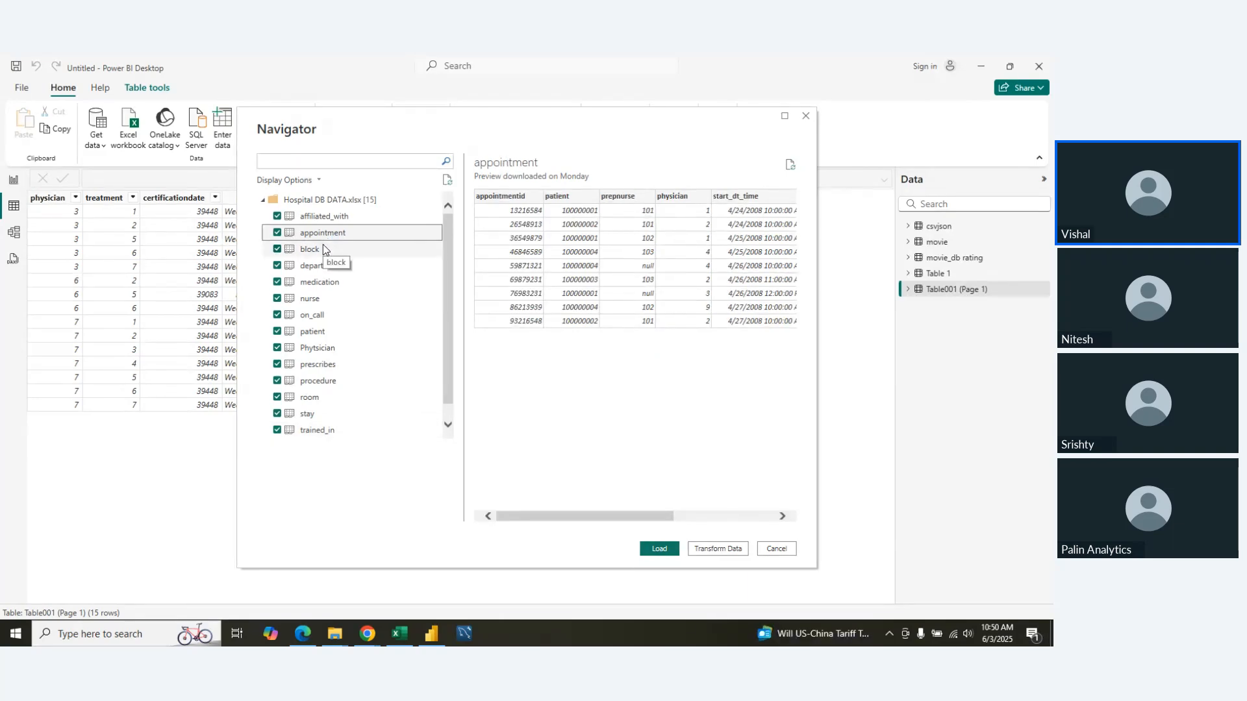
click(322, 248)
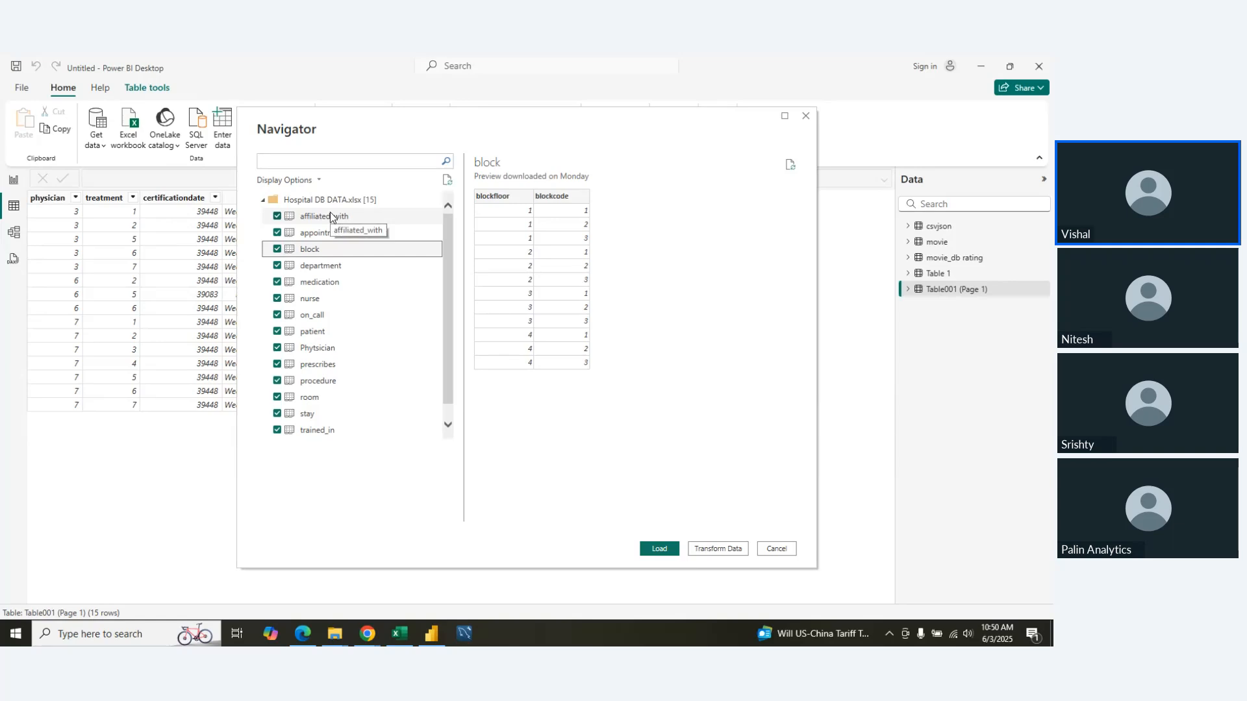
click(330, 215)
click(322, 269)
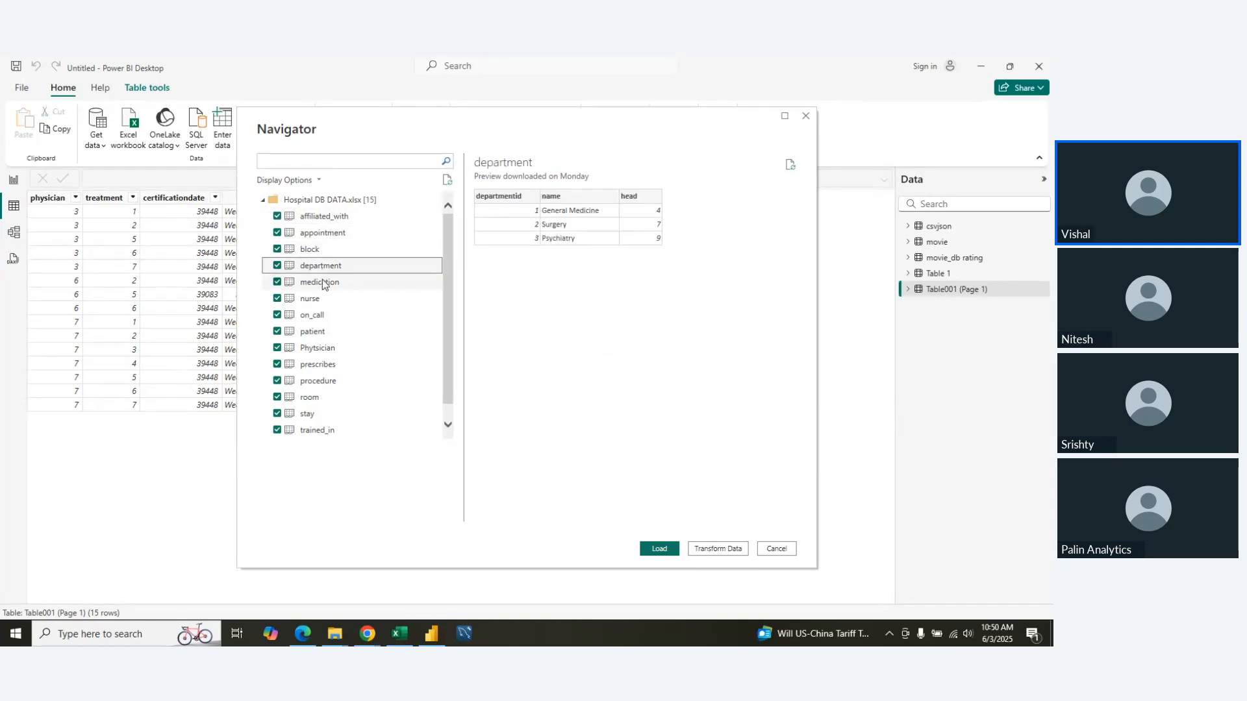
click(322, 285)
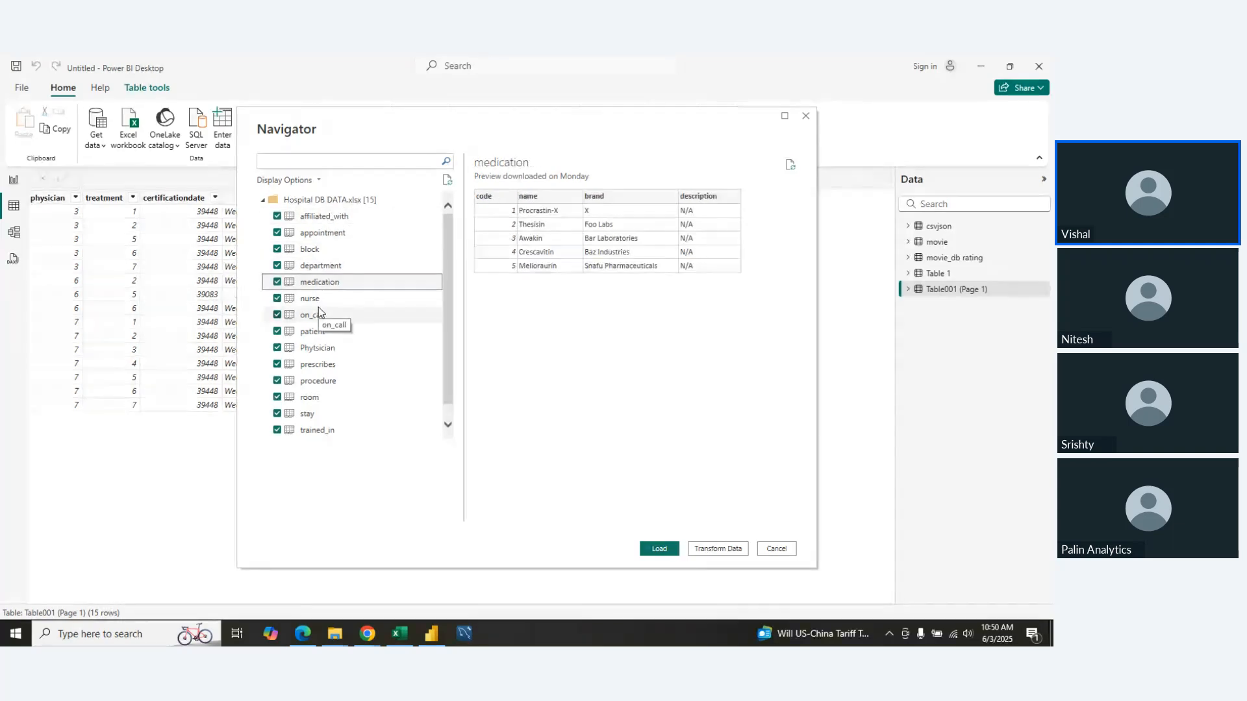
key(Down)
click(318, 311)
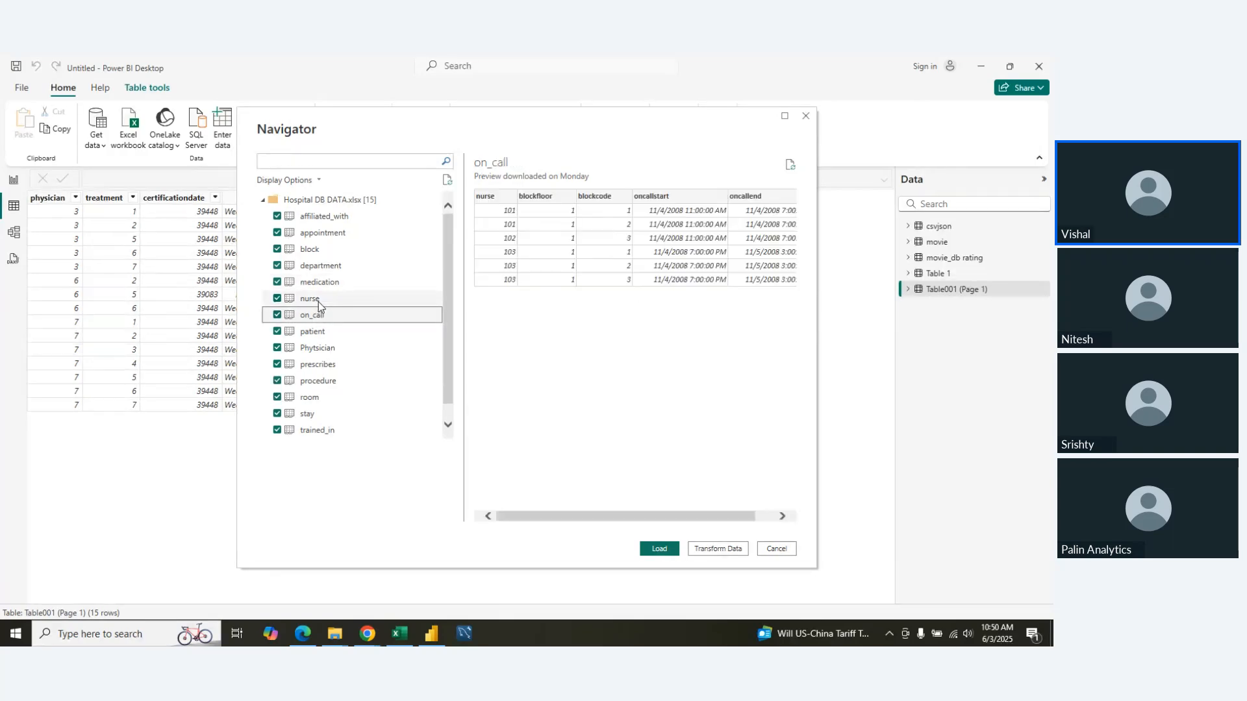
click(318, 302)
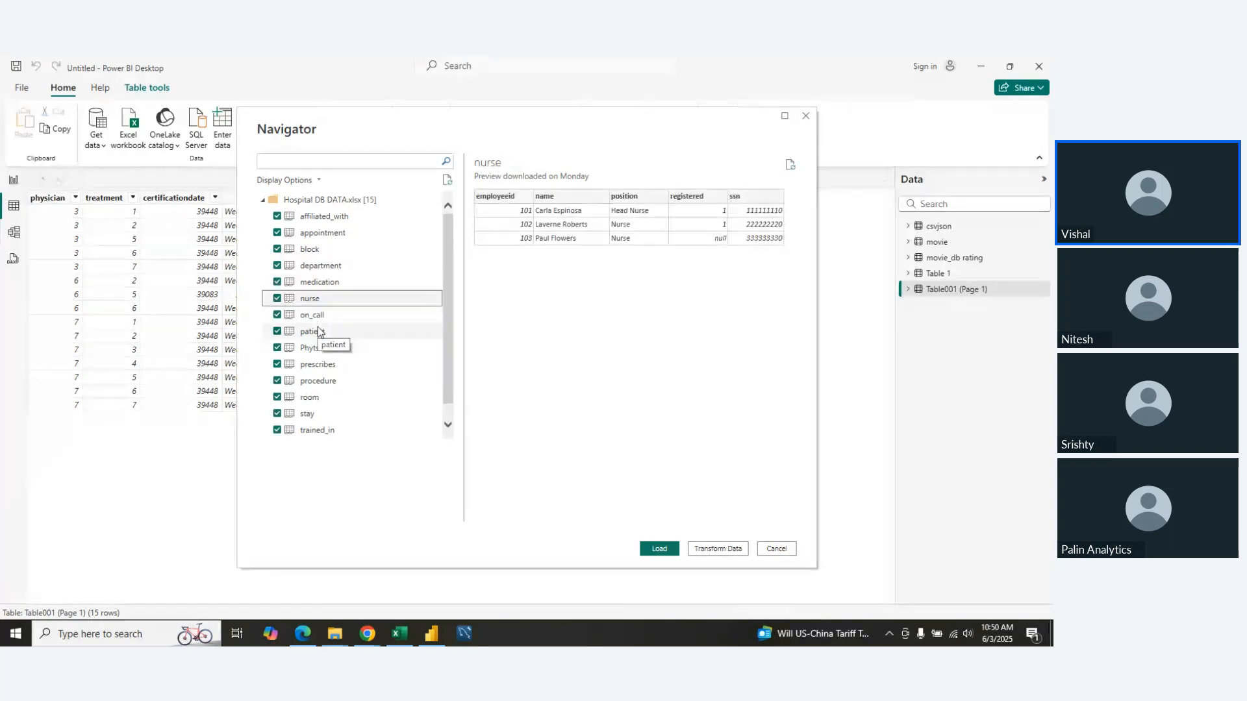
click(319, 334)
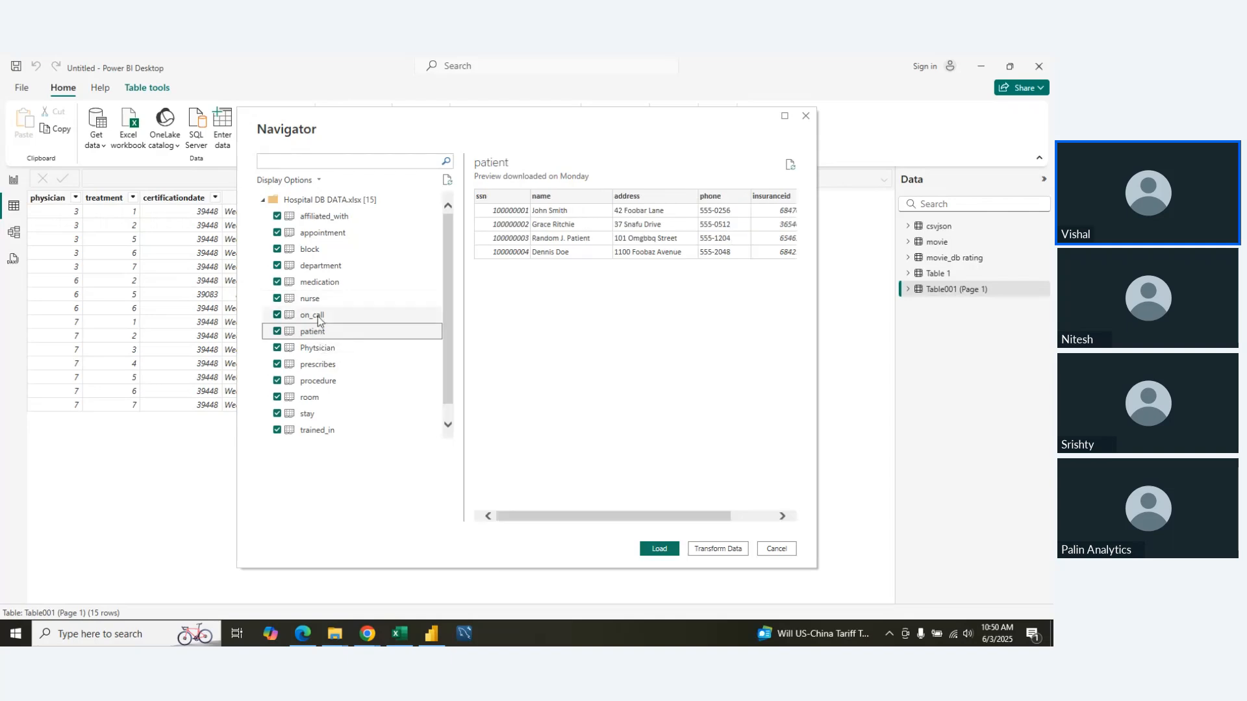
click(318, 316)
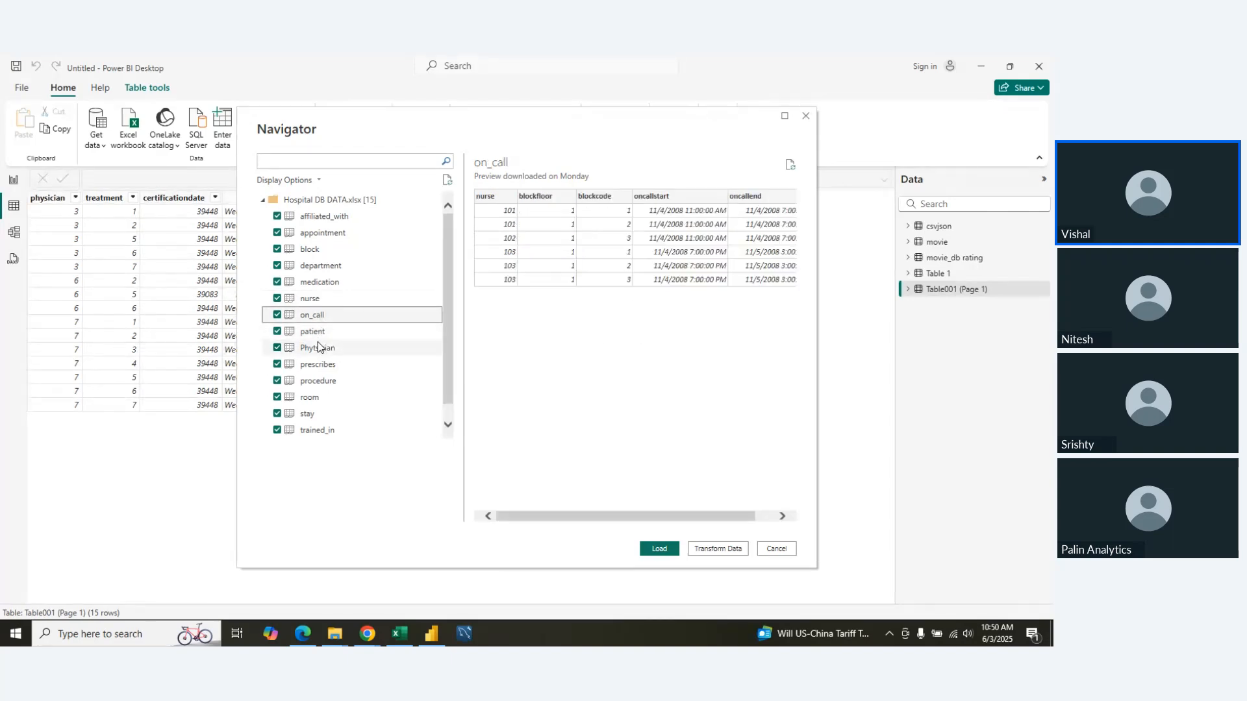
click(318, 348)
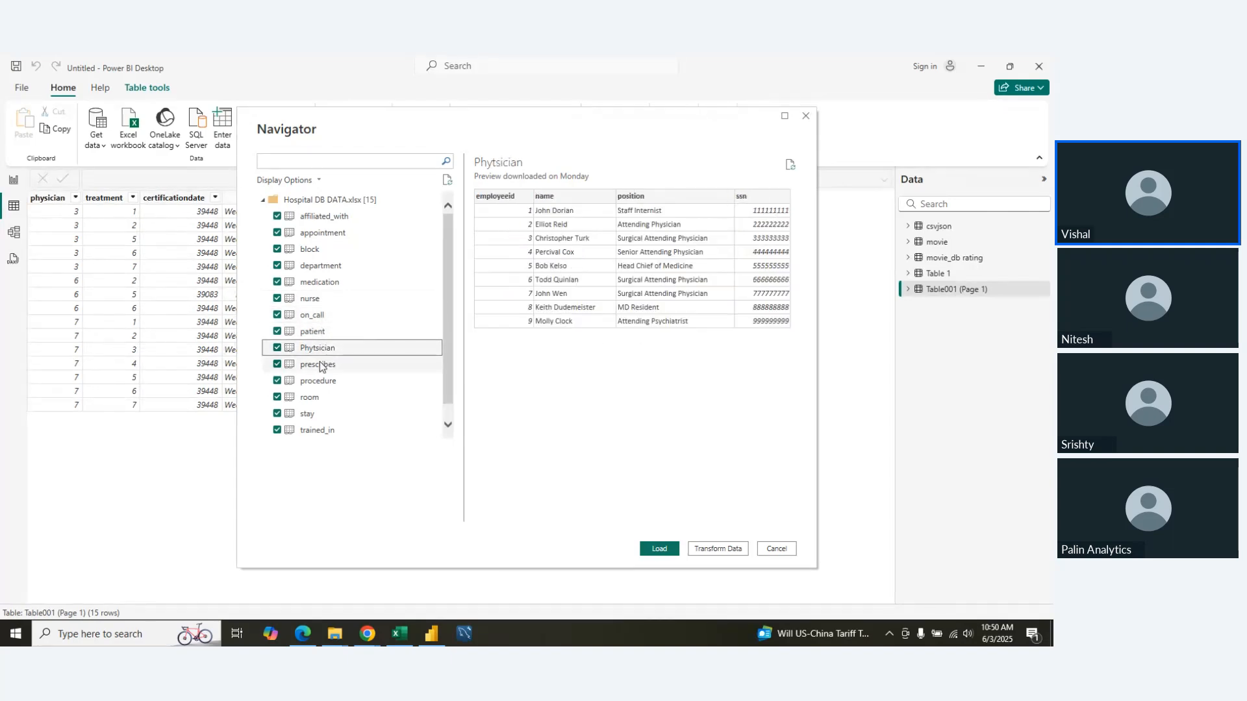
click(319, 365)
click(322, 382)
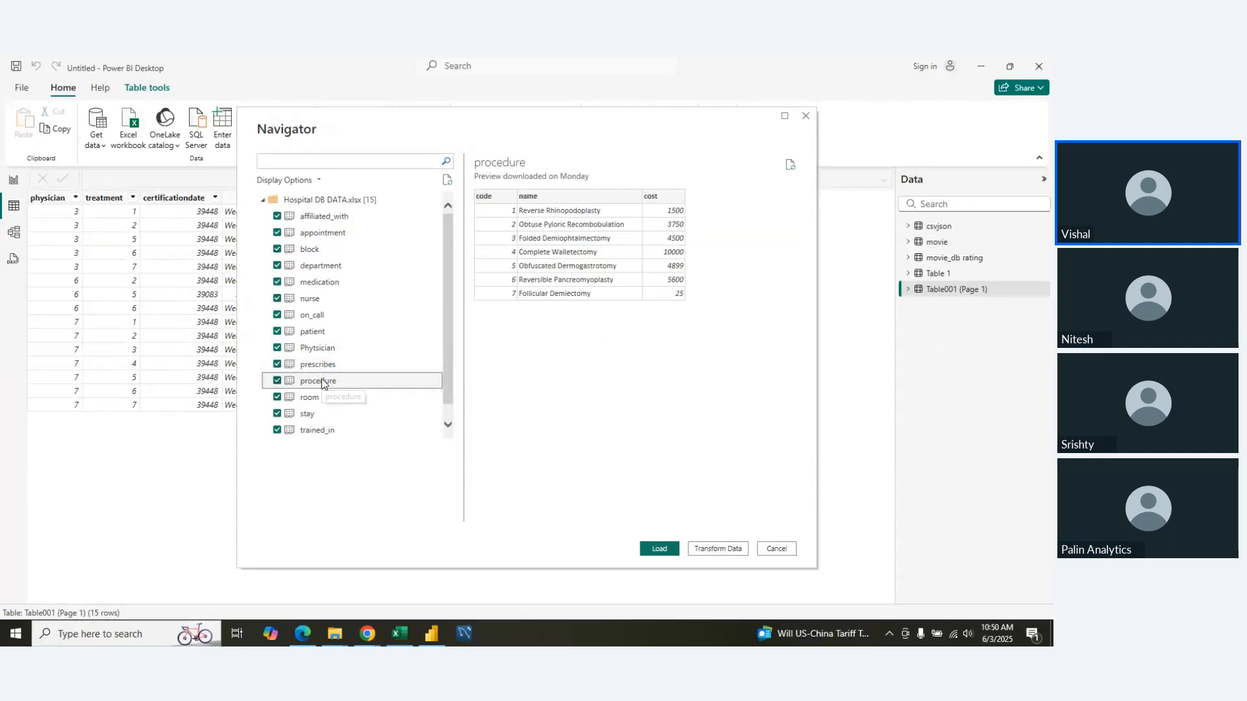
click(322, 396)
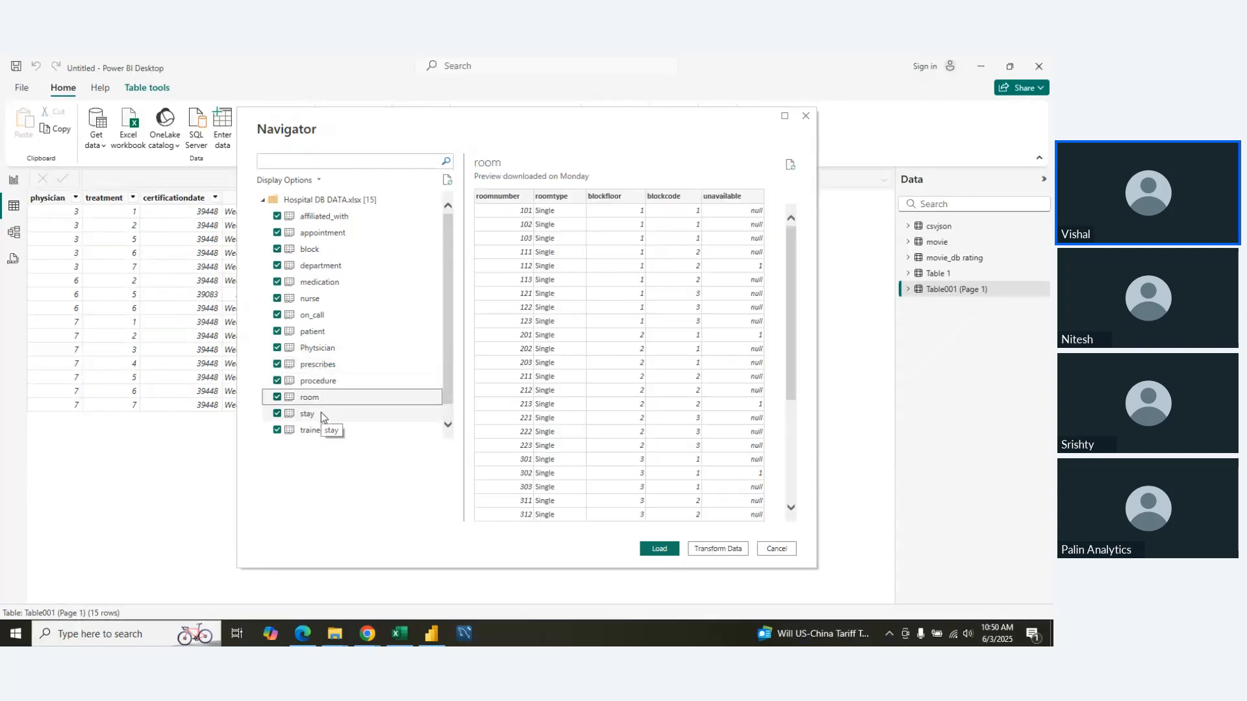
click(320, 413)
click(320, 430)
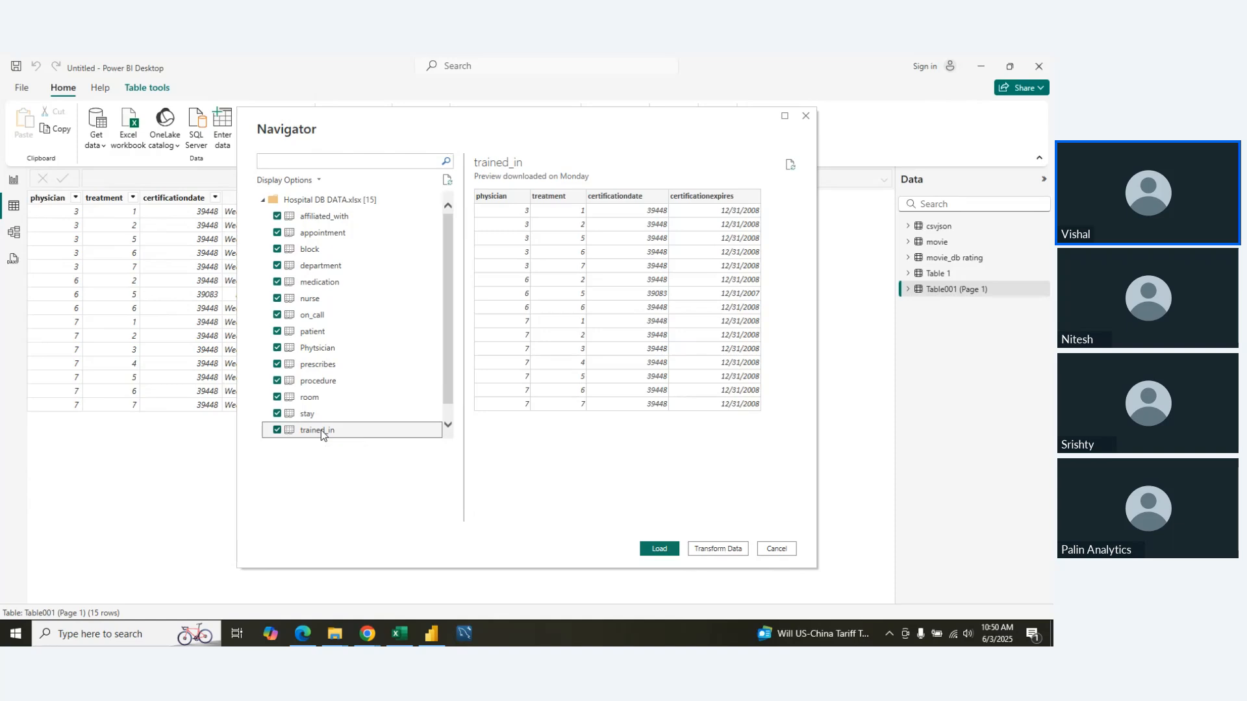
Step: Deselect the trained_in sheet and load the remaining selected hospital sheets into the model
click(278, 430)
click(659, 549)
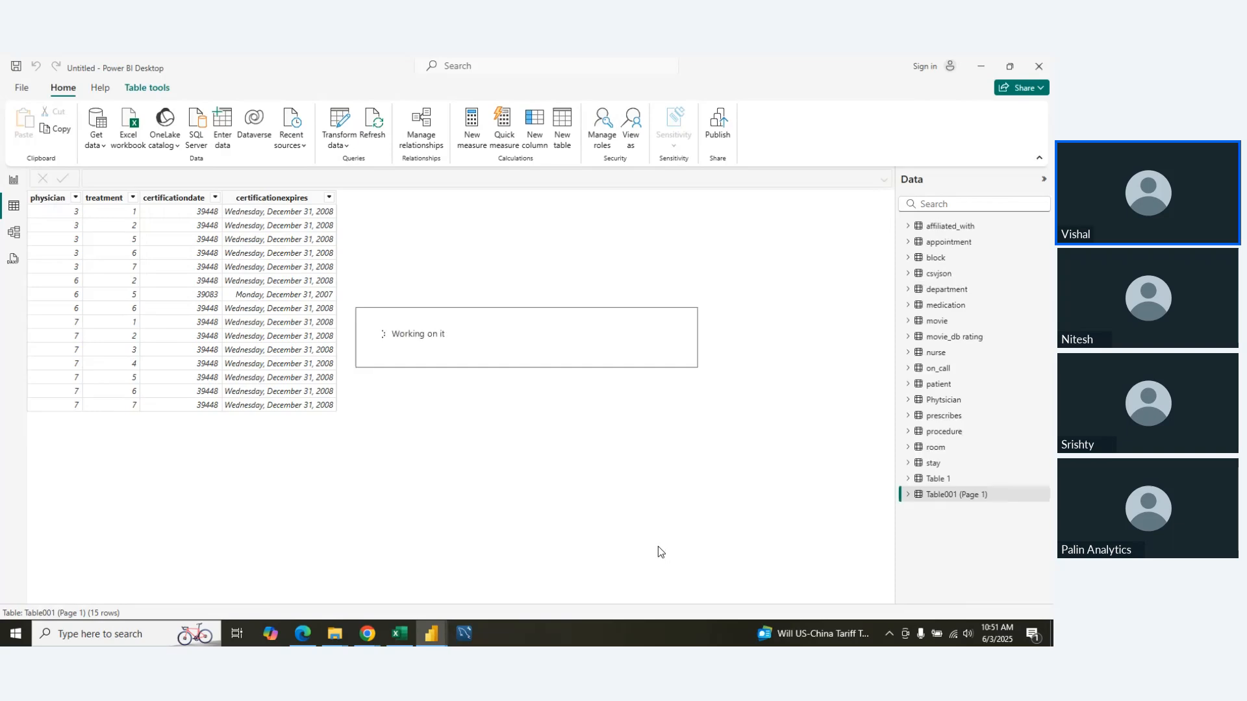
Step: Show the model view and examine the relationships between the loaded hospital tables across the diagram
click(13, 231)
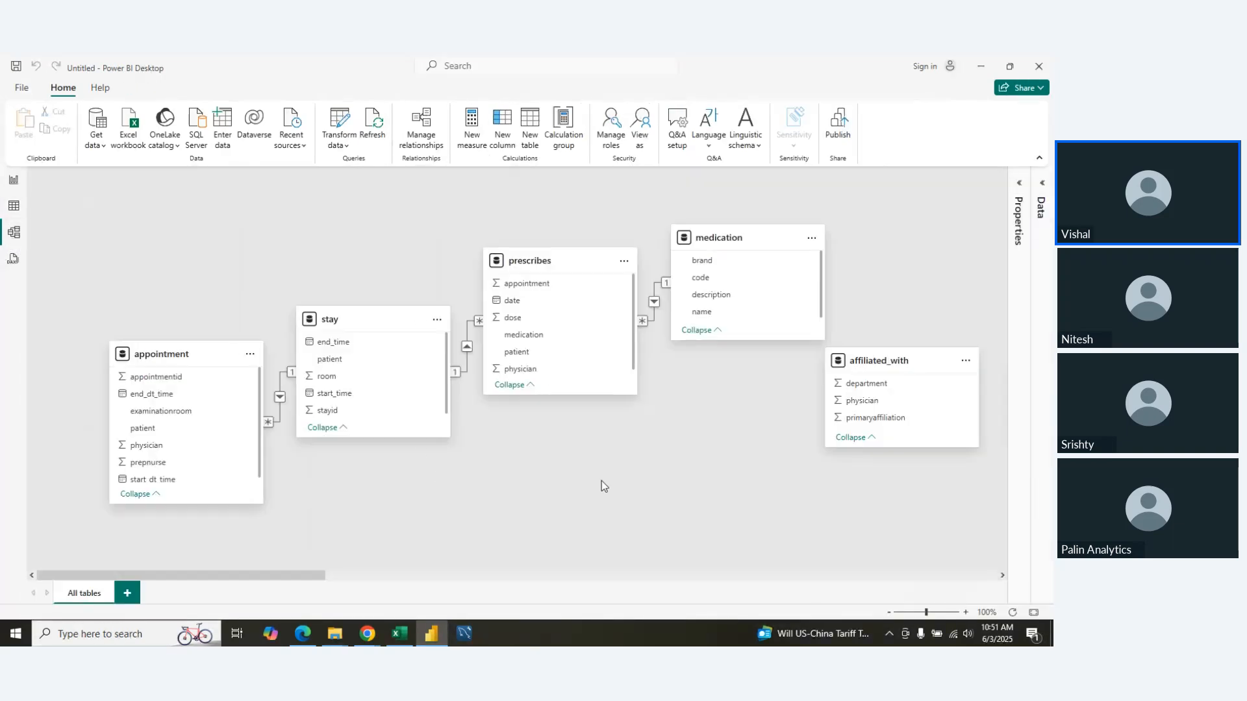
scroll(601, 484, right, 10)
scroll(601, 483, right, 20)
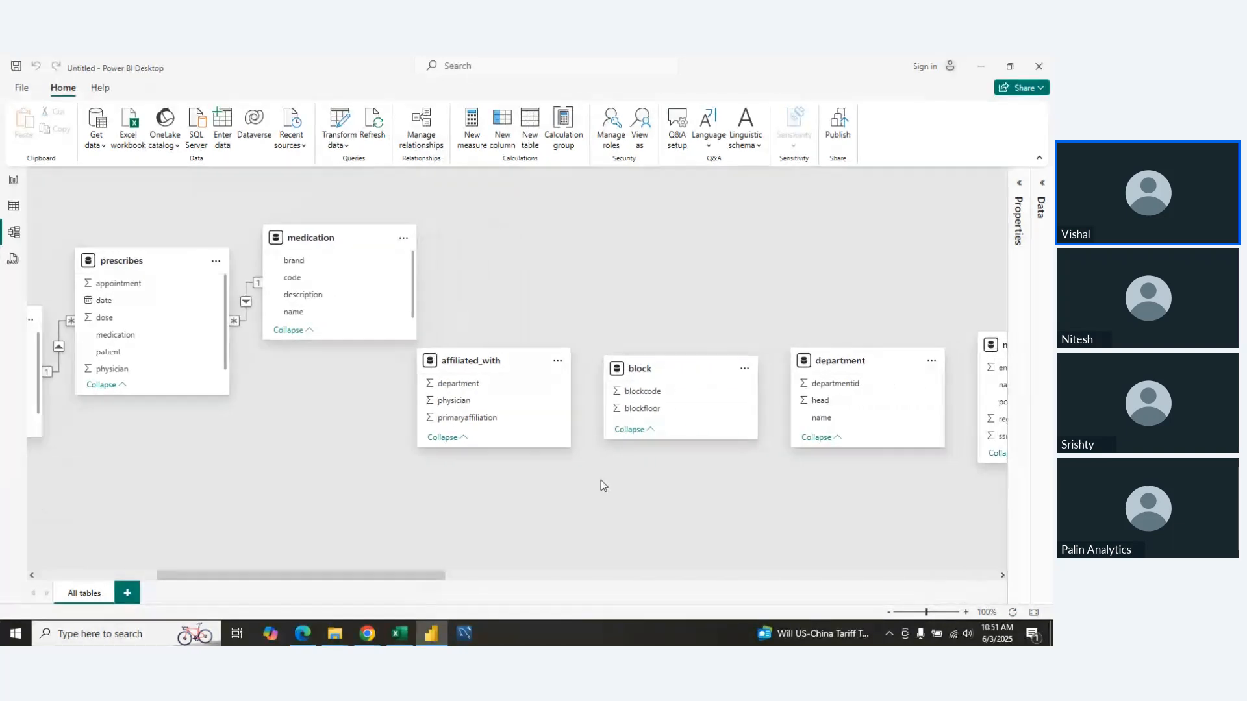
scroll(602, 483, left, 17)
scroll(601, 482, left, 14)
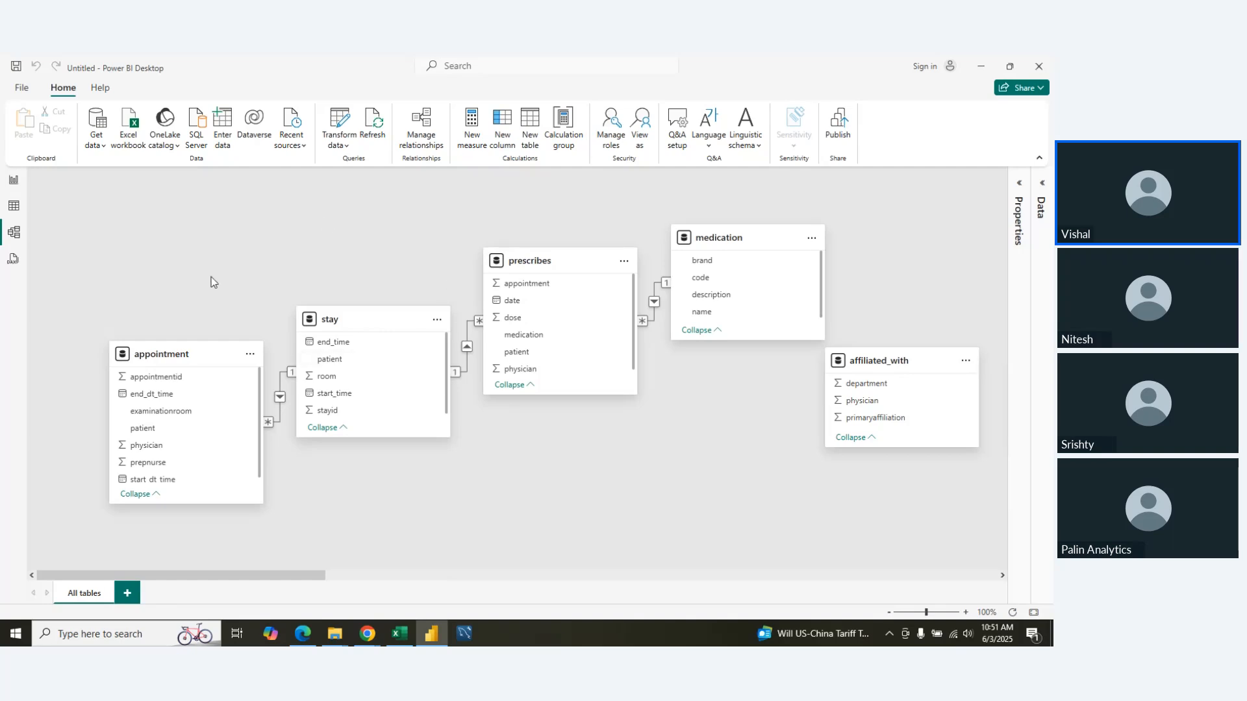
Step: Cancel adding a calculation group to the model and return to the report view
click(563, 146)
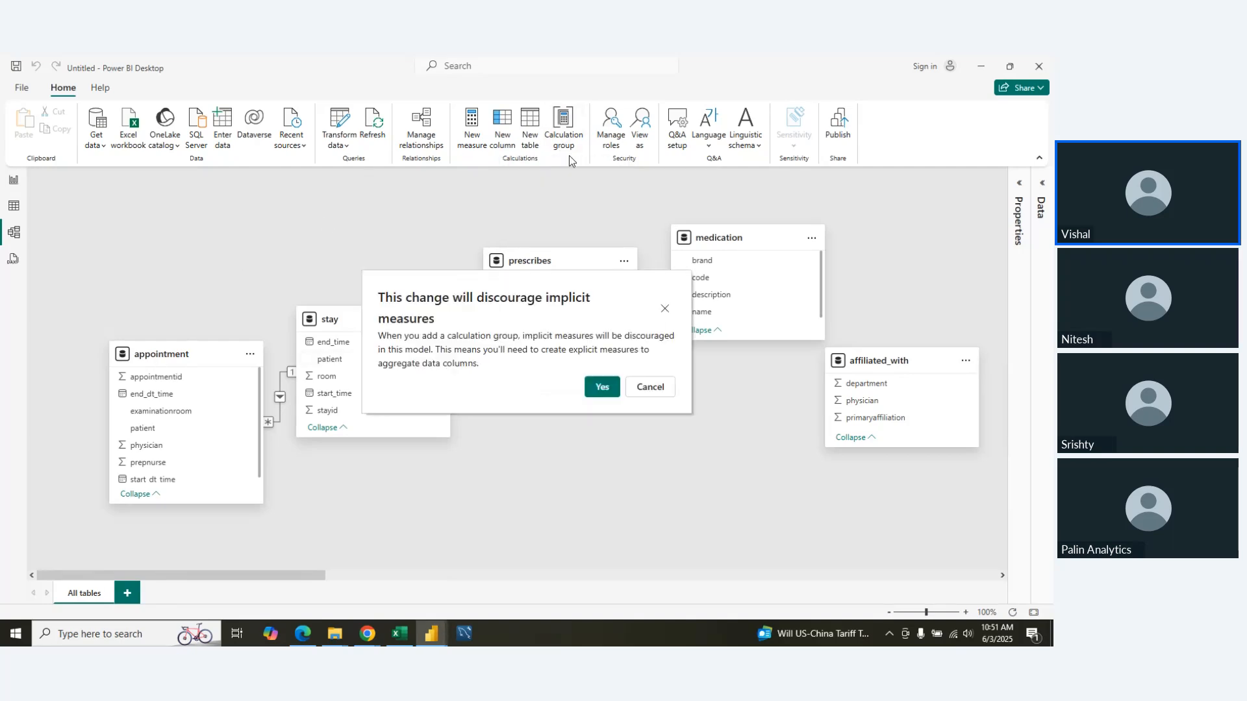
click(649, 387)
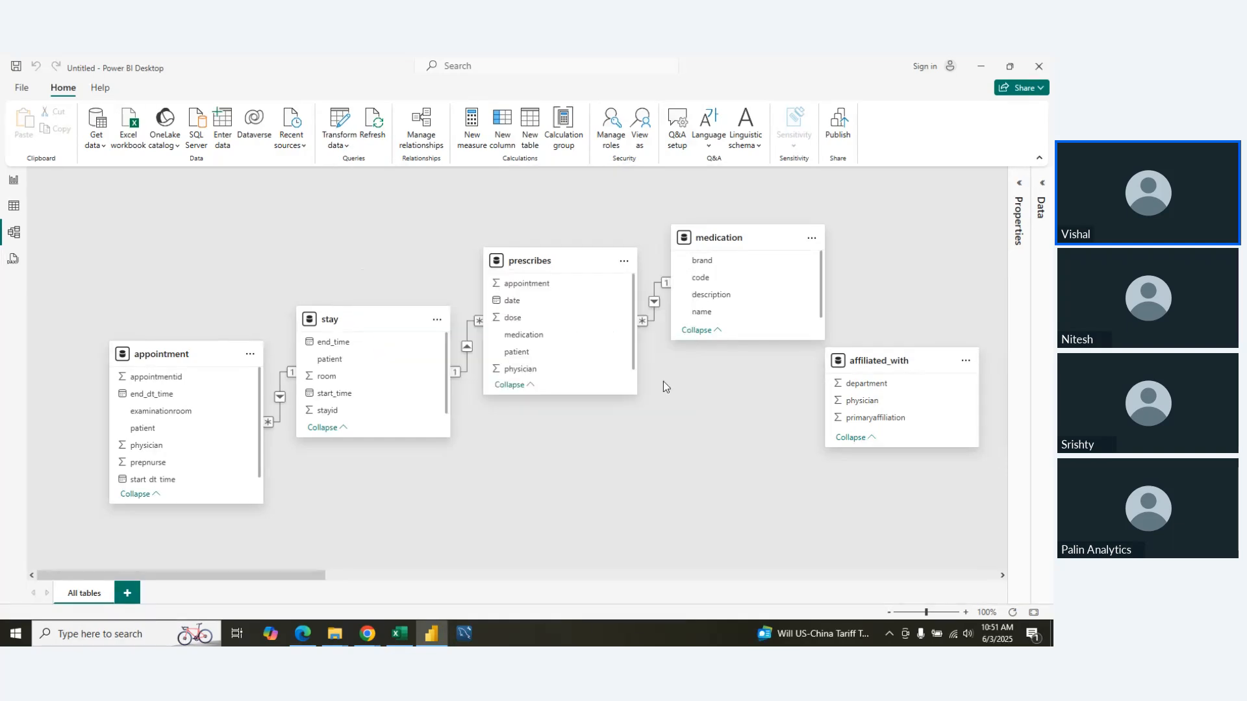
click(6, 206)
click(14, 182)
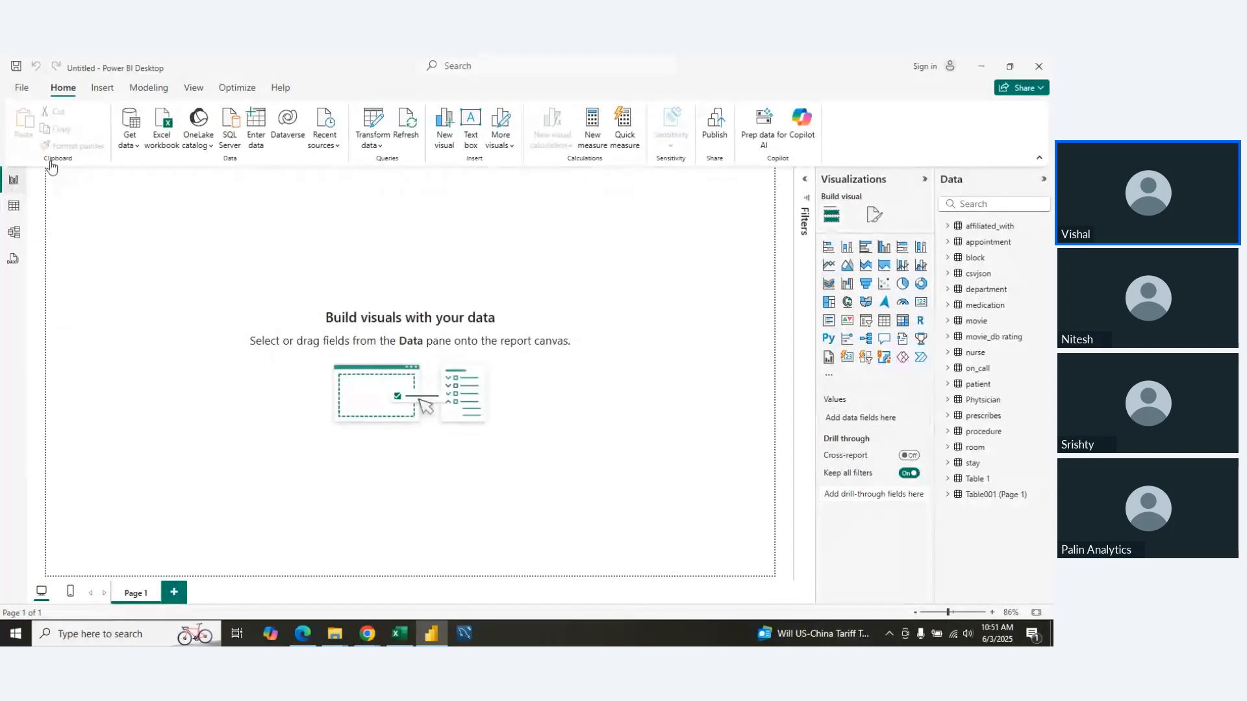
Step: Examine the available data connectors by category, including Database, Microsoft Fabric, Power Platform, Azure, Online Services and File, and close the list without connecting
click(131, 145)
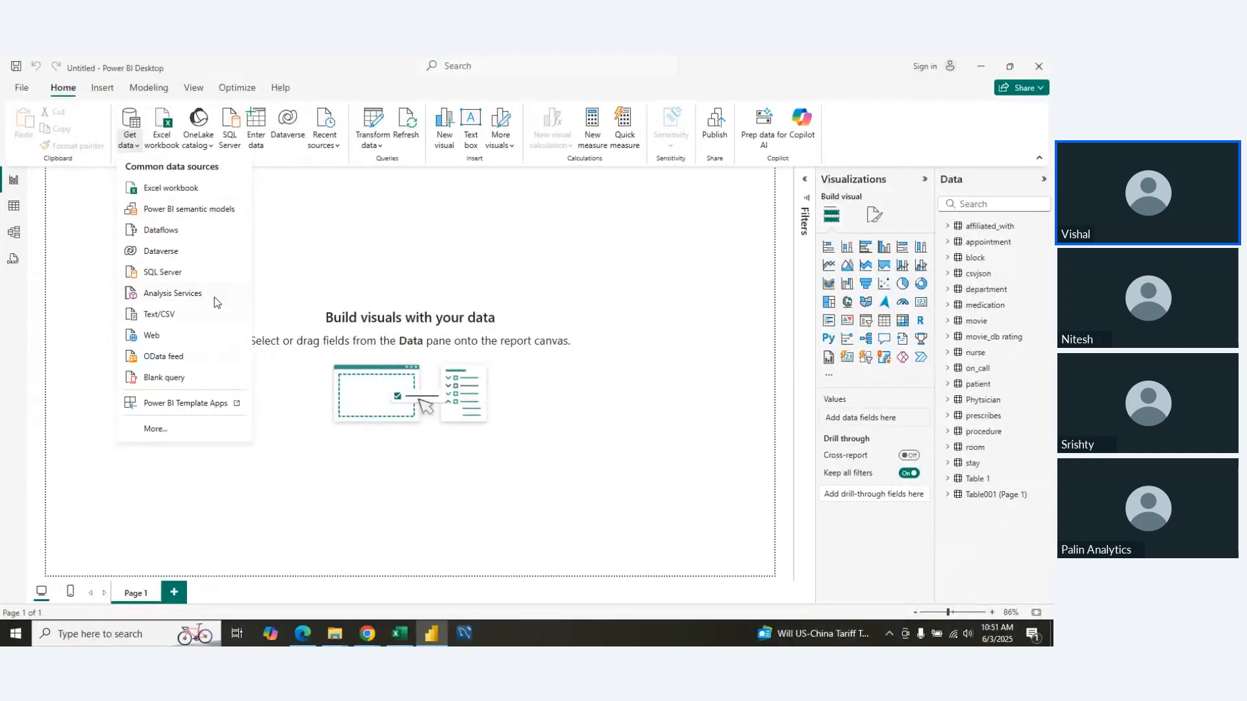
click(185, 425)
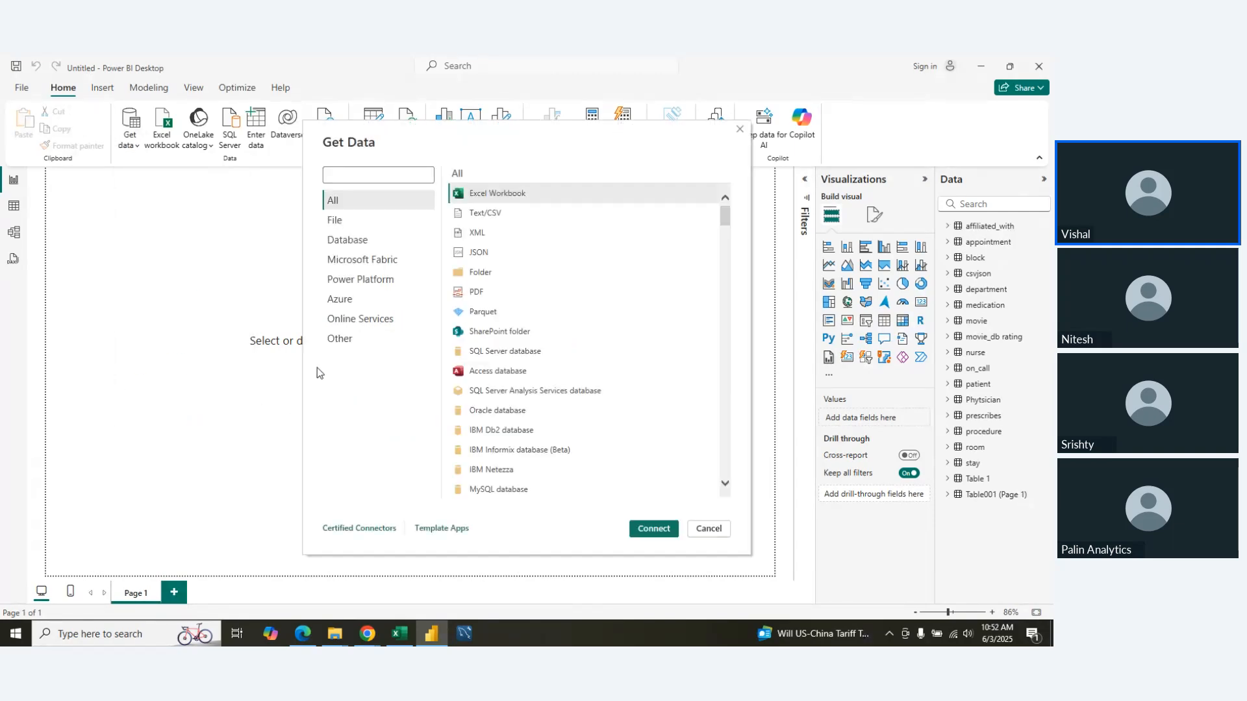
click(354, 240)
click(359, 260)
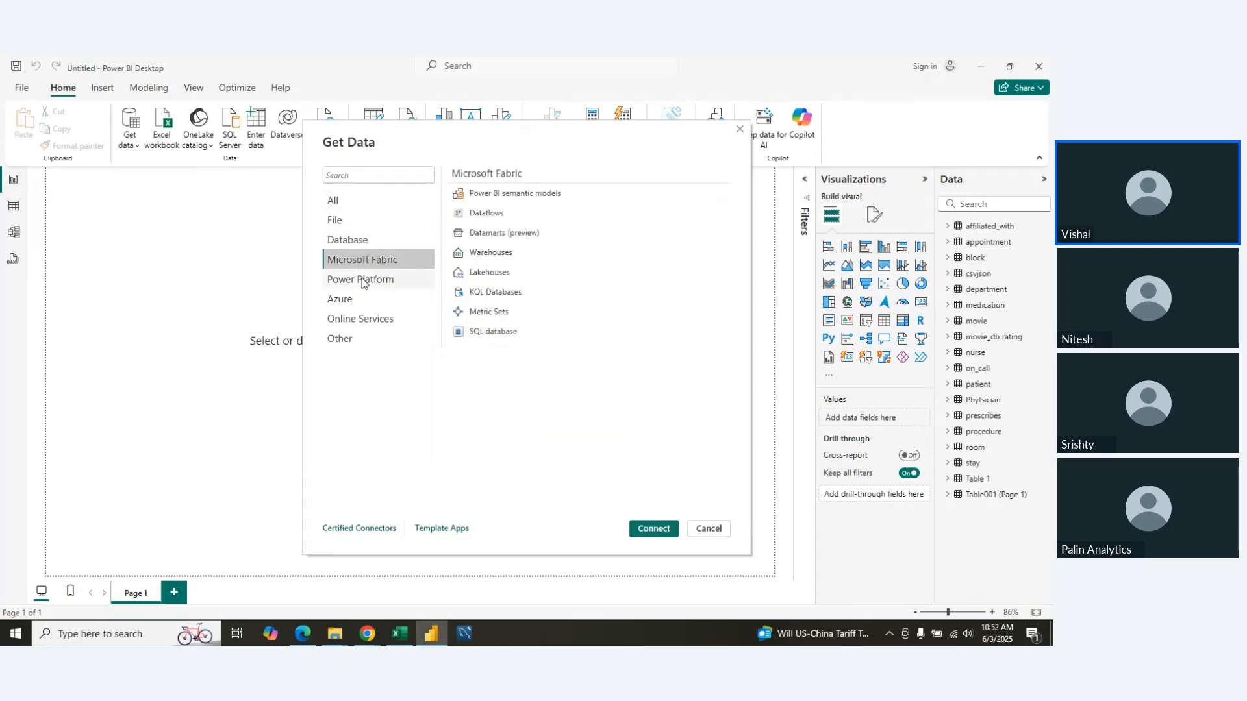
click(362, 281)
click(356, 298)
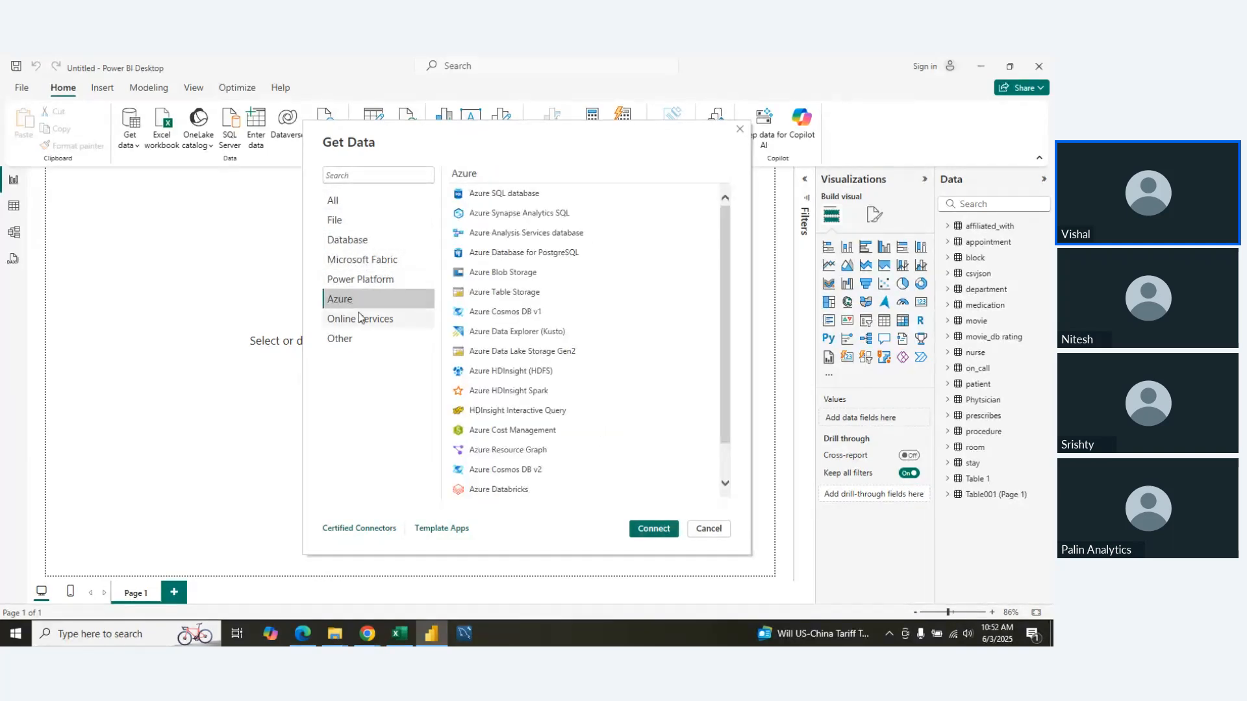
click(361, 319)
click(348, 224)
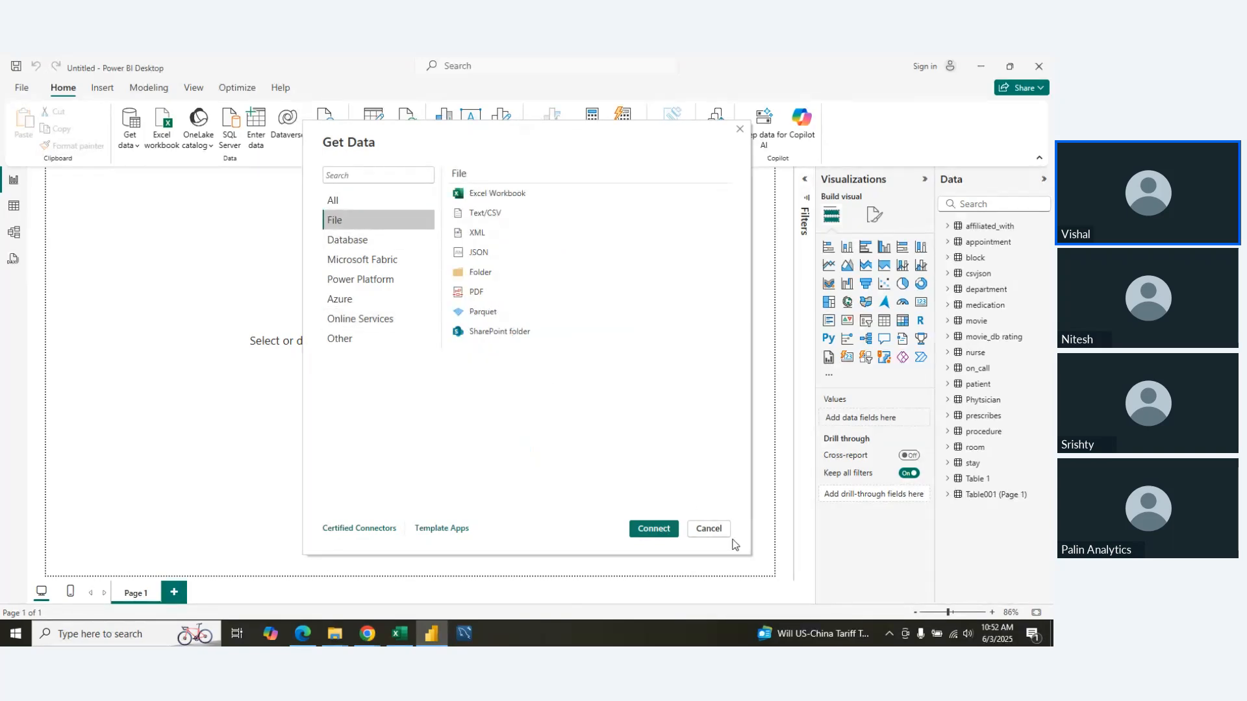
click(709, 530)
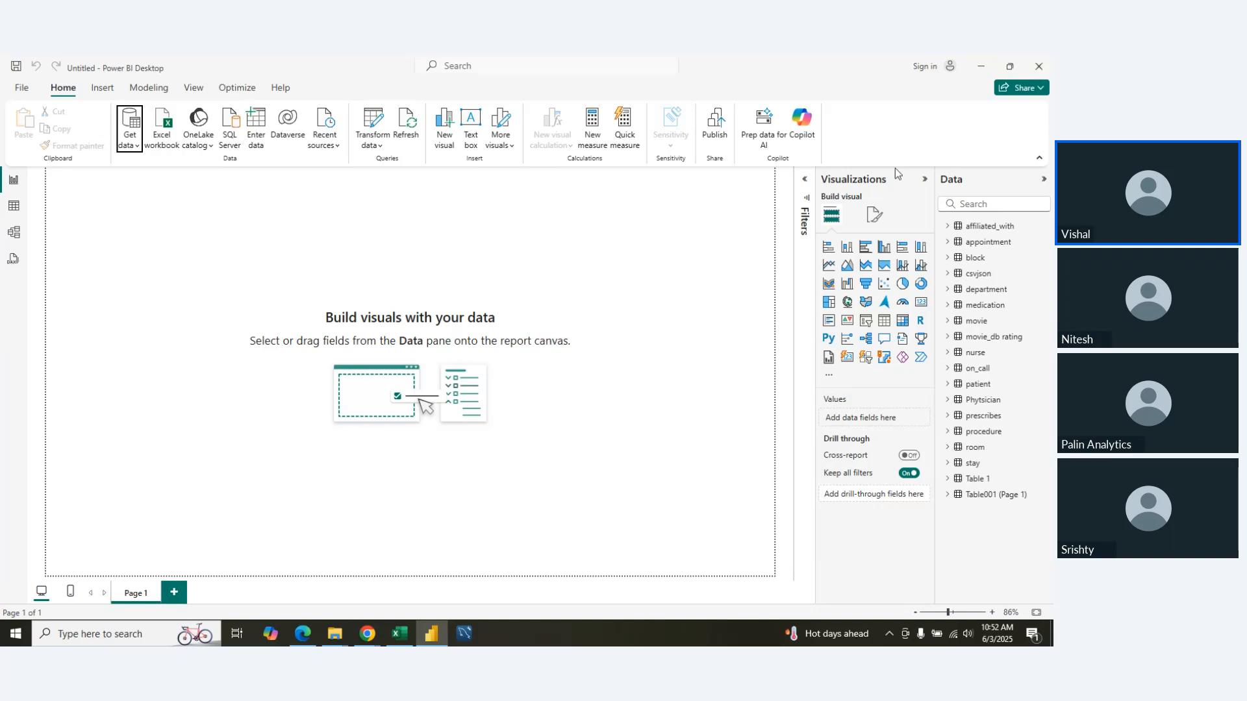
Step: Collapse the Visualizations pane and leave the Data pane expanded beside the report canvas
click(1044, 180)
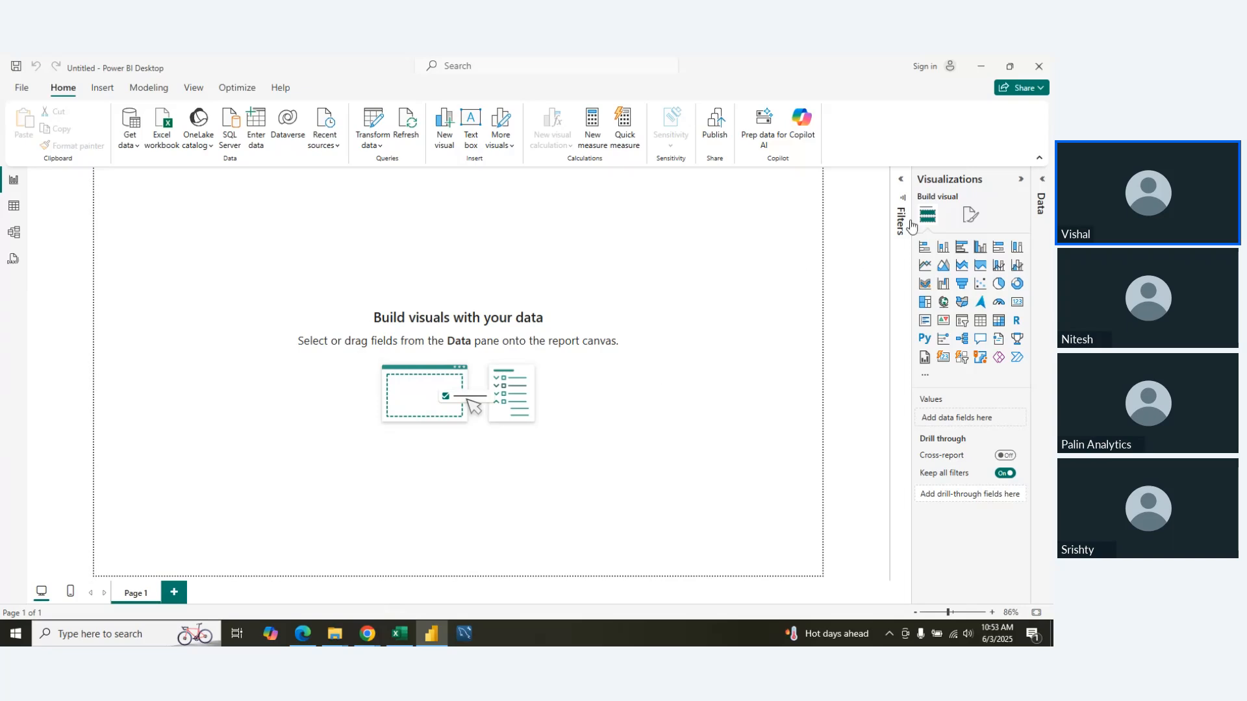
click(1021, 179)
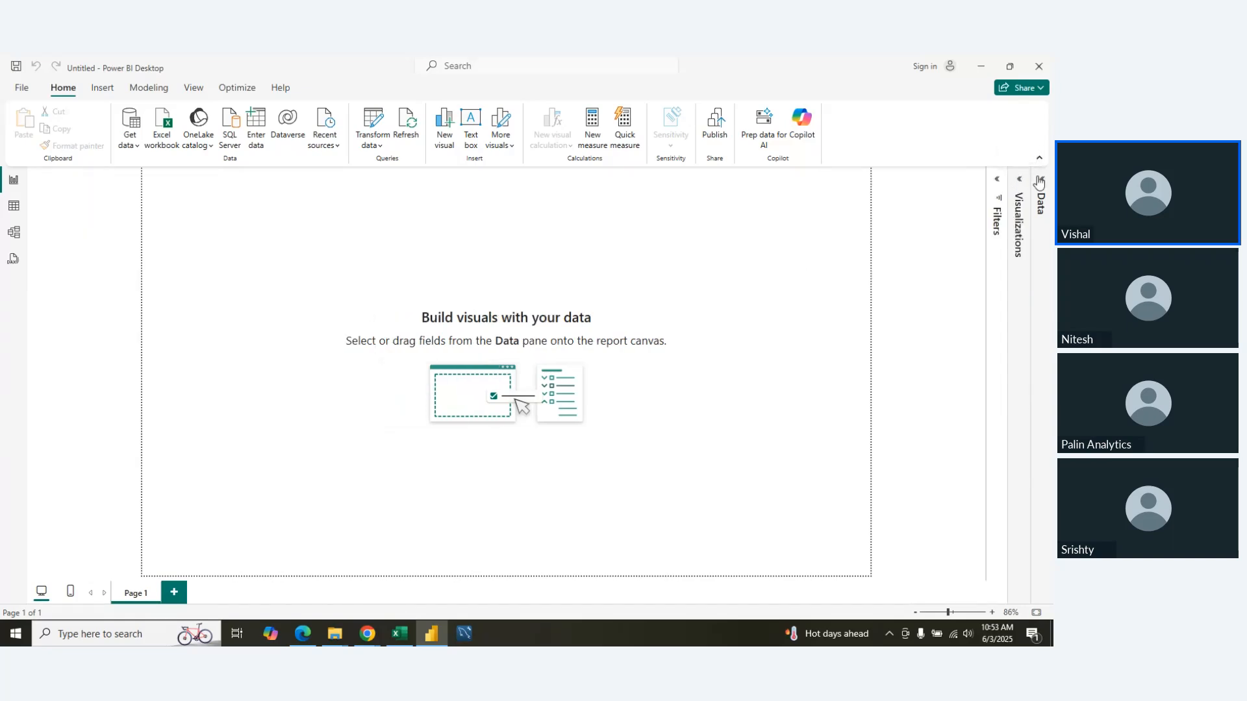
click(1040, 181)
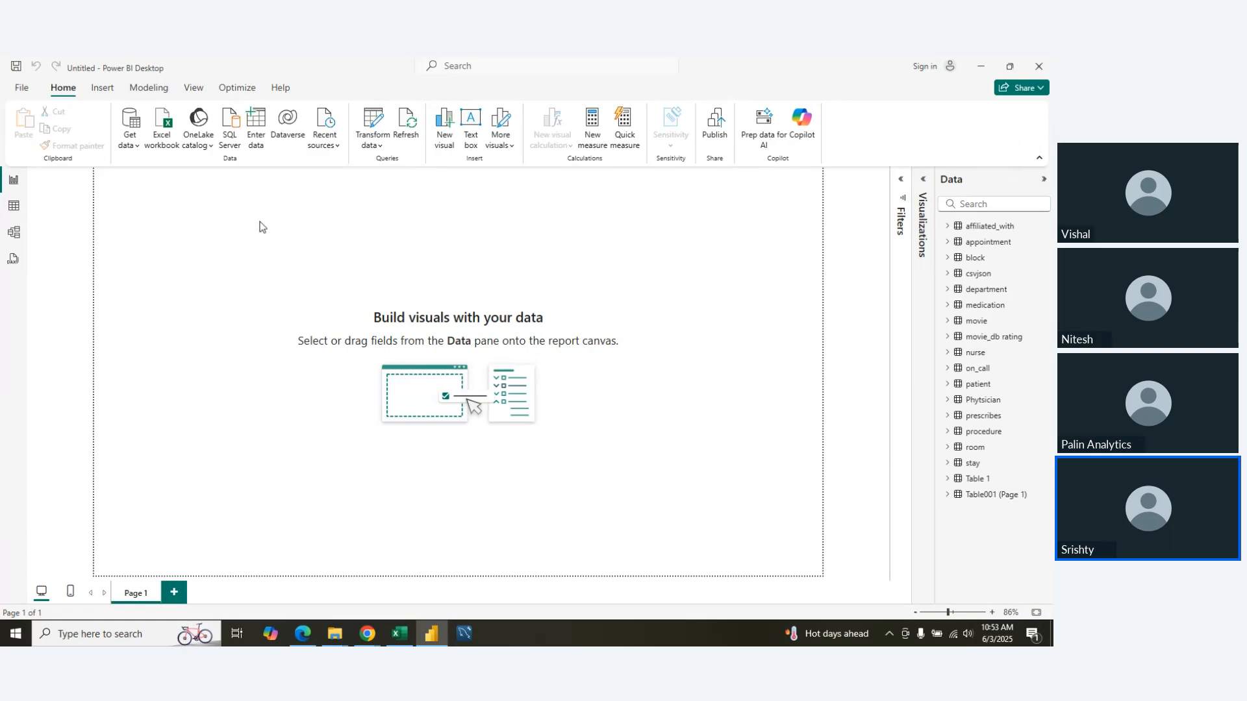
Step: Review the complete list of data connectors and close it without connecting to a source
click(135, 146)
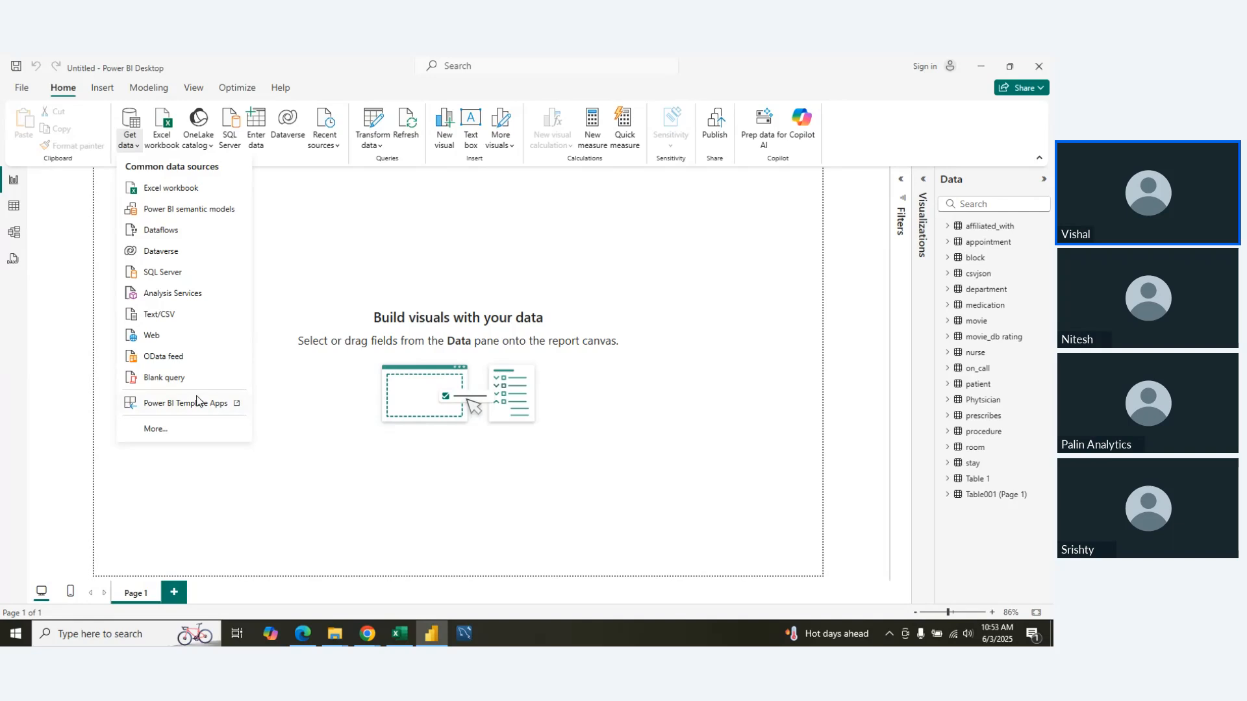
click(189, 426)
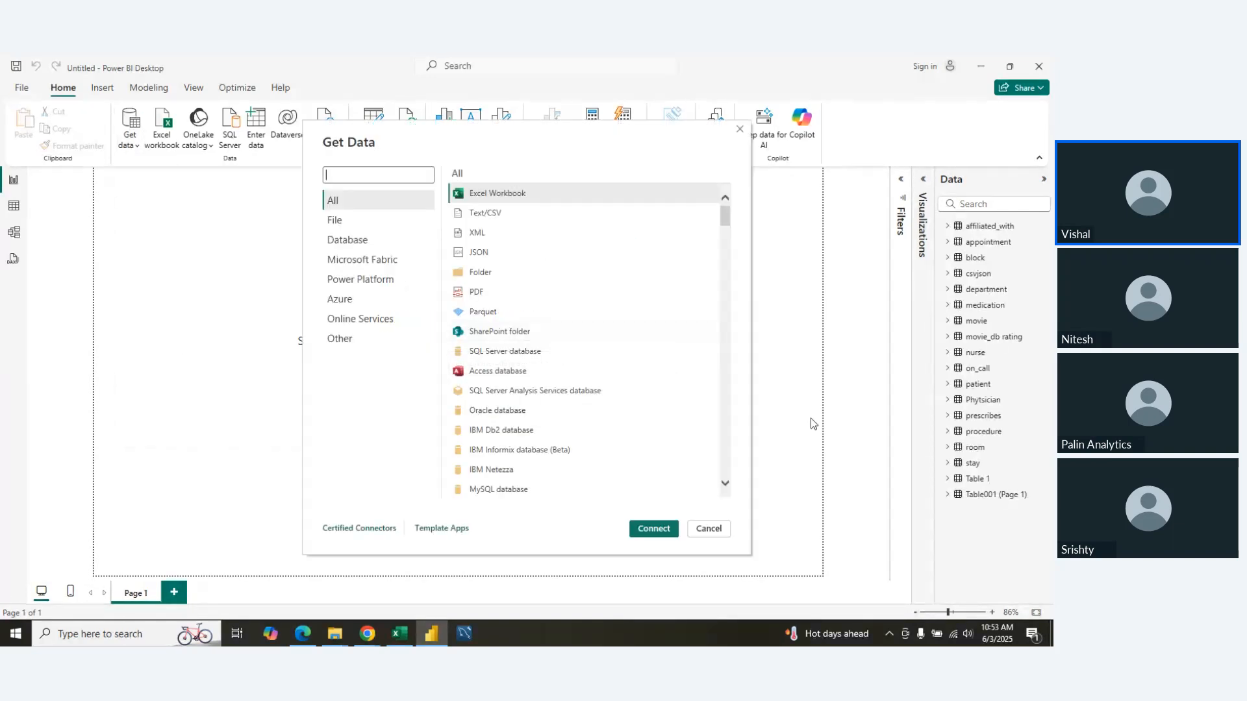
click(714, 531)
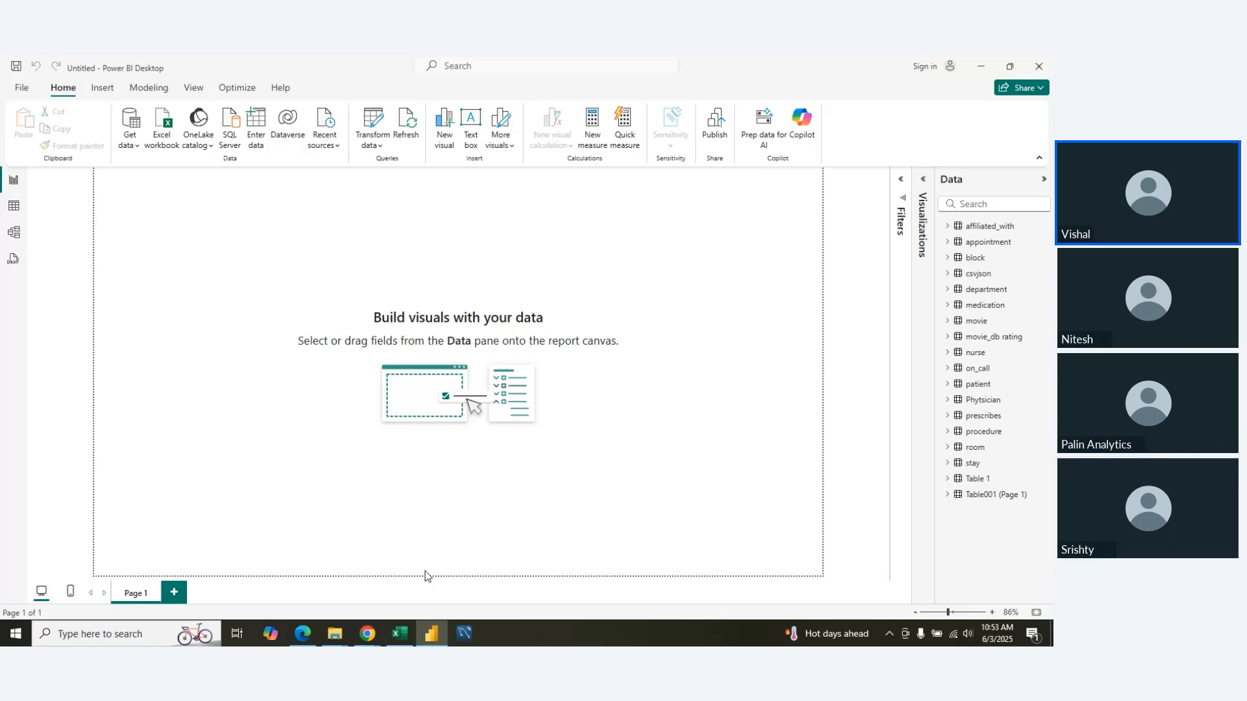
Step: Switch to Chrome and show the Zoho meeting page with the shared-screen session
mouse_move(368, 627)
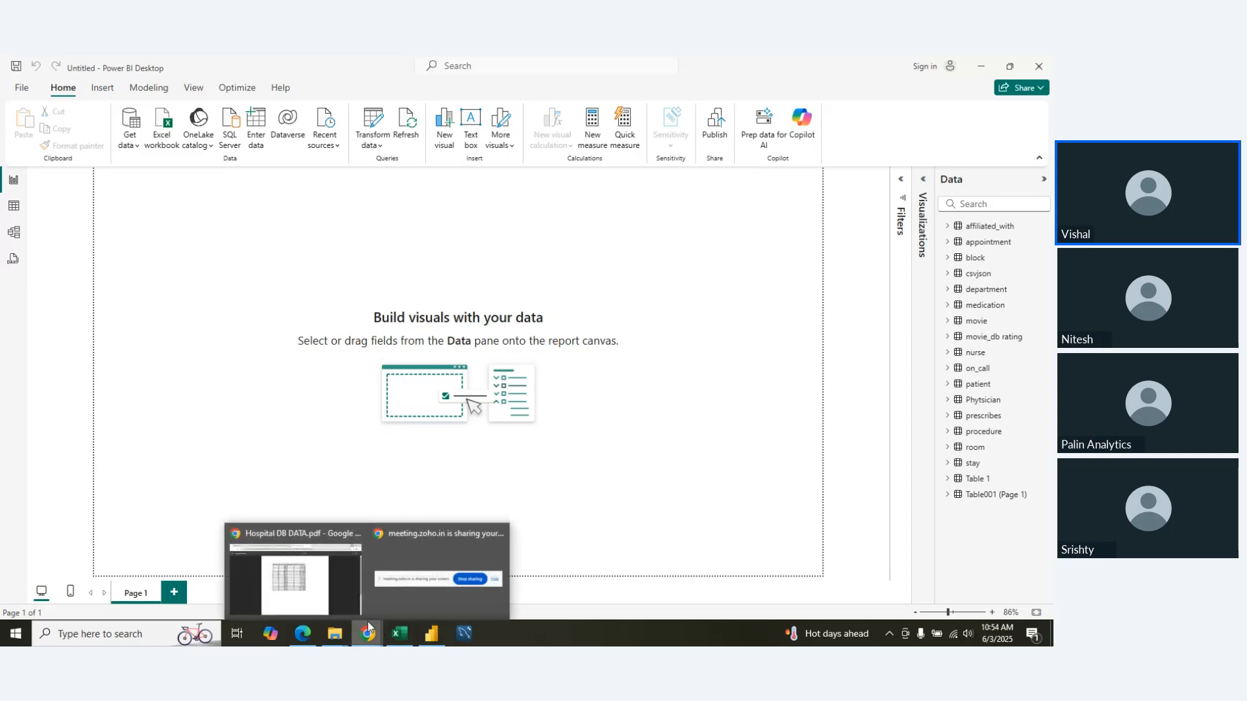
click(282, 573)
click(287, 58)
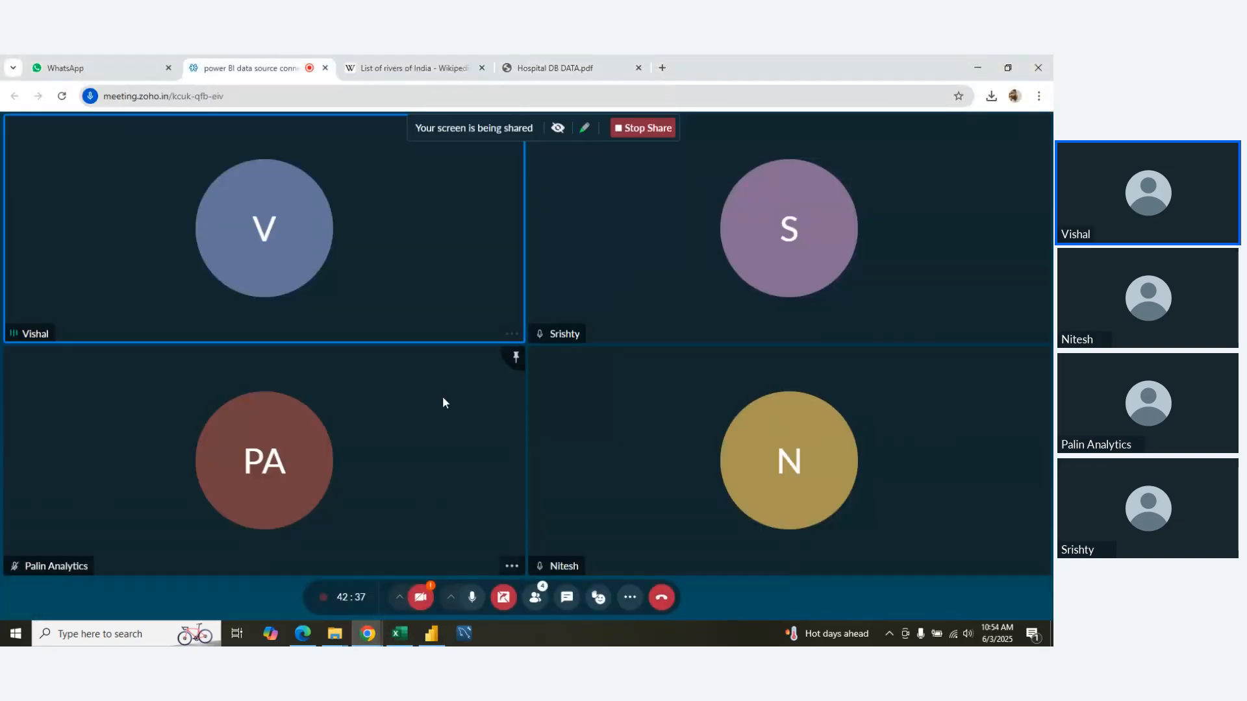